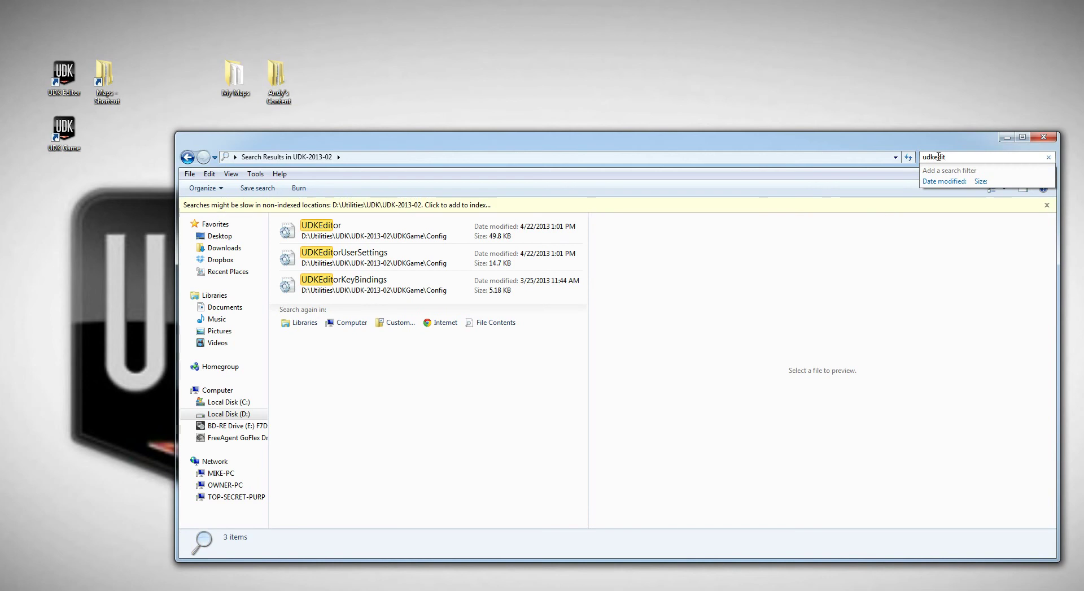
- Delete the UDKEditorUserSettings configuration file from the UDK-2013-02 search results and close the search window
click(362, 261)
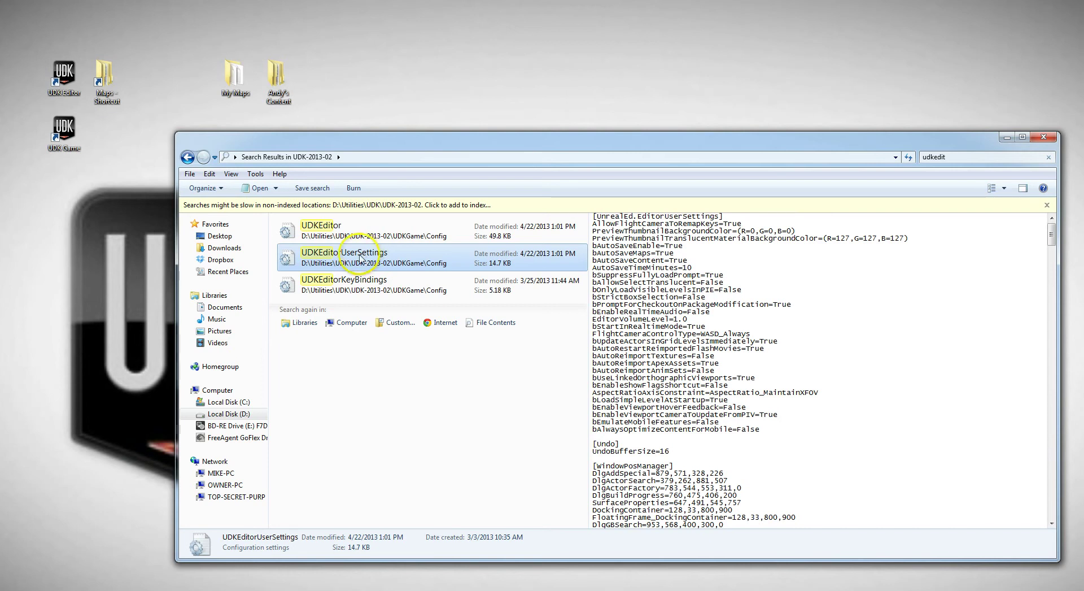
right_click(342, 259)
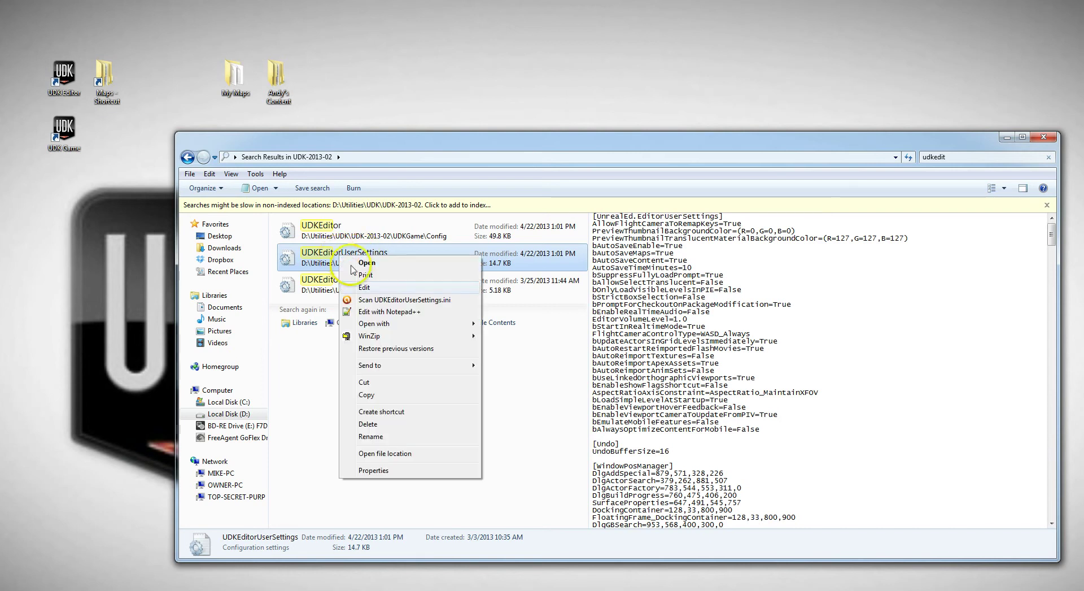
click(368, 423)
click(586, 356)
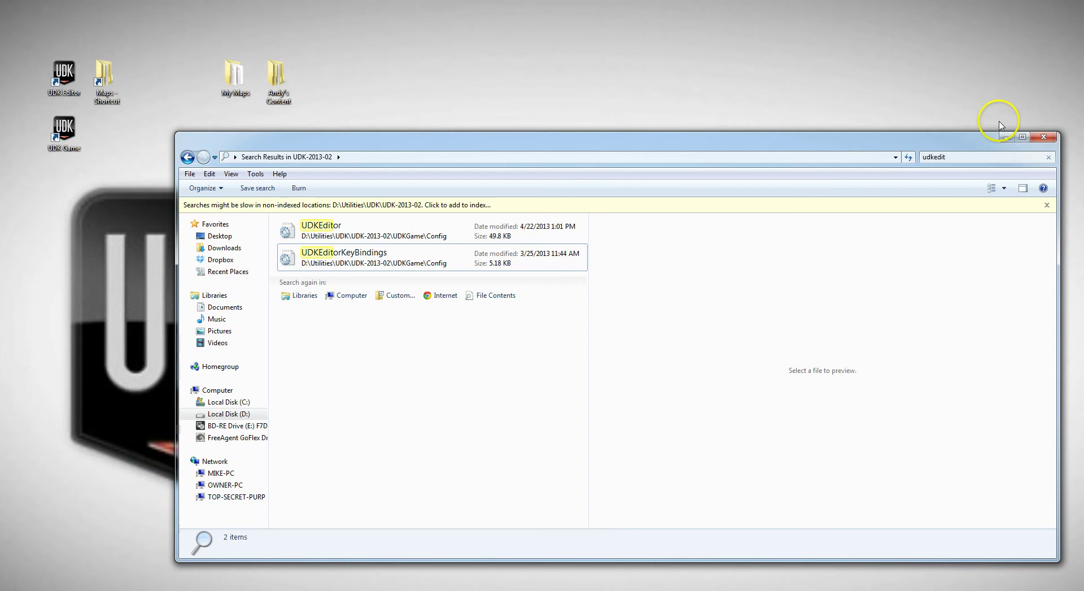
click(1042, 139)
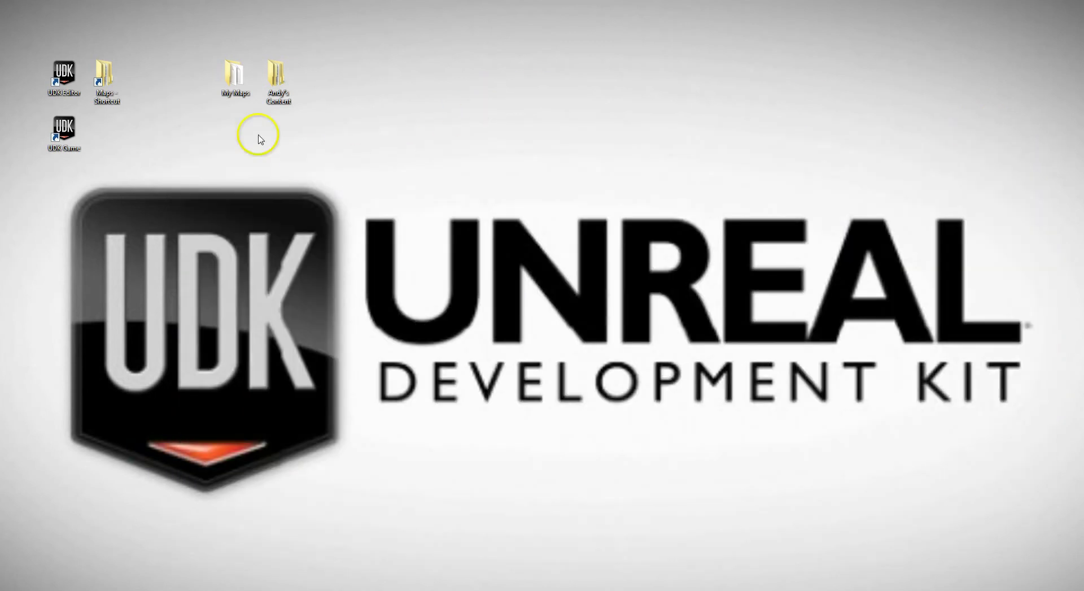
- Open the My Maps folder on the desktop and copy lab11.udk
double_click(237, 81)
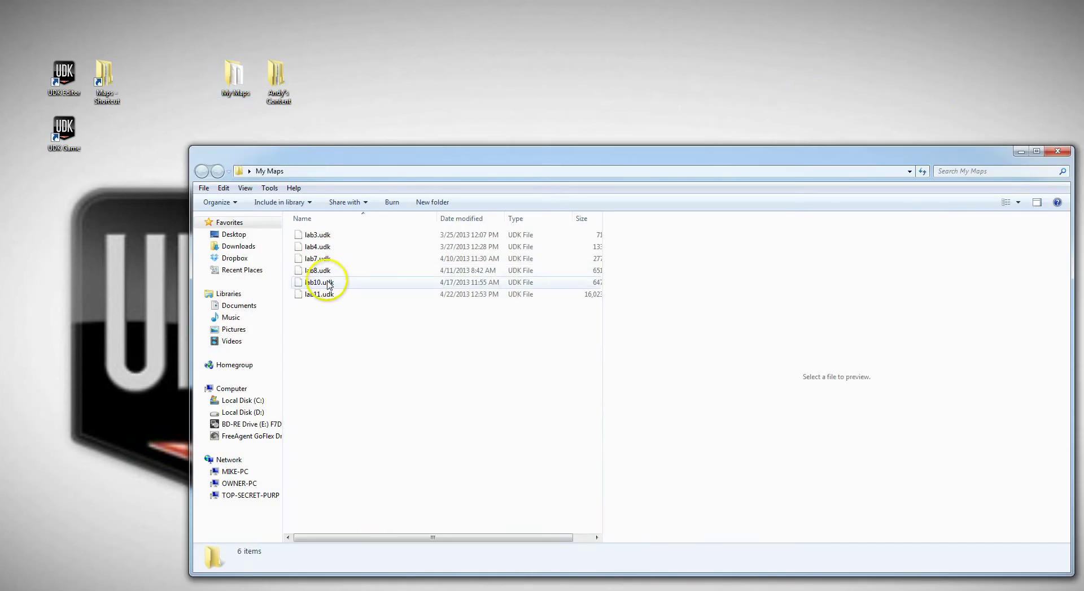
click(327, 294)
right_click(326, 294)
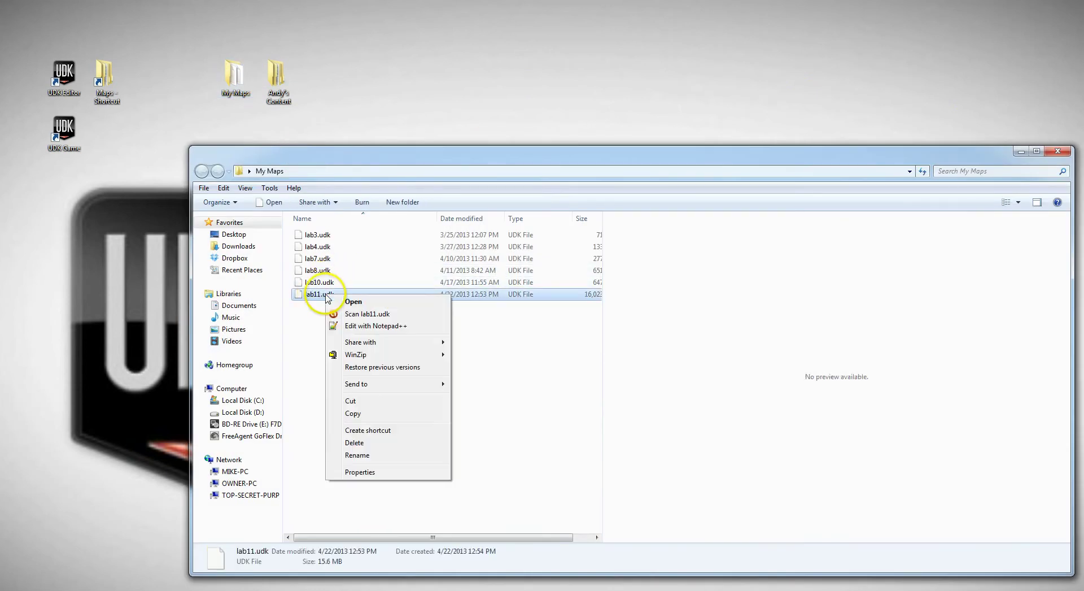
click(353, 413)
- Paste lab11.udk into the csc303labs maps folder, replacing the existing file, and close both folder windows
click(101, 79)
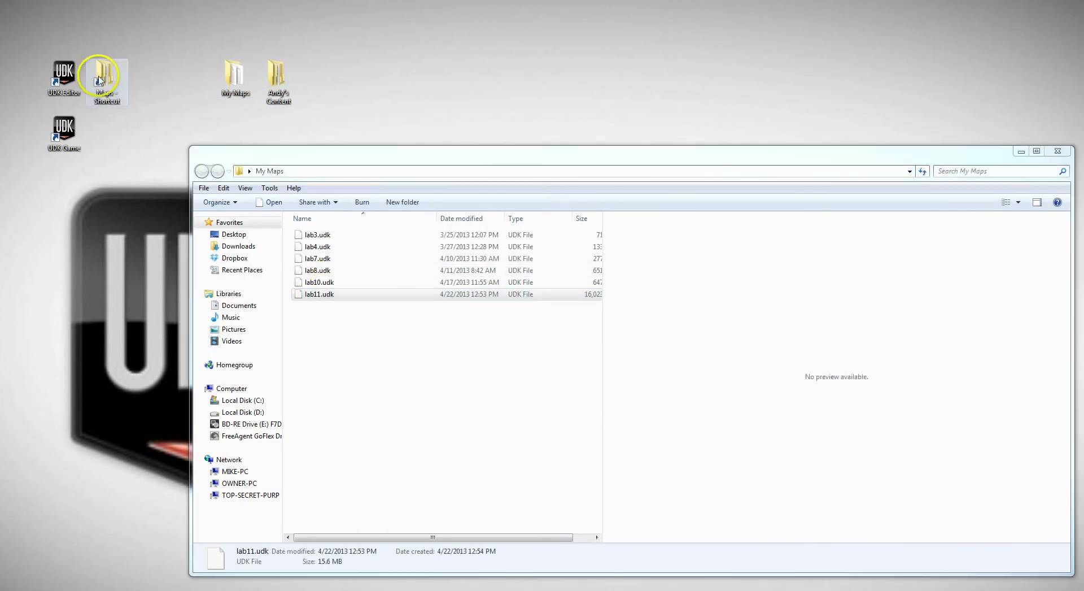
double_click(98, 81)
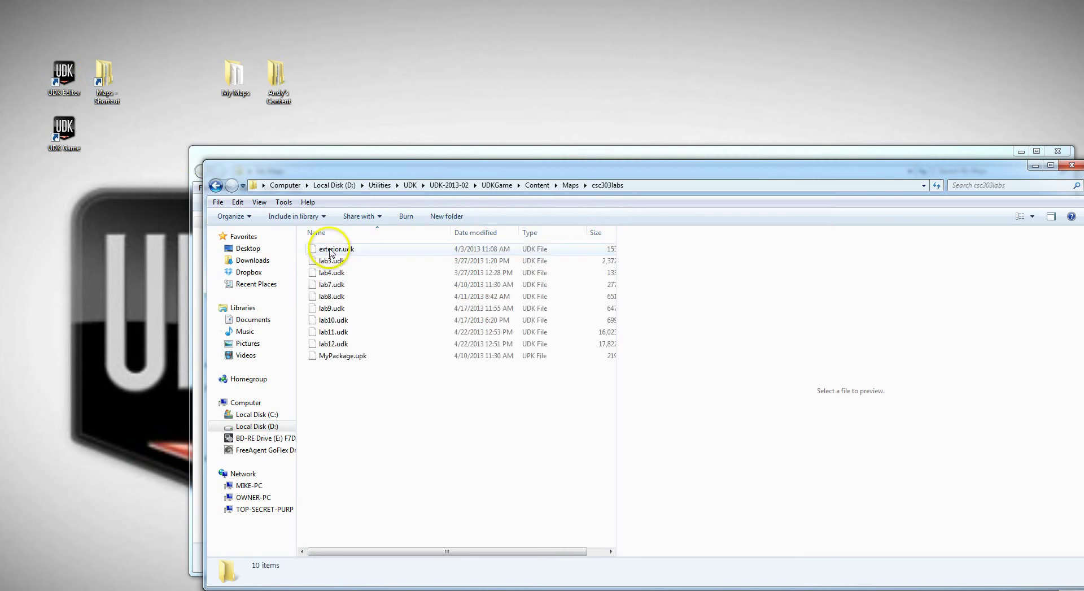
right_click(355, 406)
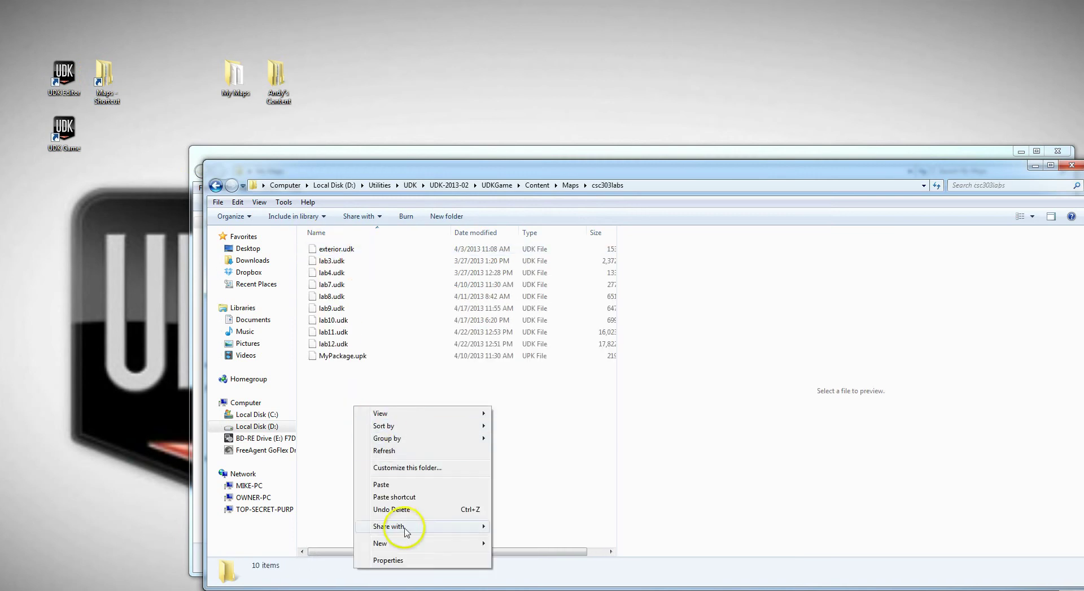
click(386, 485)
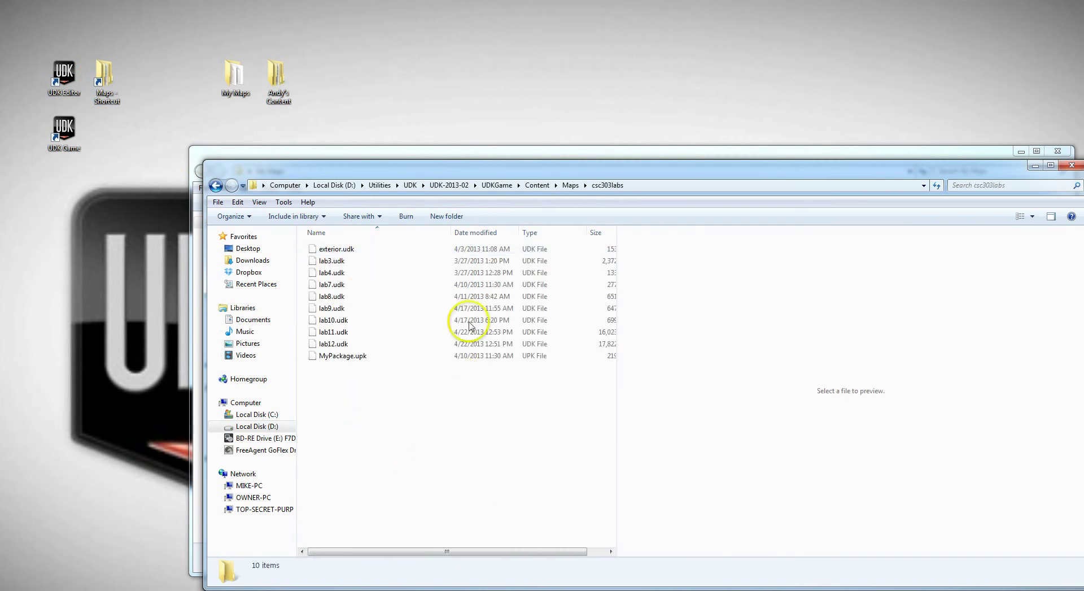
click(500, 263)
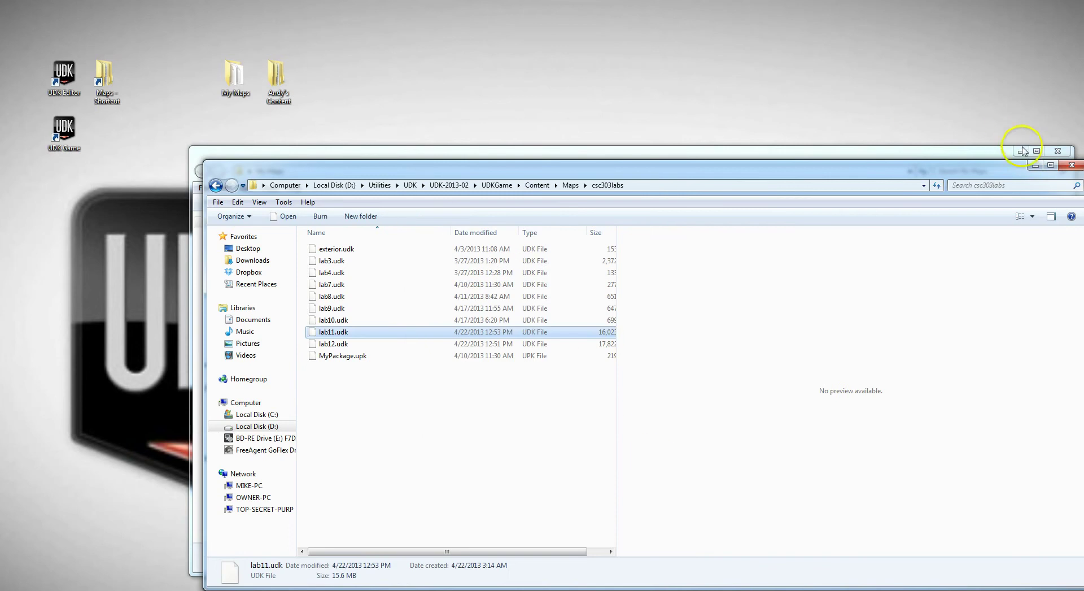
click(1071, 165)
click(1058, 150)
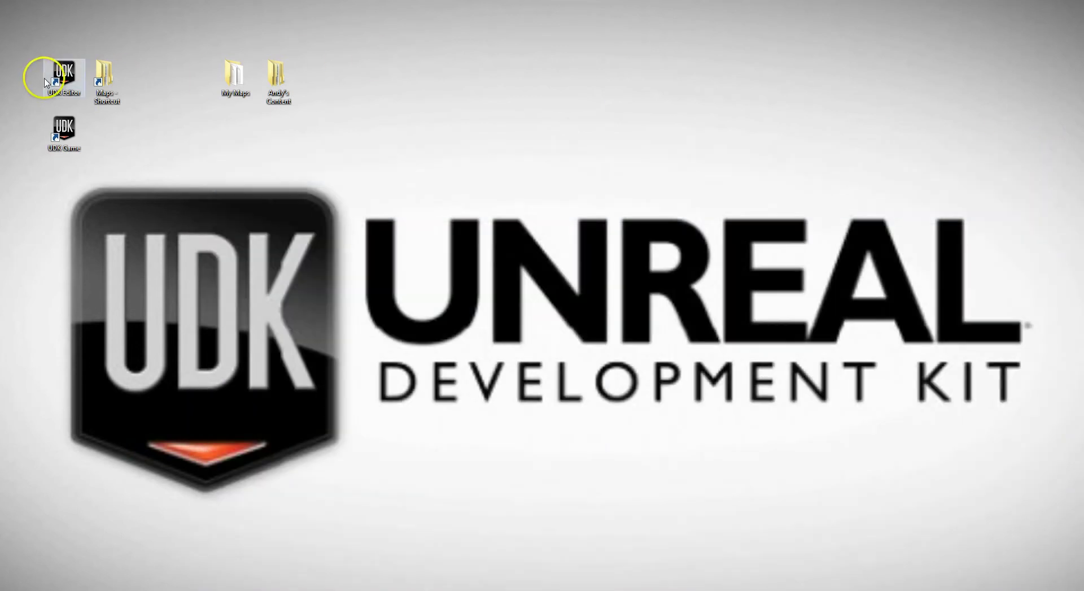
- Launch the UDK Editor, open the existing map lab11.udk from csc303labs, and close the Welcome and Actor Classes windows
double_click(72, 75)
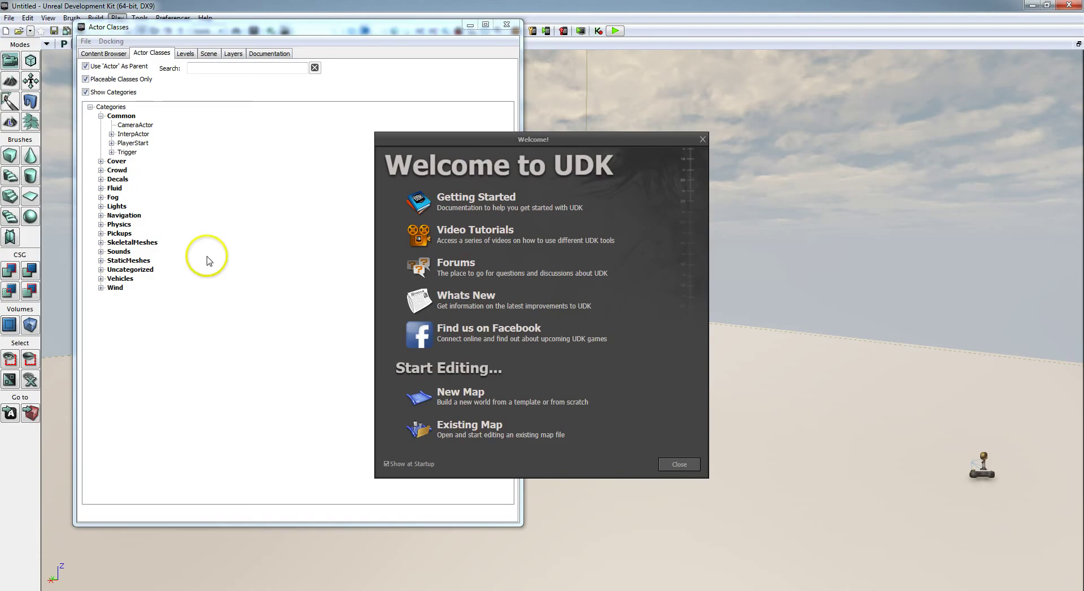
click(483, 434)
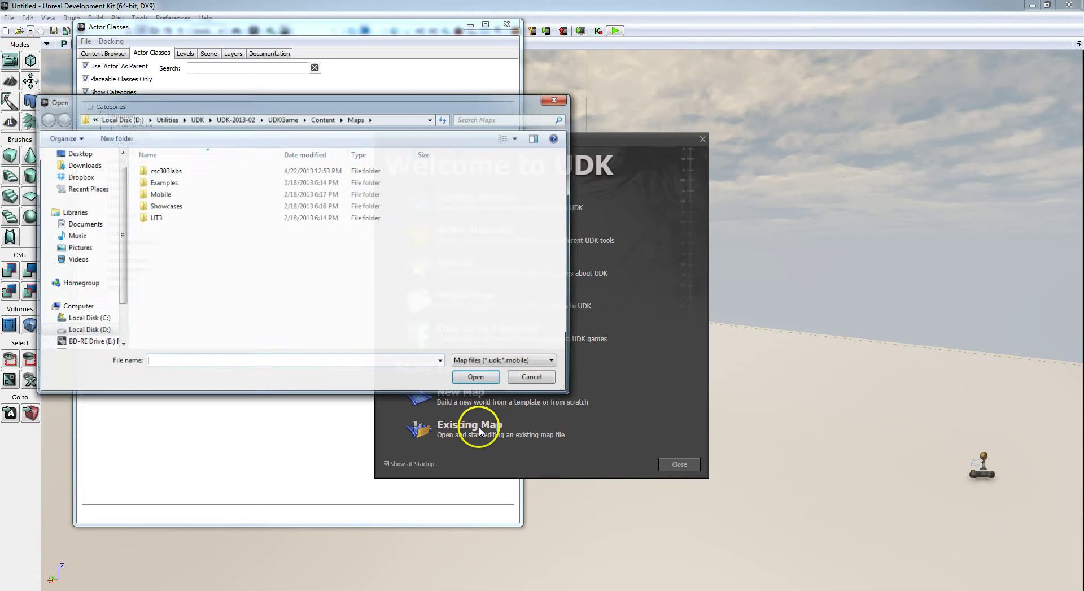
double_click(163, 170)
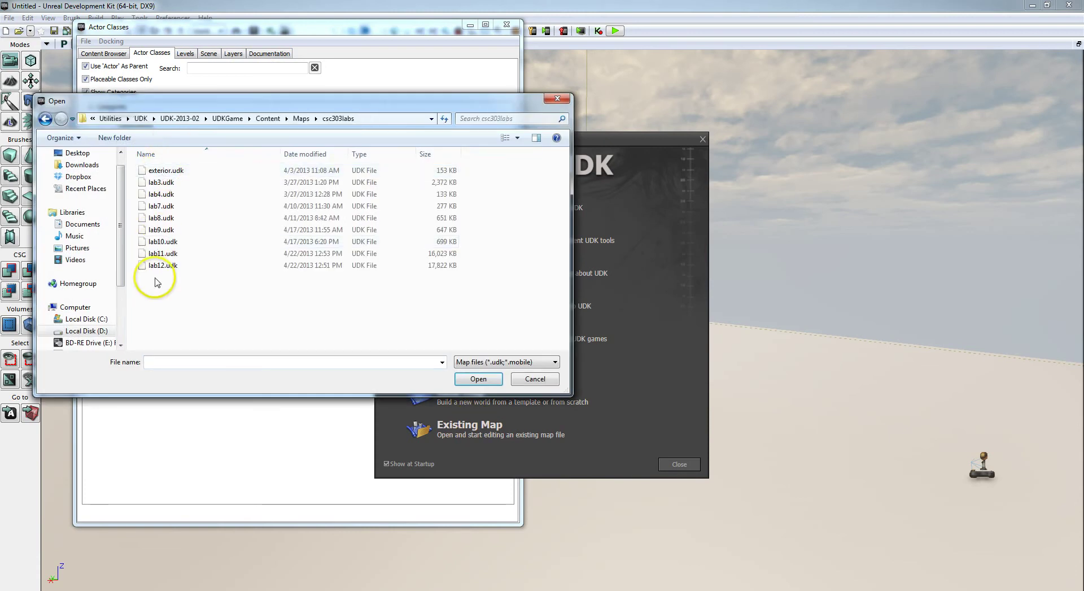
double_click(161, 254)
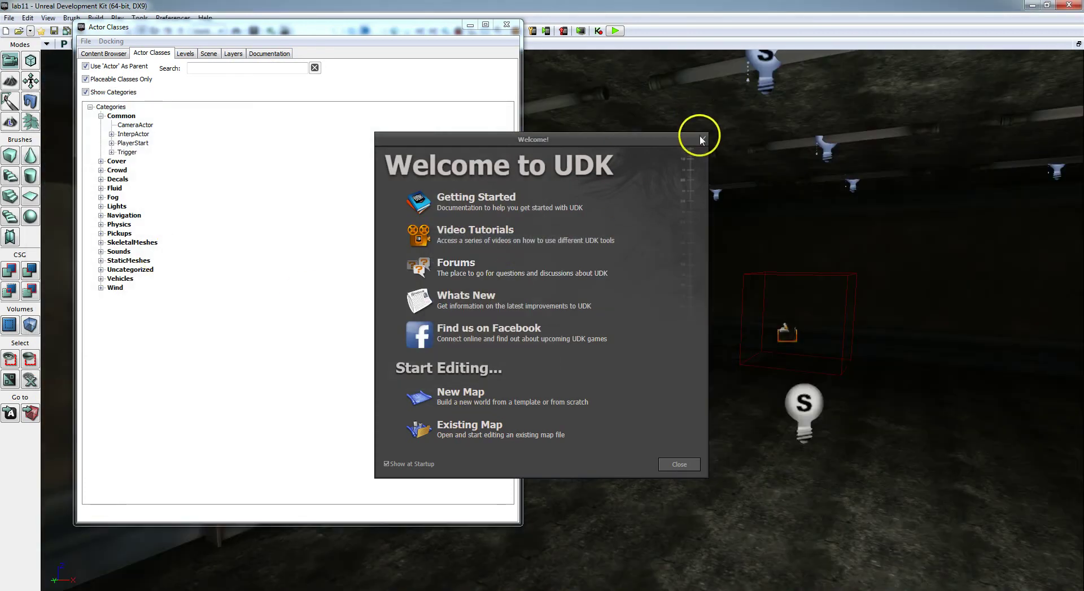
click(702, 140)
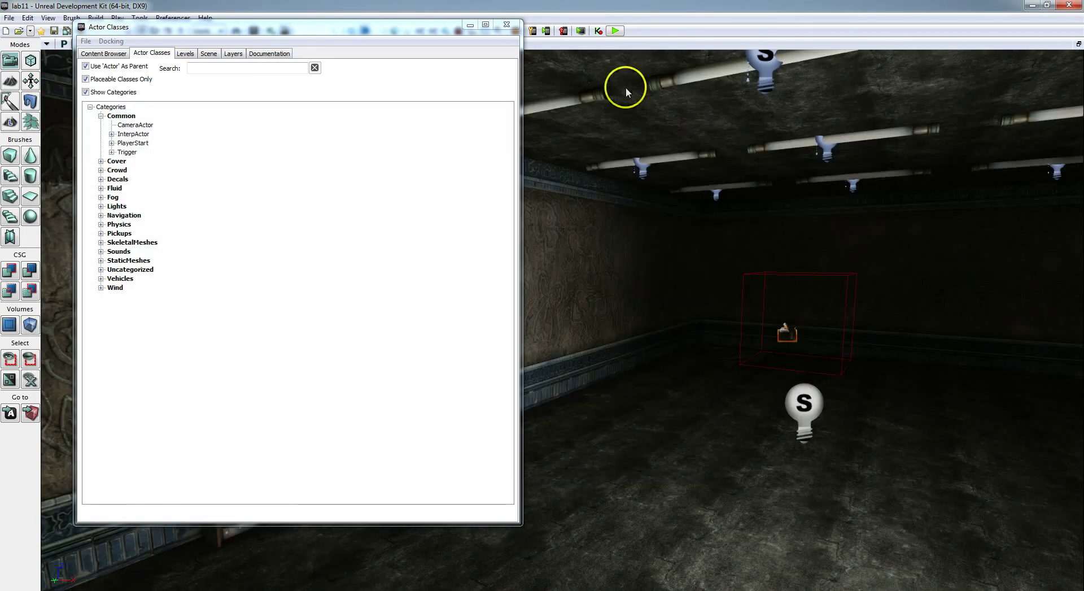
click(506, 24)
- Examine the Lights group in the level's Kismet sequence, checking how the Toggle action links to the point lights
mouse_move(554, 229)
mouse_down()
mouse_move(515, 293)
mouse_move(317, 307)
mouse_move(256, 293)
mouse_move(423, 295)
mouse_move(177, 271)
mouse_move(113, 280)
mouse_move(107, 300)
mouse_move(375, 324)
mouse_move(477, 318)
mouse_move(464, 300)
mouse_move(447, 407)
mouse_move(412, 385)
mouse_move(435, 421)
mouse_move(305, 408)
mouse_move(300, 341)
mouse_move(42, 336)
mouse_move(337, 339)
mouse_move(557, 371)
mouse_move(549, 448)
mouse_move(561, 523)
mouse_move(678, 489)
mouse_move(339, 455)
mouse_move(523, 477)
mouse_move(561, 408)
mouse_move(583, 419)
mouse_move(499, 391)
mouse_move(490, 406)
mouse_move(508, 425)
mouse_move(443, 438)
mouse_move(466, 470)
mouse_move(462, 453)
mouse_move(438, 453)
mouse_move(476, 458)
mouse_move(476, 385)
mouse_move(486, 438)
mouse_move(619, 448)
mouse_up()
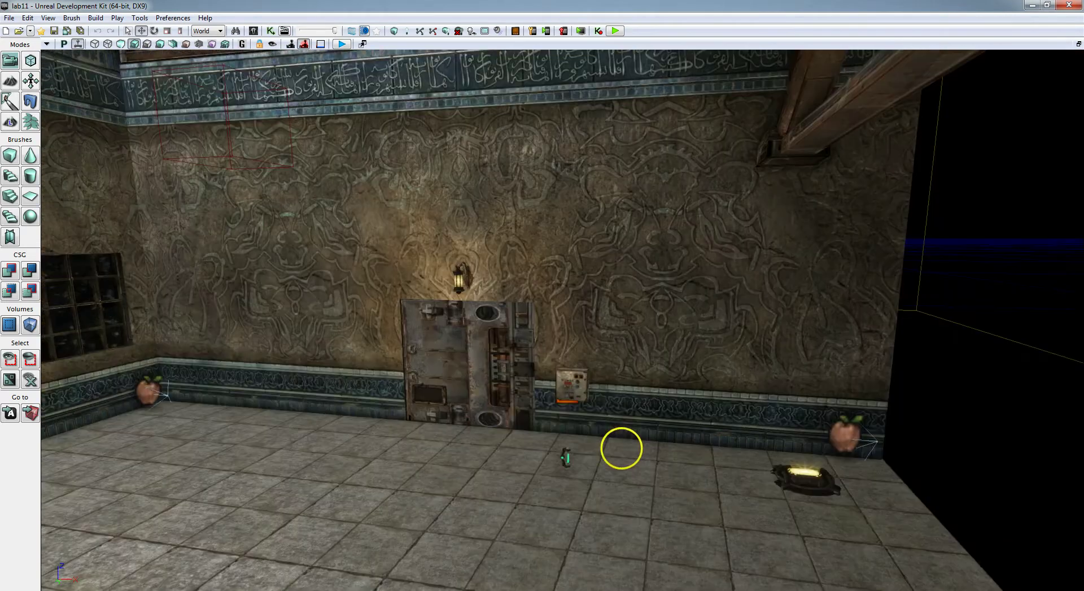
click(271, 31)
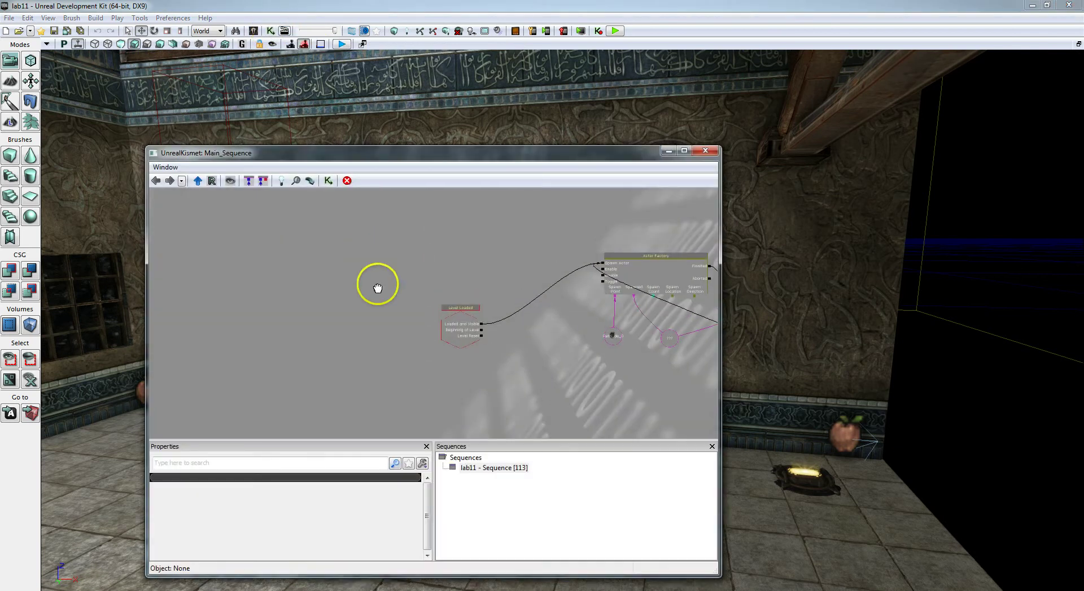
drag(380, 294, 309, 404)
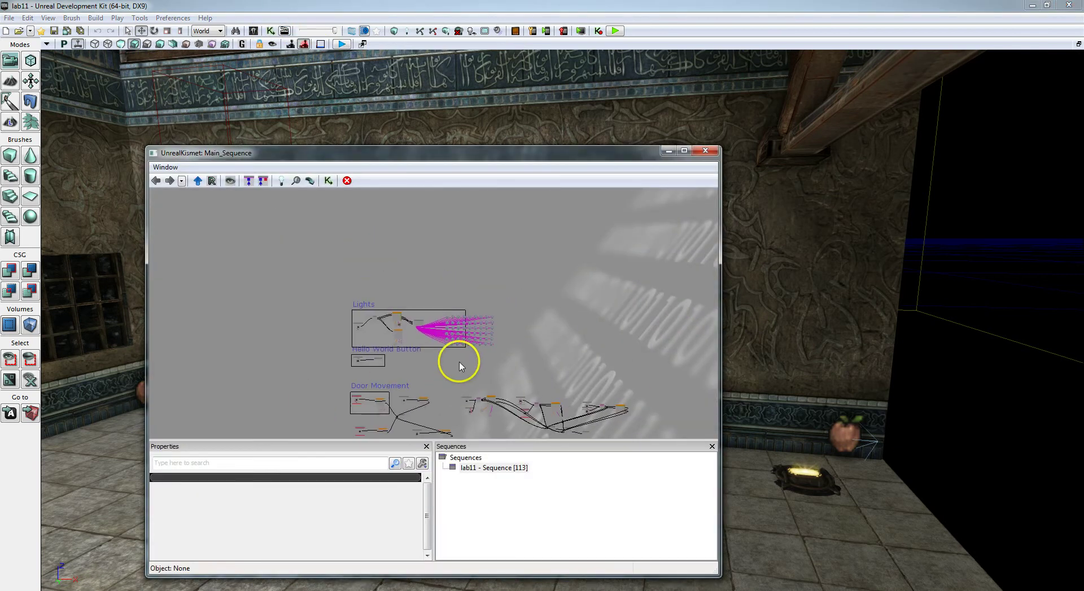
scroll(460, 366, up, 5)
drag(423, 368, 490, 436)
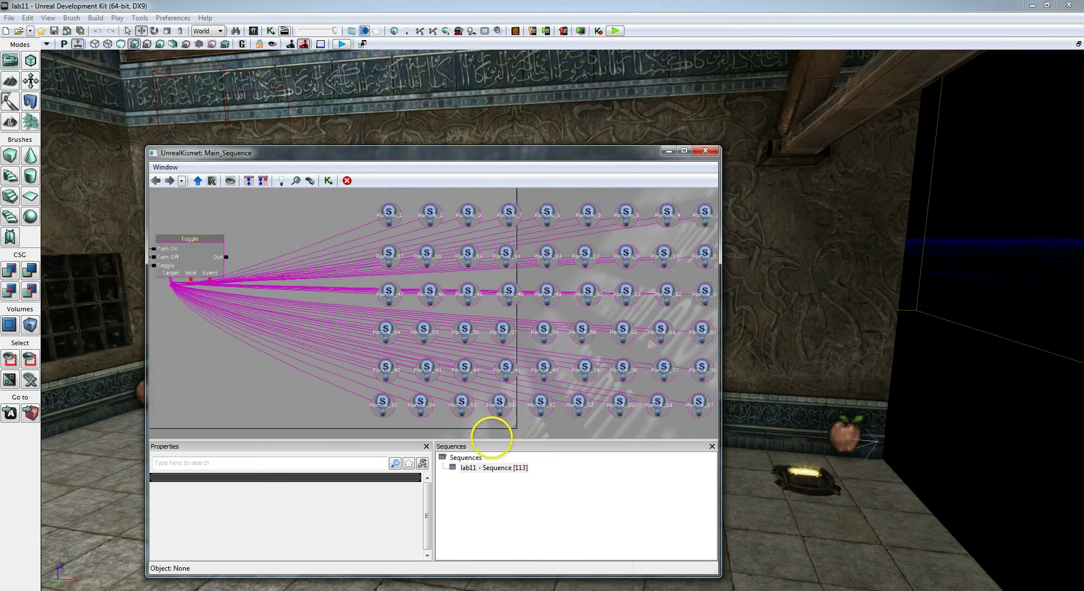
click(188, 238)
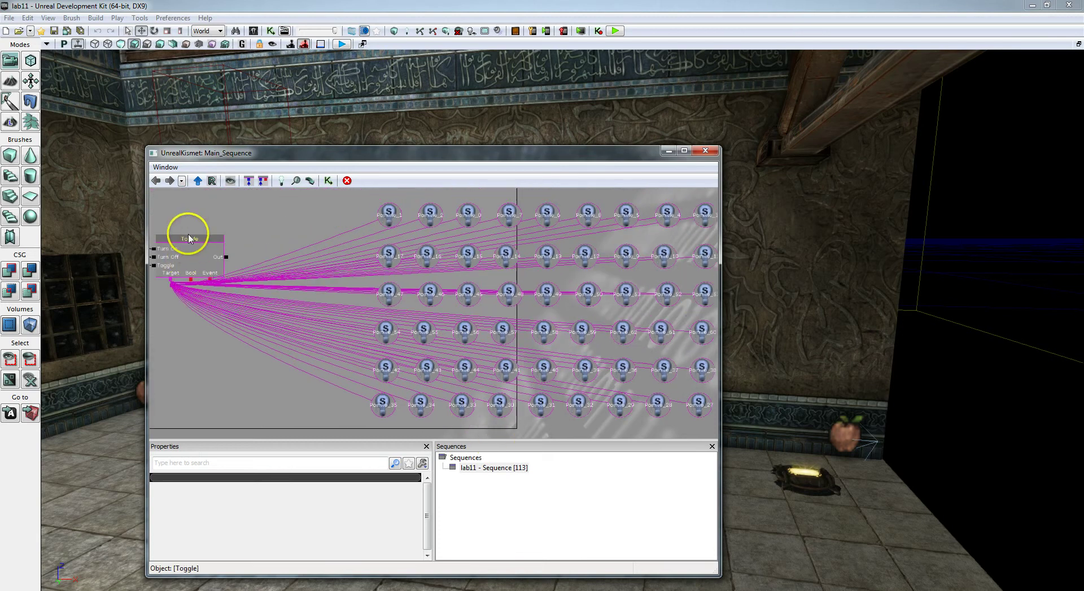
drag(305, 223, 230, 218)
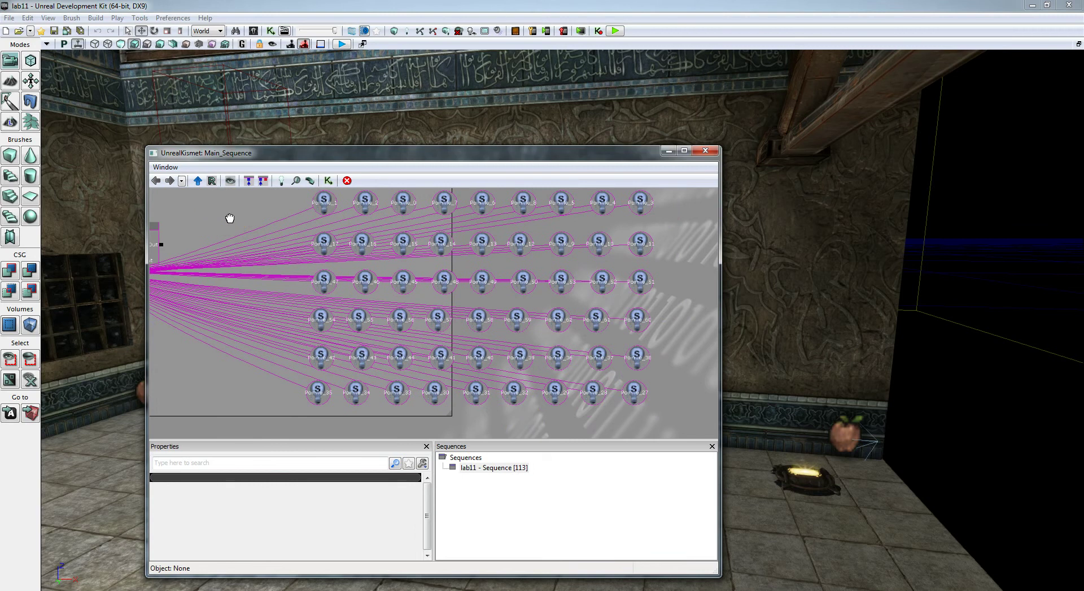
drag(230, 217, 230, 254)
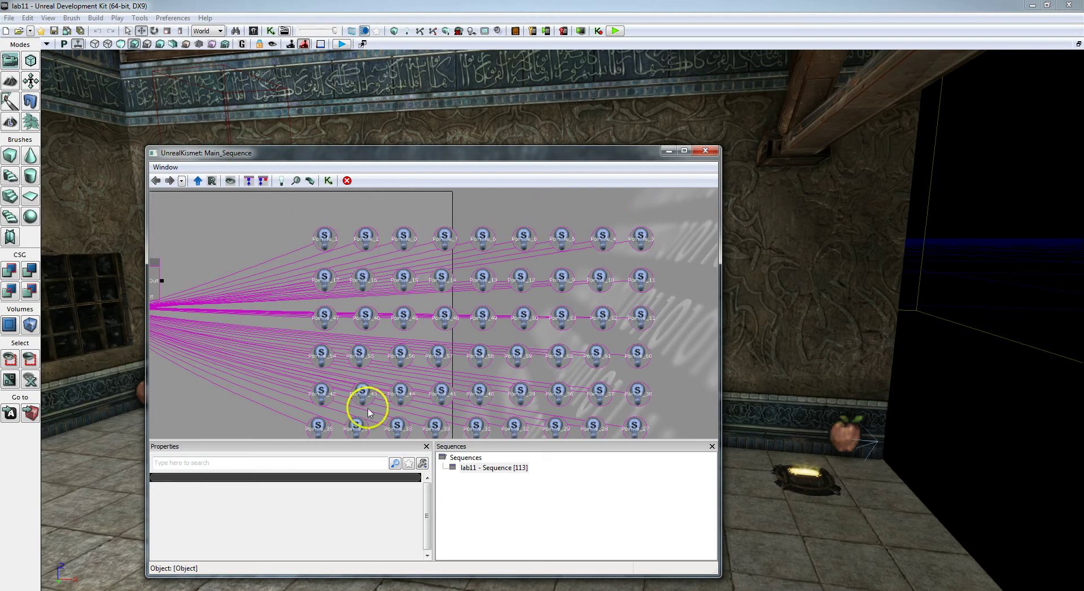
drag(286, 225, 454, 222)
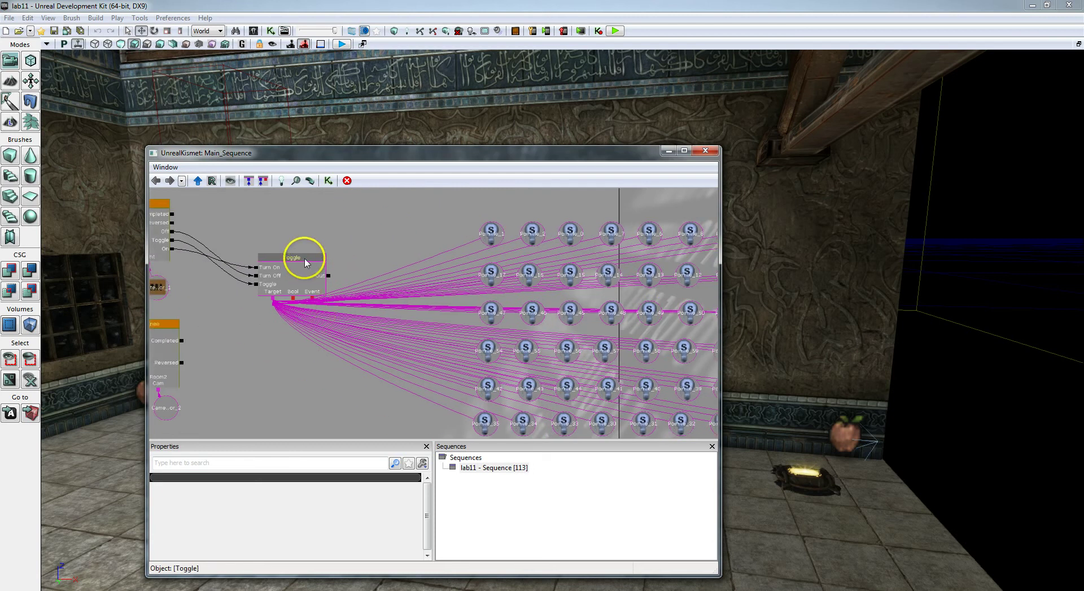
click(705, 150)
- Switch the perspective viewport to Unlit mode and inspect the dark room's door, ceiling lights and wall beam beside the trigger
mouse_move(448, 327)
mouse_down()
mouse_move(145, 327)
mouse_move(145, 339)
mouse_move(140, 327)
mouse_move(150, 344)
mouse_move(153, 335)
mouse_move(109, 324)
mouse_move(457, 310)
mouse_move(348, 315)
mouse_up()
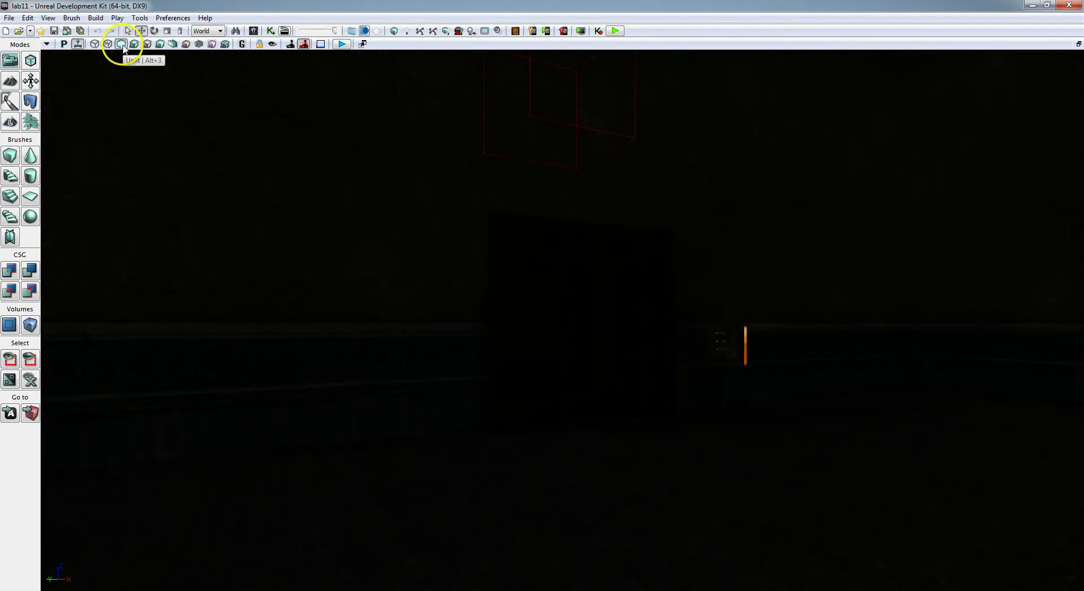
click(123, 46)
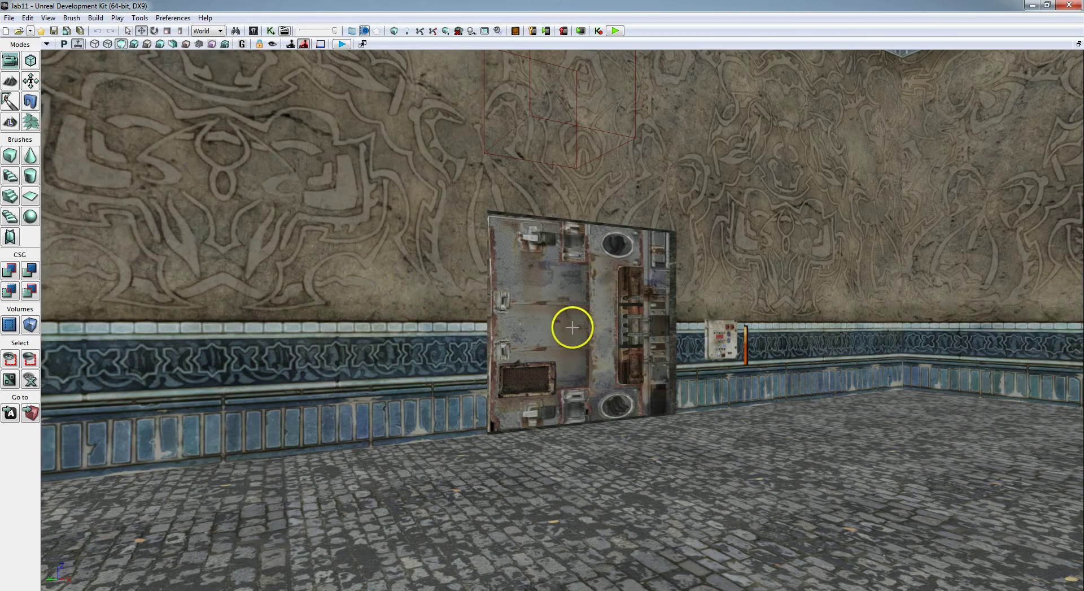
drag(556, 274, 537, 311)
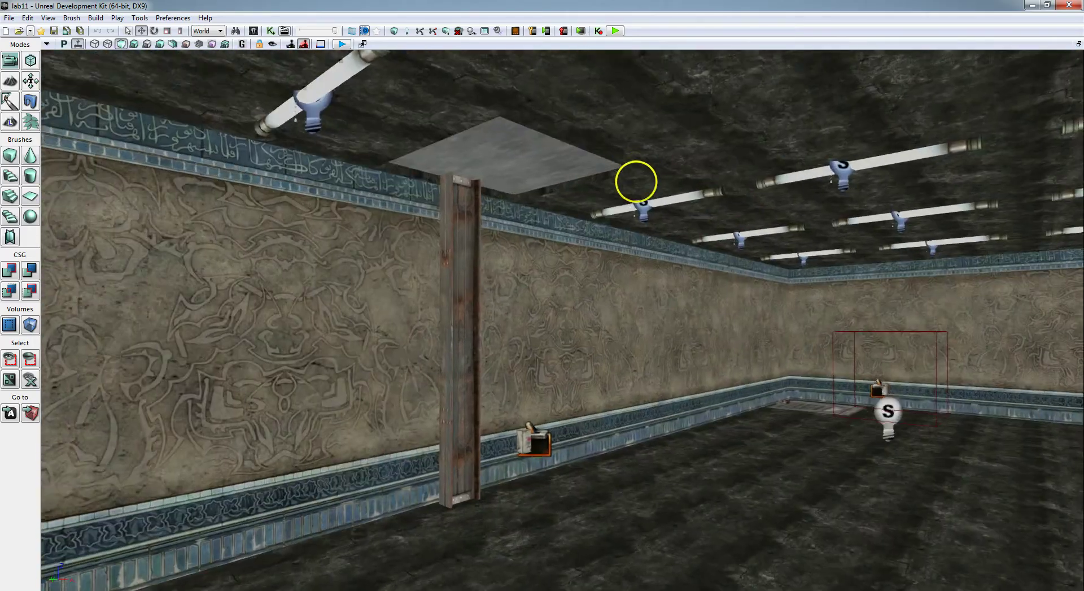
mouse_move(636, 181)
right_down()
mouse_move(574, 193)
mouse_move(634, 194)
right_up()
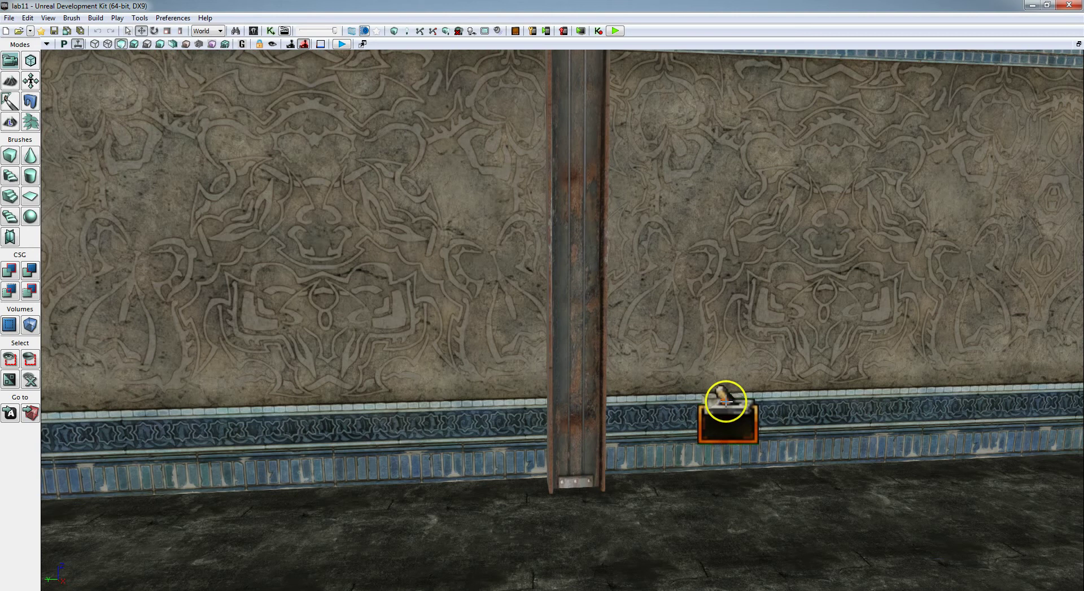
right_drag(648, 370, 650, 368)
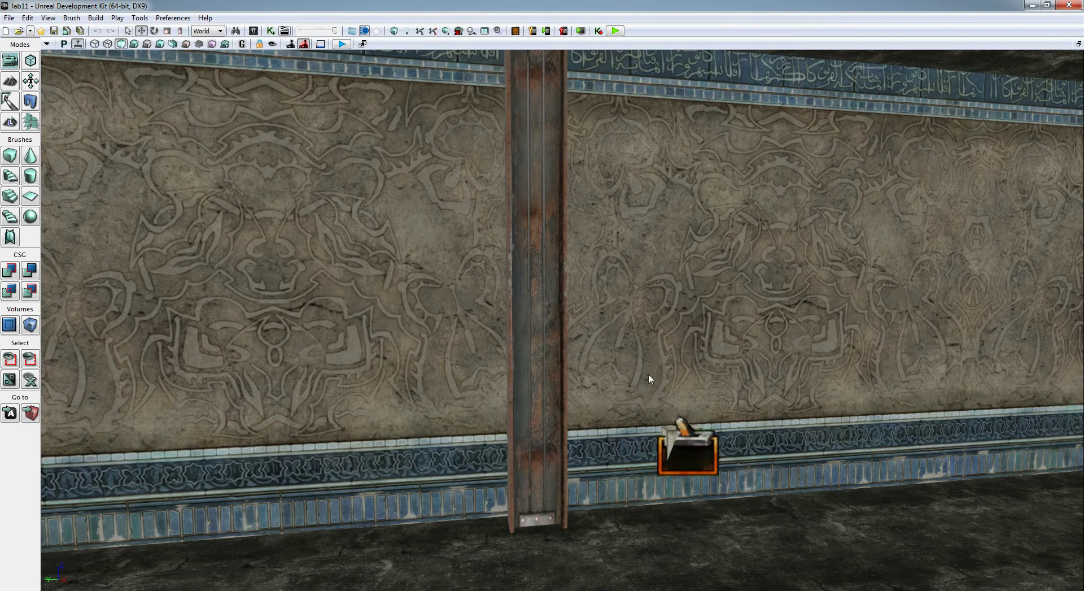
- Play-test the level, walking to the switch panel by the door, through the dark room and back to the open doorway
click(615, 31)
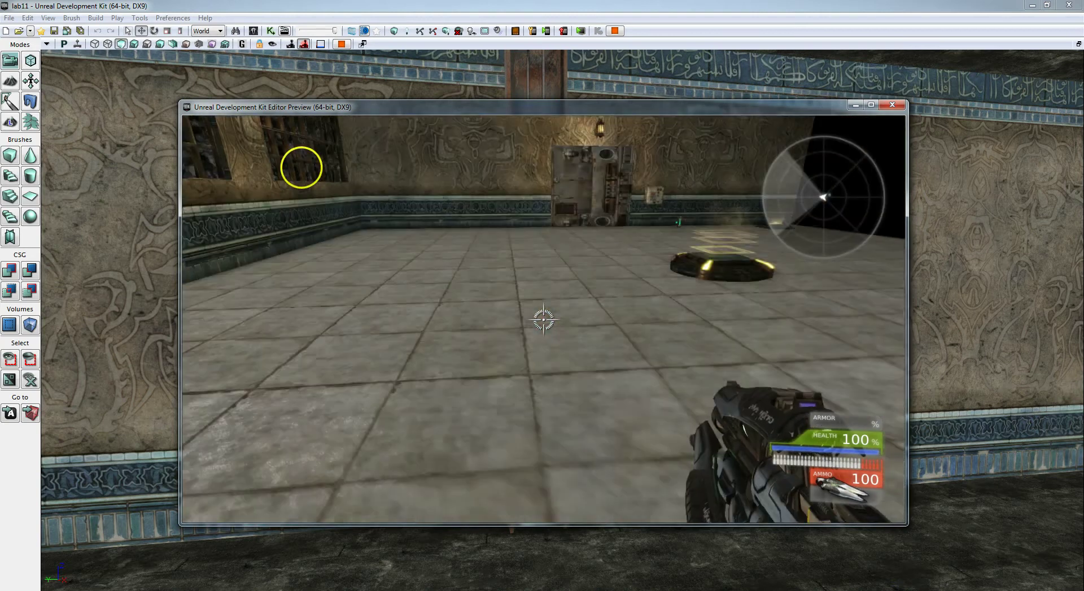
key(w)
key(w)
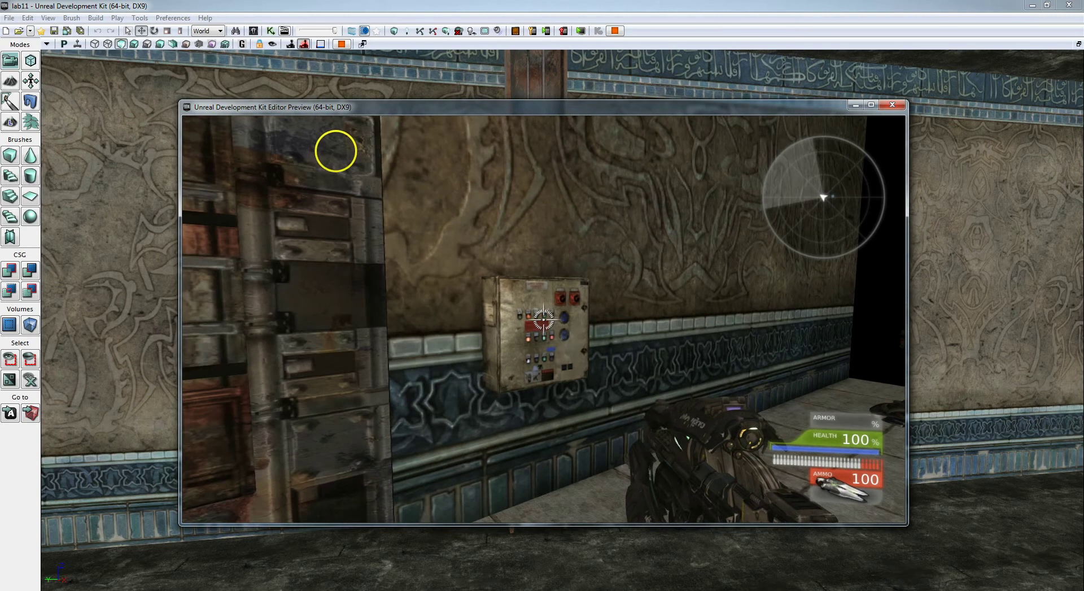
key(w)
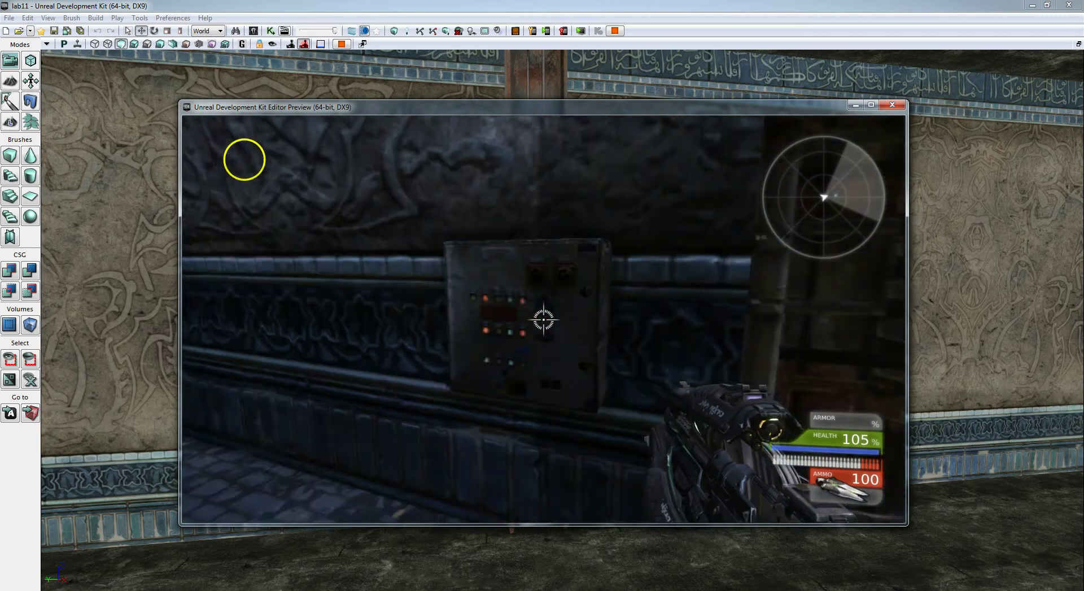
key(w)
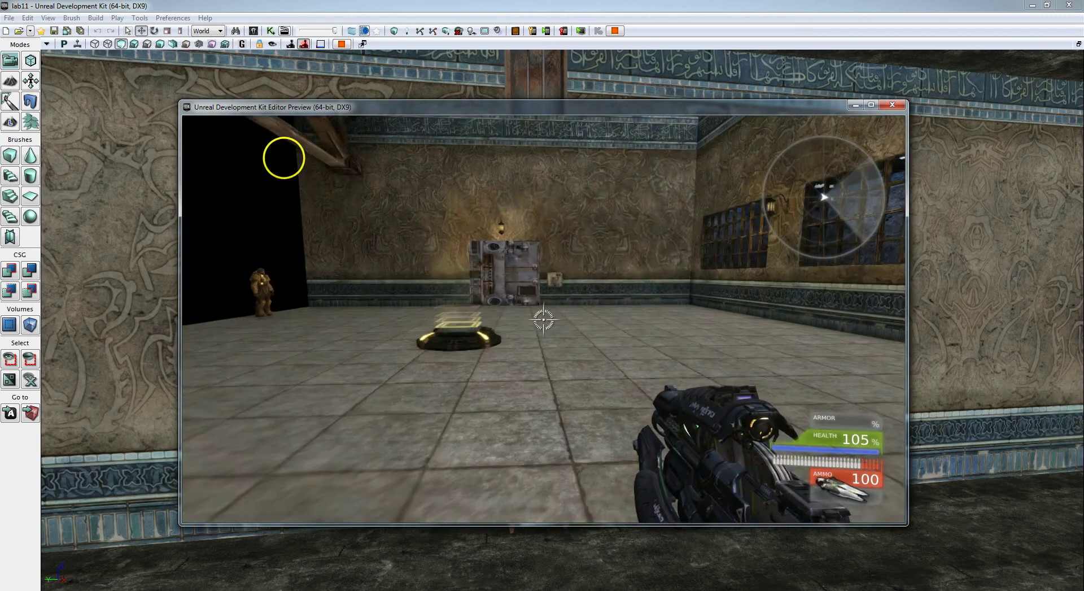
key(w)
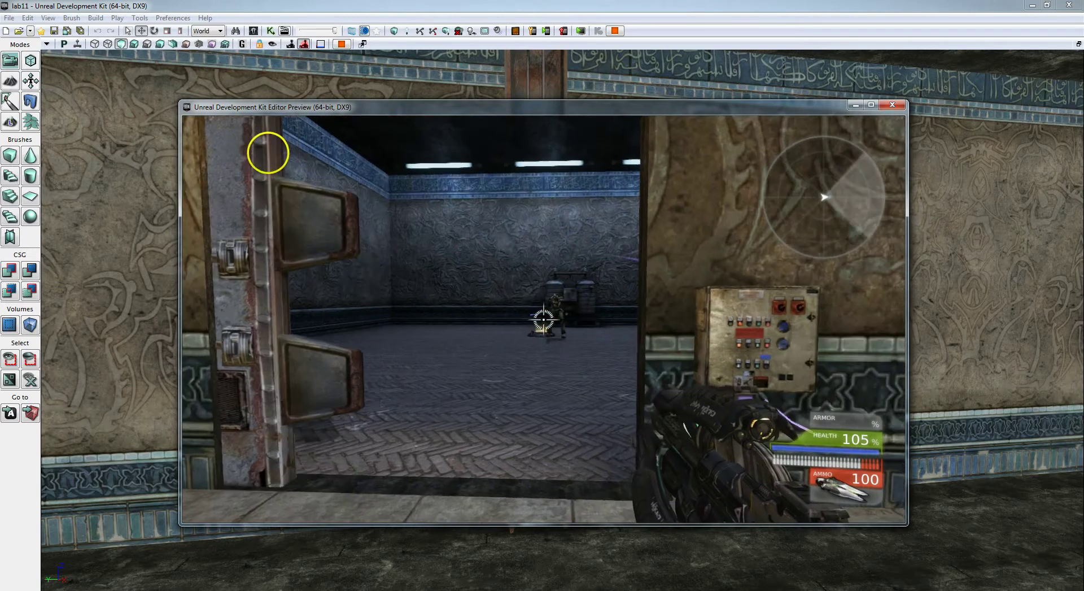
- Back away from the doorway, shoot the characters in the dark room and end the play session
right_click(270, 152)
key(s)
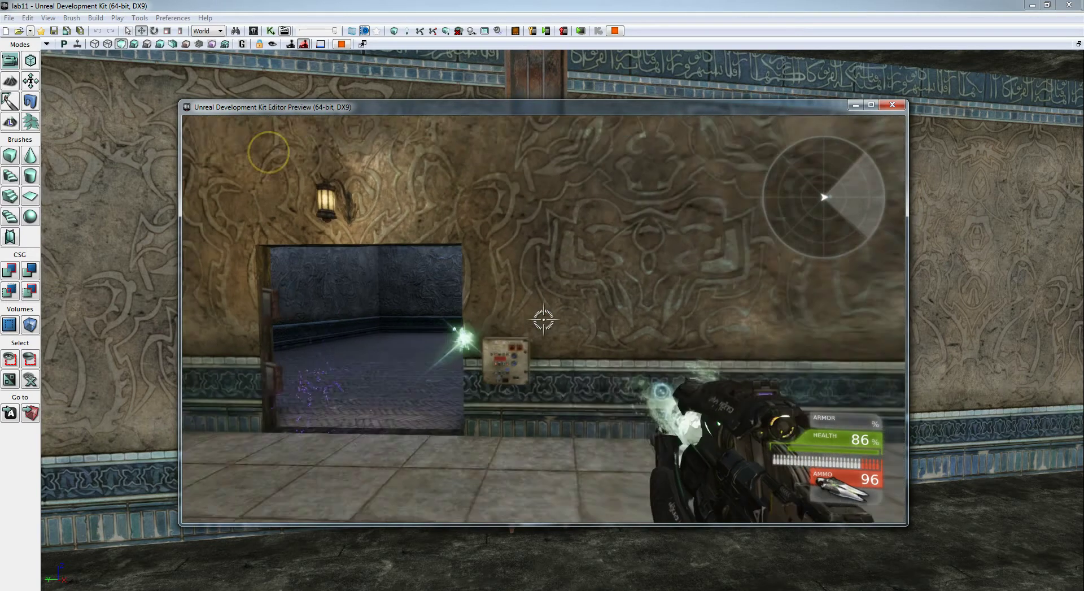
right_click(268, 152)
click(267, 152)
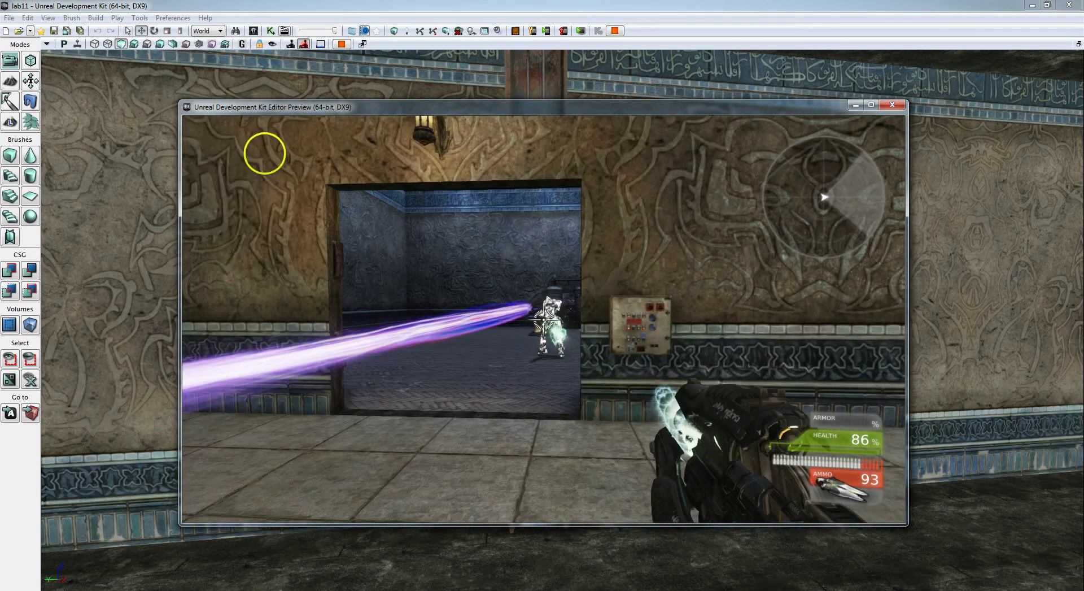
click(265, 153)
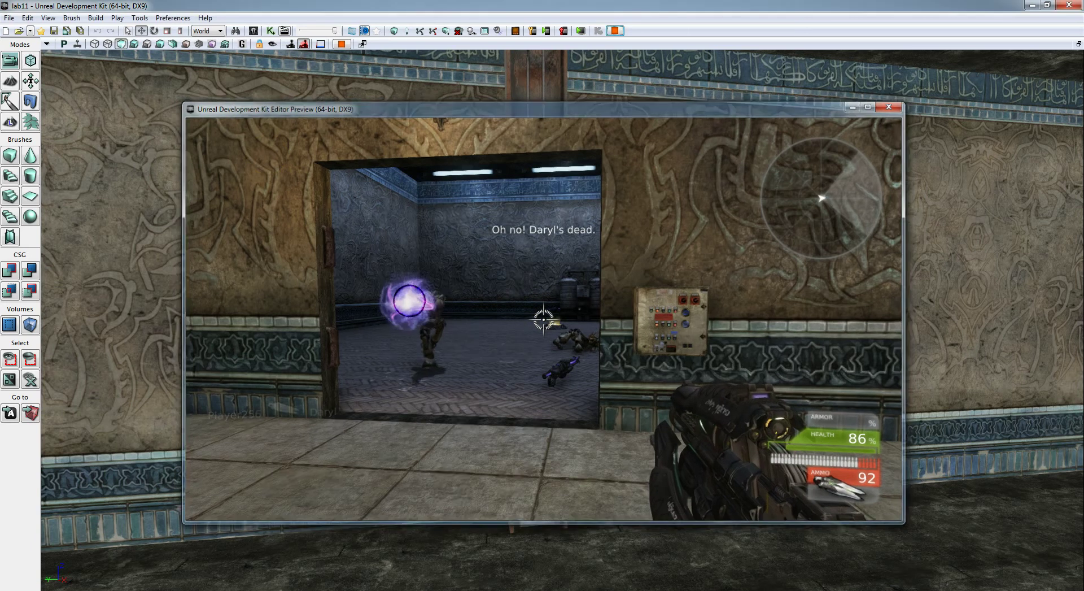
key(Escape)
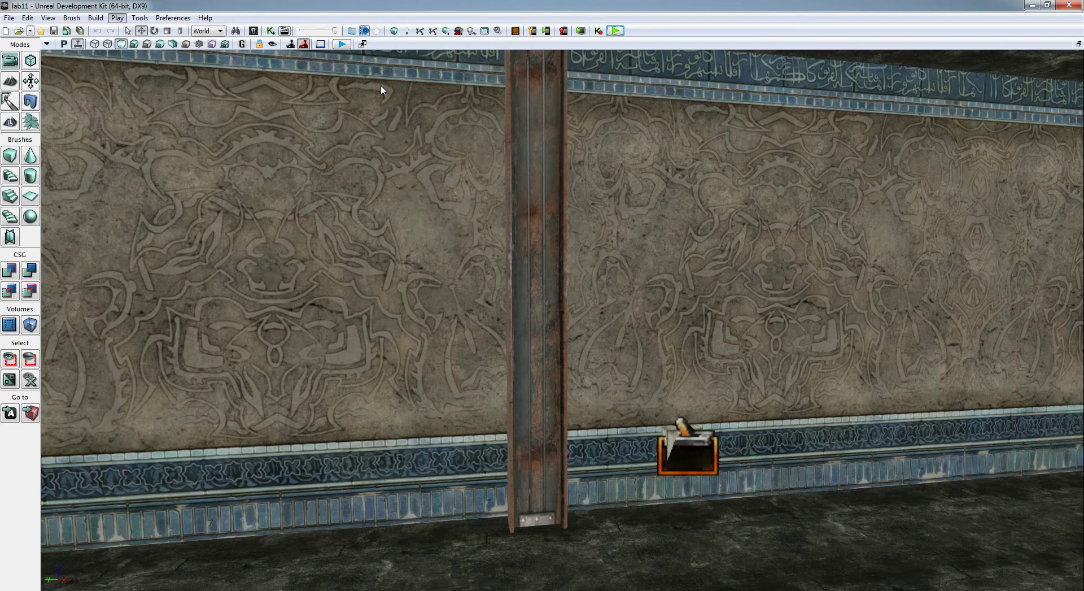
- Search the Content Browser's static meshes for "wall" and place S_HU_Walls_SM_Flat on the dark room's floor
drag(702, 341, 790, 389)
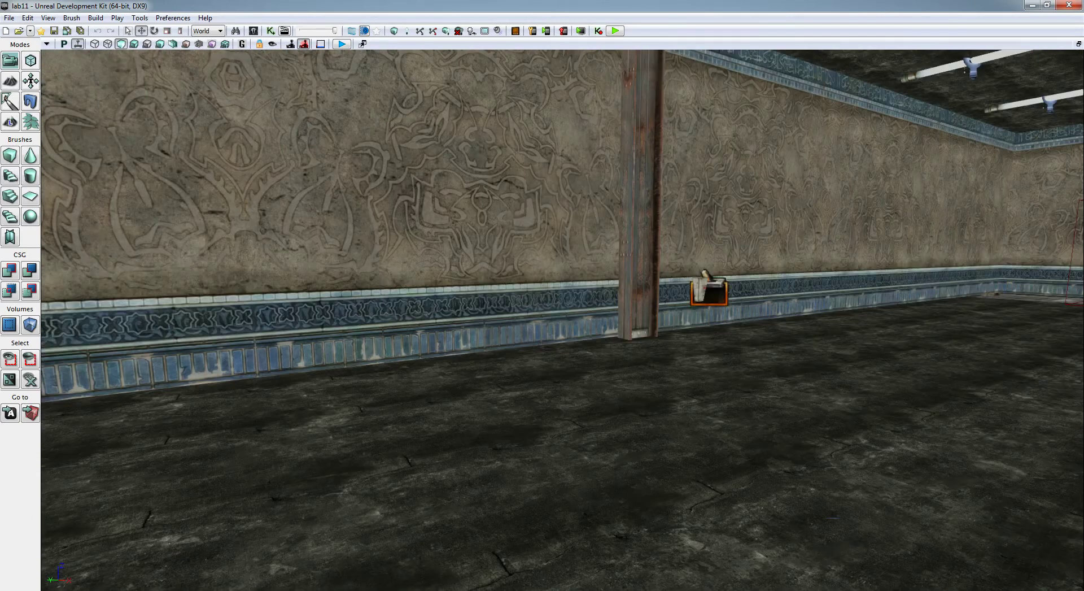
click(252, 31)
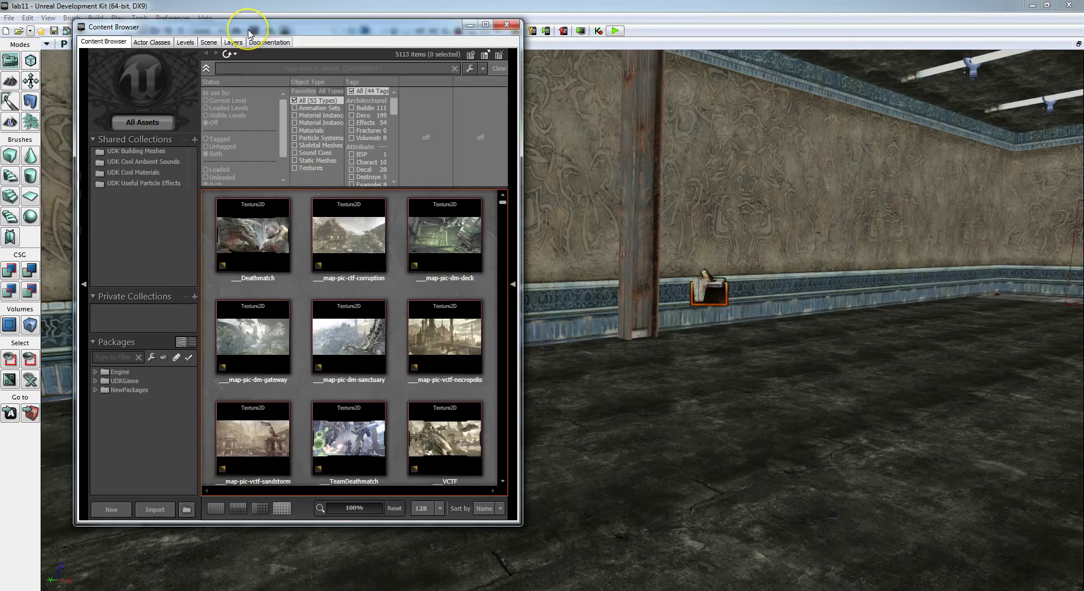
drag(250, 33, 670, 65)
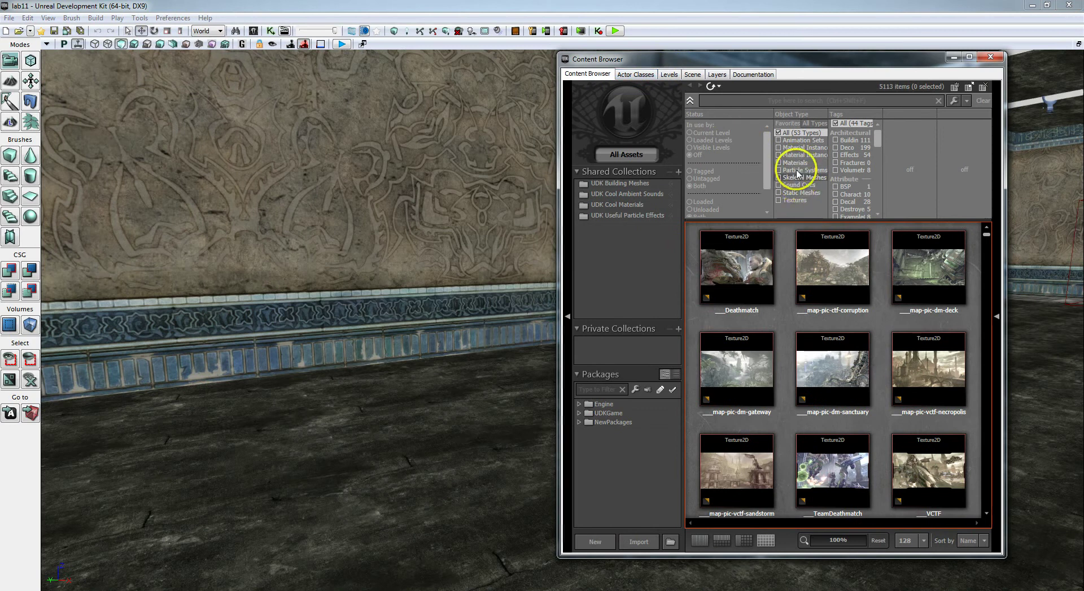
click(799, 192)
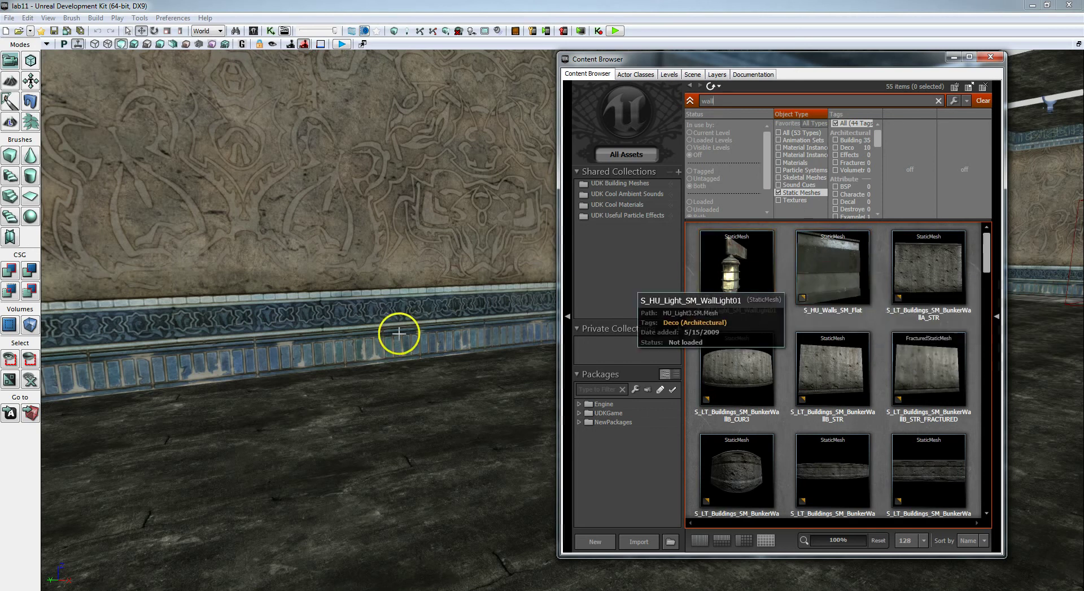
drag(398, 334, 300, 374)
drag(828, 275, 301, 328)
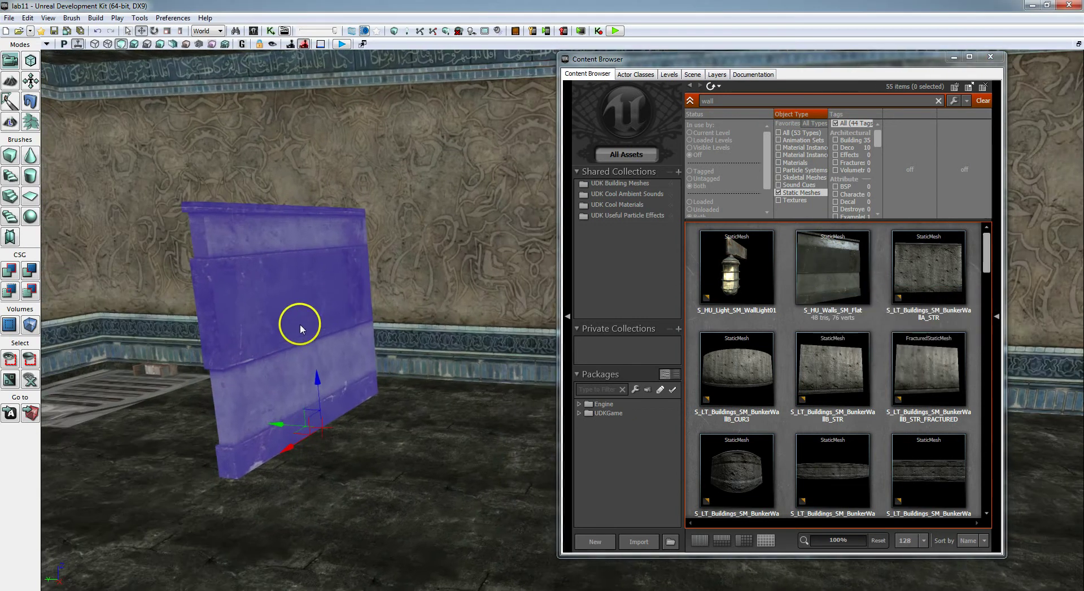
- Stretch the placed flat wall vertically with non-uniform scaling until it nearly reaches the ceiling
click(180, 32)
drag(312, 370, 318, 362)
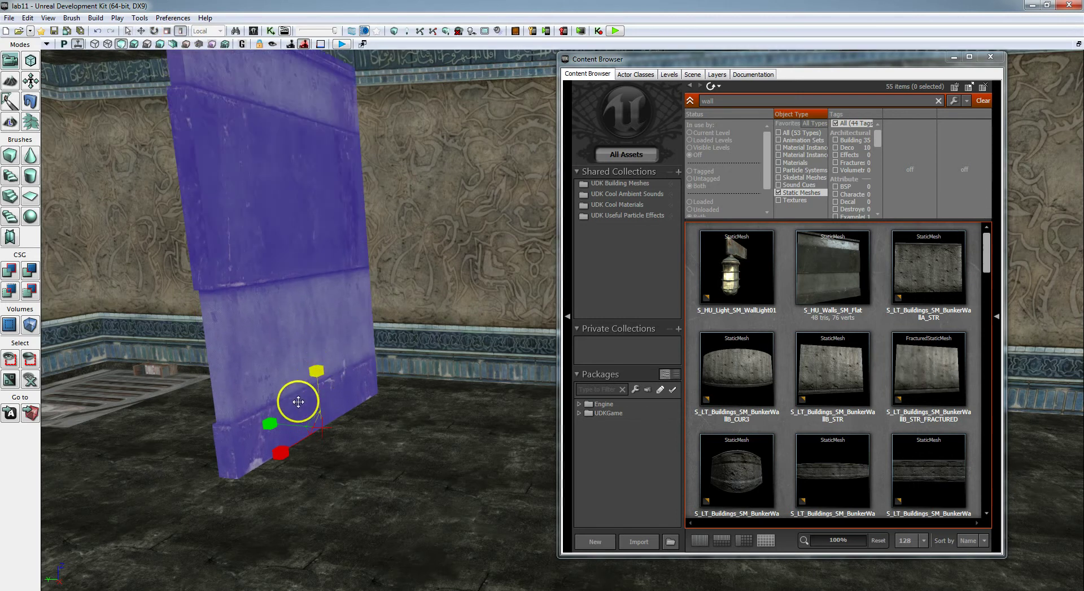
drag(317, 439, 280, 442)
drag(384, 433, 421, 437)
- Reposition the tall flat wall, duplicate it and slide the copy across the room away from the original
key(space)
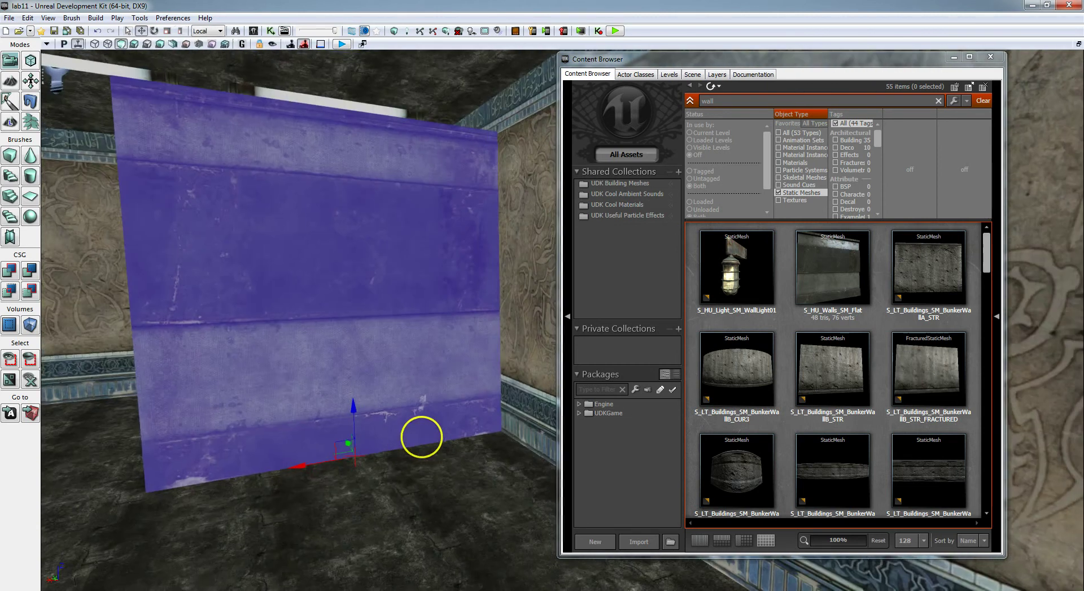
mouse_move(314, 463)
mouse_down()
mouse_move(281, 471)
mouse_move(303, 455)
mouse_up()
mouse_move(373, 484)
mouse_down()
mouse_move(395, 493)
mouse_move(472, 477)
mouse_move(376, 483)
mouse_up()
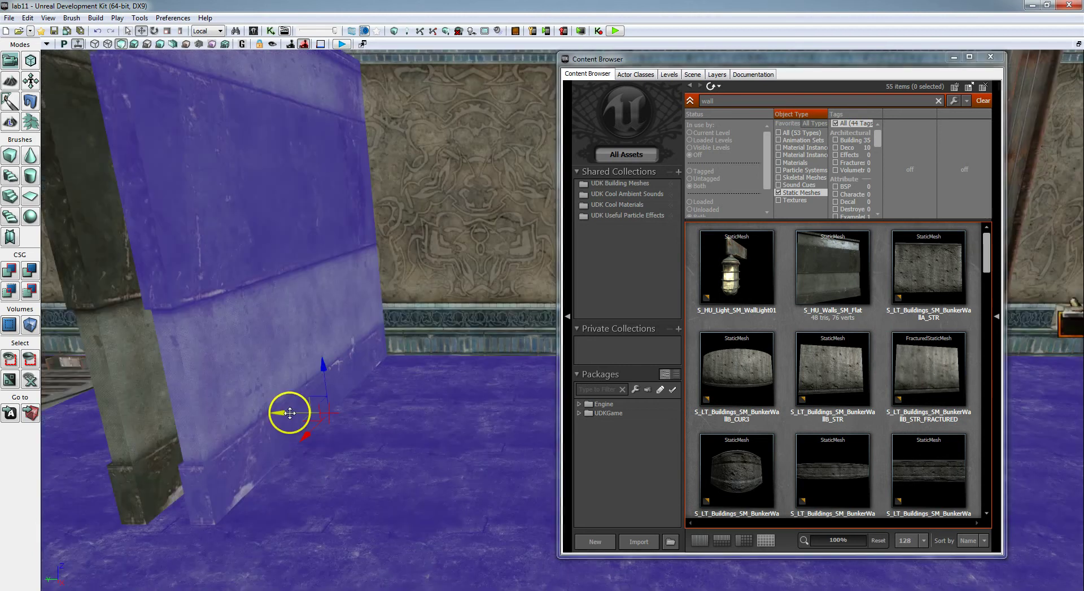
drag(290, 413, 501, 450)
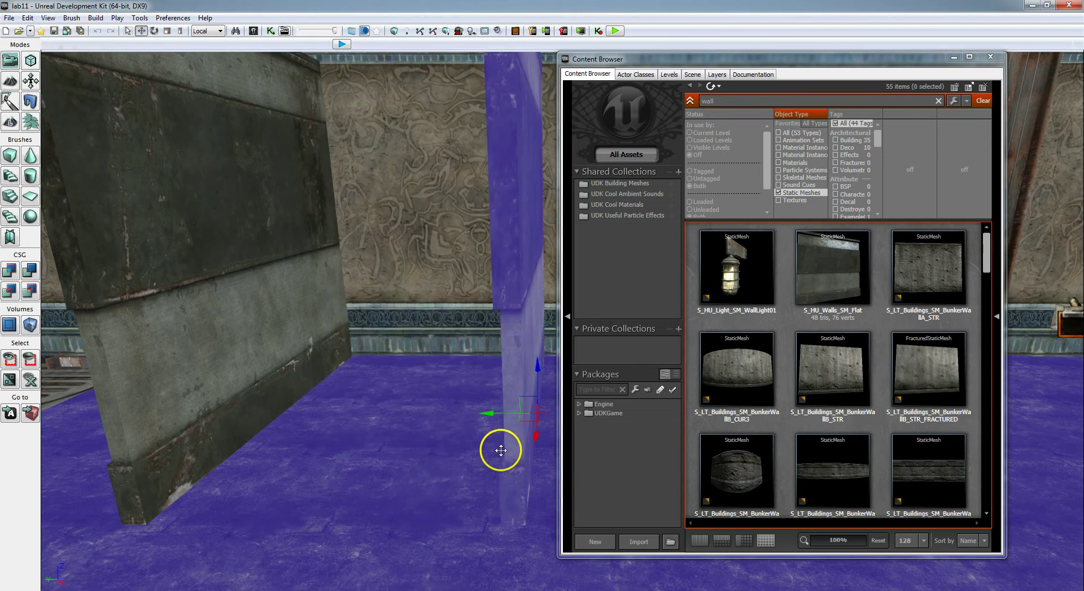
- Try to place the S_LT_Buildings_SM_BunkerWallB_CUR3 mesh on the open floor of the dark room
drag(443, 501, 619, 533)
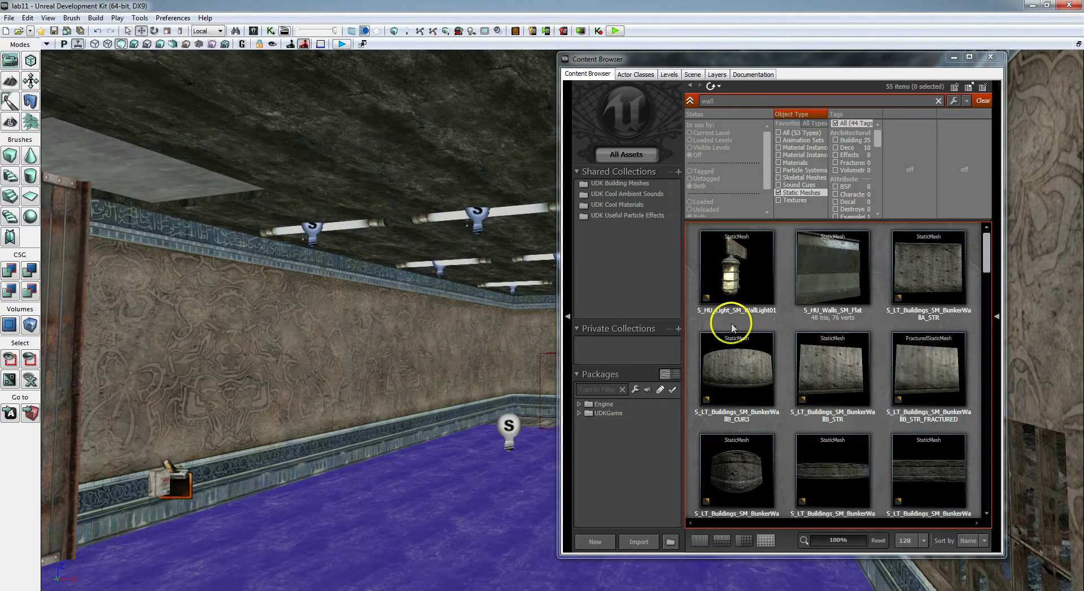
drag(448, 488, 462, 510)
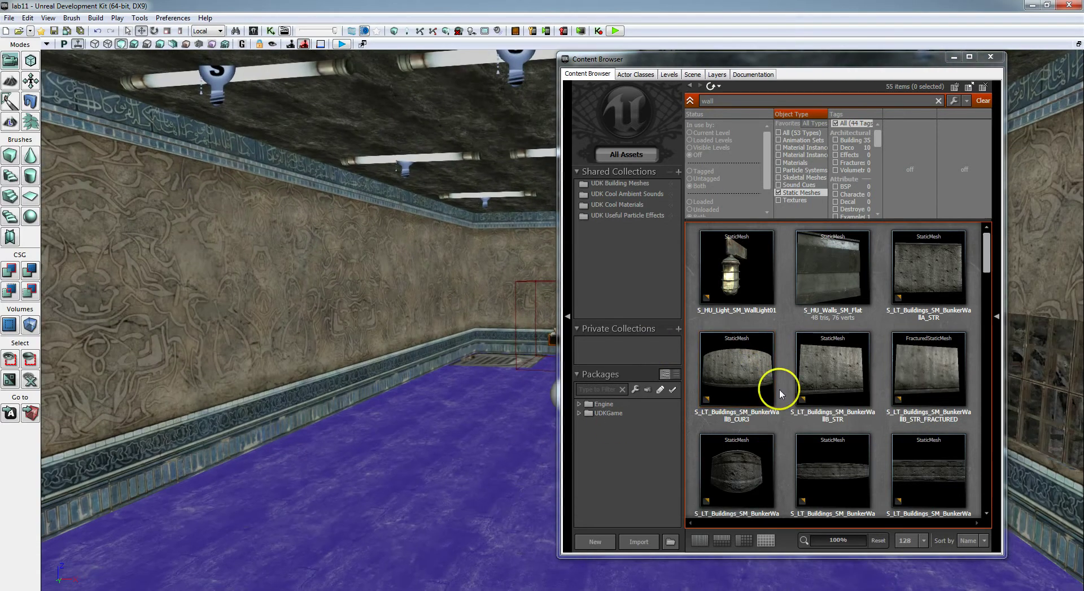
click(738, 371)
drag(738, 371, 456, 432)
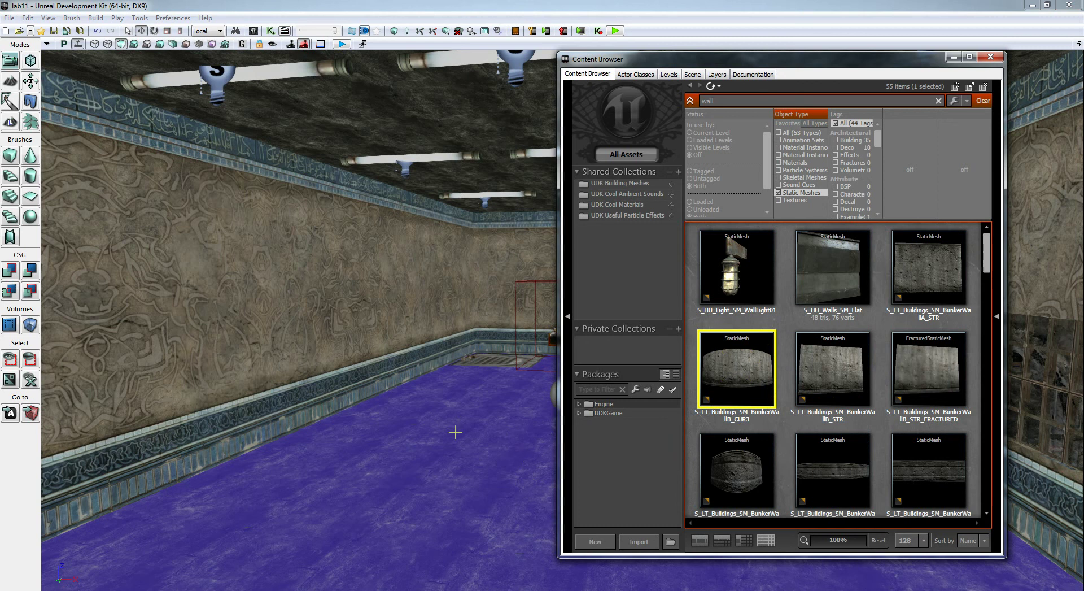
drag(723, 56, 824, 62)
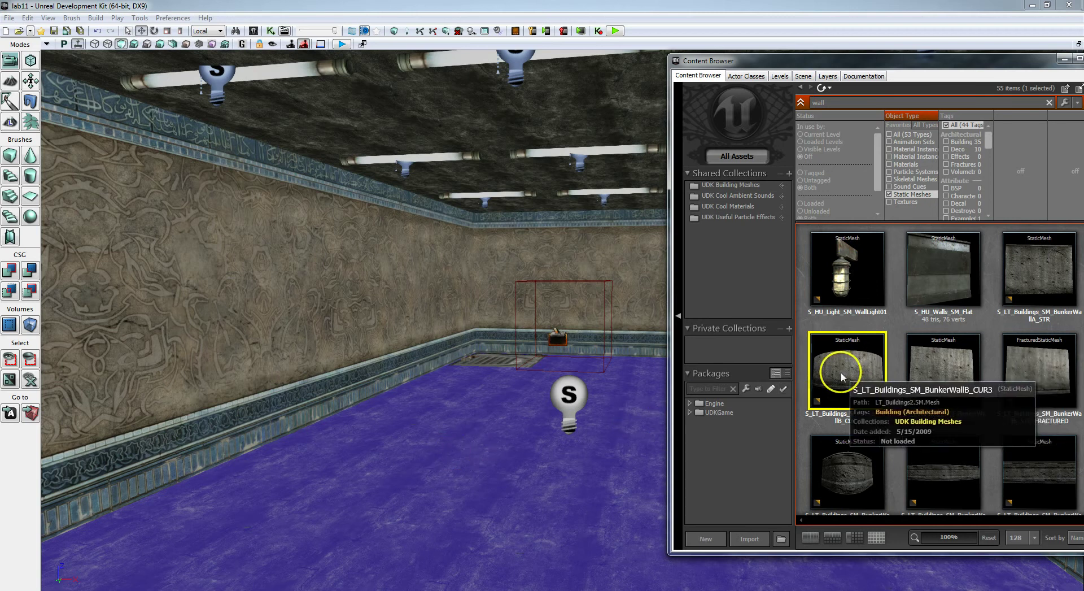
drag(841, 372, 565, 455)
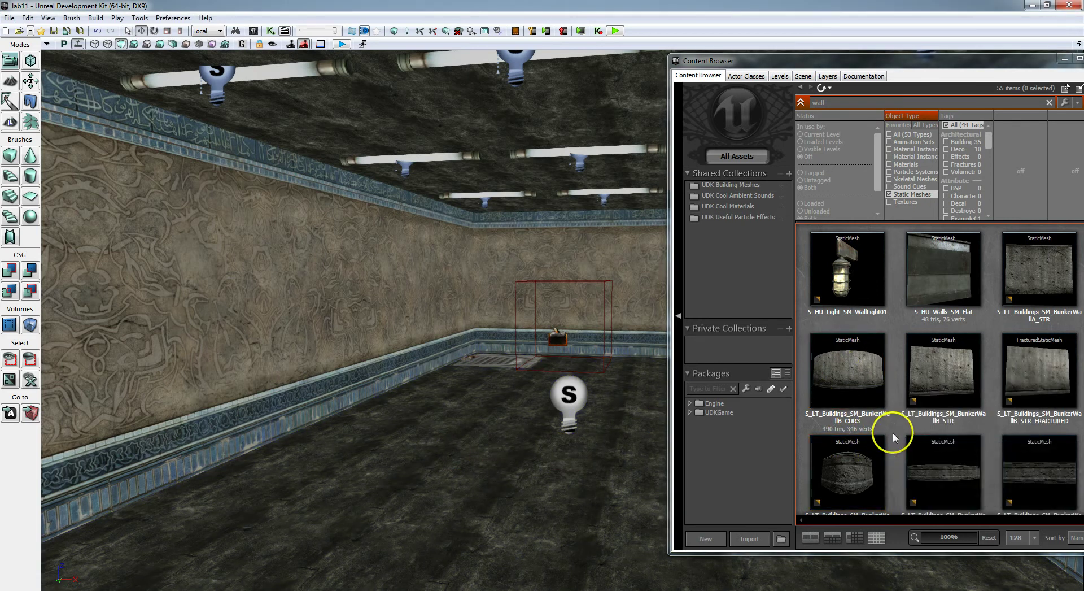
- Place four S_LT_Buildings_SM_BunkerWallC_CUR2 meshes spaced apart on the dark room's floor and close the Content Browser
scroll(894, 431, down, 1)
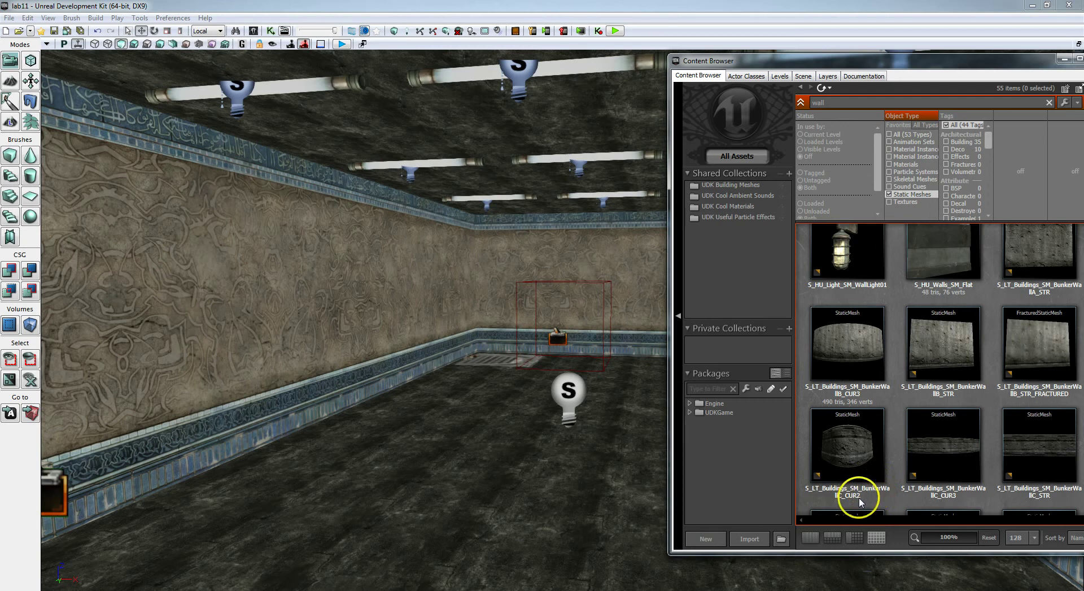
drag(851, 451, 433, 456)
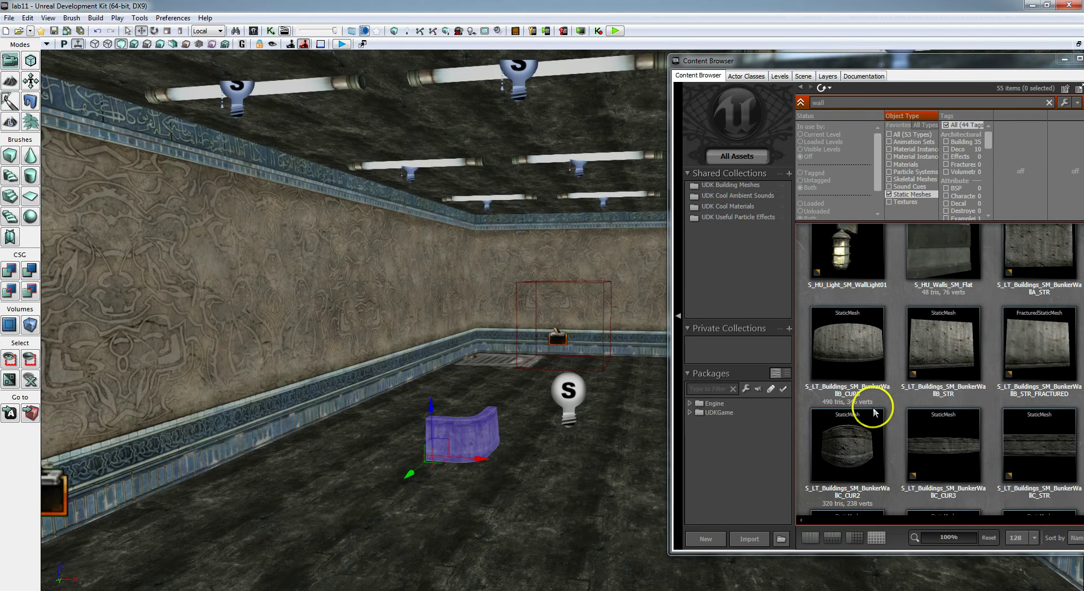
drag(873, 412, 647, 451)
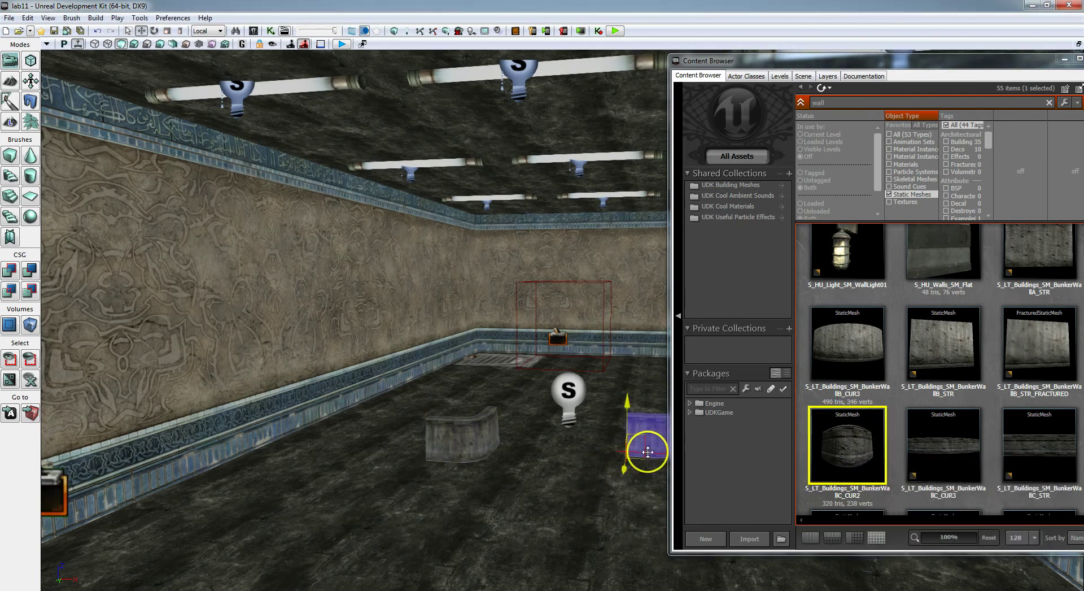
drag(839, 438, 469, 531)
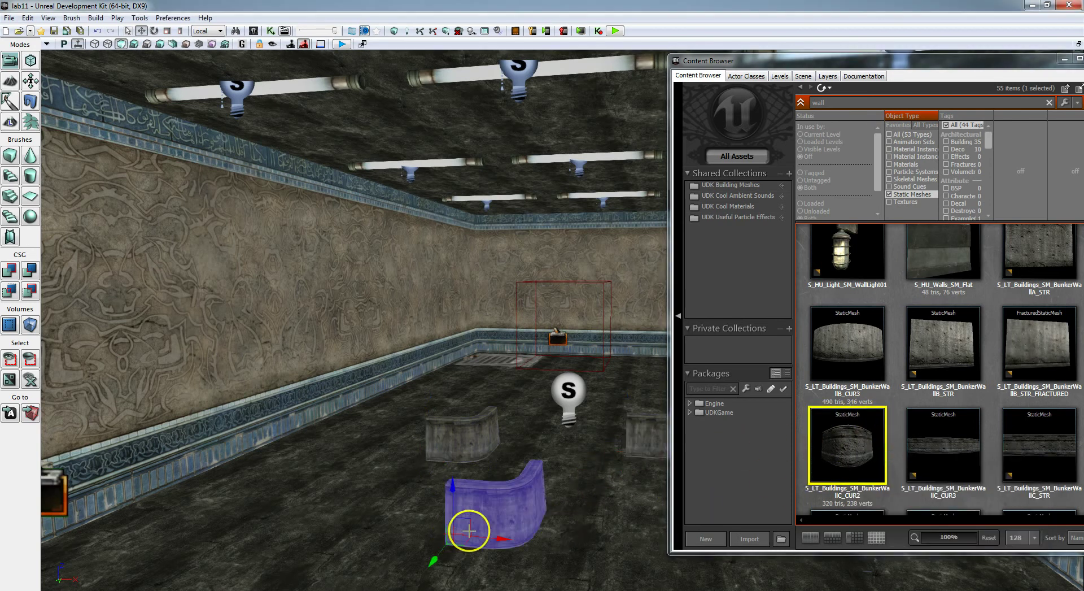
drag(857, 435, 621, 536)
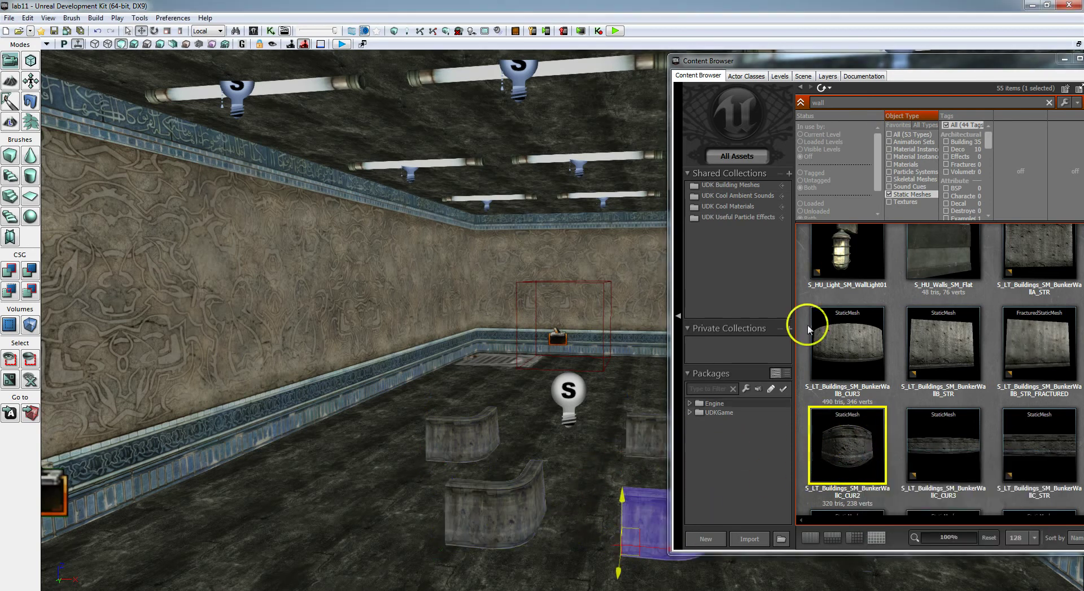
drag(960, 59, 793, 86)
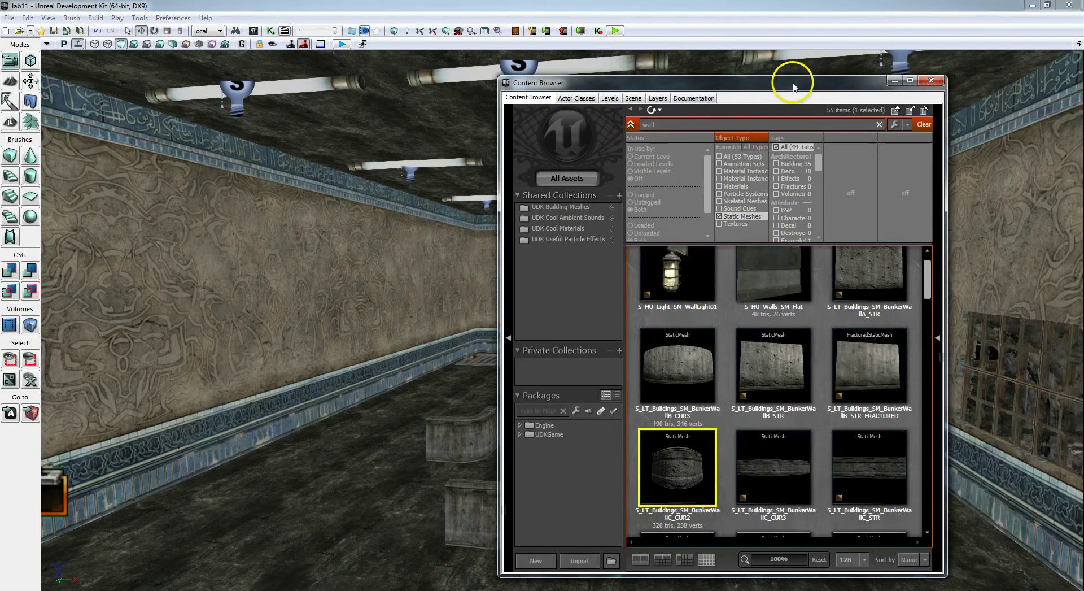
click(926, 83)
- Rotate the curved bunker wall nearest the tiled wall about its vertical axis so it faces the opposite way
drag(629, 382, 527, 402)
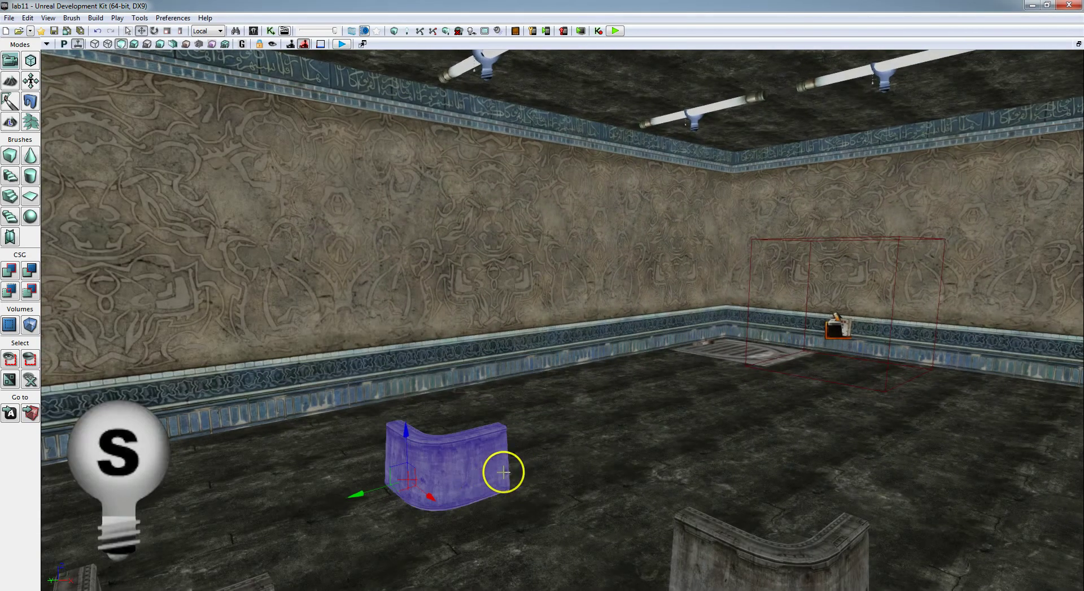
key(space)
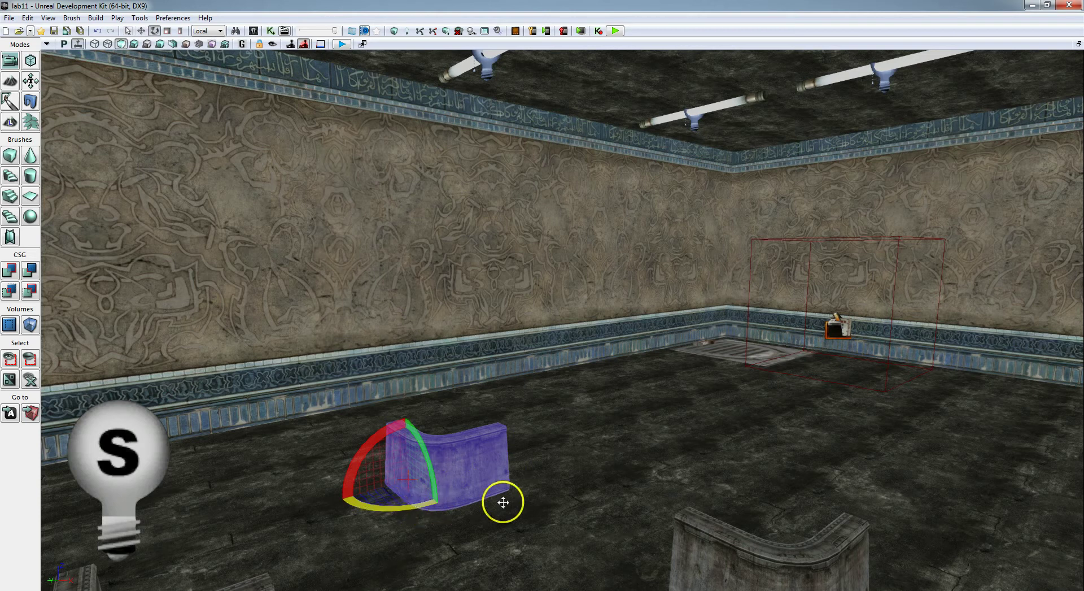
drag(500, 501, 545, 499)
drag(417, 507, 712, 469)
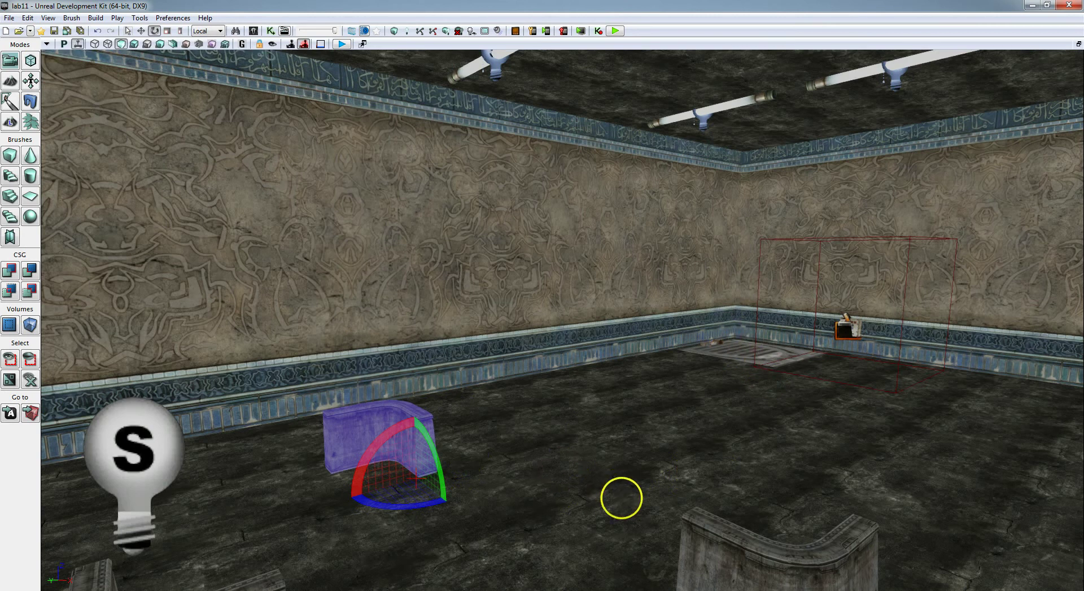
right_drag(619, 499, 645, 503)
- Rotate the second curved bunker wall about its vertical axis and move it along the floor
click(654, 482)
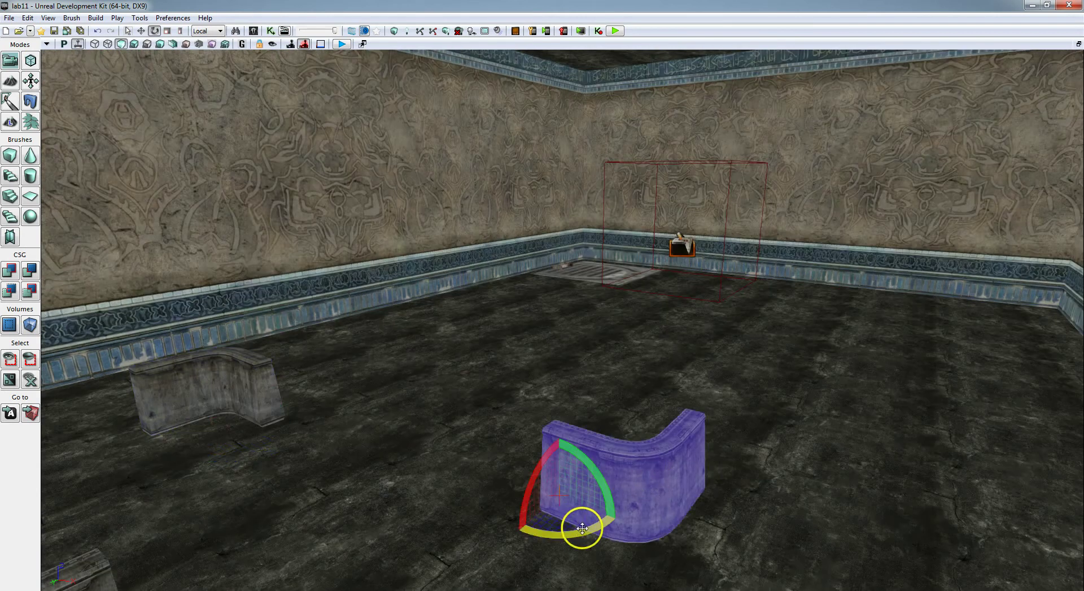
drag(581, 525, 726, 508)
key(space)
key(space)
key(space)
drag(593, 506, 813, 542)
drag(459, 410, 210, 433)
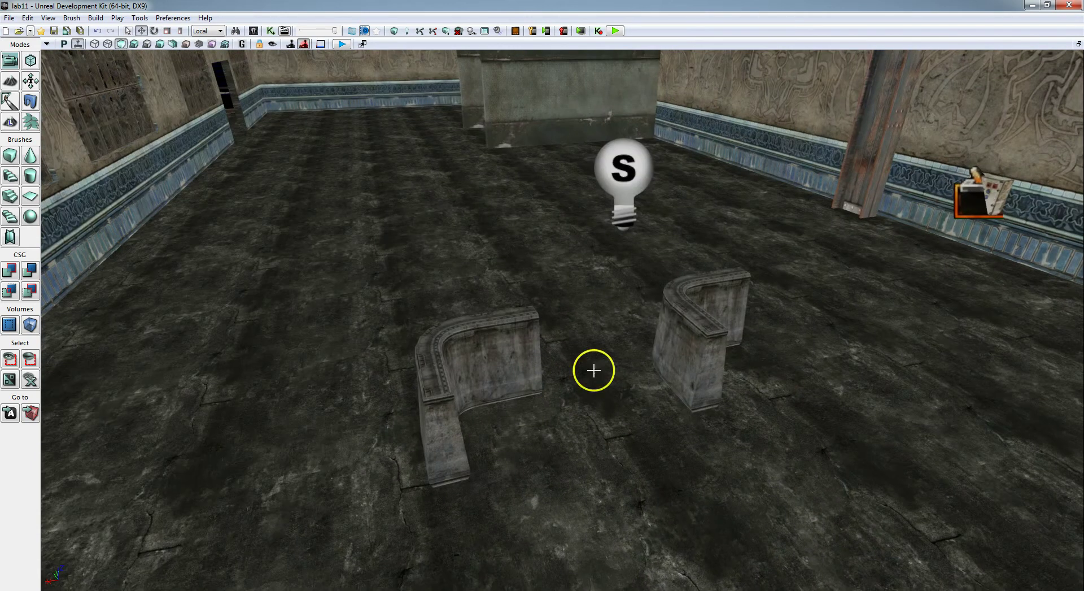
- Turn the curved bunker wall nearest the rusty metal beam around and move it farther down the floor
click(672, 313)
drag(716, 326, 986, 330)
key(space)
- Rotate the other curved bunker wall and move it flush against the first, forming a U-shaped barrier
click(456, 371)
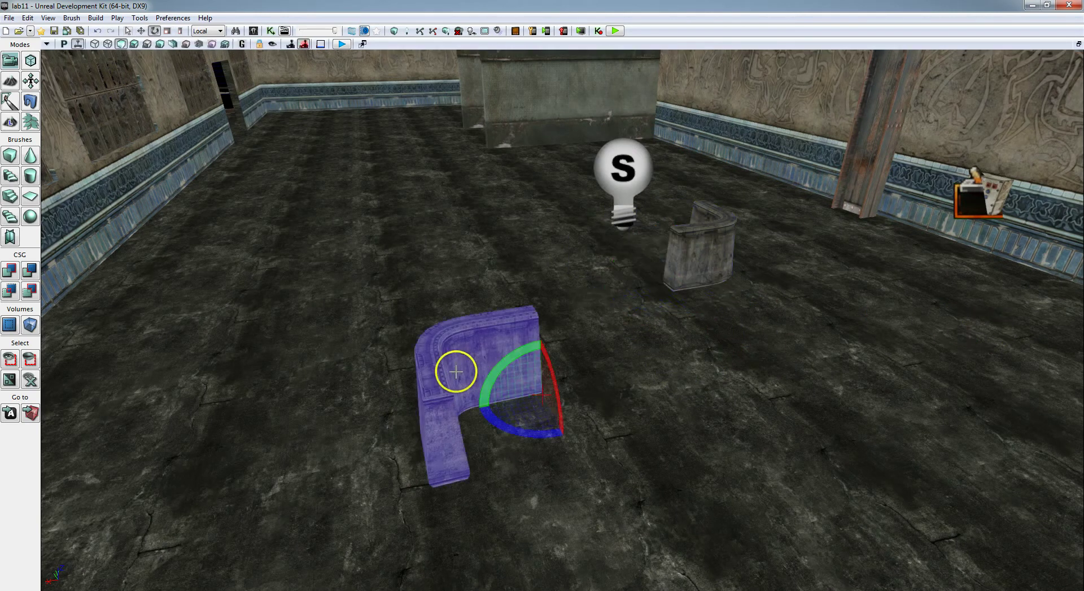
key(space)
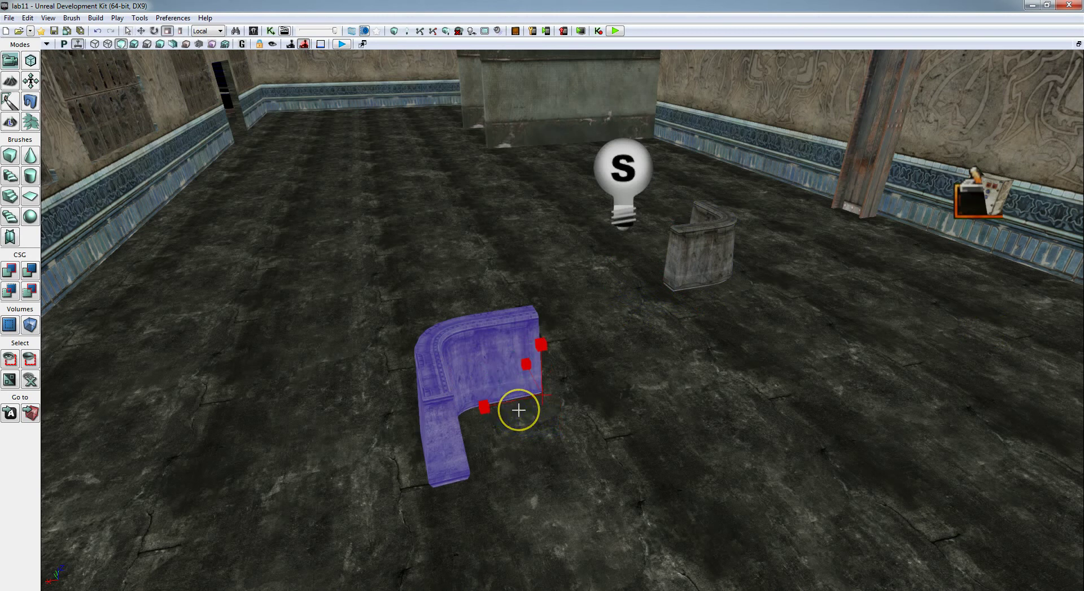
key(space)
mouse_move(535, 431)
mouse_down()
mouse_move(684, 417)
mouse_move(508, 424)
mouse_move(496, 283)
mouse_move(419, 284)
mouse_move(527, 278)
mouse_move(603, 289)
mouse_up()
key(w)
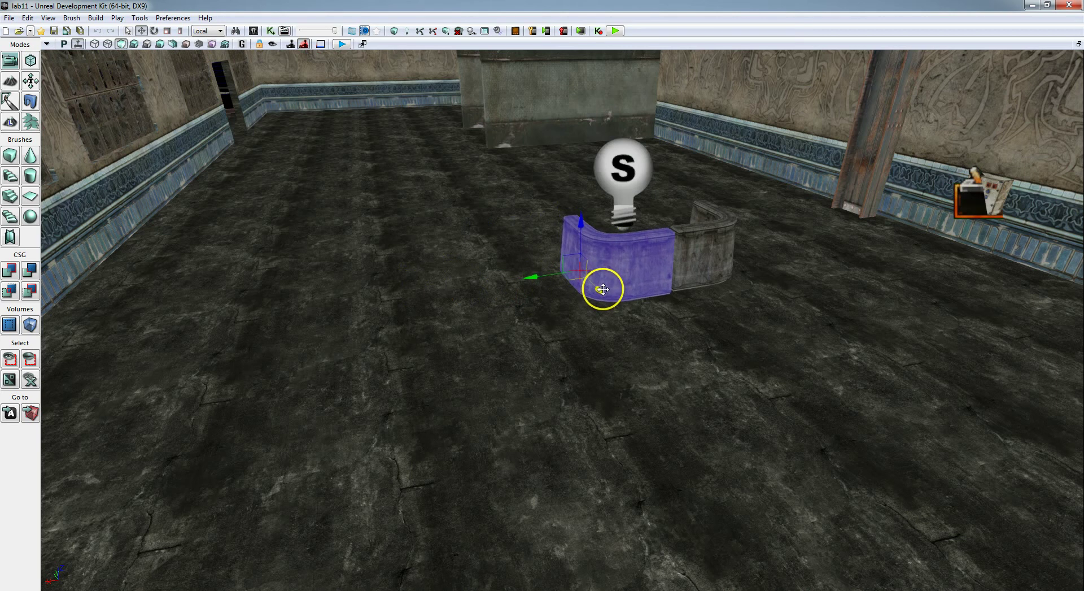
mouse_move(663, 350)
right_down()
mouse_move(629, 346)
mouse_move(637, 333)
right_up()
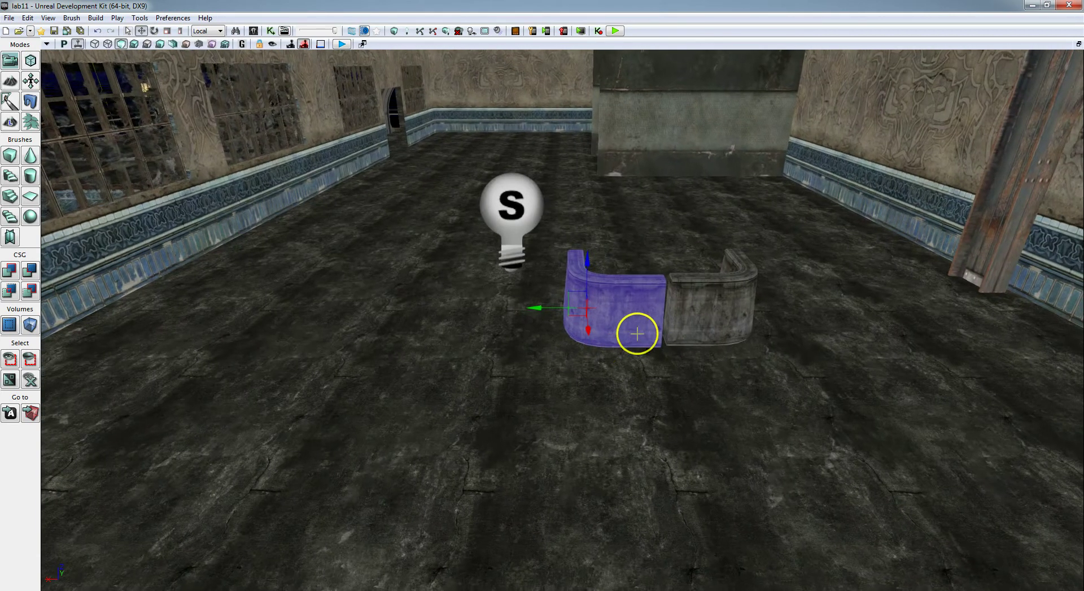
drag(542, 308, 542, 307)
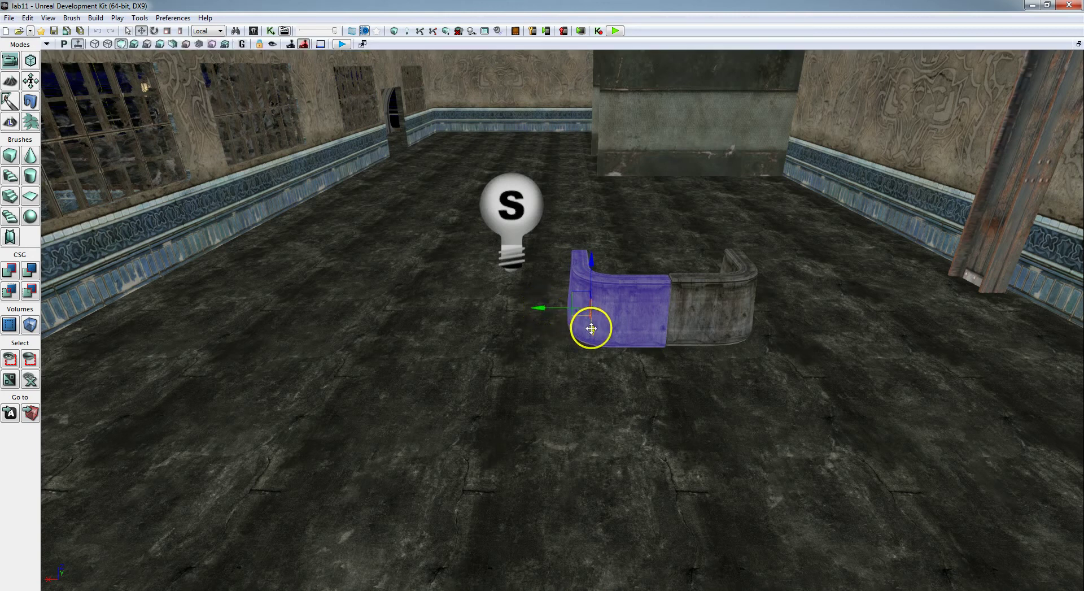
mouse_move(588, 343)
right_down()
mouse_move(598, 354)
mouse_move(634, 319)
mouse_move(624, 341)
right_up()
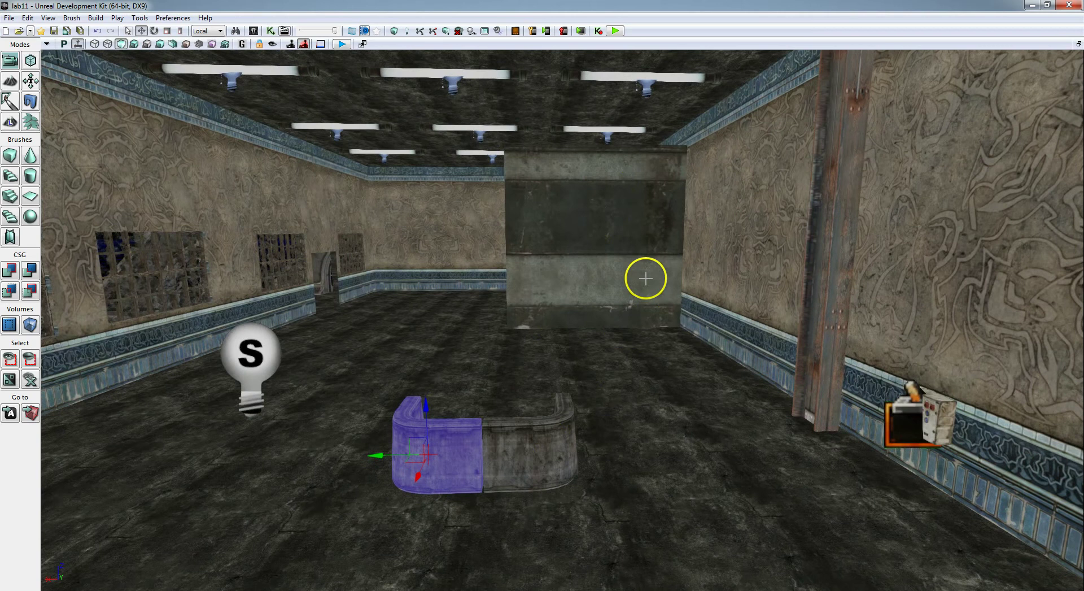
- Select both joined curved bunker walls and move them together sideways across the dark room's floor
mouse_move(653, 223)
right_down()
mouse_move(663, 187)
mouse_move(653, 228)
mouse_move(587, 296)
right_up()
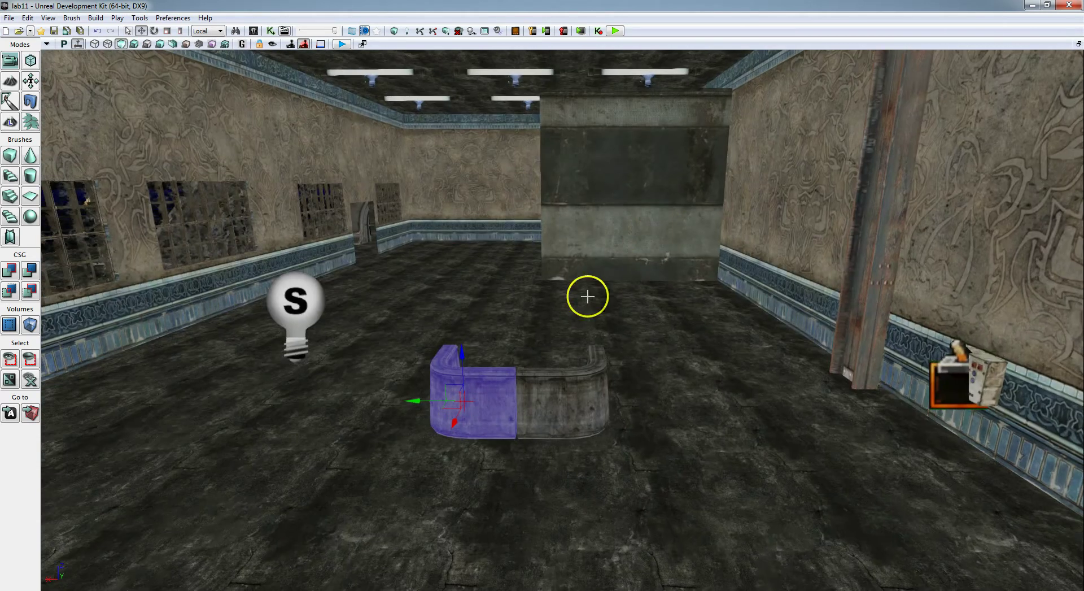
click(545, 389)
ctrl+click(488, 398)
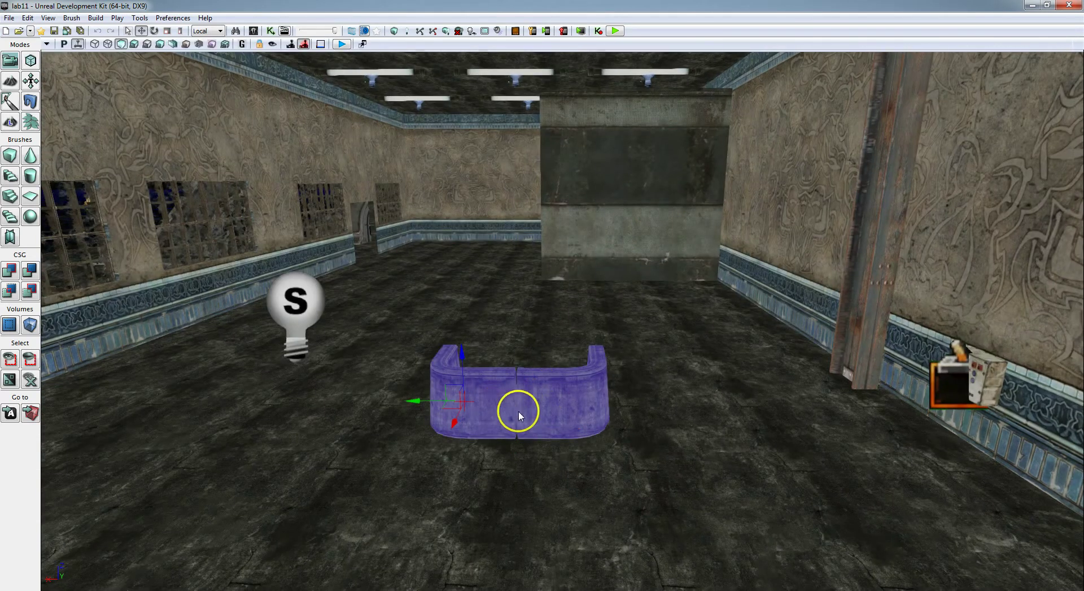
drag(416, 398, 303, 411)
- Add a PathNode actor on the floor between the two tall flat wall meshes
mouse_move(532, 407)
right_down()
mouse_move(498, 387)
mouse_move(527, 392)
mouse_move(525, 380)
mouse_move(562, 375)
mouse_move(677, 378)
mouse_move(681, 388)
mouse_move(693, 375)
mouse_move(699, 385)
right_up()
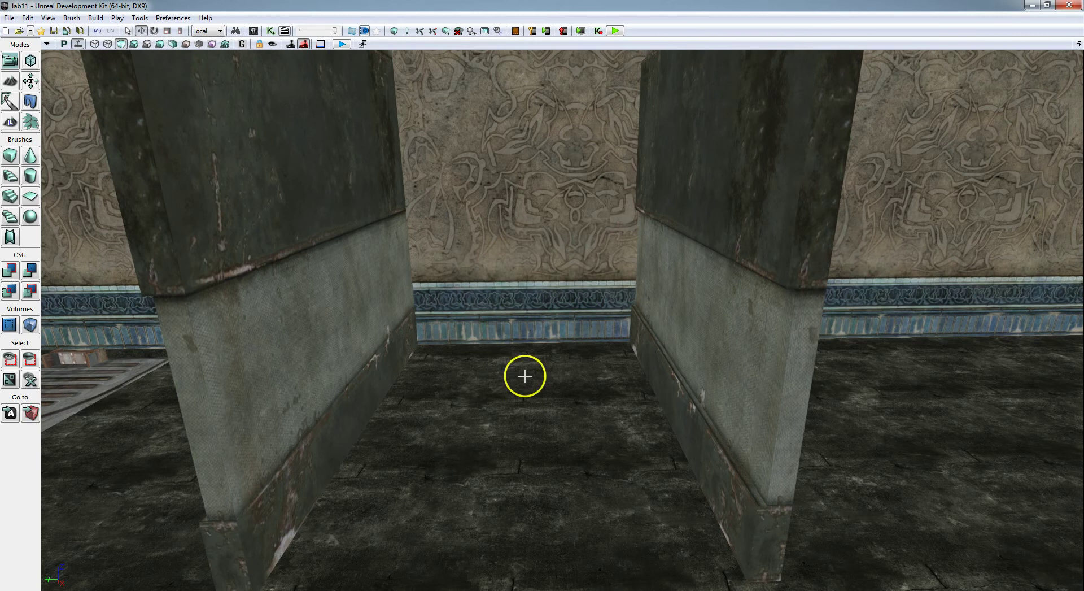
right_click(525, 376)
mouse_move(575, 314)
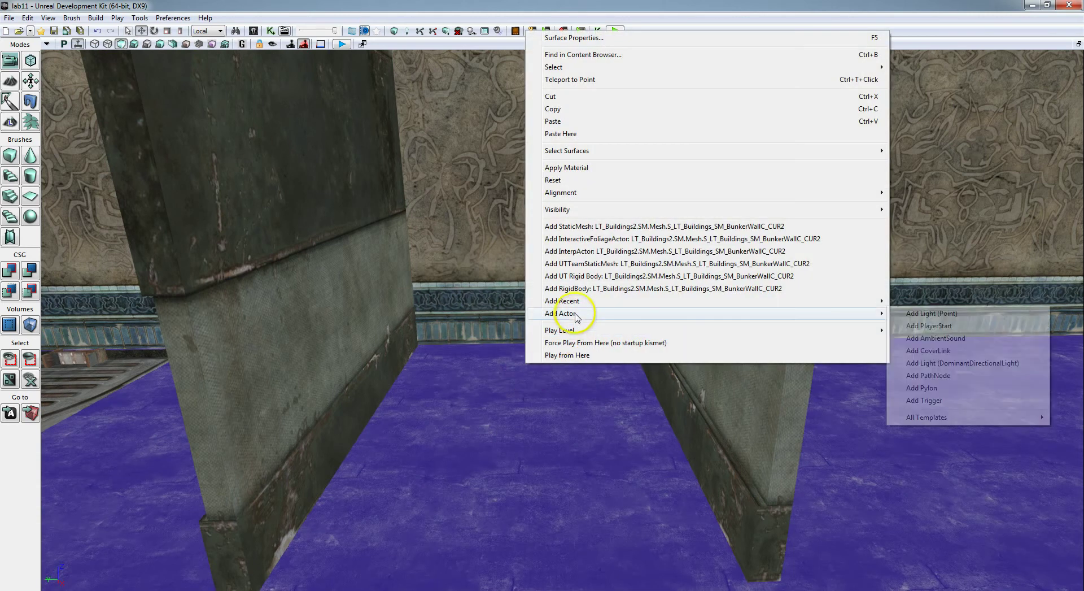
click(940, 376)
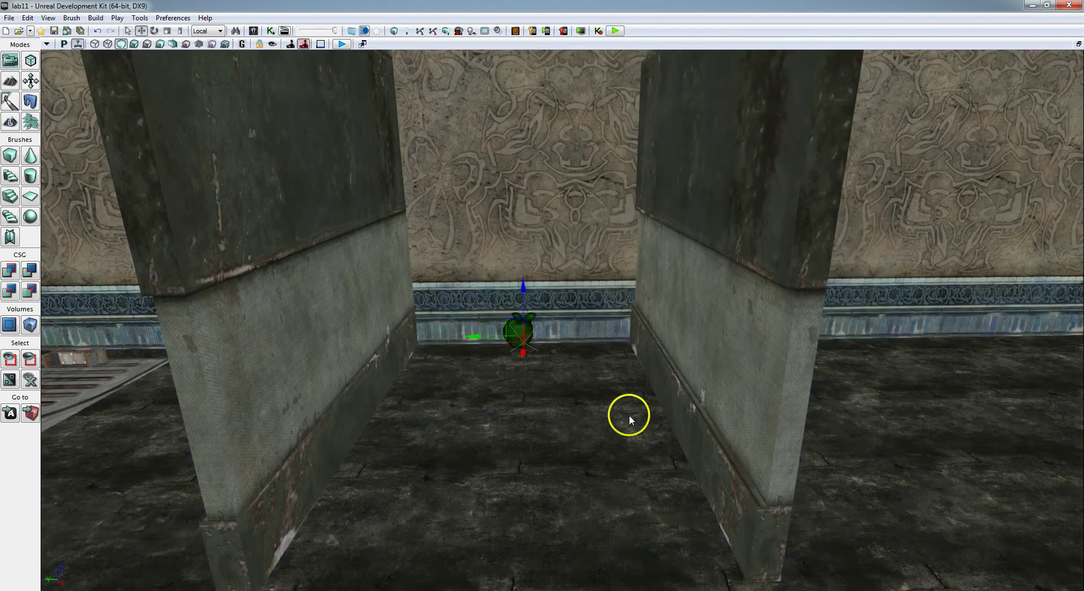
right_drag(629, 414, 627, 418)
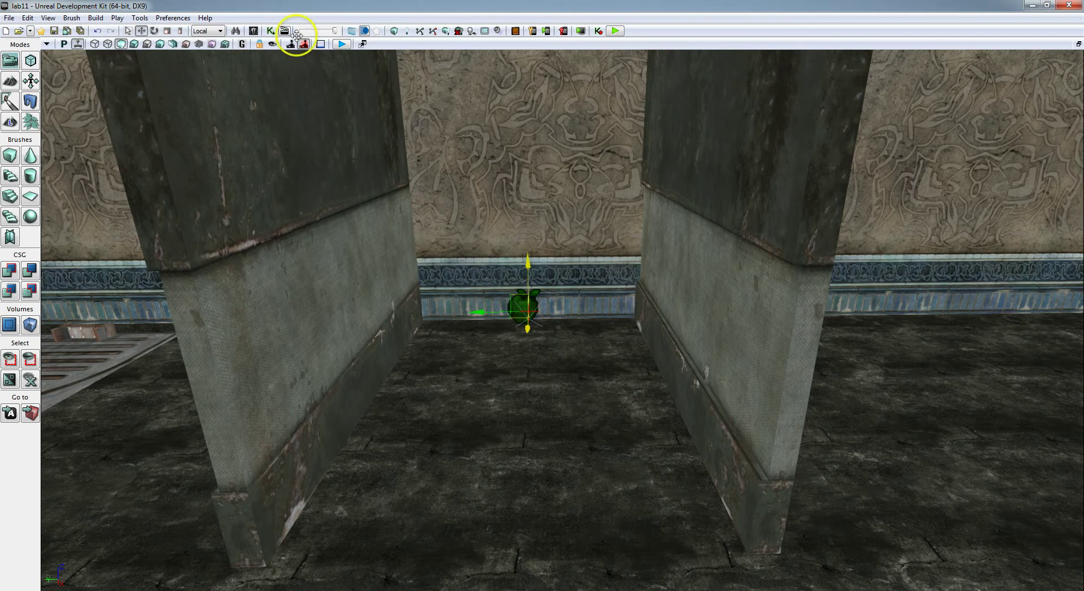
- Open UnrealKismet and add an object variable for the selected PathNode in an empty area below the existing sequences
click(272, 30)
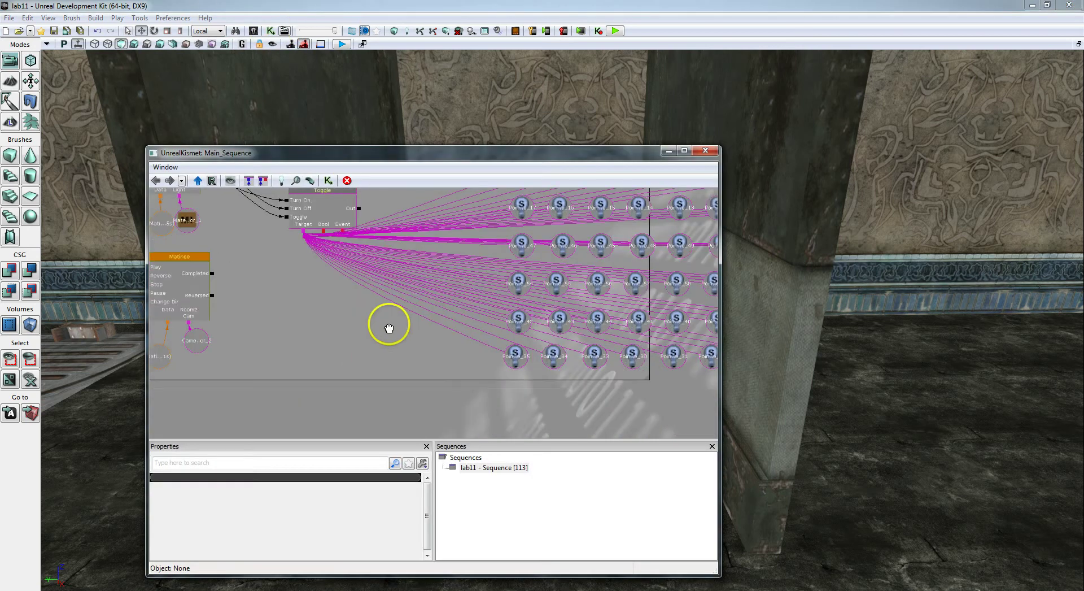
scroll(424, 325, down, 3)
scroll(501, 269, down, 4)
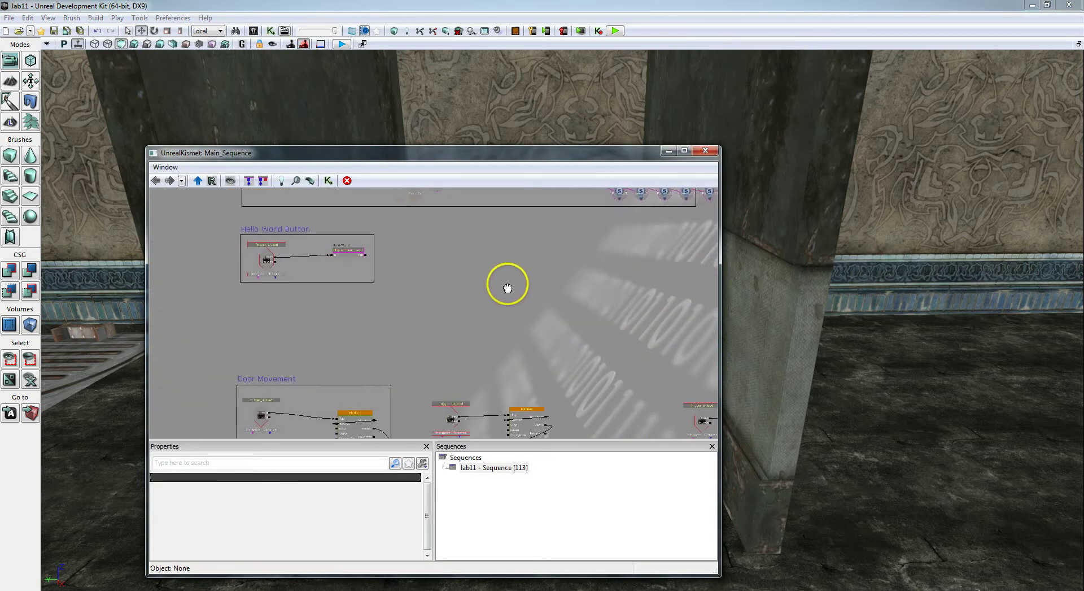
drag(508, 288, 501, 184)
drag(566, 319, 549, 252)
drag(551, 358, 545, 176)
drag(482, 316, 666, 298)
drag(557, 273, 455, 293)
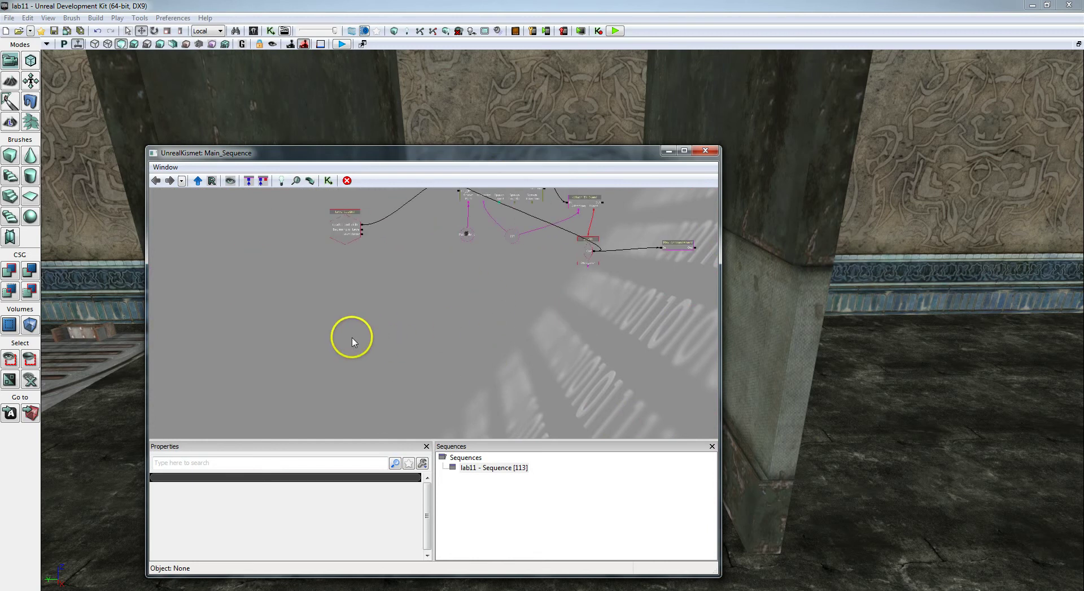
right_click(379, 372)
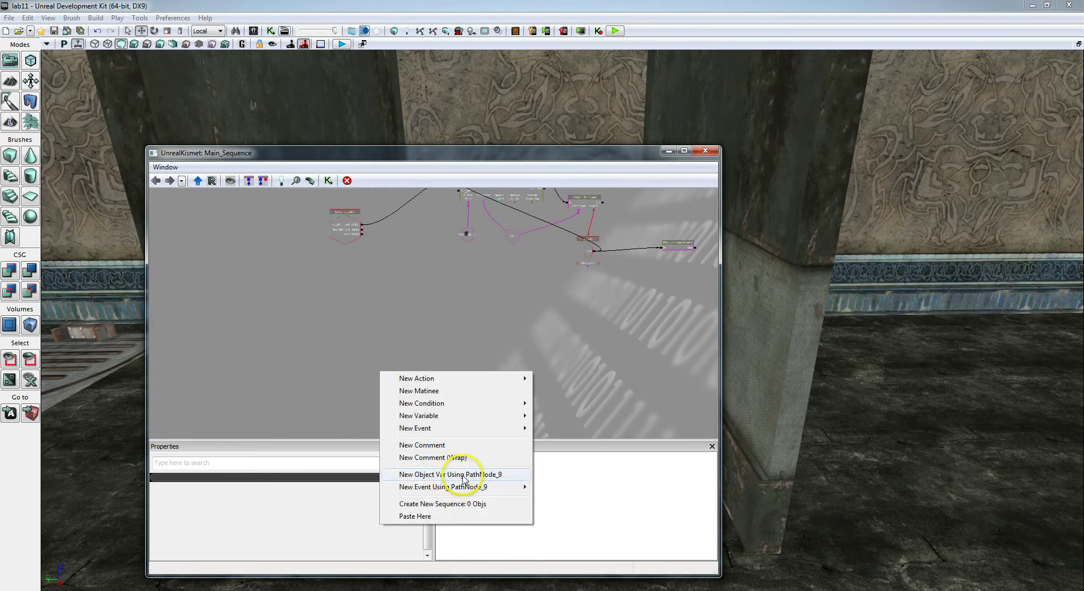
click(463, 474)
- Add an Actor Factory action above the PathNode variable in the Kismet sequence
scroll(438, 358, up, 2)
drag(438, 358, 441, 307)
right_click(452, 215)
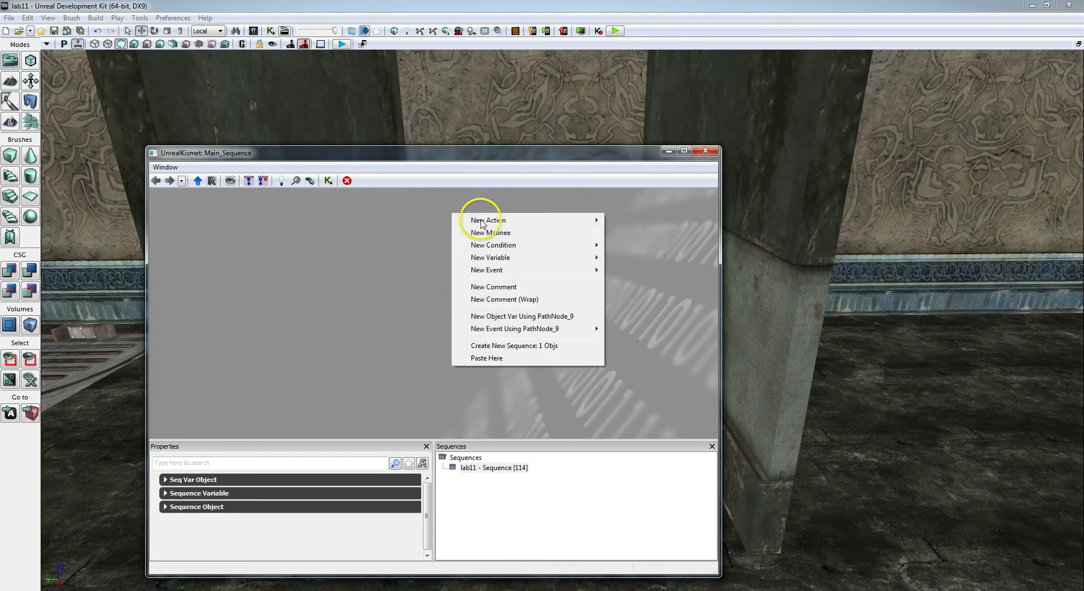
mouse_move(480, 219)
mouse_move(637, 220)
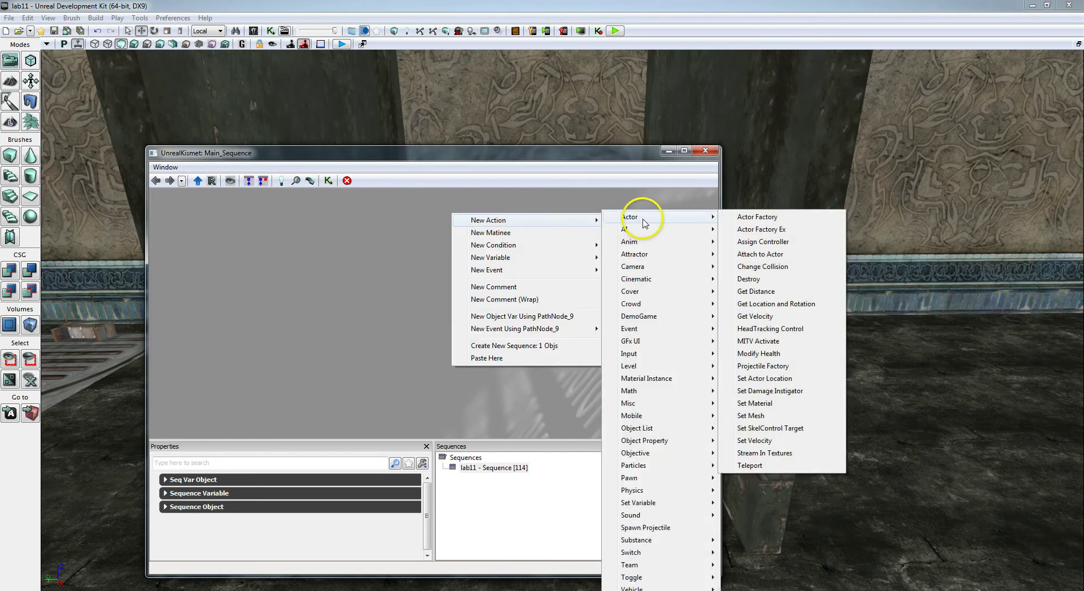
click(755, 217)
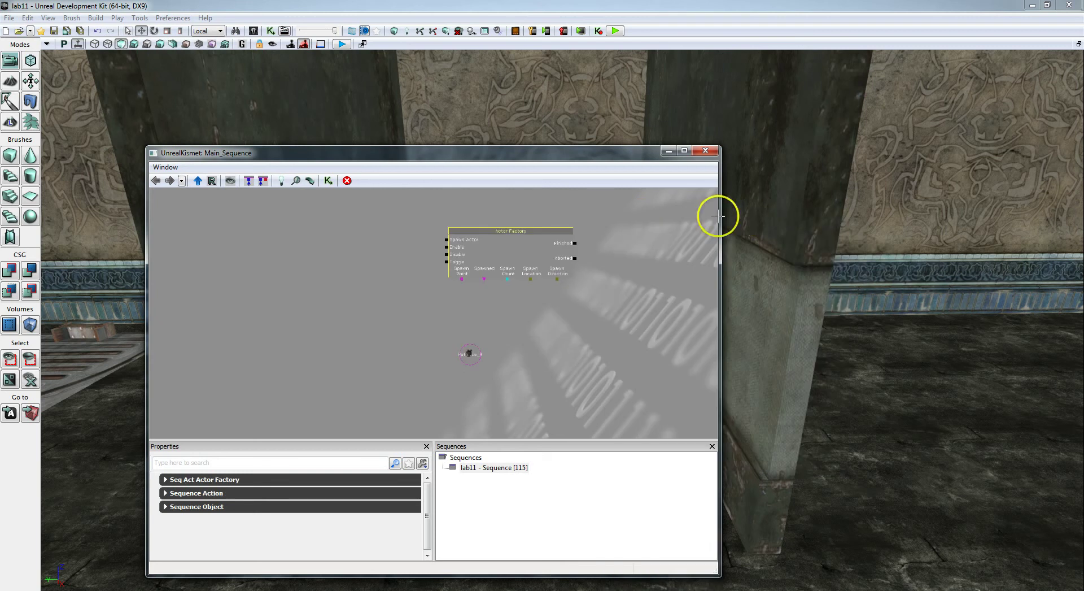
drag(579, 352, 565, 355)
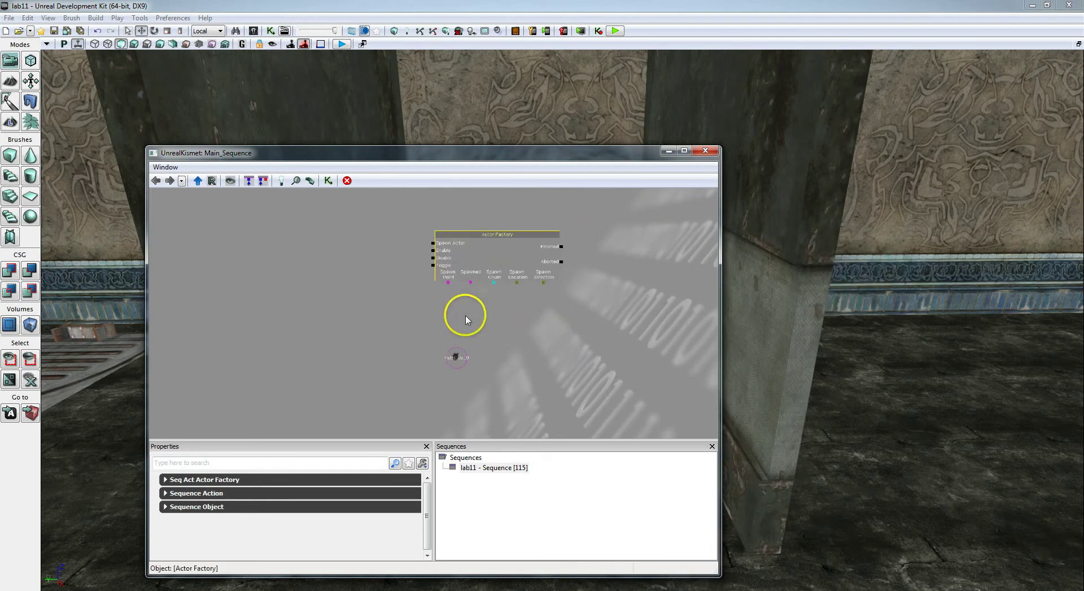
- Link the Actor Factory's Spawn Point to the PathNode variable and create a new object variable on its Spawned connector
click(451, 291)
drag(452, 291, 452, 291)
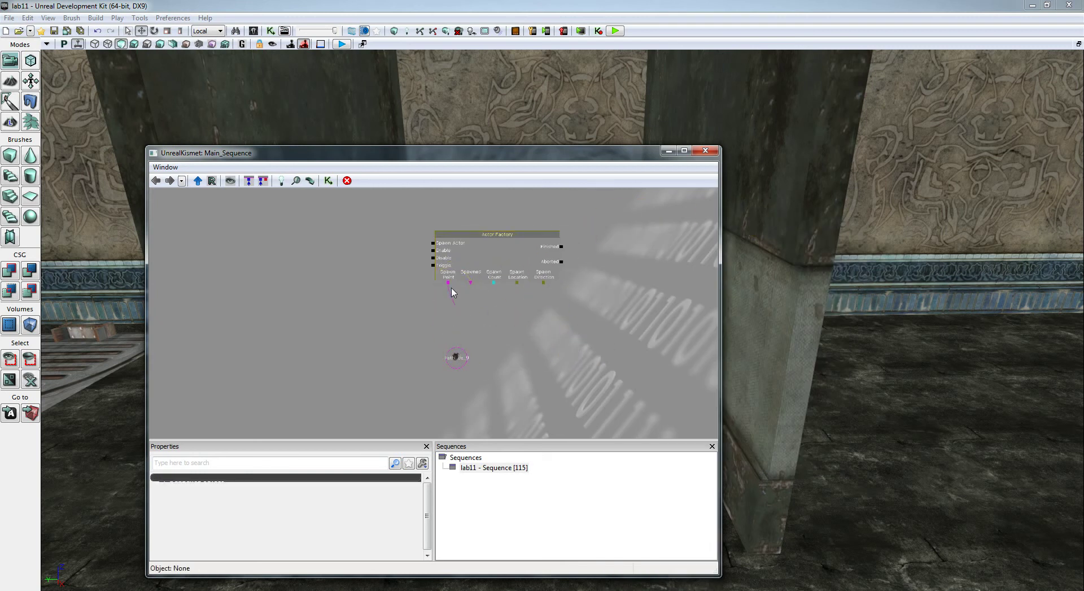
click(478, 312)
right_click(472, 286)
click(522, 273)
click(477, 303)
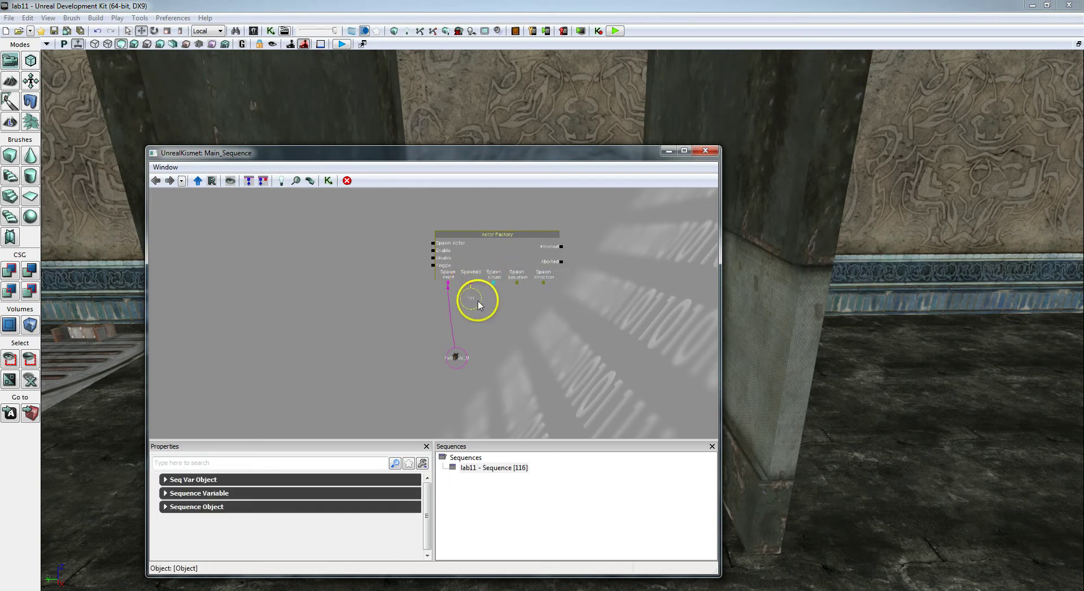
drag(487, 304, 503, 358)
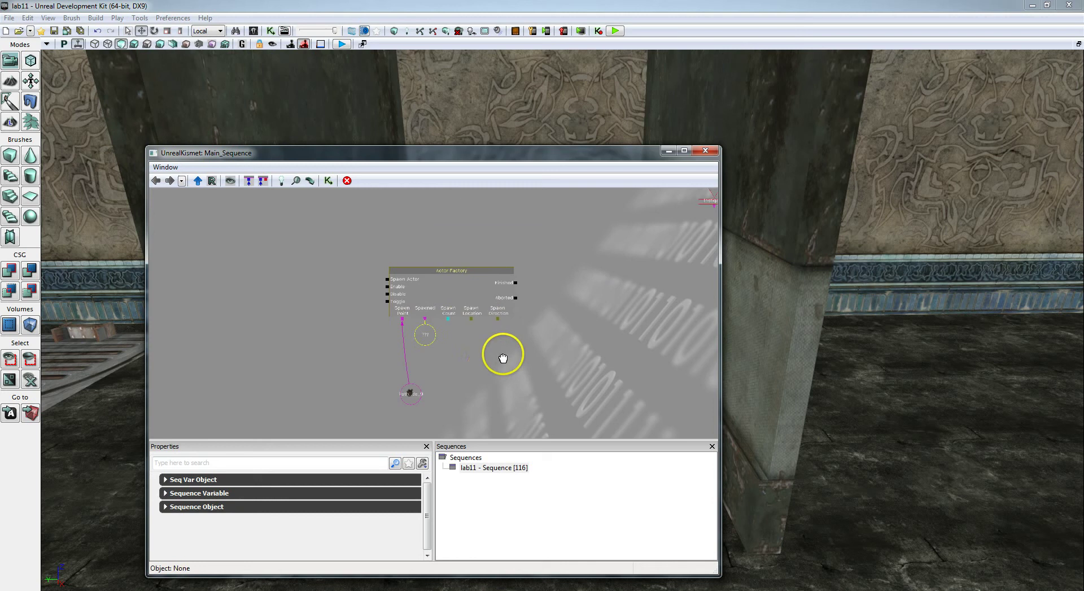
- Set the Actor Factory action's Factory property to UTActorFactoryAI
click(455, 281)
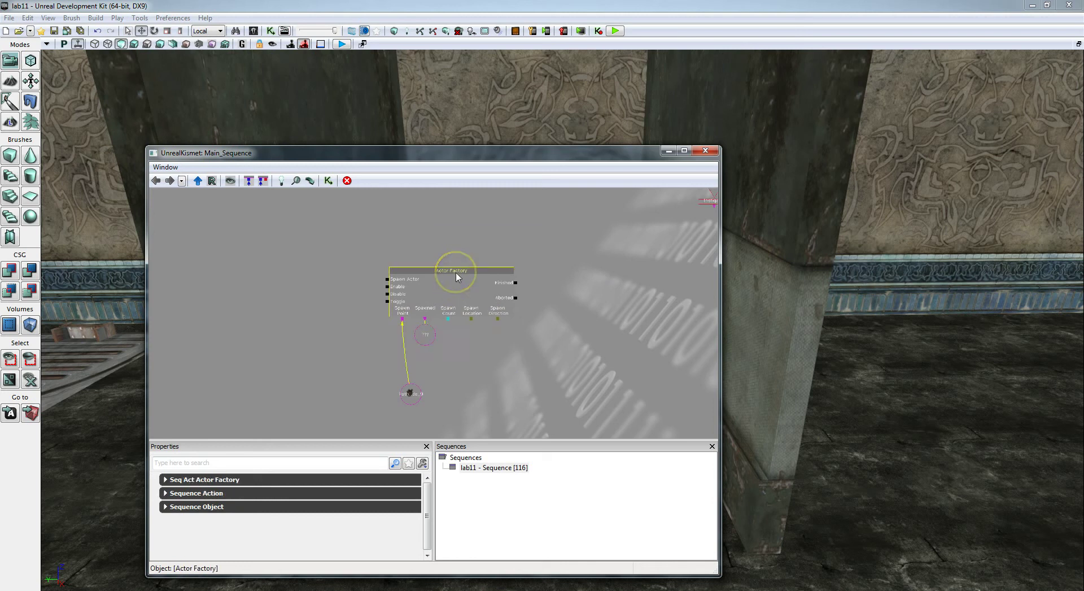
click(199, 480)
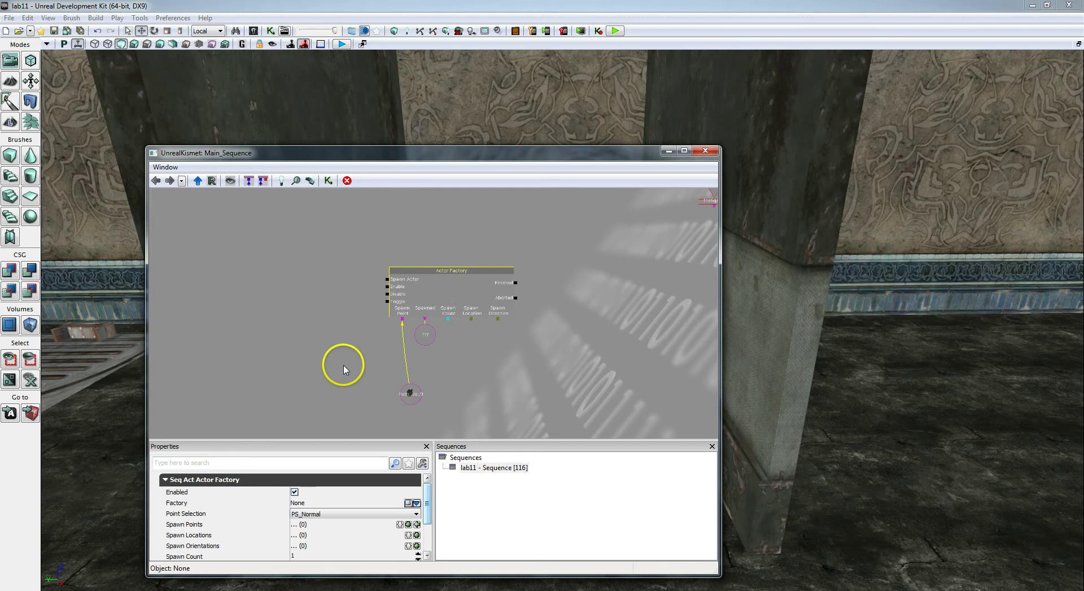
drag(343, 363, 356, 310)
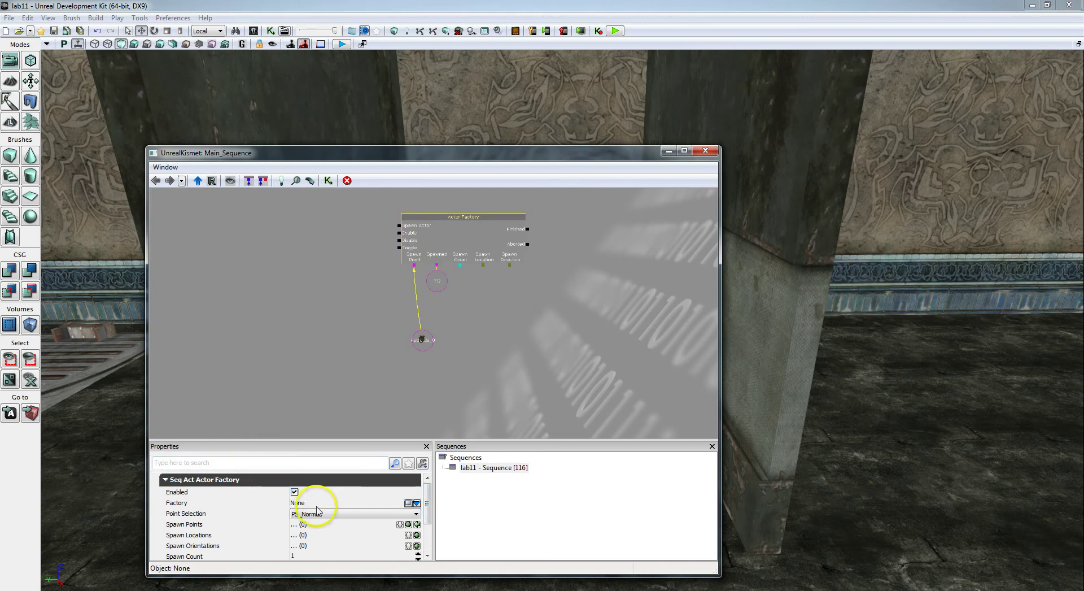
click(416, 503)
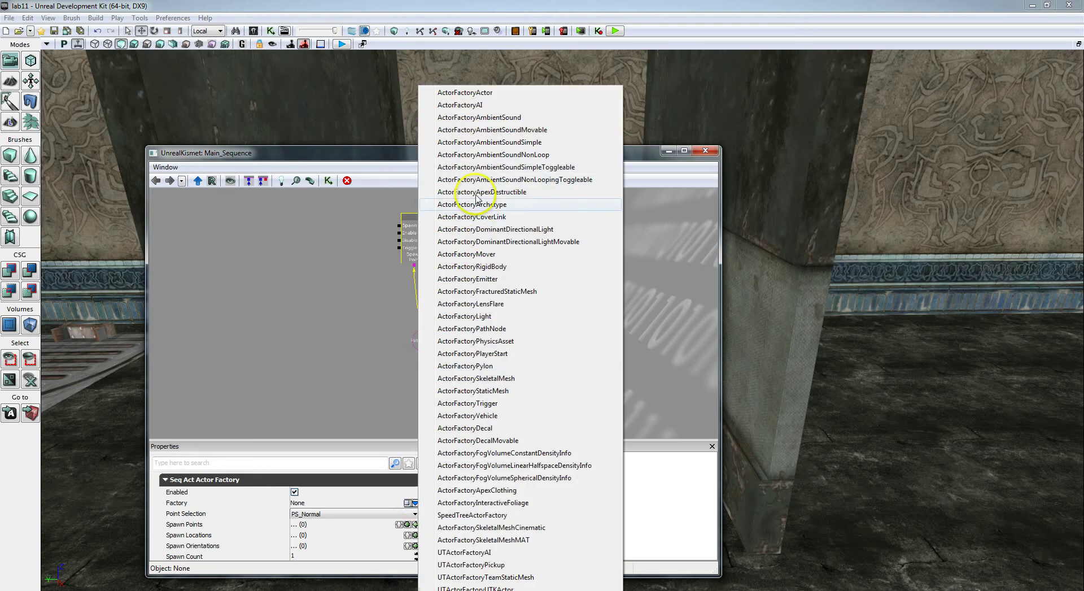
click(480, 552)
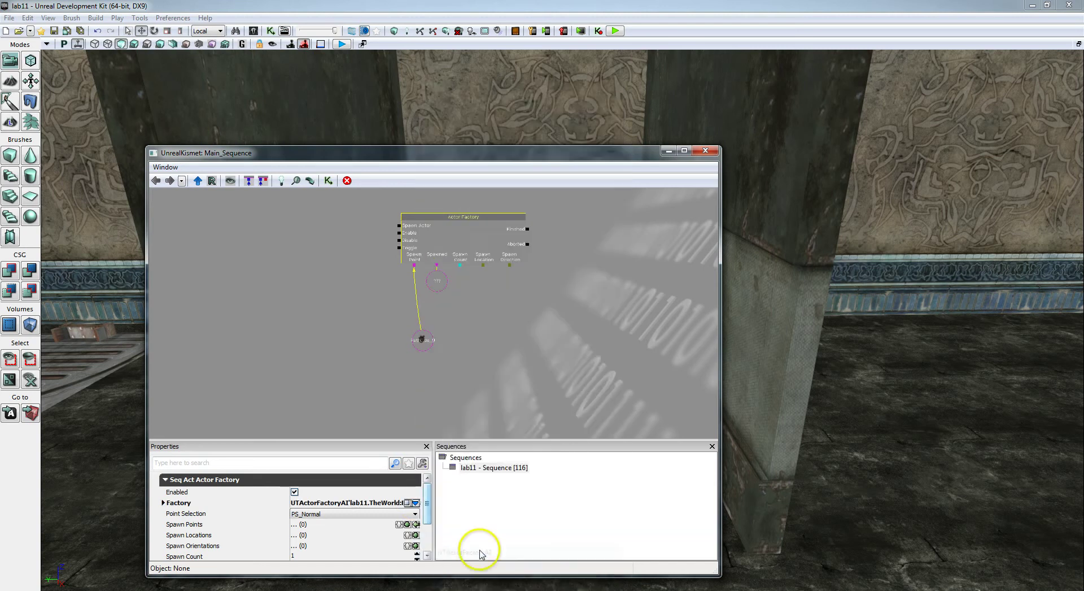
click(413, 407)
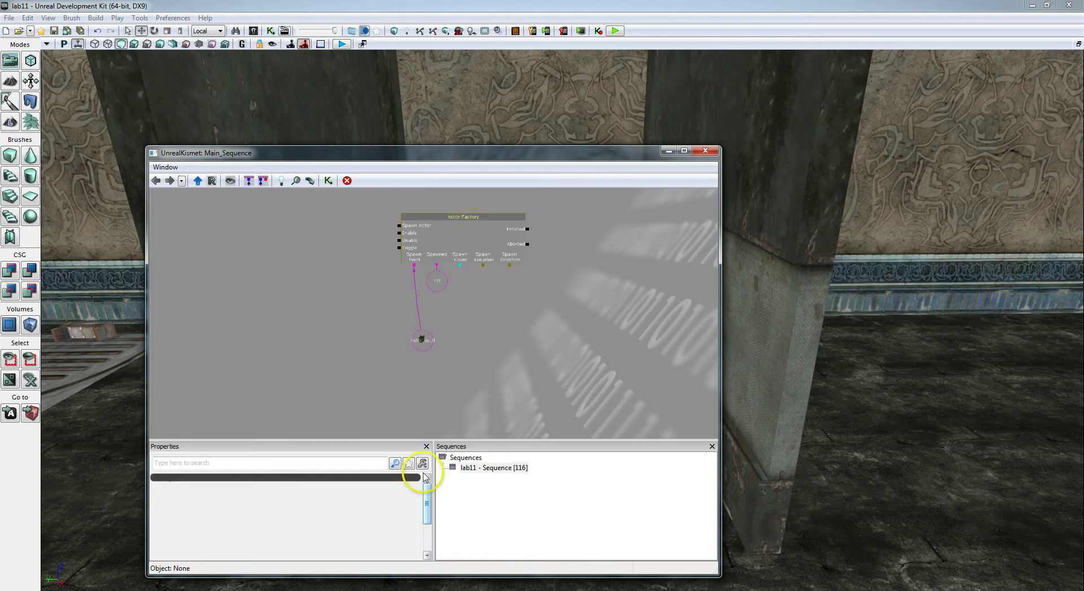
- Expand the Actor Factory's Factory settings, set Pawn Class to UTPawn and enable Give Default Inventory
click(460, 223)
mouse_move(427, 492)
mouse_down()
mouse_move(428, 525)
mouse_move(430, 505)
mouse_up()
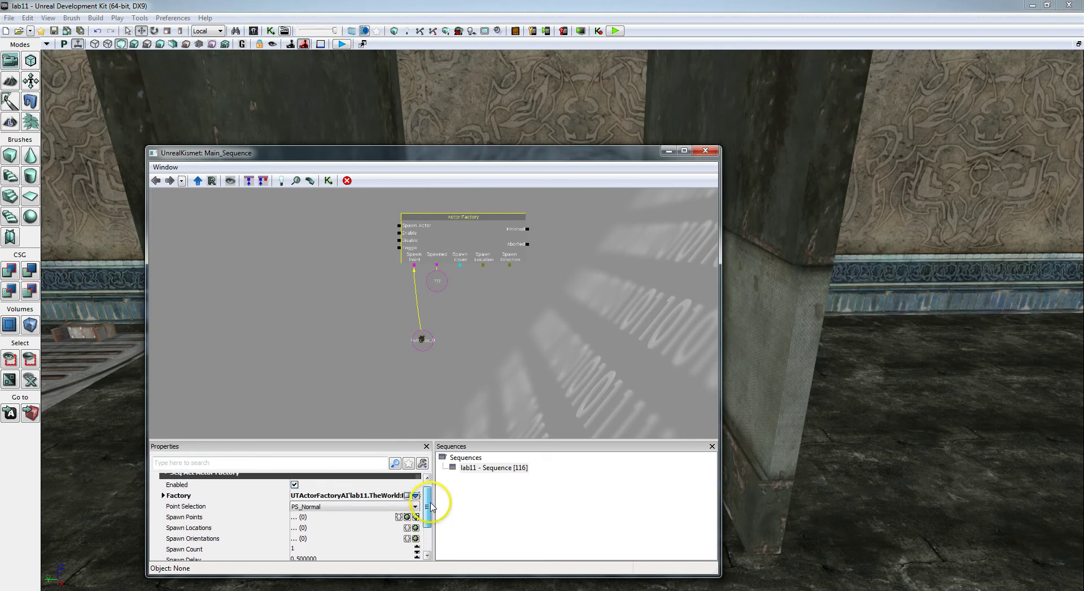
click(163, 495)
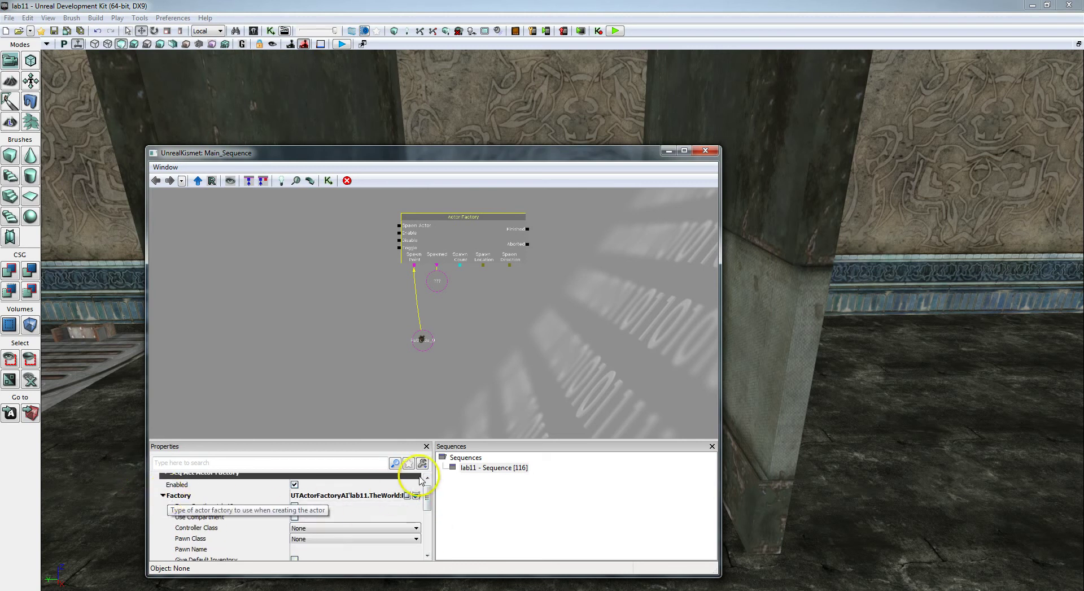
drag(428, 496, 429, 505)
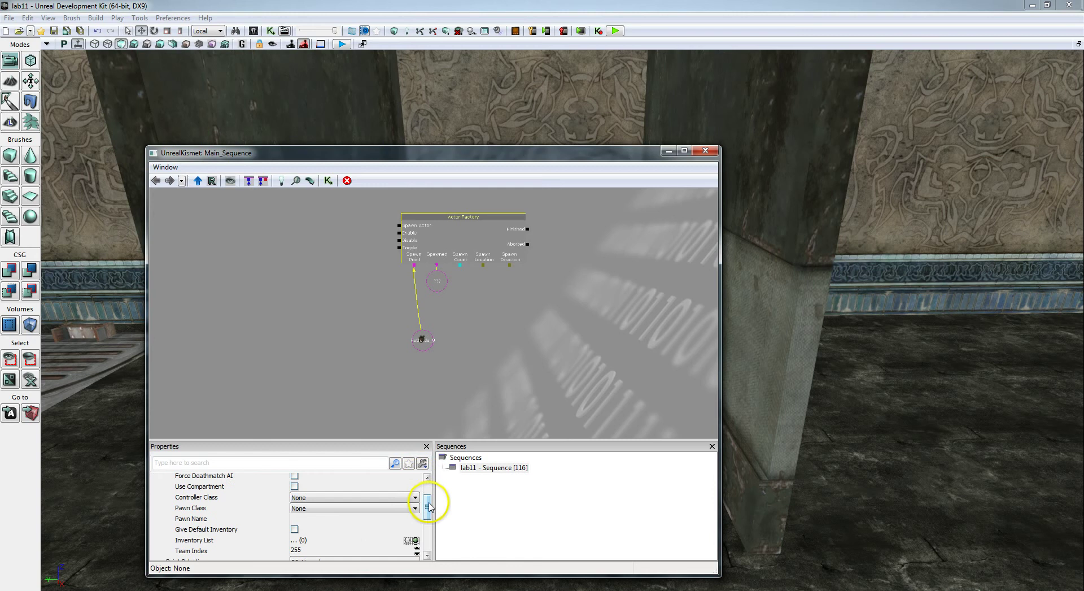
click(343, 507)
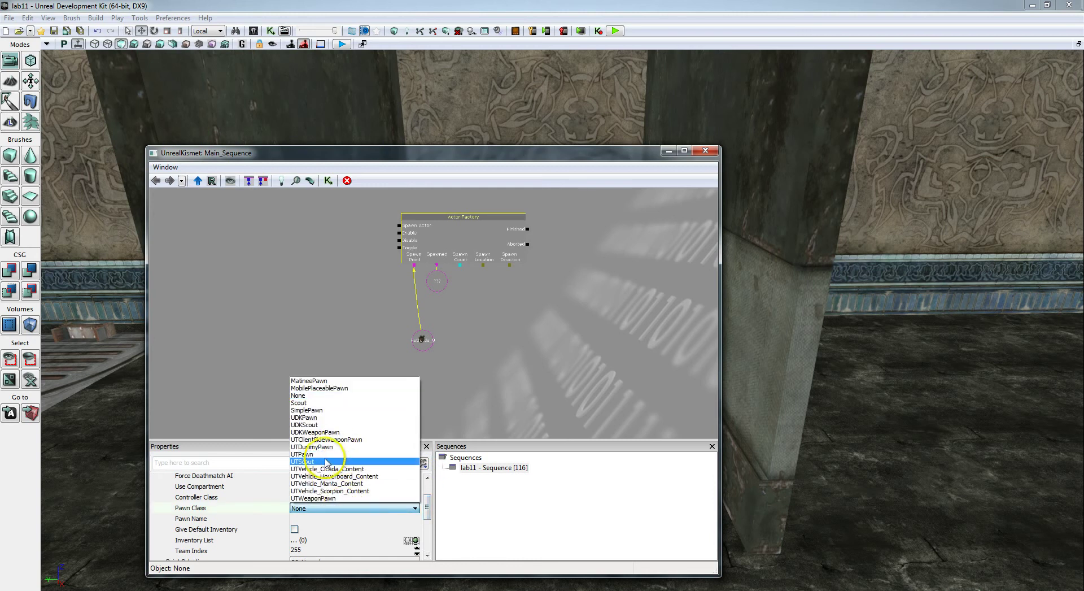
click(332, 454)
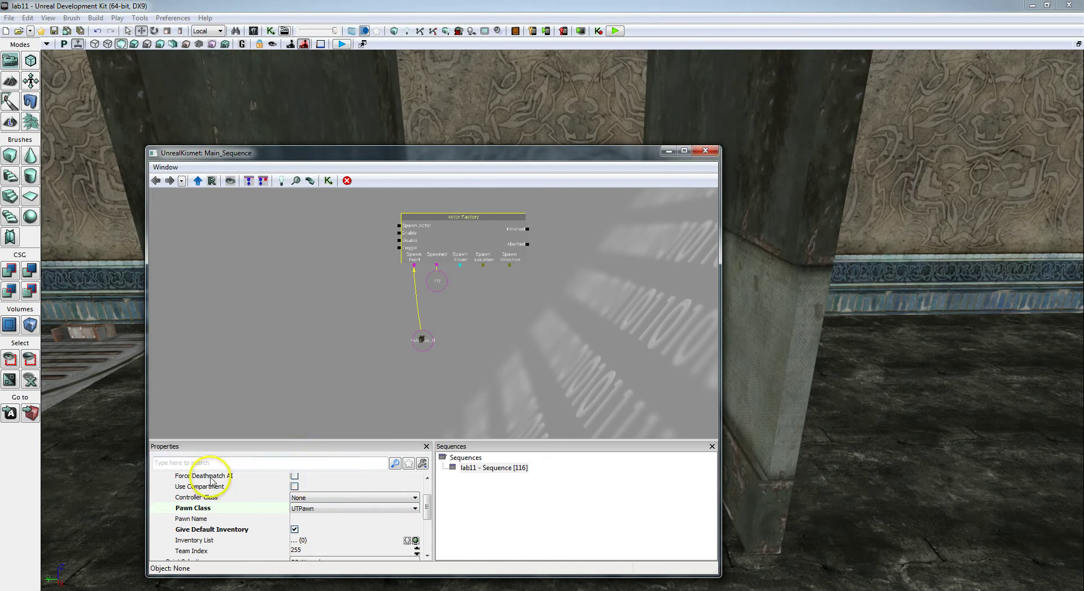
scroll(213, 480, up, 1)
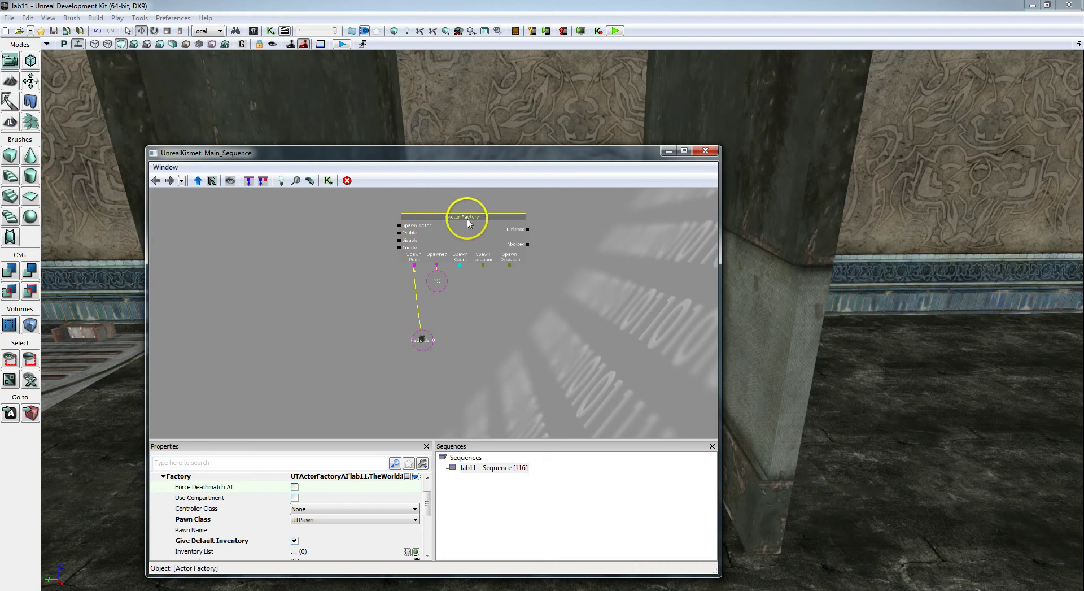
- Close the Kismet editor and bring the selected builder brush into view near the floor grate in the room's corner
click(705, 152)
right_drag(635, 321, 795, 292)
key(w)
click(641, 260)
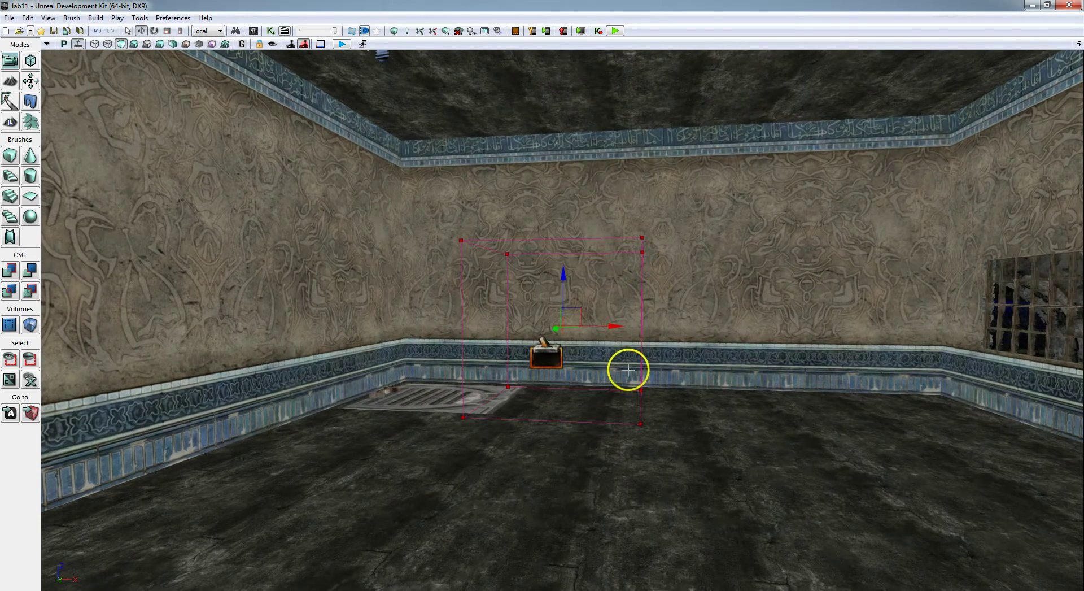
click(29, 413)
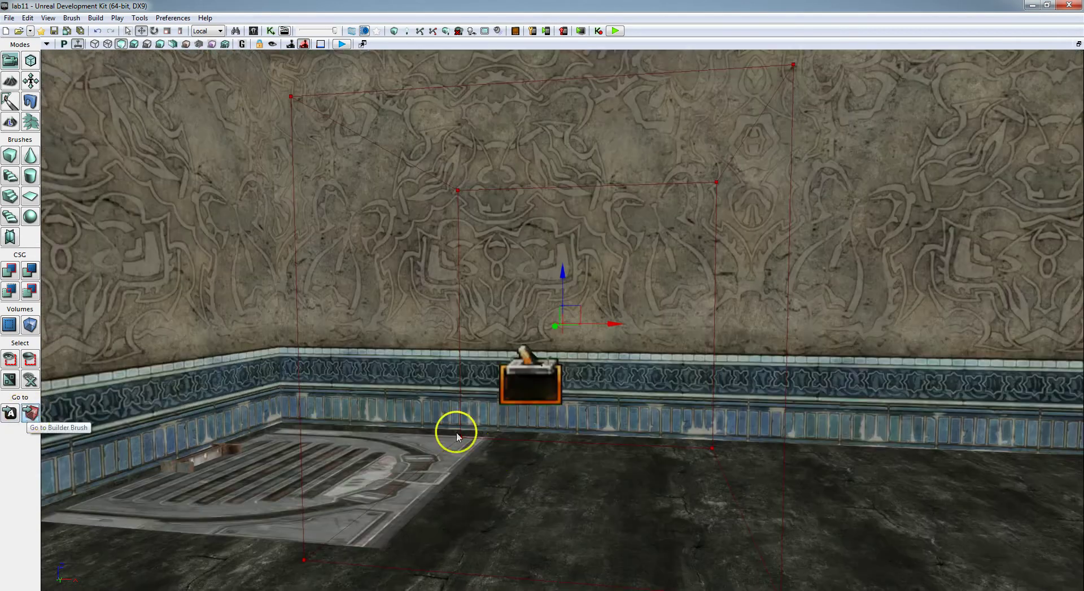
right_drag(460, 431, 497, 441)
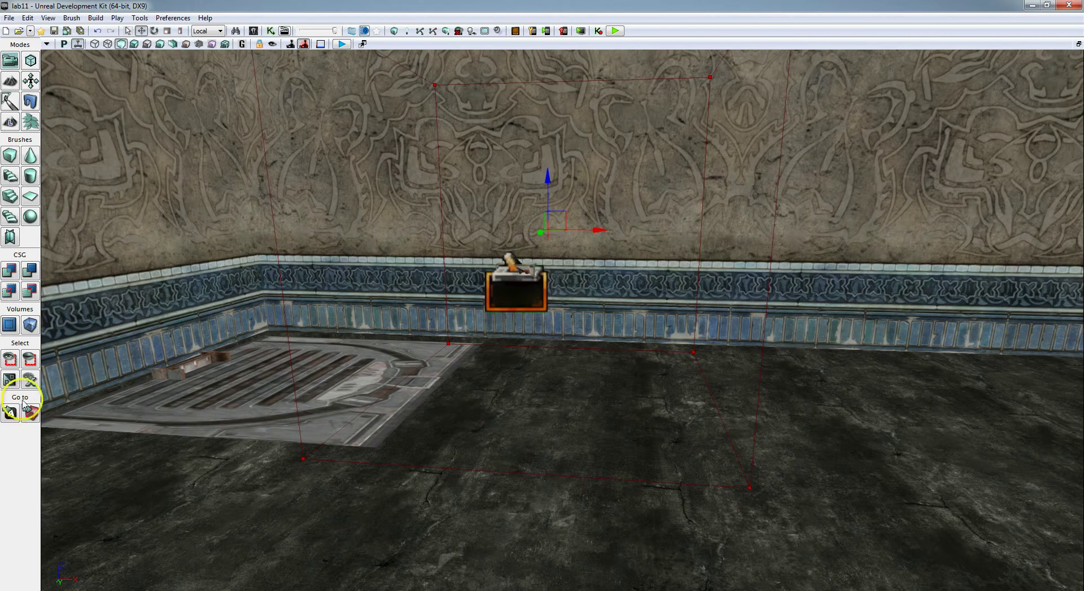
right_drag(454, 412, 460, 380)
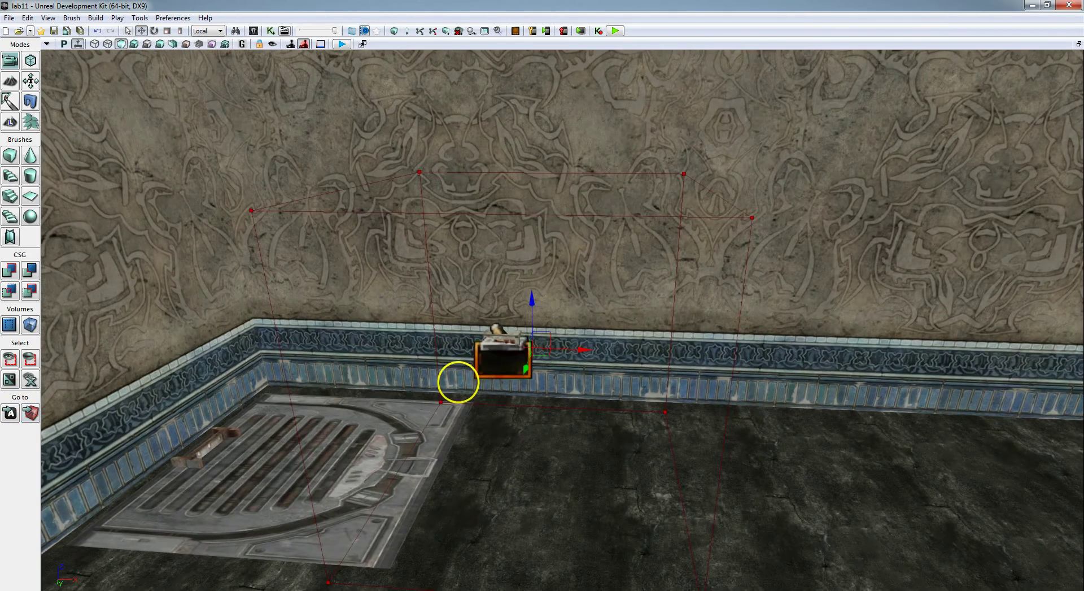
- Move the builder brush over the corner floor grate and create a DynamicTriggerVolume from it
drag(578, 350, 318, 332)
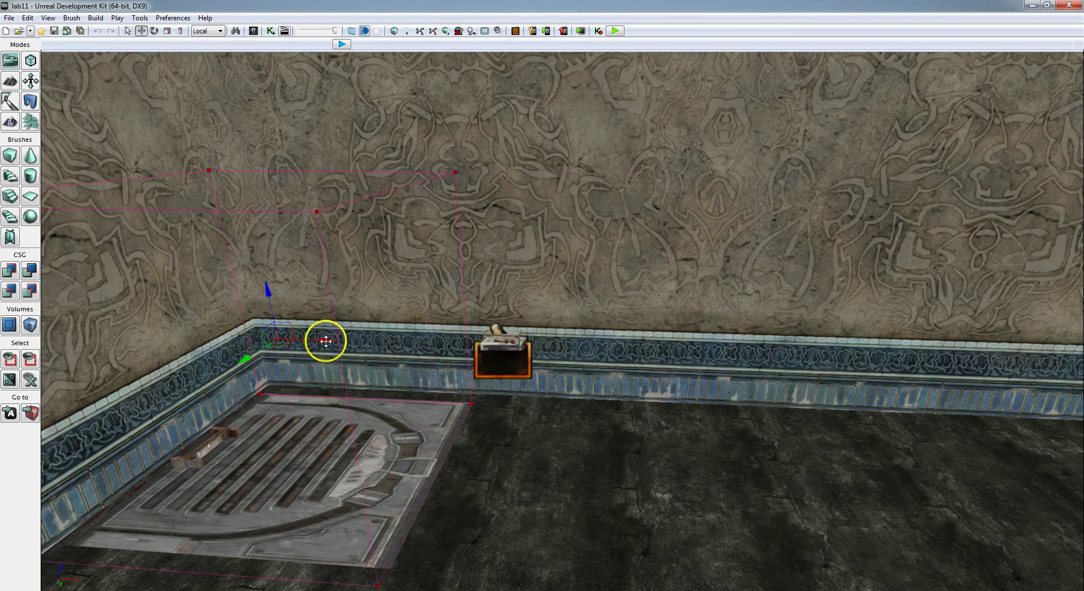
mouse_move(638, 501)
right_down()
mouse_move(615, 474)
mouse_move(608, 494)
right_up()
mouse_move(608, 495)
mouse_down()
mouse_move(600, 534)
mouse_move(603, 524)
mouse_up()
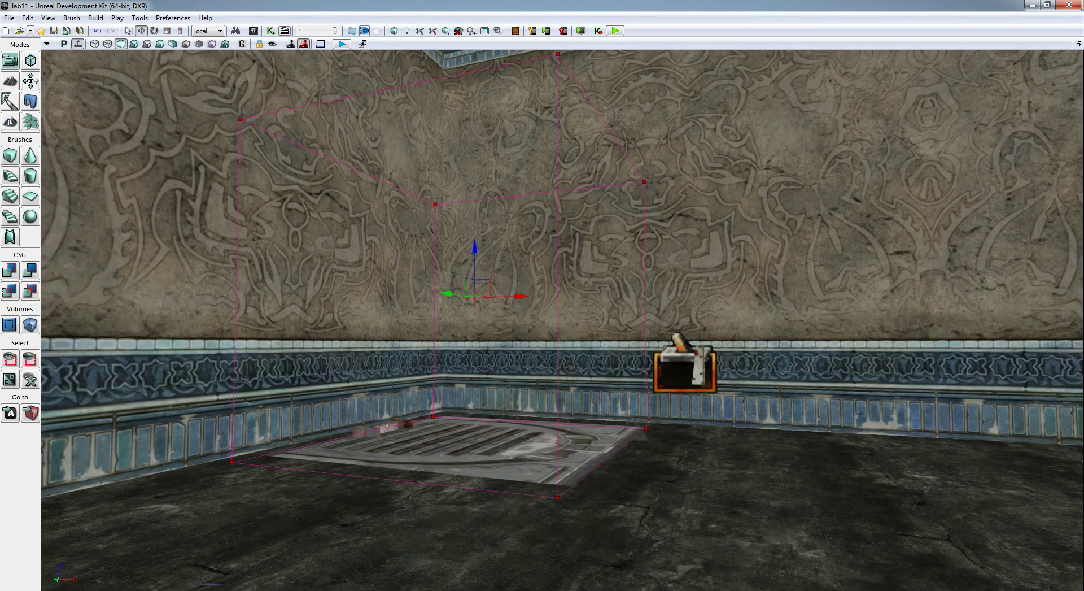
click(31, 327)
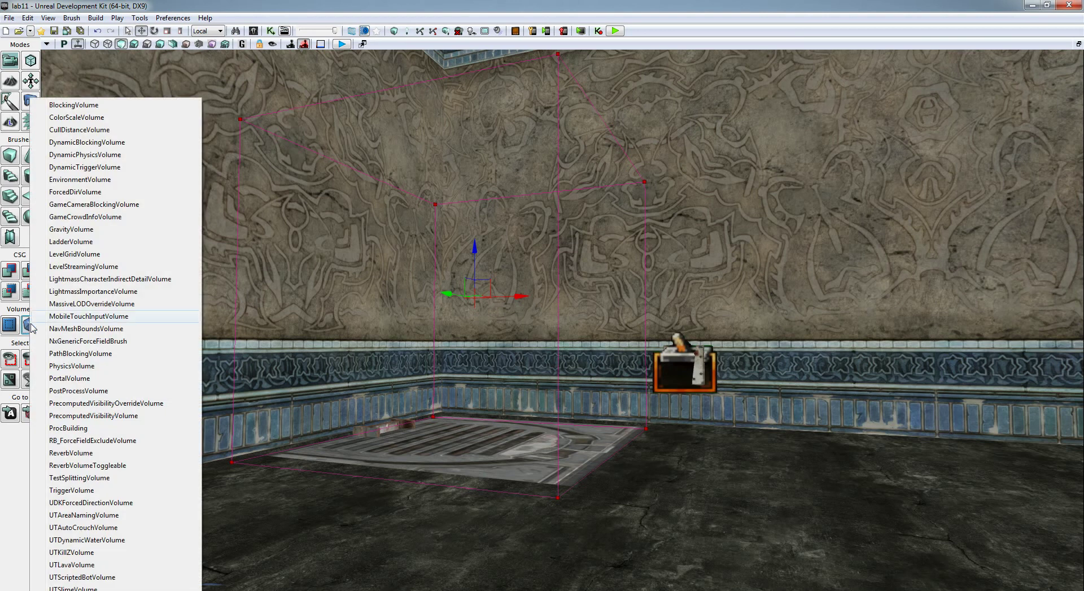
click(91, 167)
- Move the builder brush across the room so that it surrounds the base of the rusty metal column
mouse_move(401, 423)
mouse_down()
mouse_move(266, 429)
mouse_move(276, 404)
mouse_up()
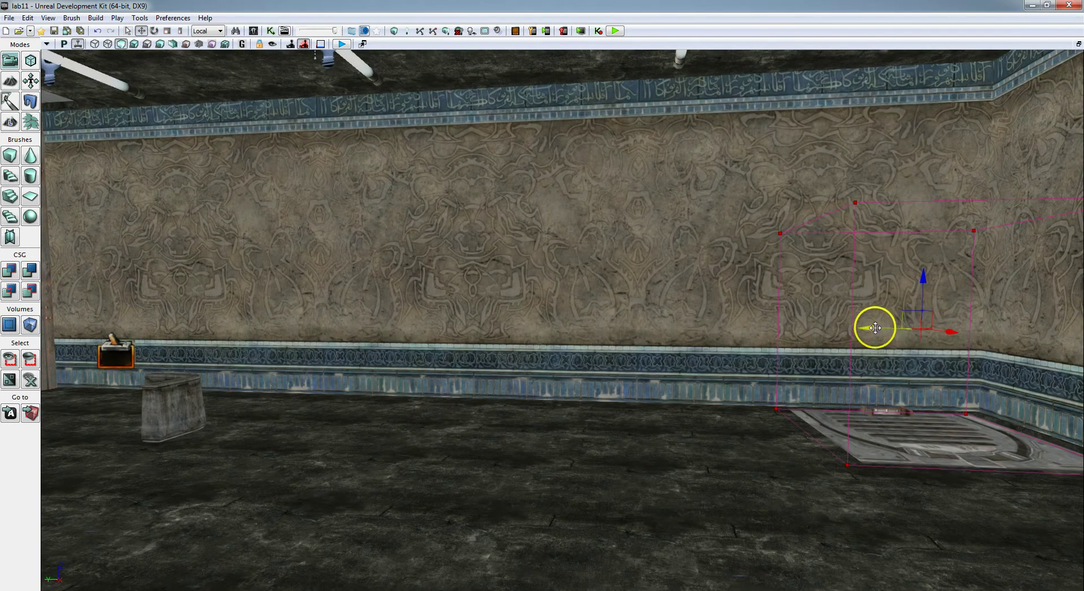
mouse_move(875, 328)
mouse_down()
mouse_move(185, 342)
mouse_move(504, 402)
mouse_move(493, 378)
mouse_up()
drag(564, 324, 247, 309)
right_drag(247, 310, 250, 311)
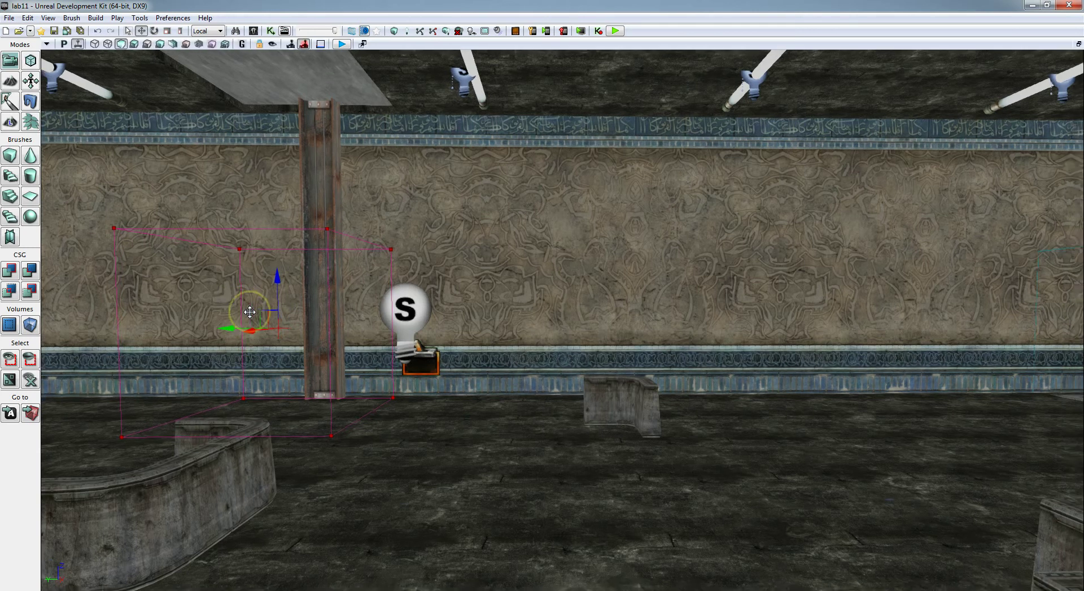
drag(479, 446, 390, 434)
middle_drag(388, 435, 319, 385)
drag(308, 315, 322, 317)
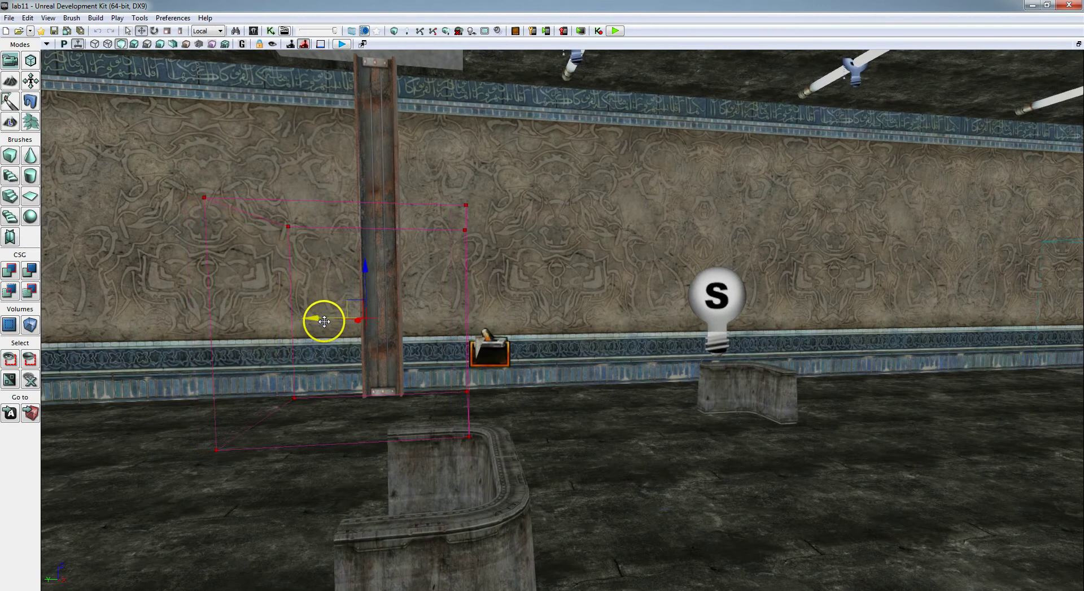
- Create a second DynamicTriggerVolume around the column and shift the builder brush away from it along the wall
click(31, 325)
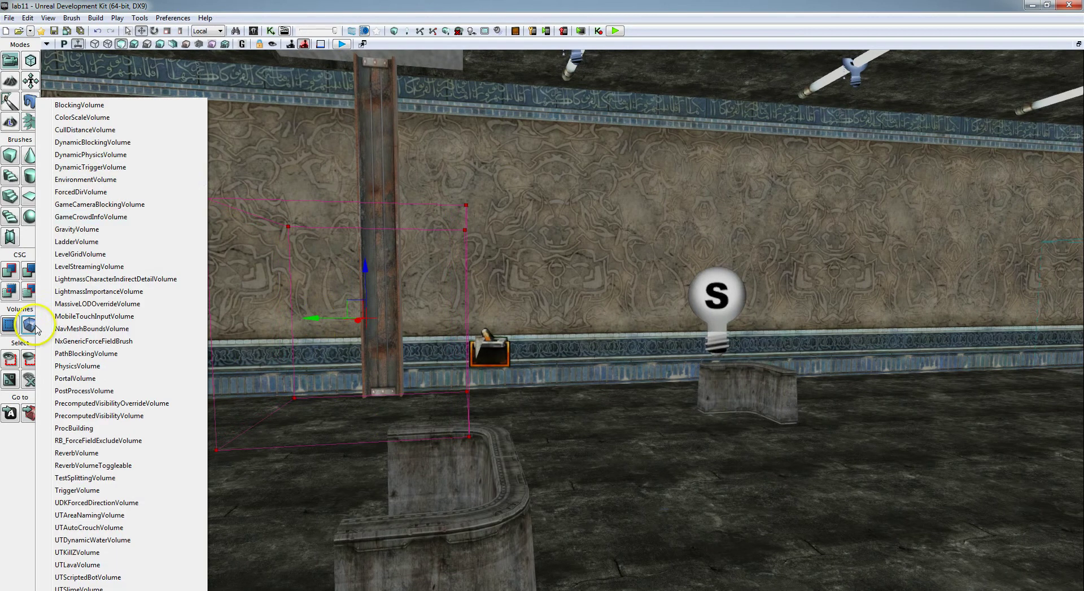
click(112, 168)
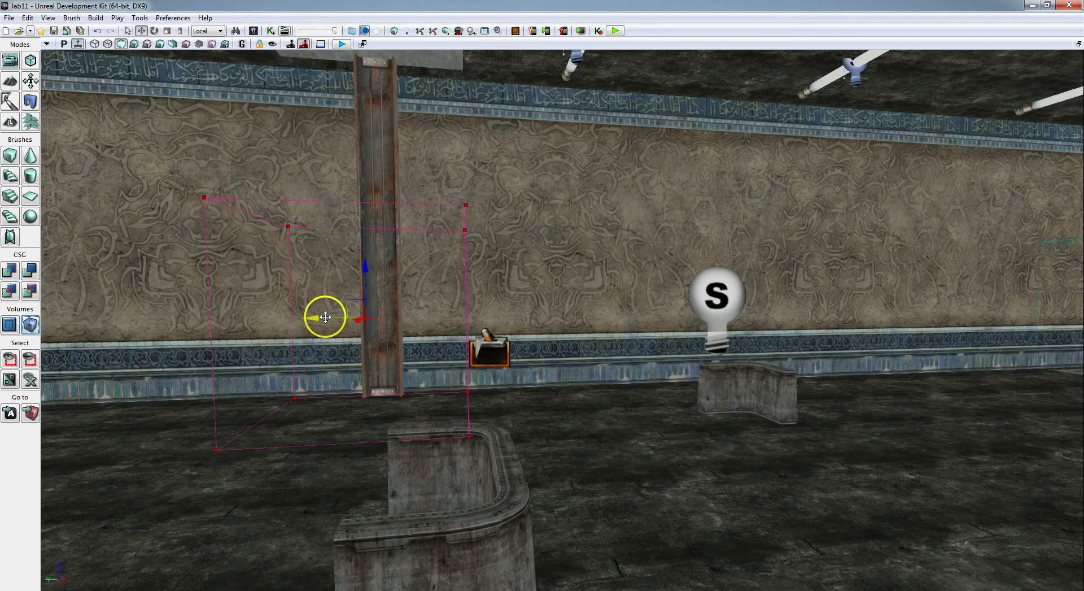
drag(325, 316, 704, 327)
right_drag(759, 431, 728, 425)
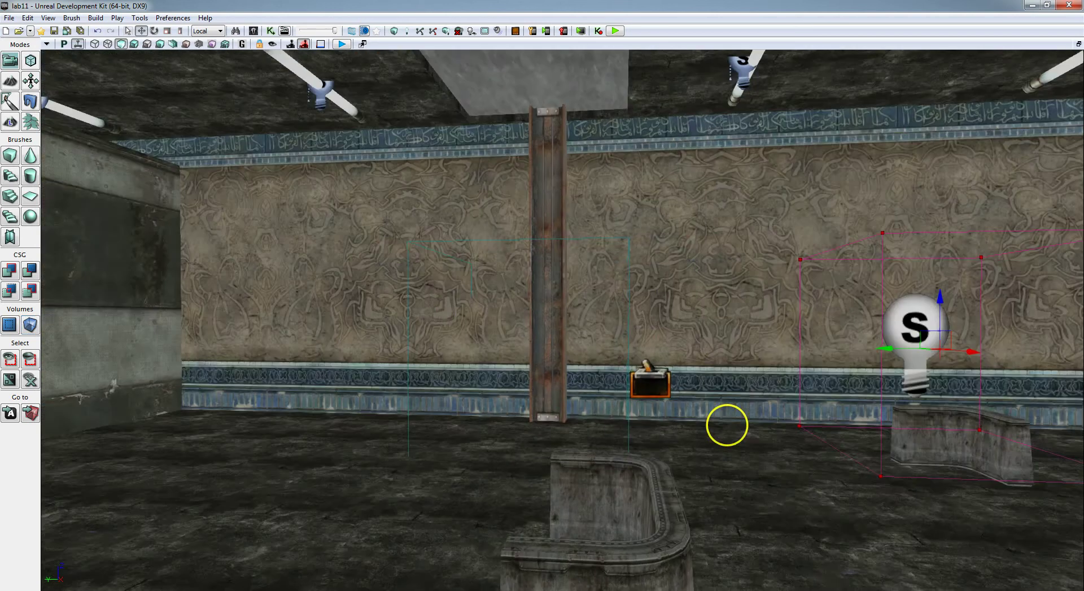
- Select both dynamic trigger volumes together, the one around the column and the one over the grate
click(627, 249)
right_drag(696, 361, 789, 357)
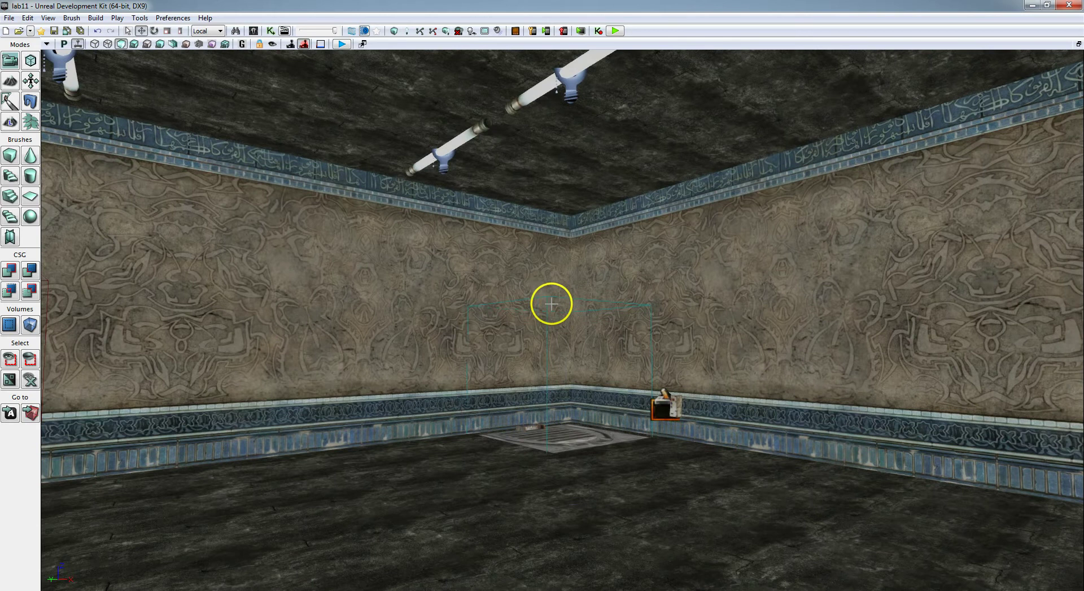
click(546, 298)
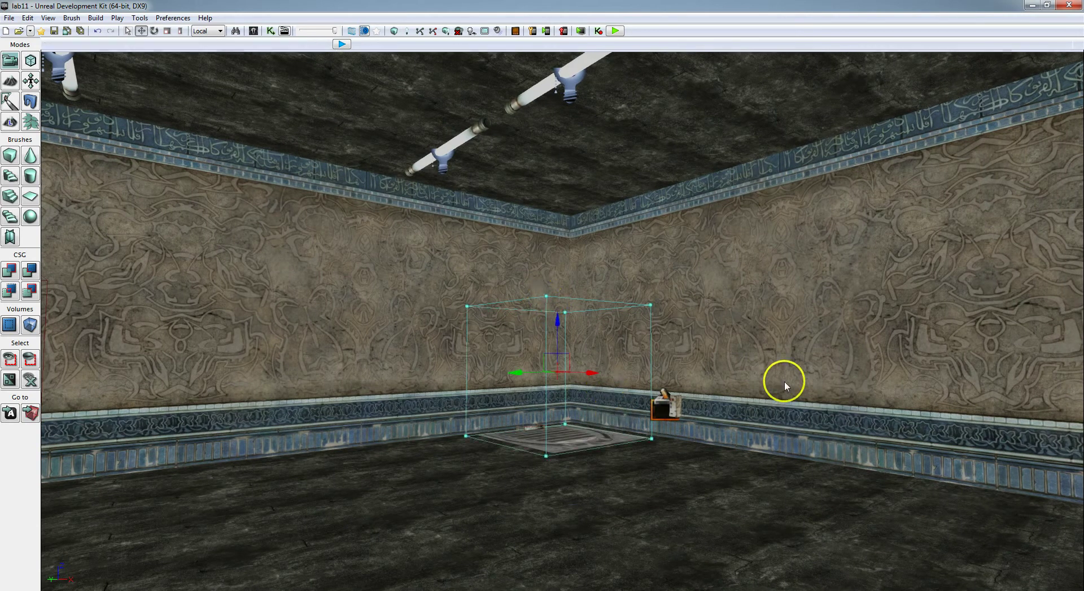
mouse_move(784, 380)
right_down()
mouse_move(658, 382)
mouse_move(761, 393)
mouse_move(728, 386)
mouse_move(774, 389)
mouse_move(745, 384)
mouse_move(762, 361)
right_up()
- Create Touch events for both selected trigger volumes beside the Actor Factory in the Kismet sequence
click(271, 31)
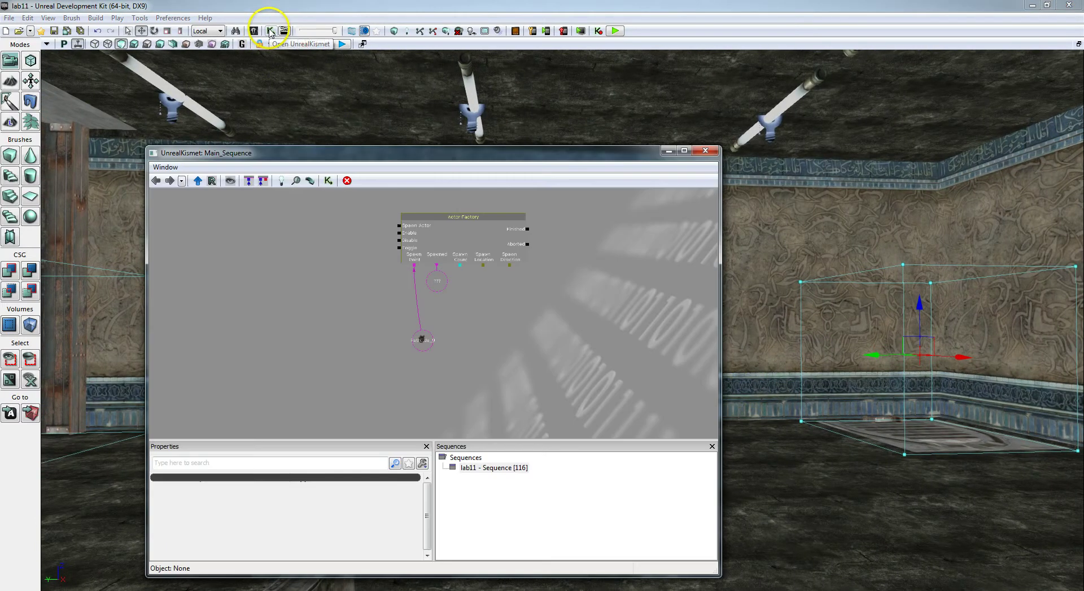
right_click(282, 202)
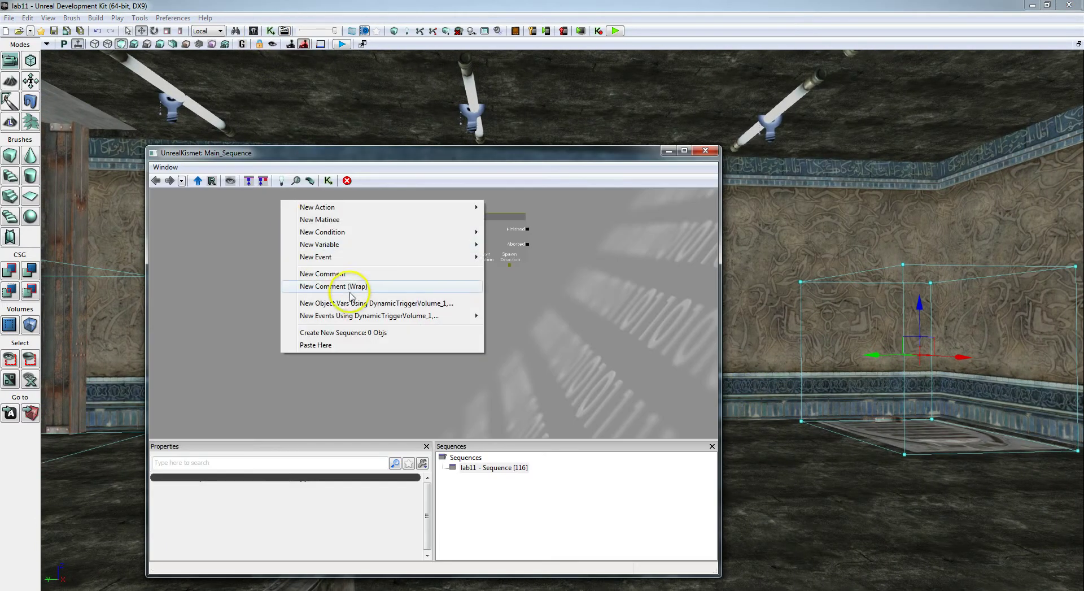
mouse_move(372, 320)
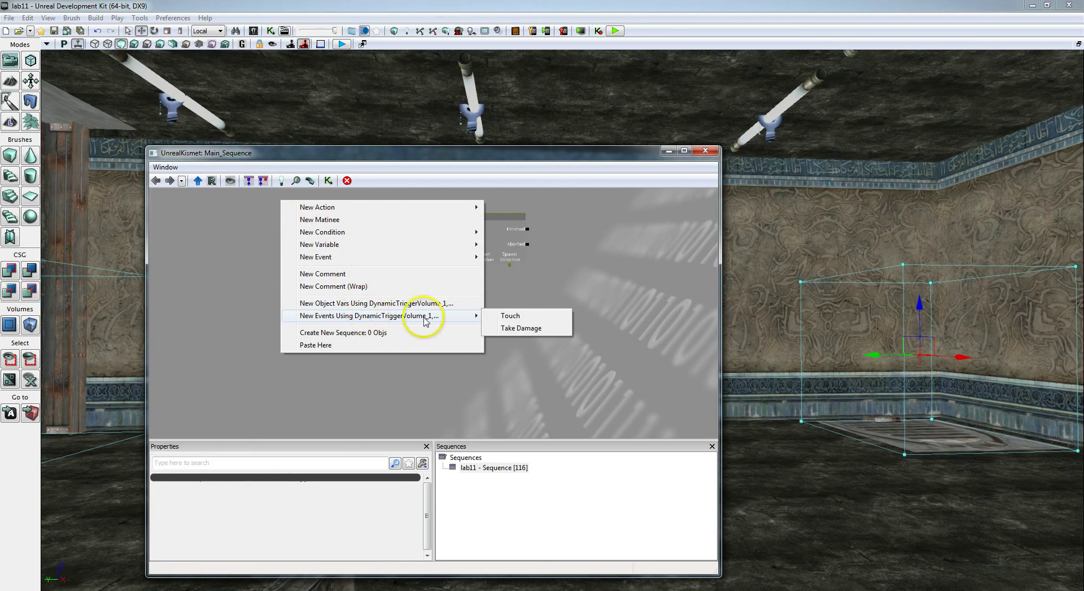
click(511, 315)
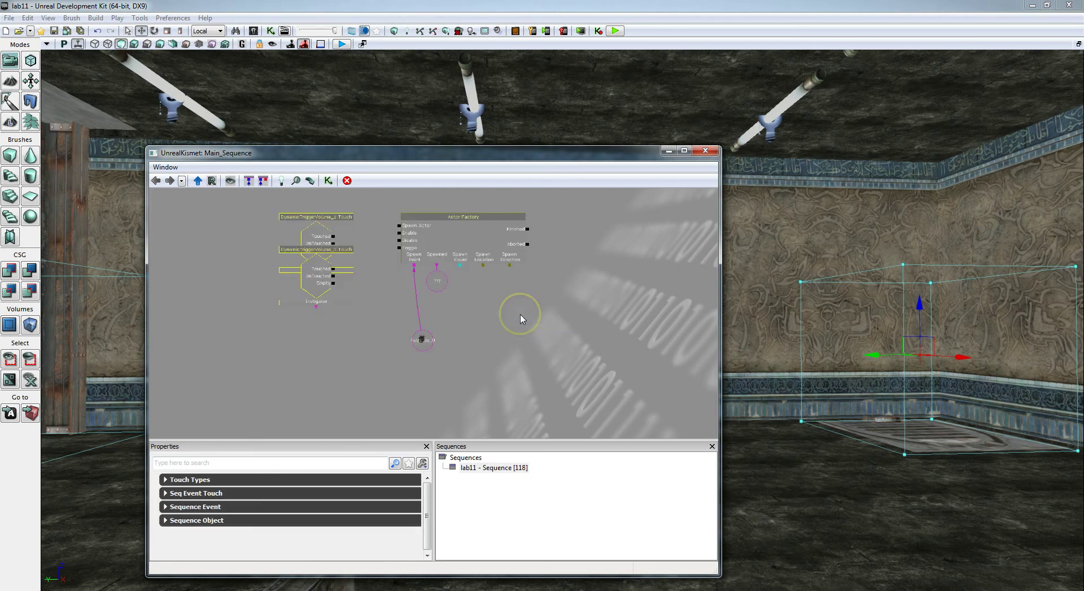
- Set Max Trigger Count to 0 in the Sequence Event properties of the two Touch events
click(235, 480)
click(223, 519)
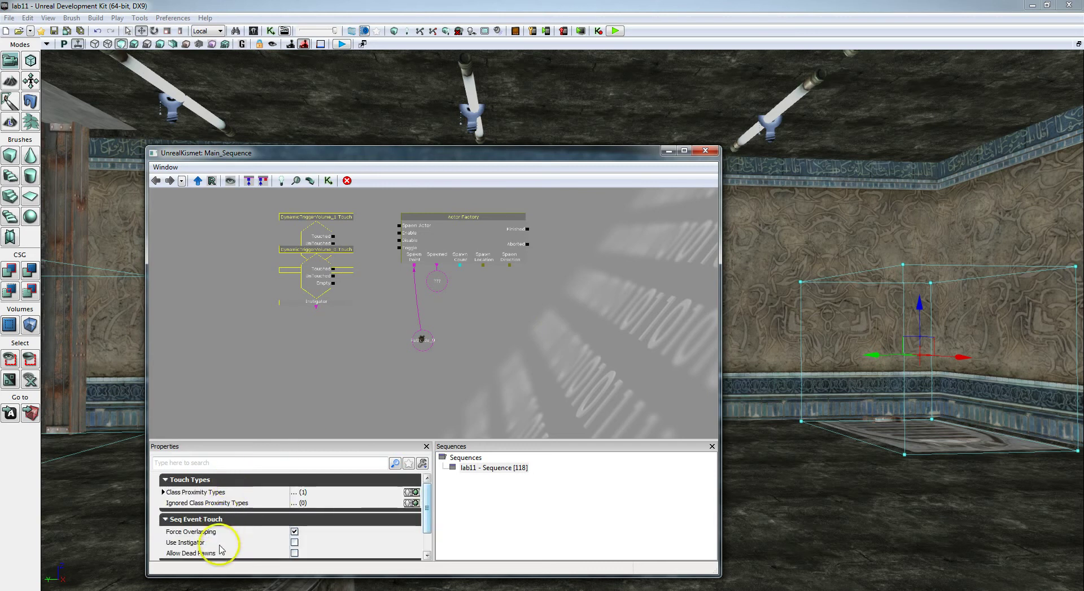
scroll(251, 526, down, 1)
click(239, 548)
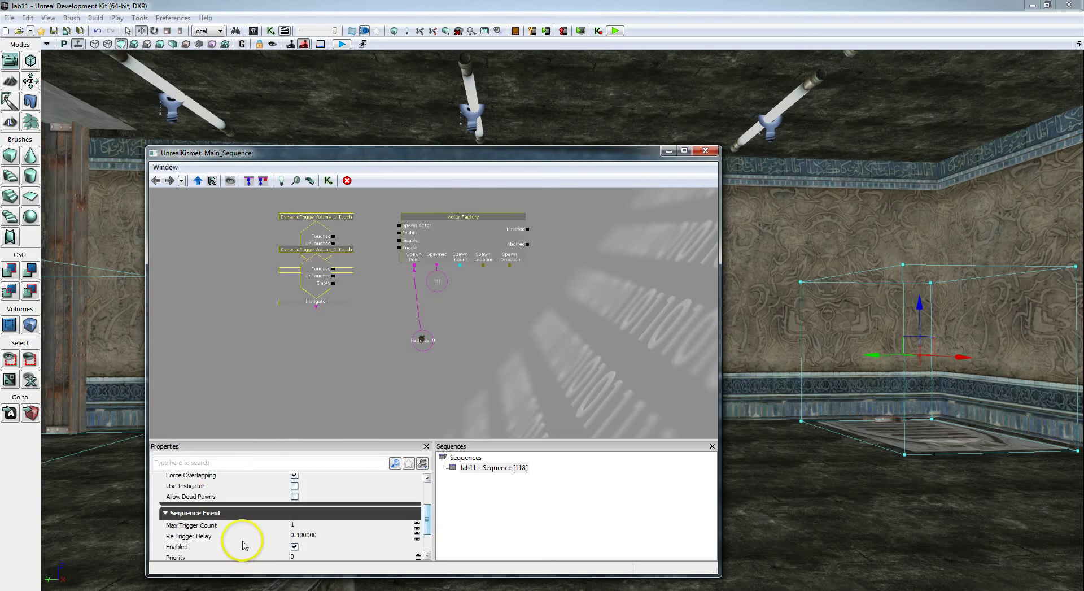
click(292, 525)
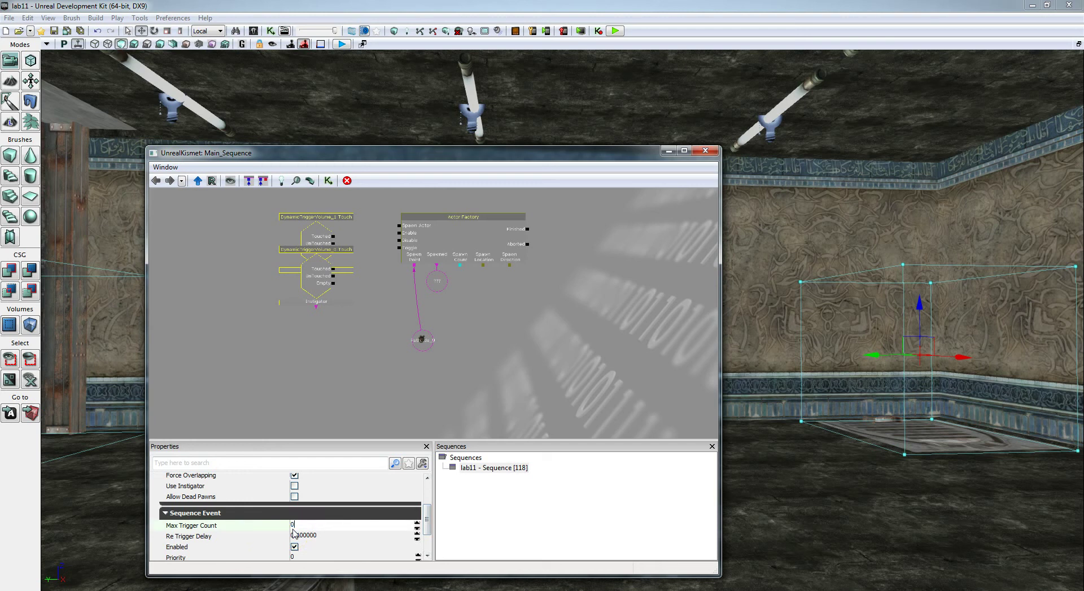
right_click(713, 339)
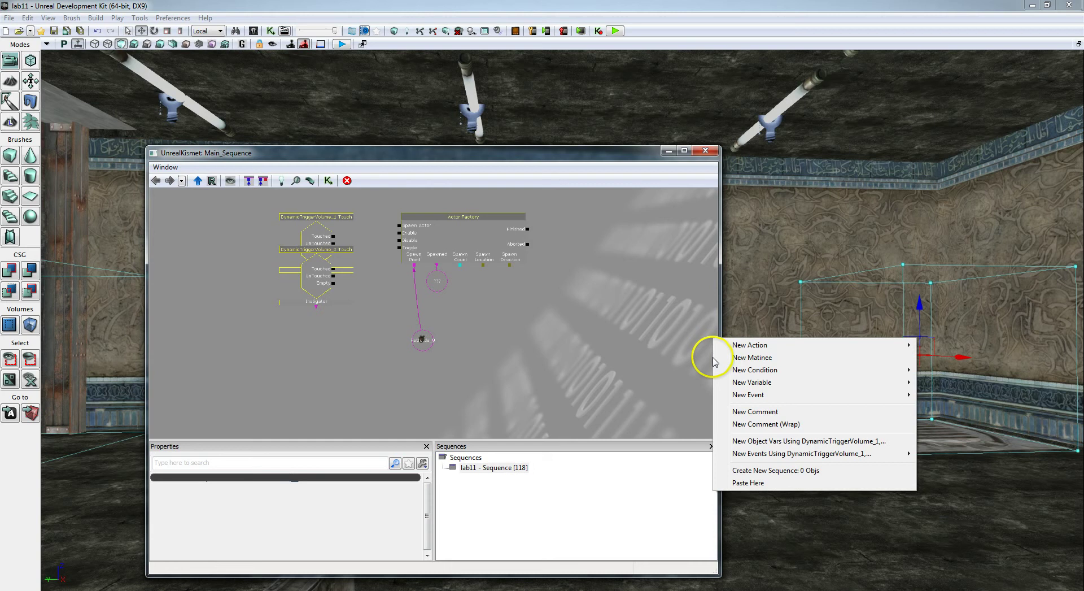
click(501, 220)
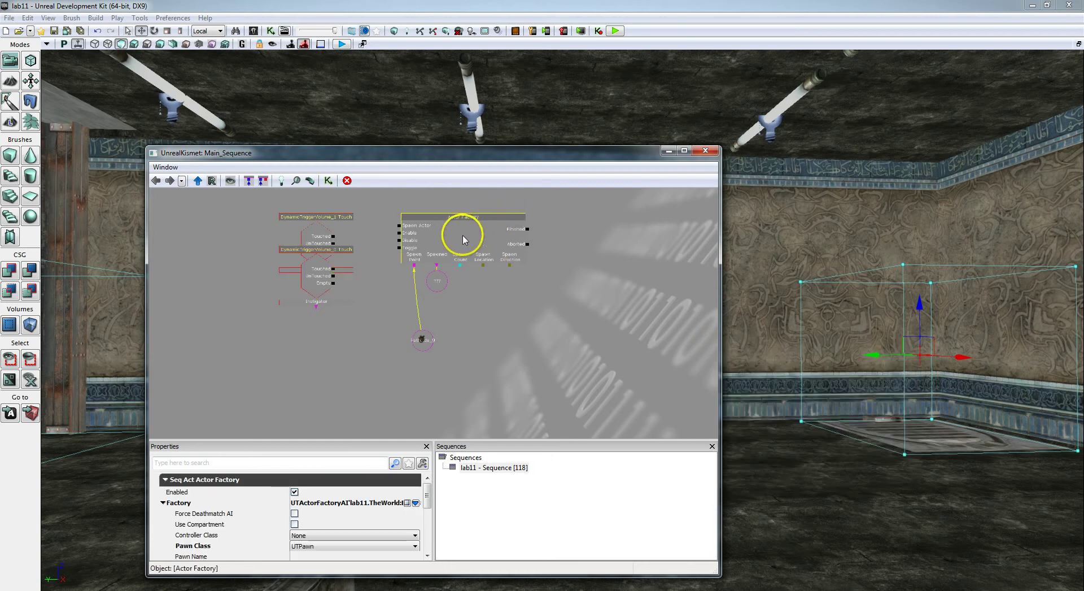
- Link the Touched outputs of both trigger volume events to the Actor Factory's Spawn Actor input
click(319, 255)
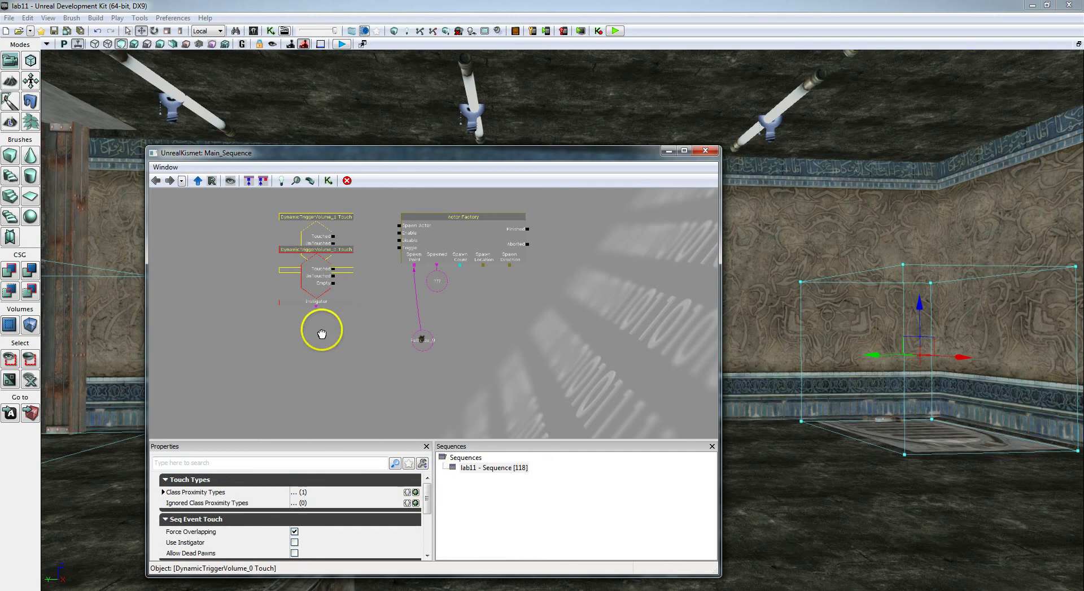
drag(322, 334, 351, 384)
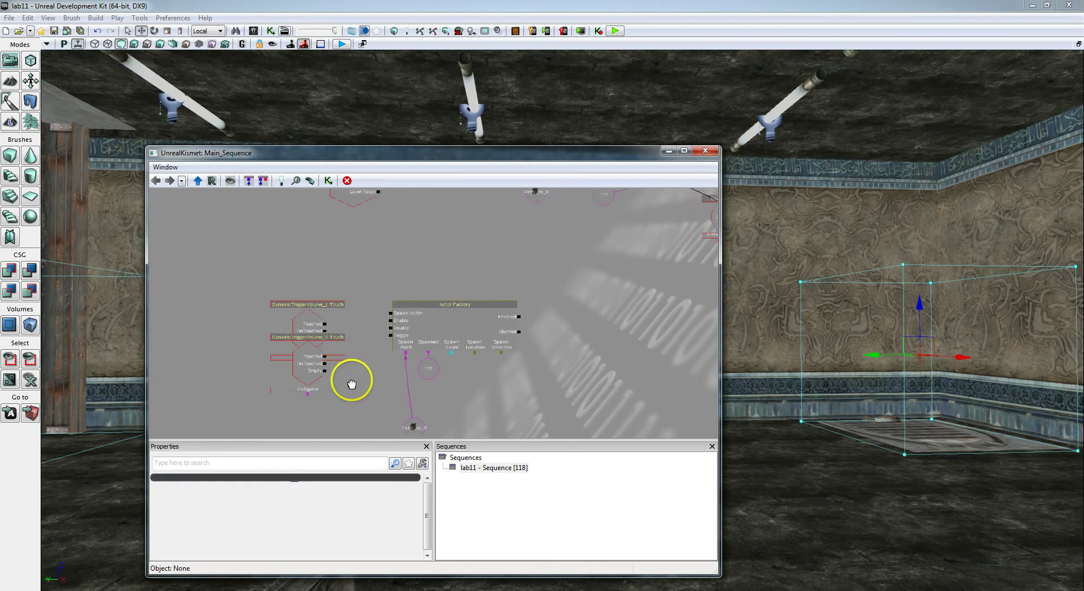
scroll(352, 381, up, 4)
click(307, 342)
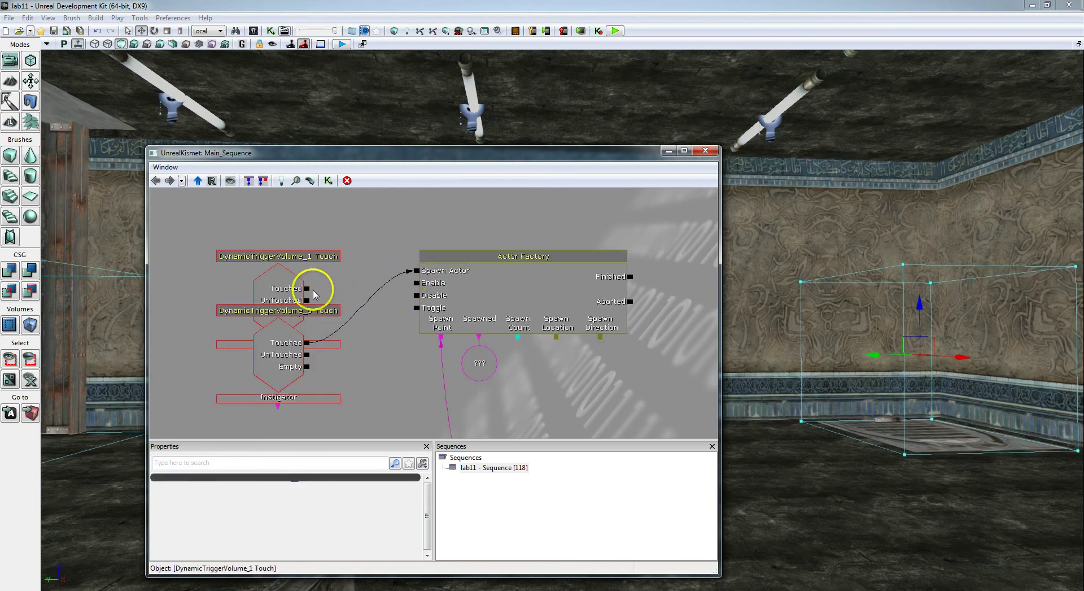
drag(307, 288, 420, 276)
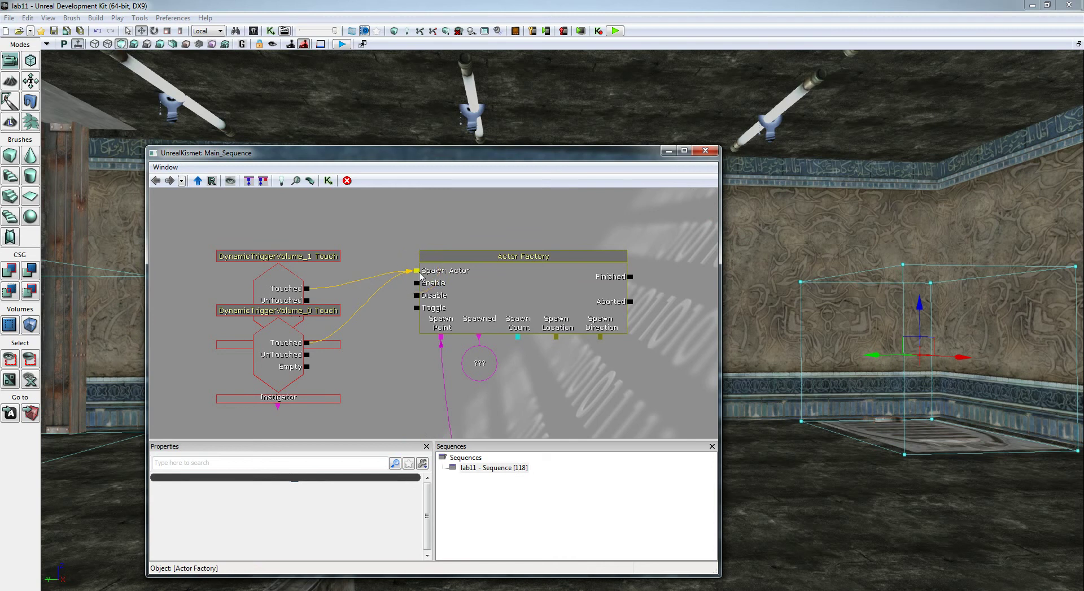
drag(537, 392, 516, 377)
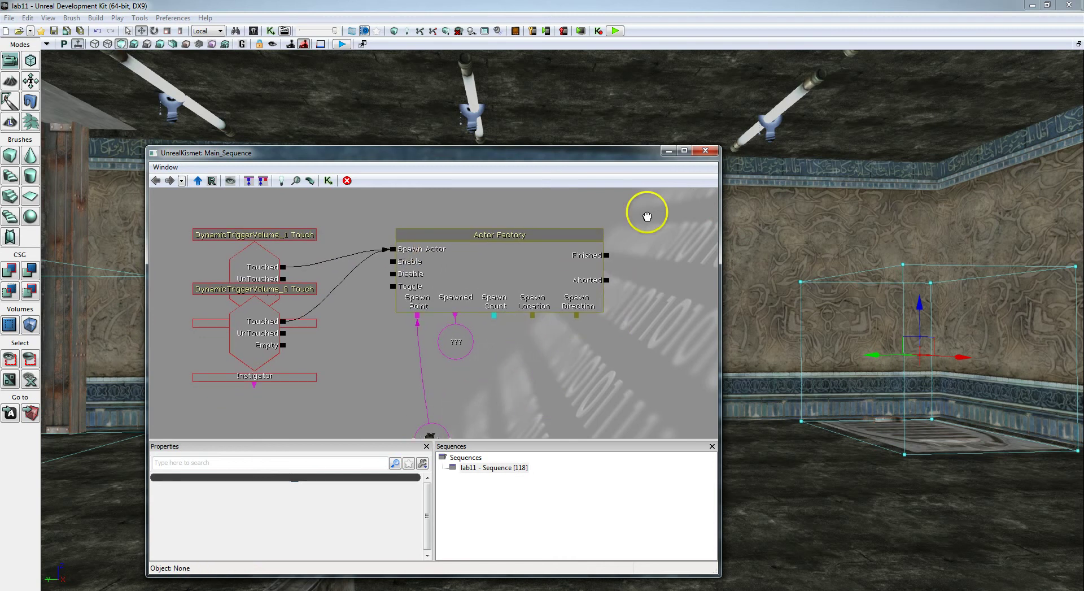
- Close the Kismet editor, rebuild the level with its lighting and dismiss the lighting results
click(704, 150)
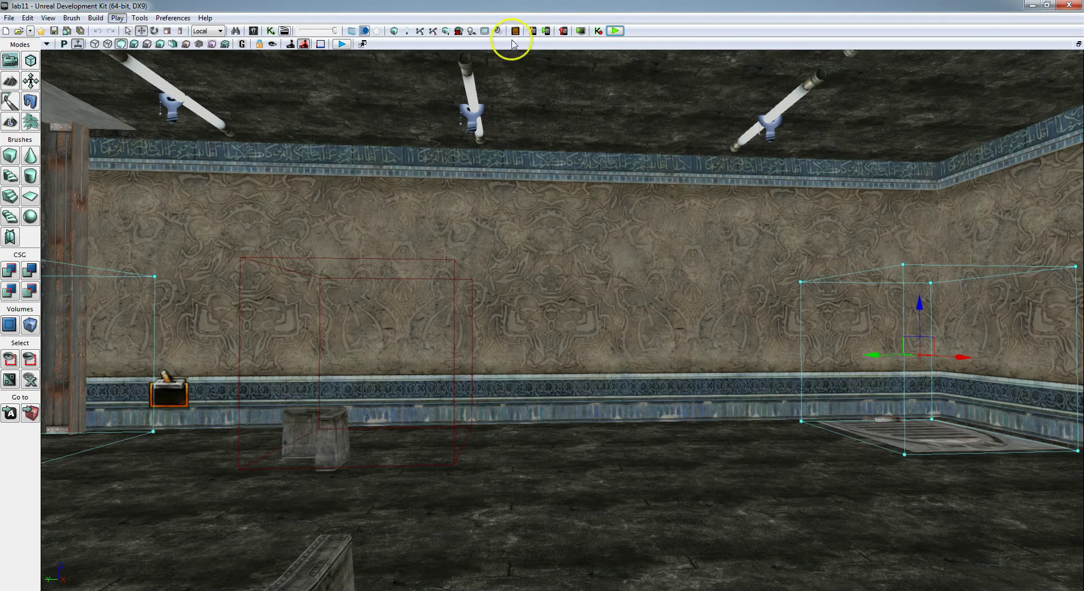
click(446, 31)
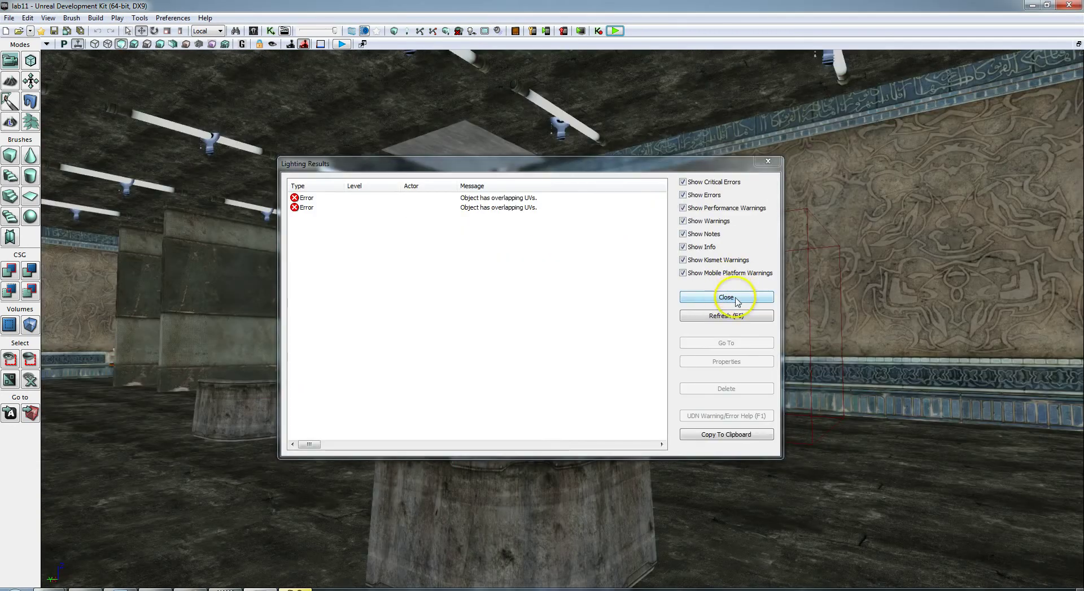
click(734, 298)
- Playtest the level and walk the player through the dark room's trigger volumes to the spawned enemy bot
click(615, 30)
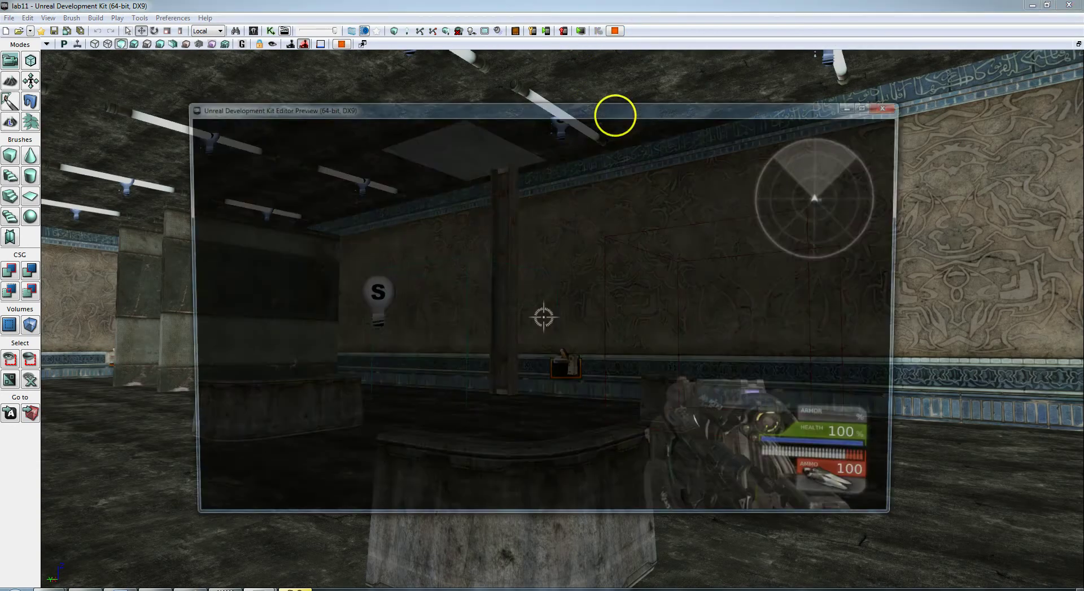
key(w)
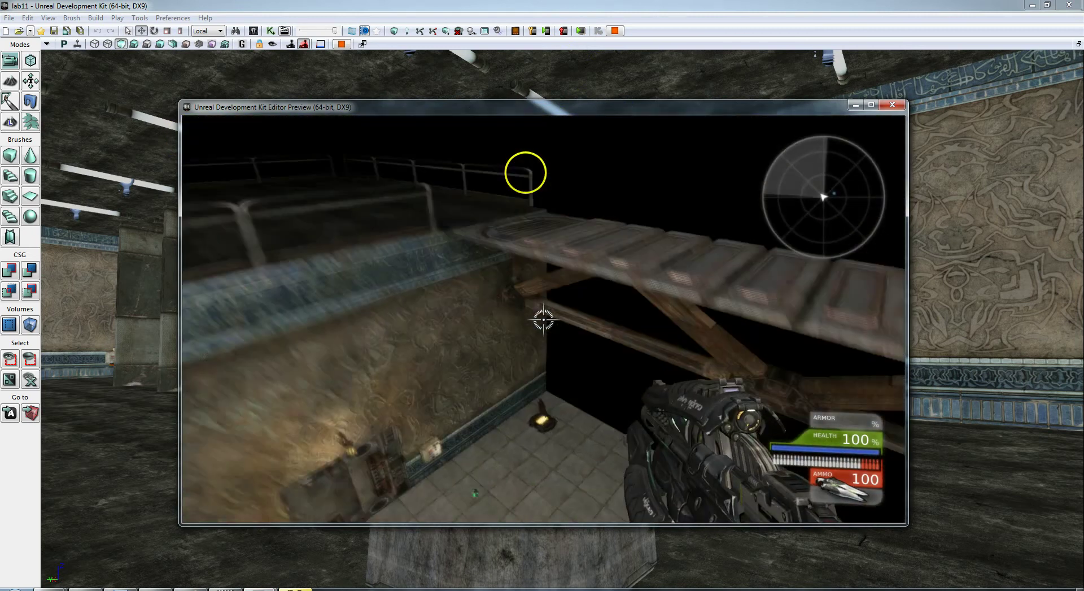
key(w)
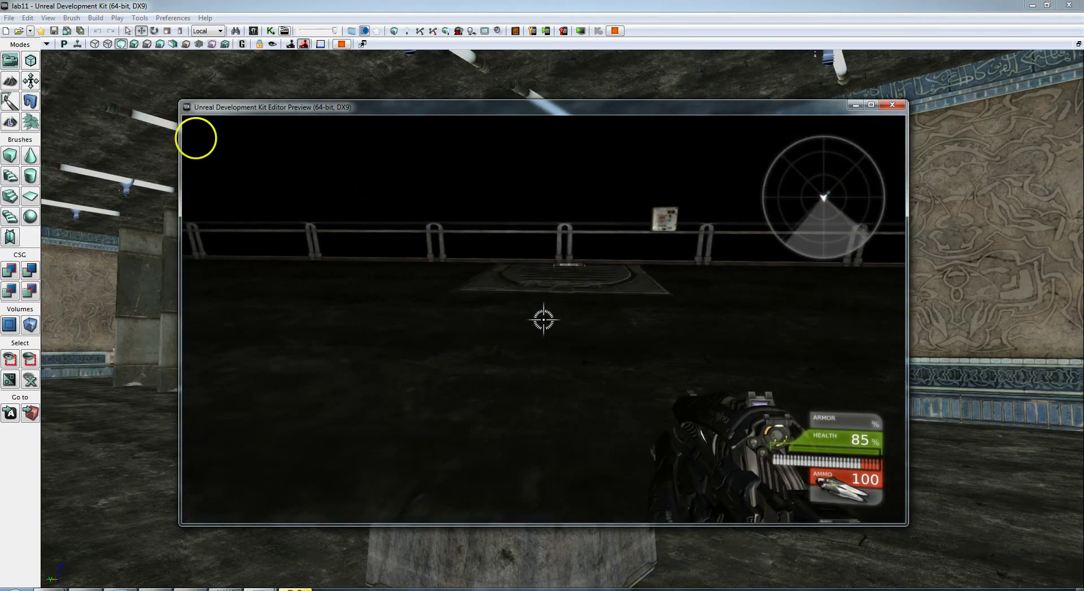
key(w)
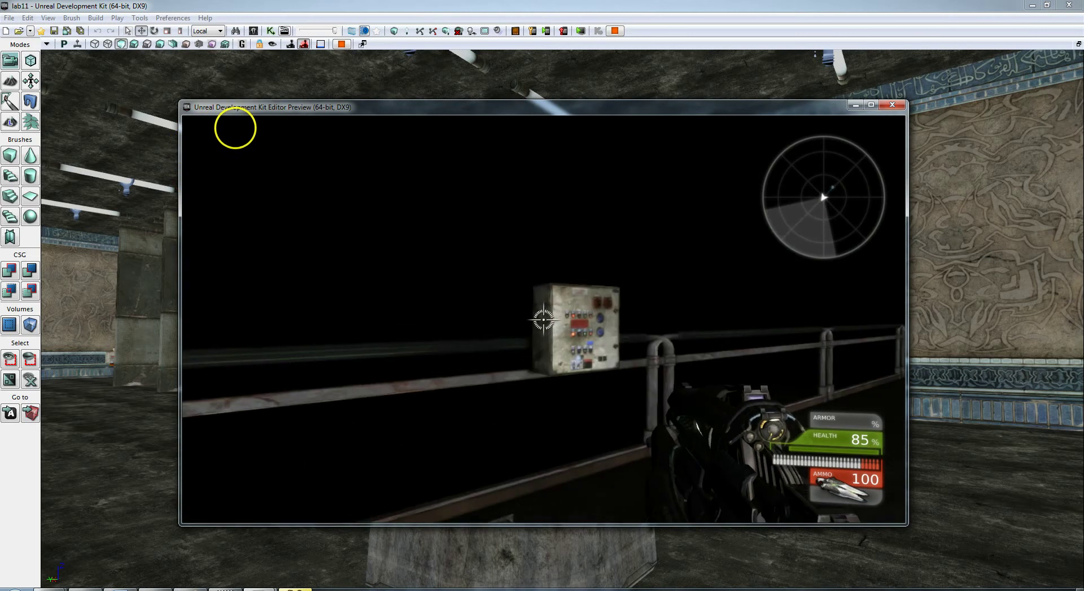
key(w)
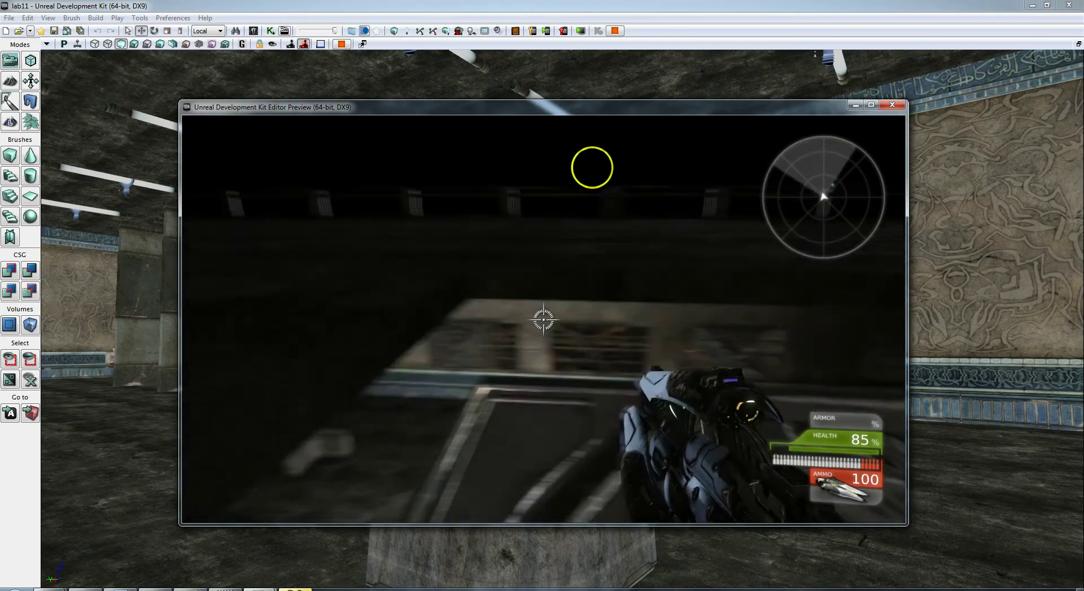
key(w)
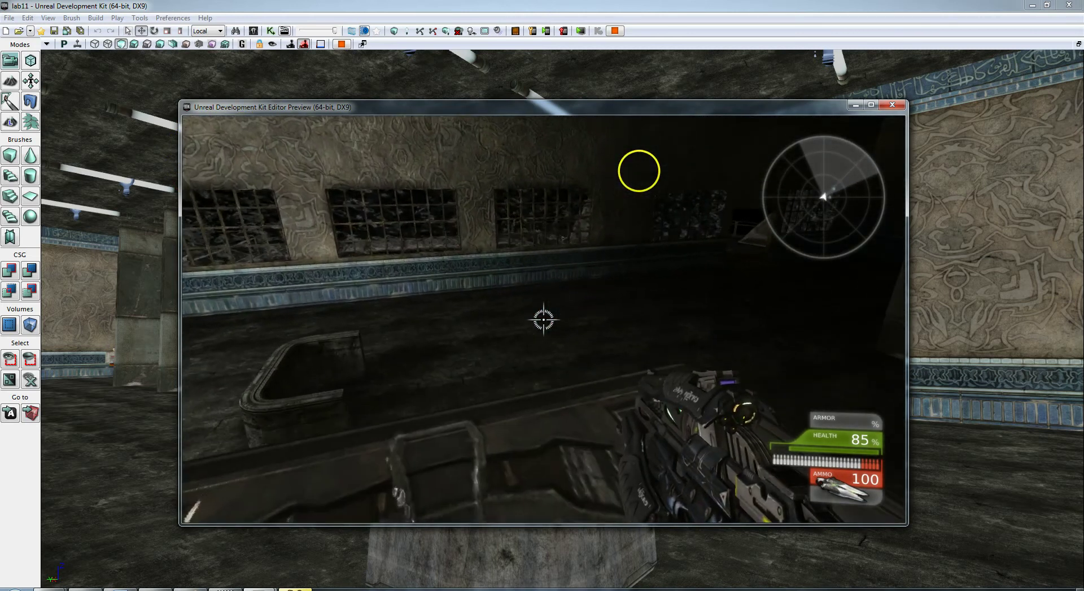
key(w)
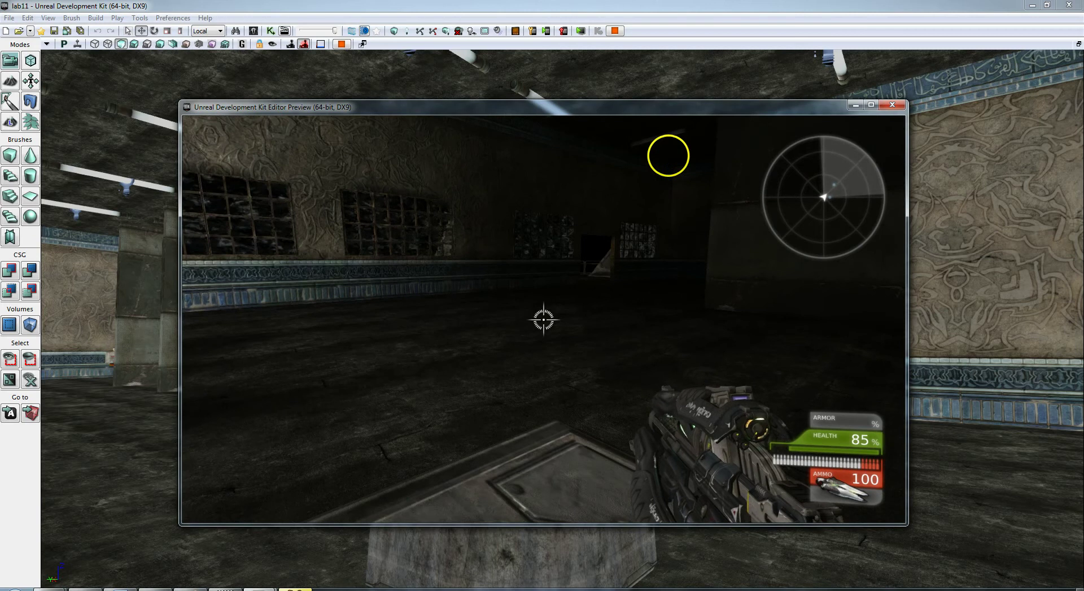
key(w)
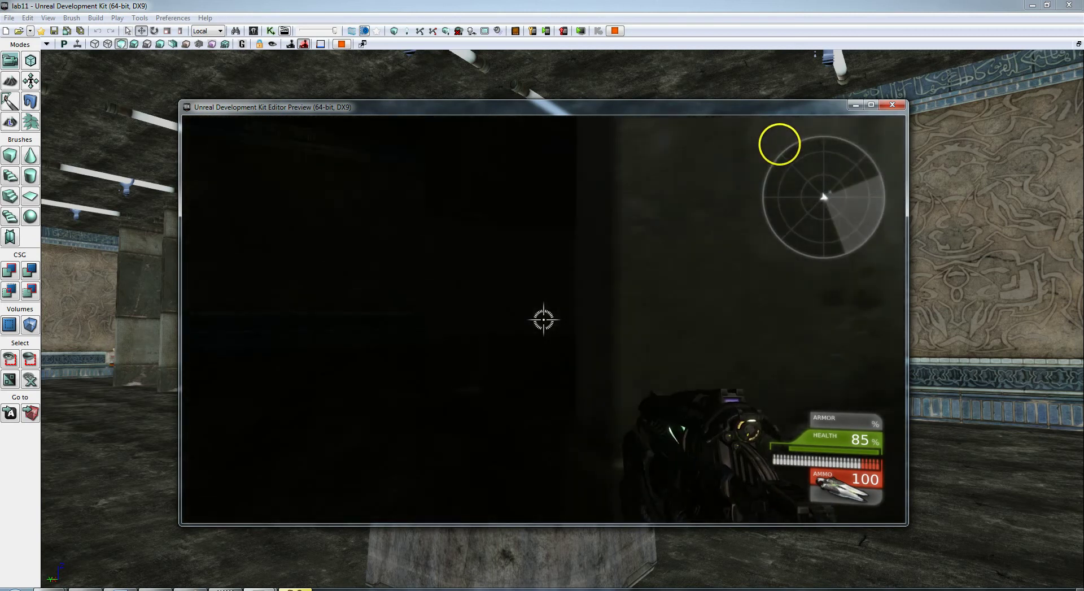
key(w)
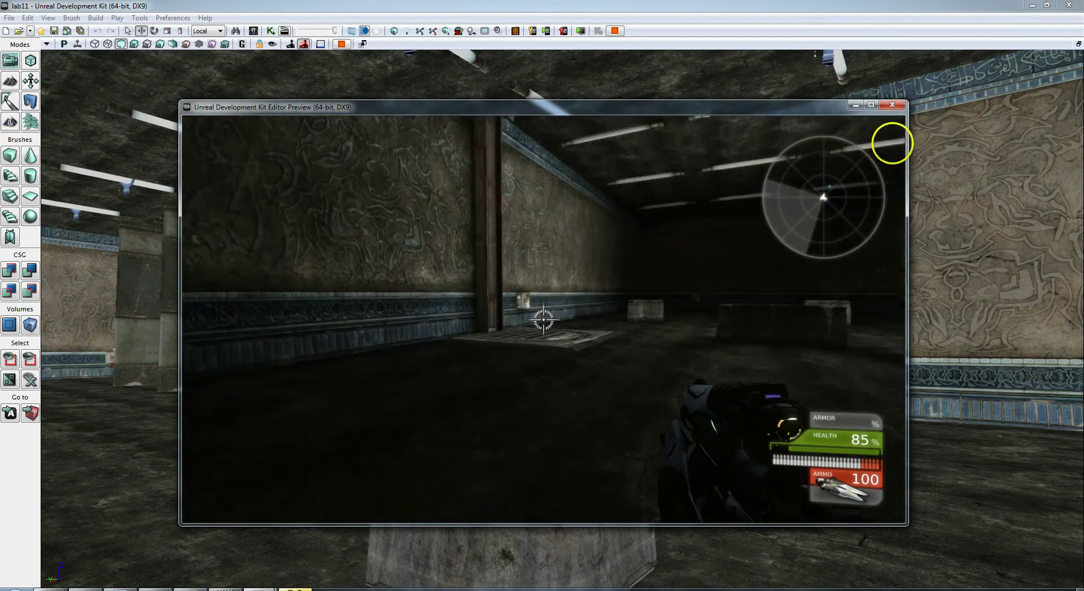
key(w)
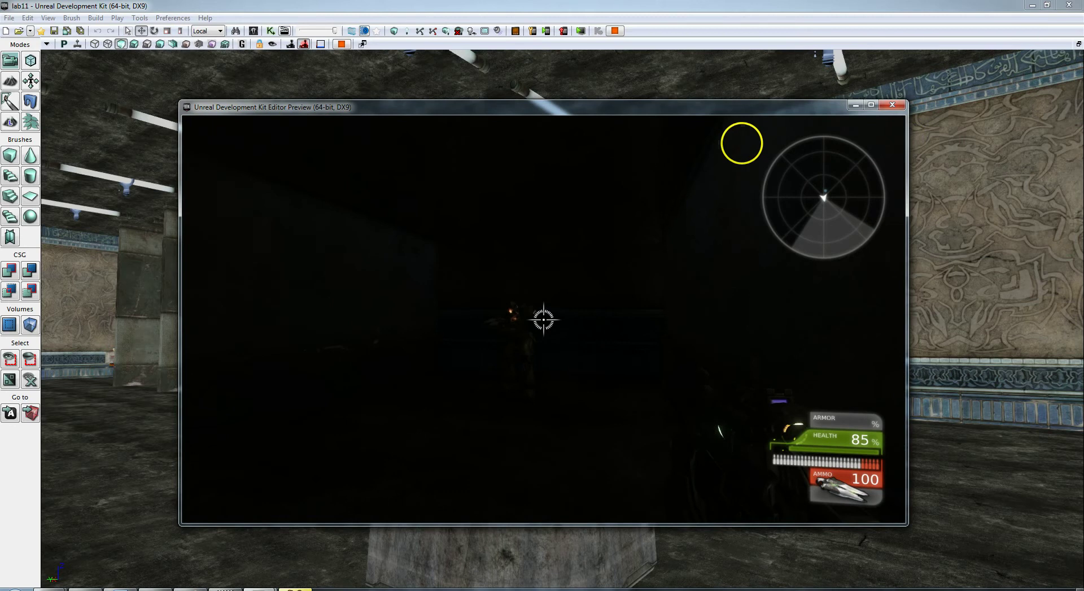
- Shoot the enemy bot in the dark room and end the play session
click(543, 320)
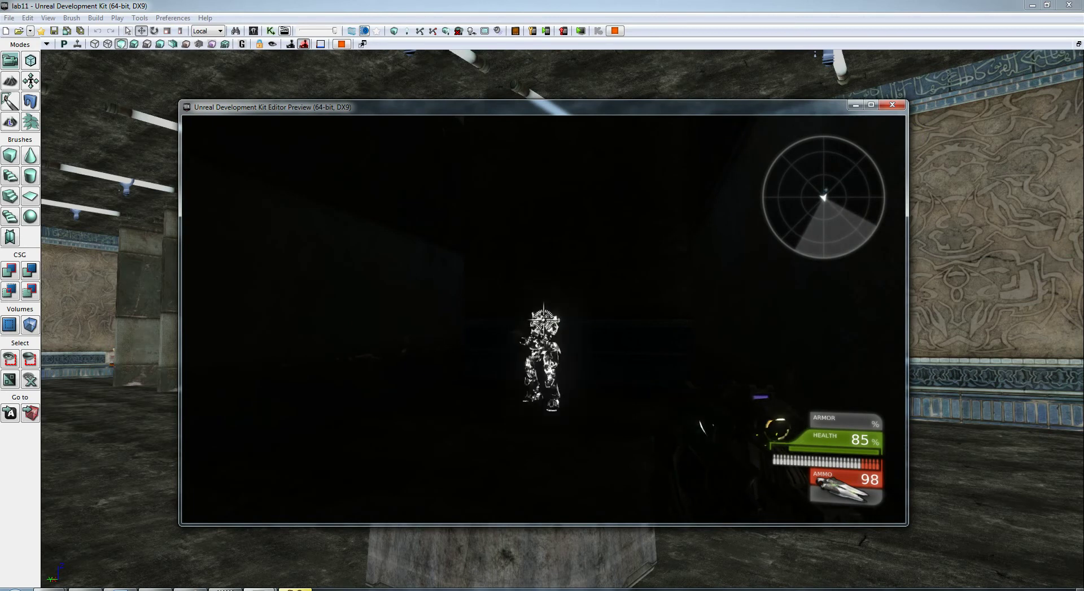
click(543, 319)
click(543, 320)
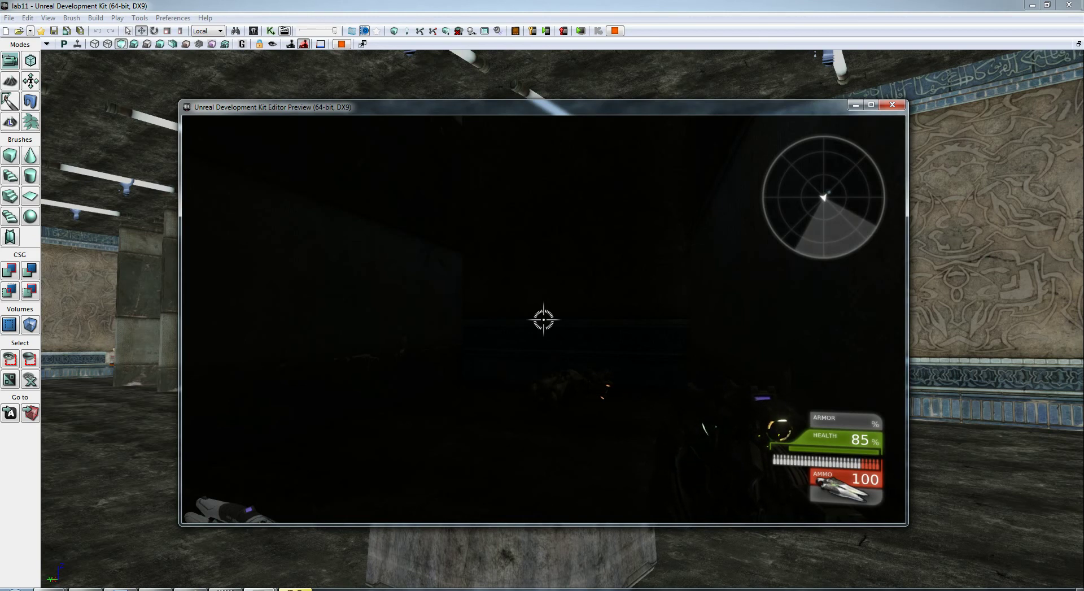
key(Escape)
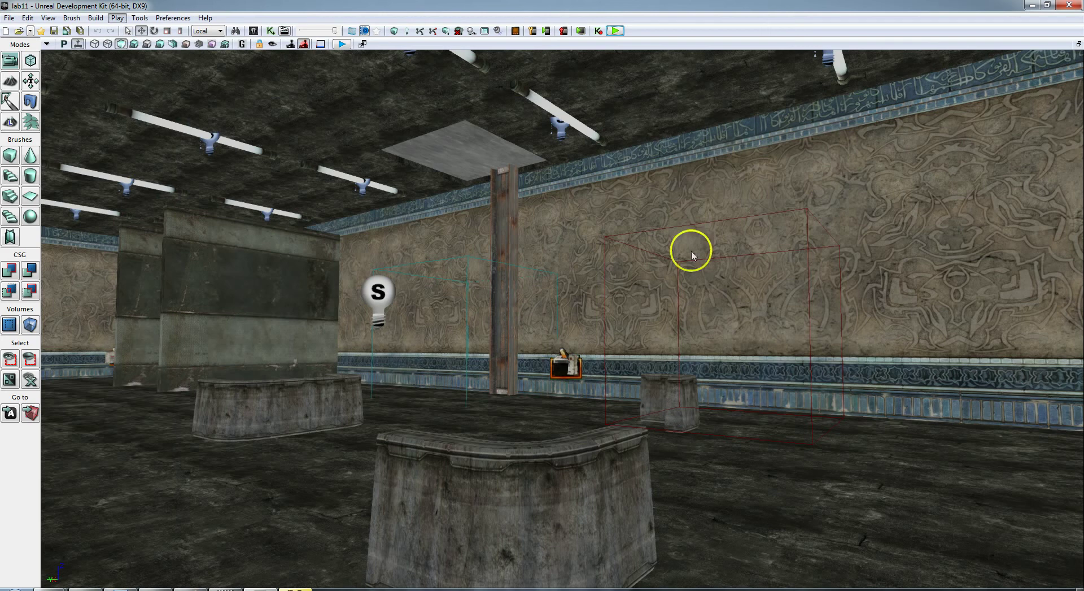
- Add a PathNode on the open floor beside the curved concrete cover in the middle of the room
right_drag(539, 346, 489, 372)
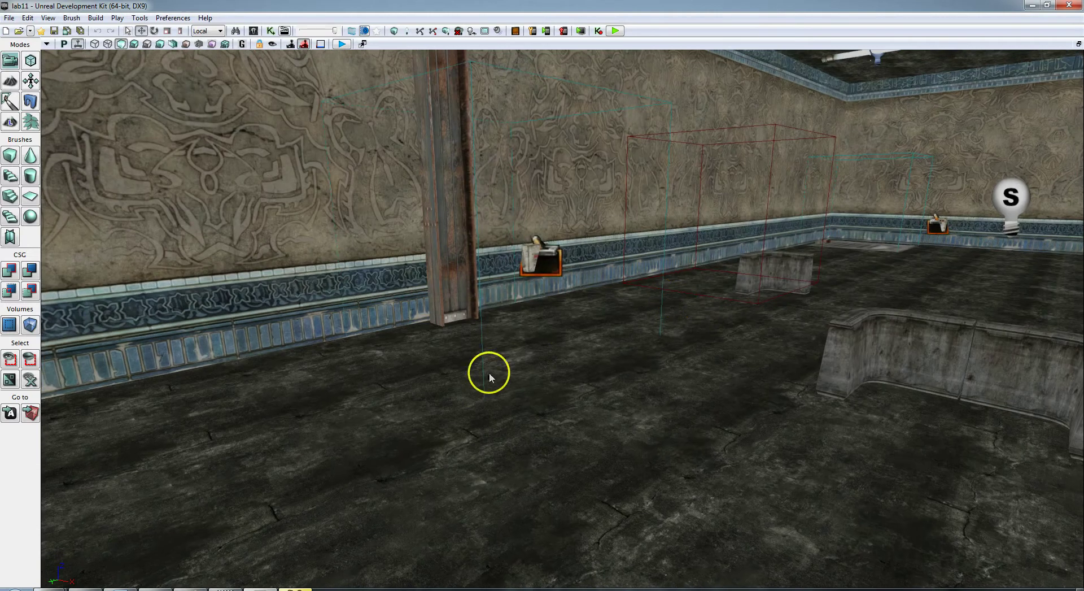
right_drag(545, 446, 605, 452)
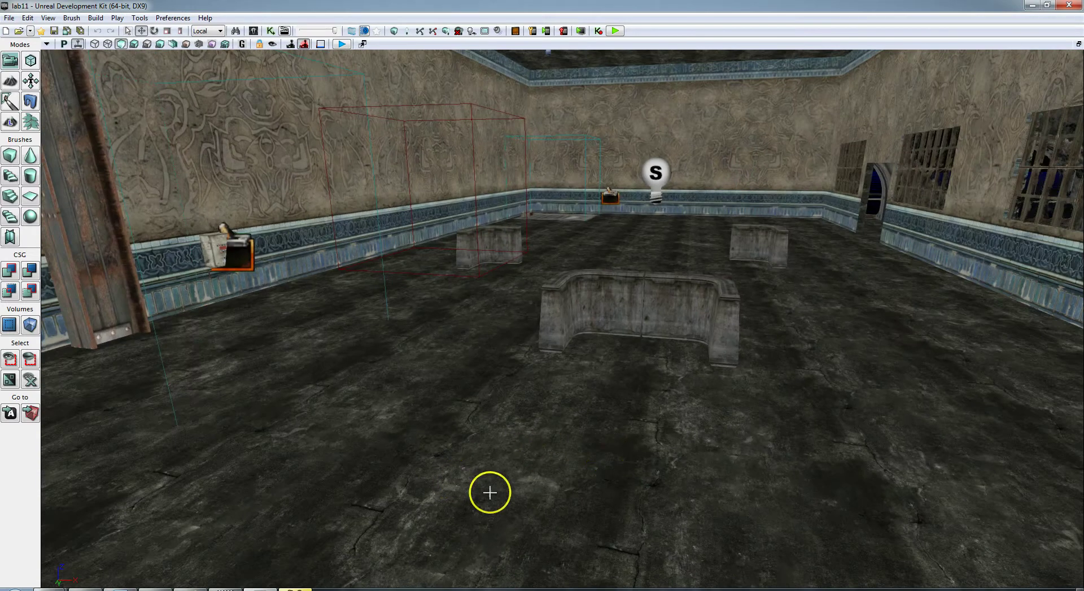
right_click(655, 490)
click(582, 477)
right_click(596, 458)
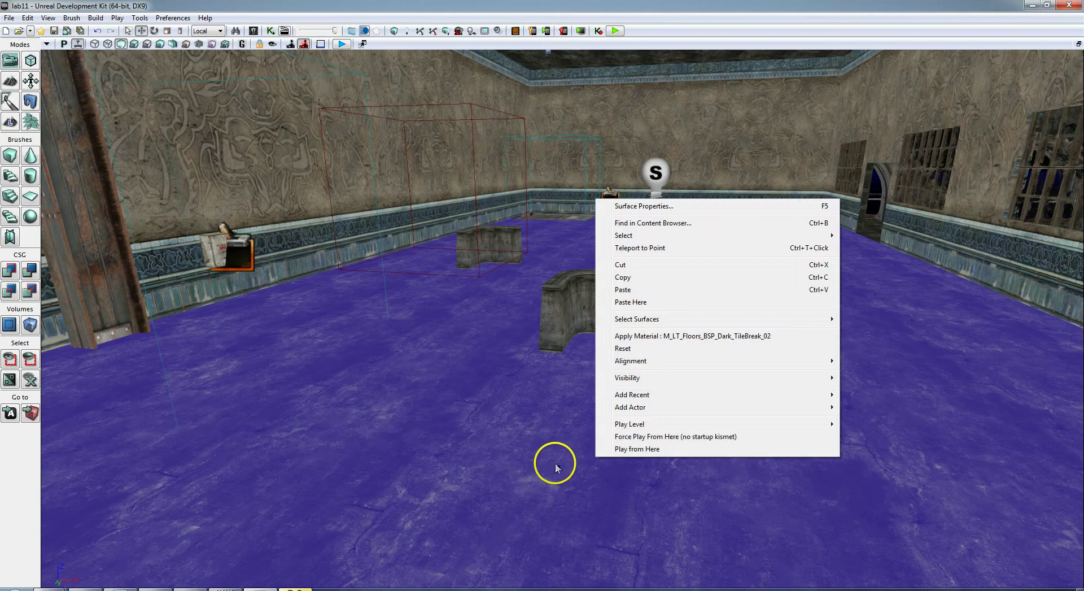
click(554, 462)
right_click(555, 460)
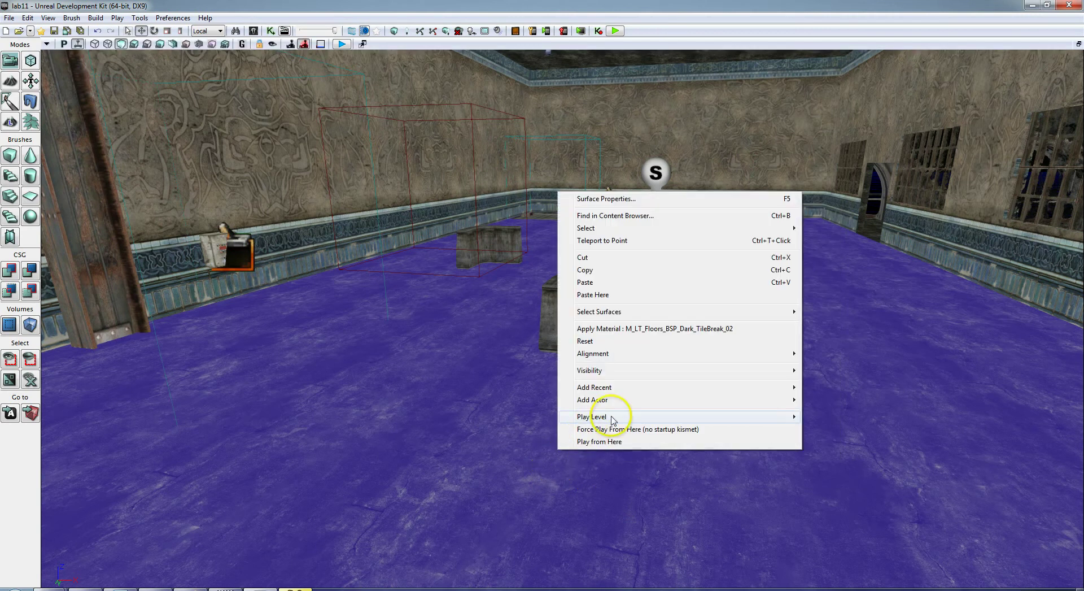
click(597, 475)
mouse_move(597, 475)
right_down()
mouse_move(625, 462)
mouse_move(615, 472)
right_up()
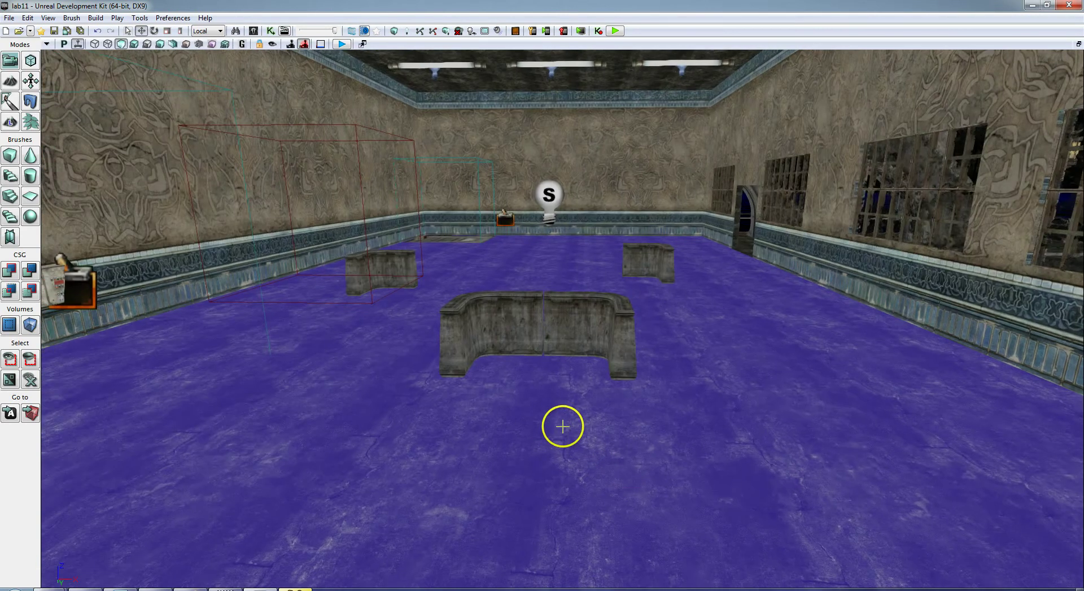
right_click(828, 391)
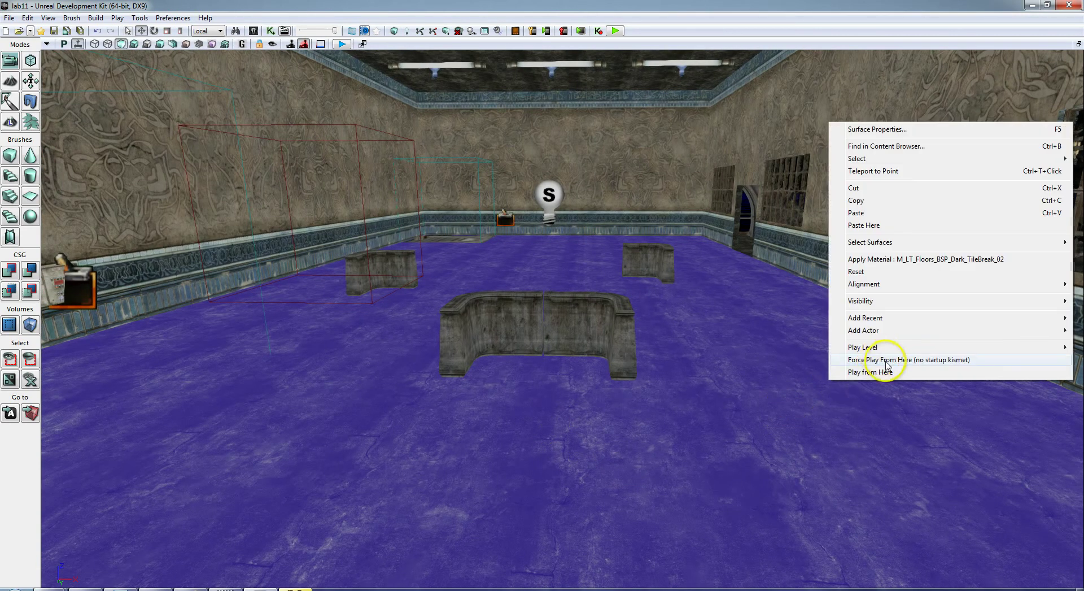
mouse_move(885, 336)
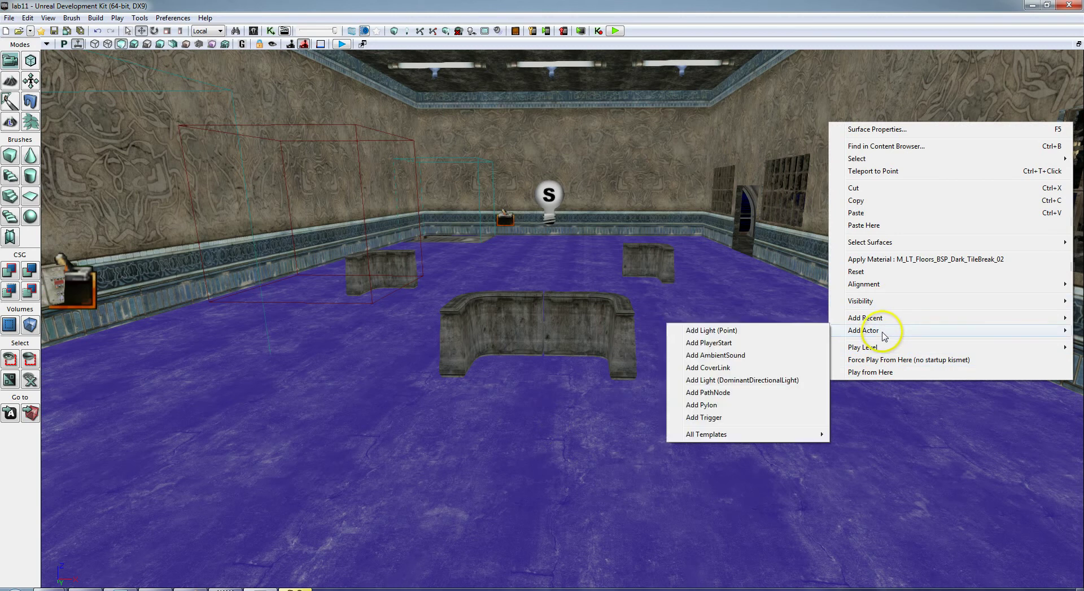
click(706, 405)
- Build the AI paths and dismiss the Map Check results
right_drag(707, 419, 1081, 398)
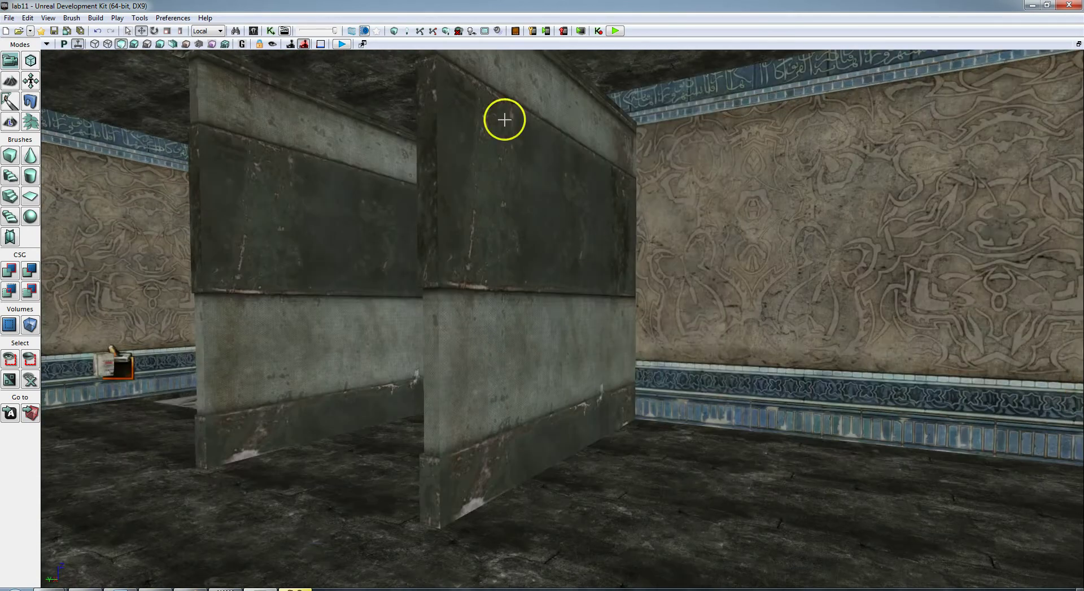
click(420, 31)
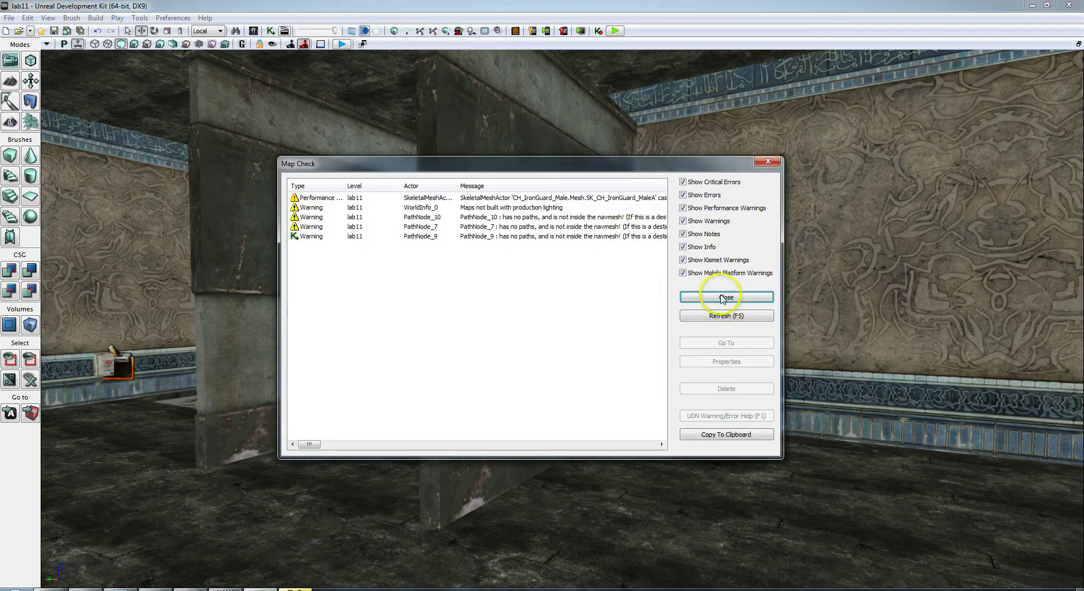
click(728, 298)
- Add a PathNode on the floor in front of the gap between the two tall wall panels
mouse_move(690, 322)
right_down()
mouse_move(511, 458)
mouse_move(605, 488)
mouse_move(717, 484)
mouse_move(658, 484)
mouse_move(639, 469)
mouse_move(801, 458)
mouse_move(550, 479)
mouse_move(554, 434)
mouse_move(663, 443)
right_up()
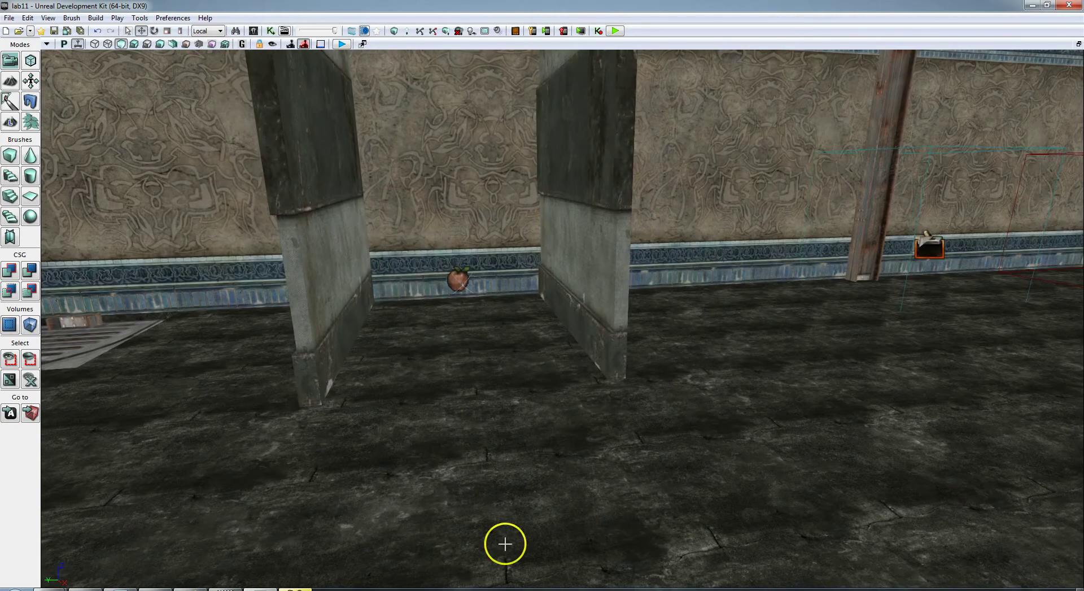
right_click(482, 490)
mouse_move(533, 428)
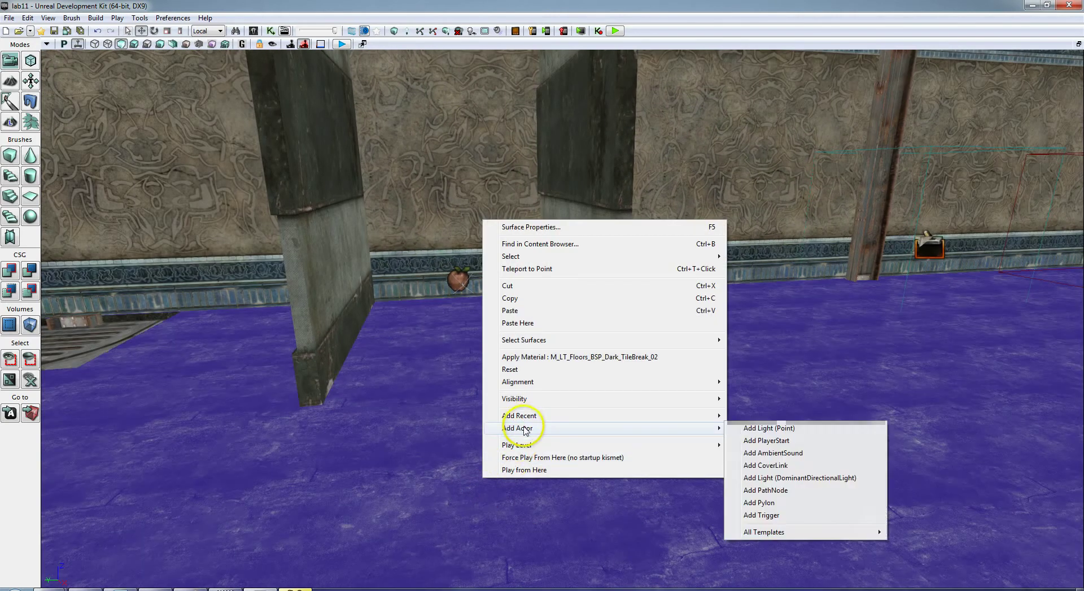
click(773, 489)
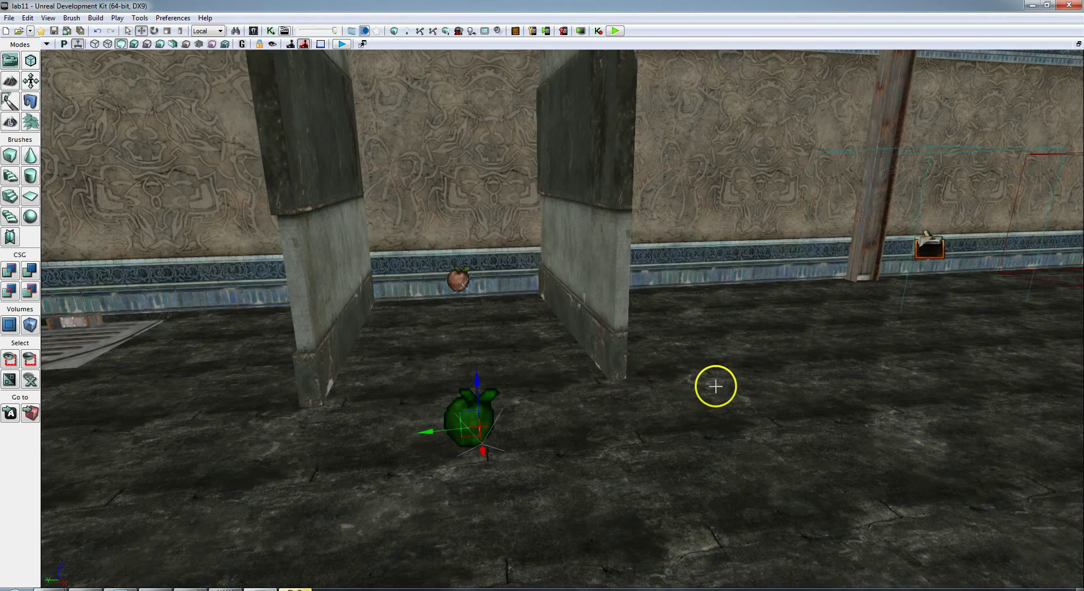
- Add another PathNode on the floor between the wall panels and the wooden pillar, and move it farther from the wall
right_click(821, 392)
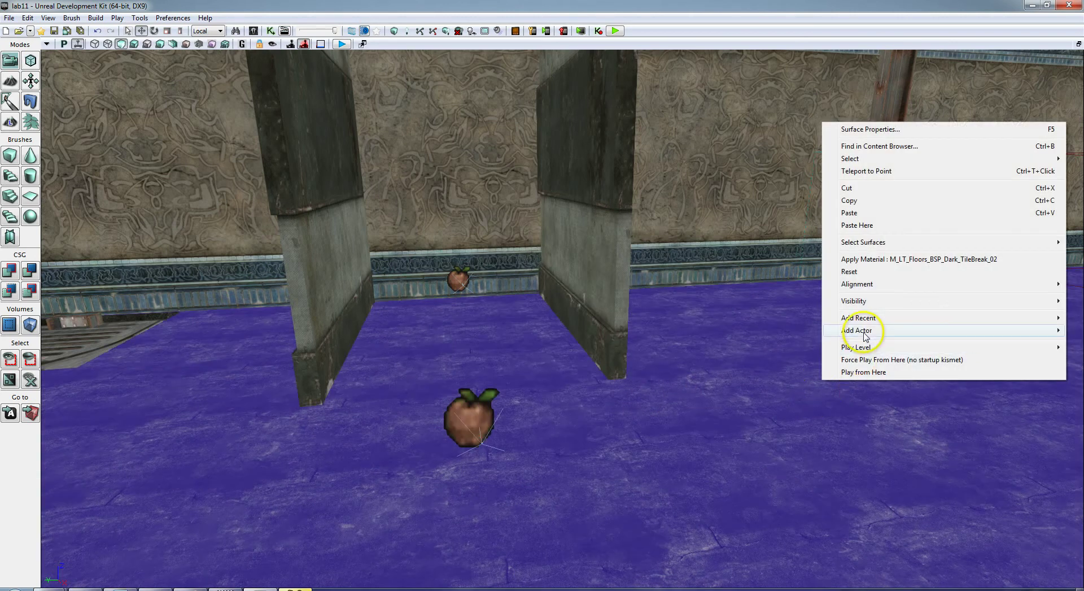
mouse_move(875, 331)
click(719, 392)
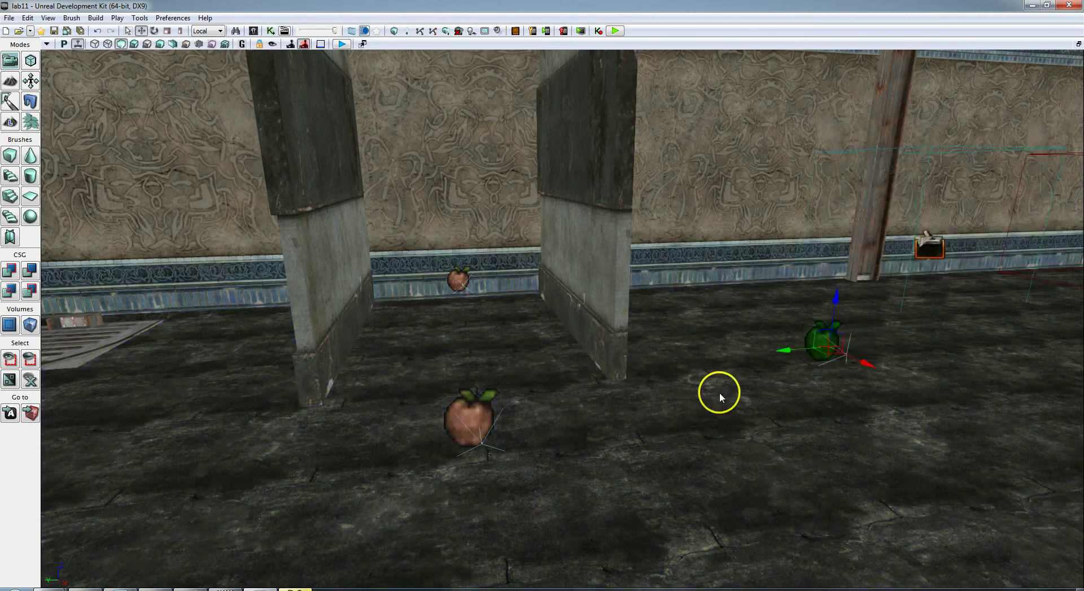
drag(861, 364, 932, 402)
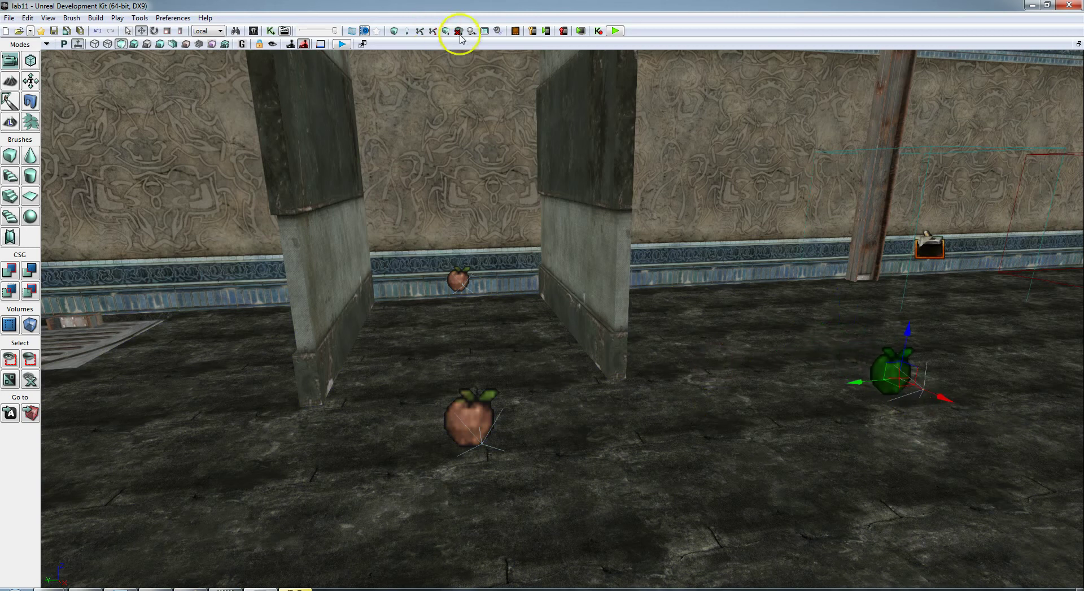
- Rebuild the AI paths, dismiss the check results and inspect the path links between the PathNodes across the room
click(420, 31)
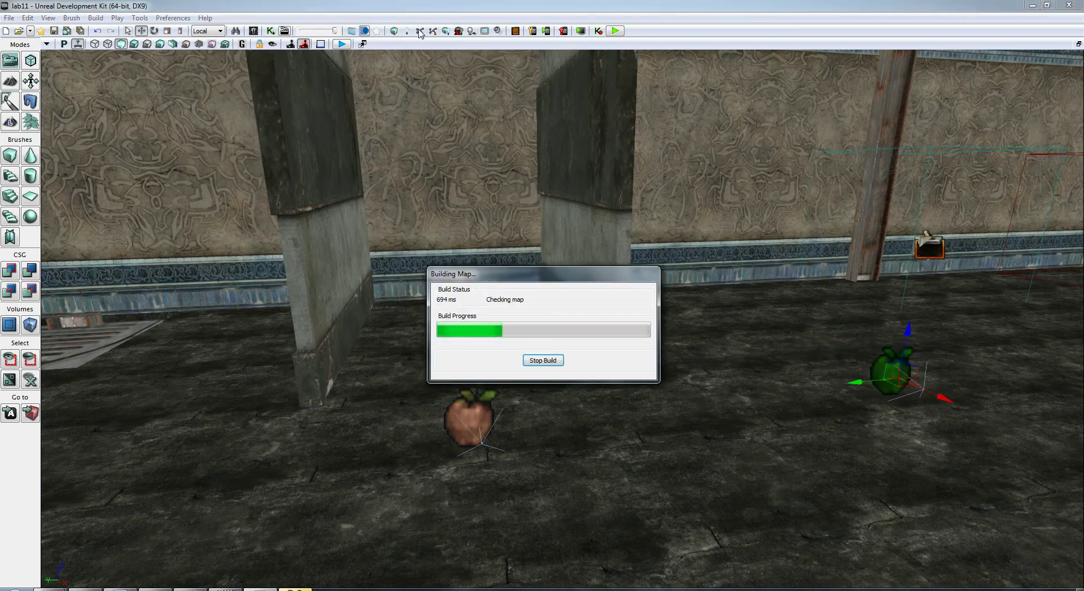
click(725, 297)
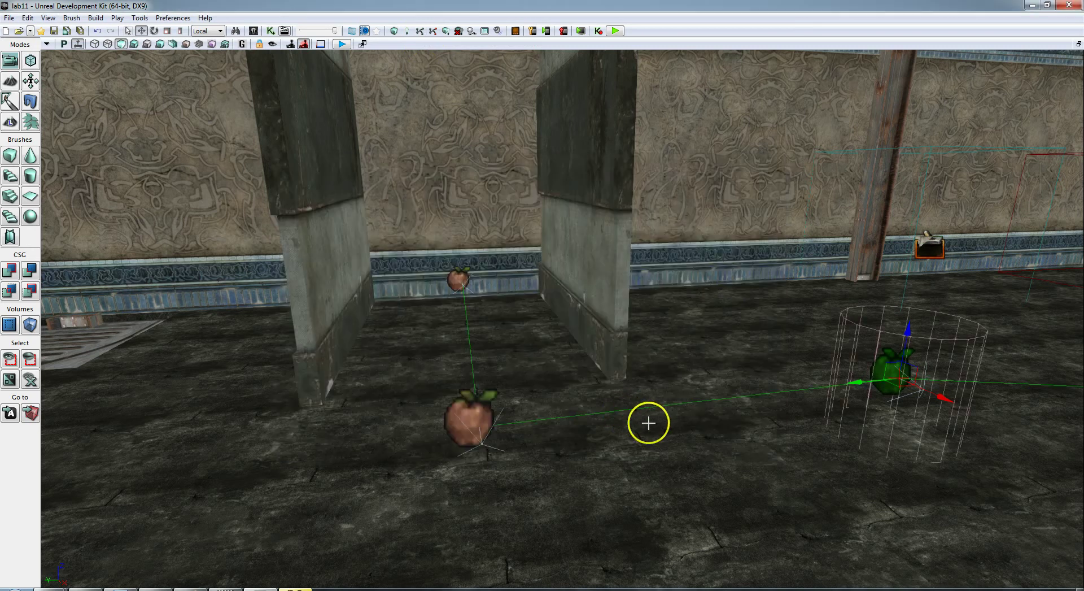
right_click(685, 416)
drag(588, 477, 565, 459)
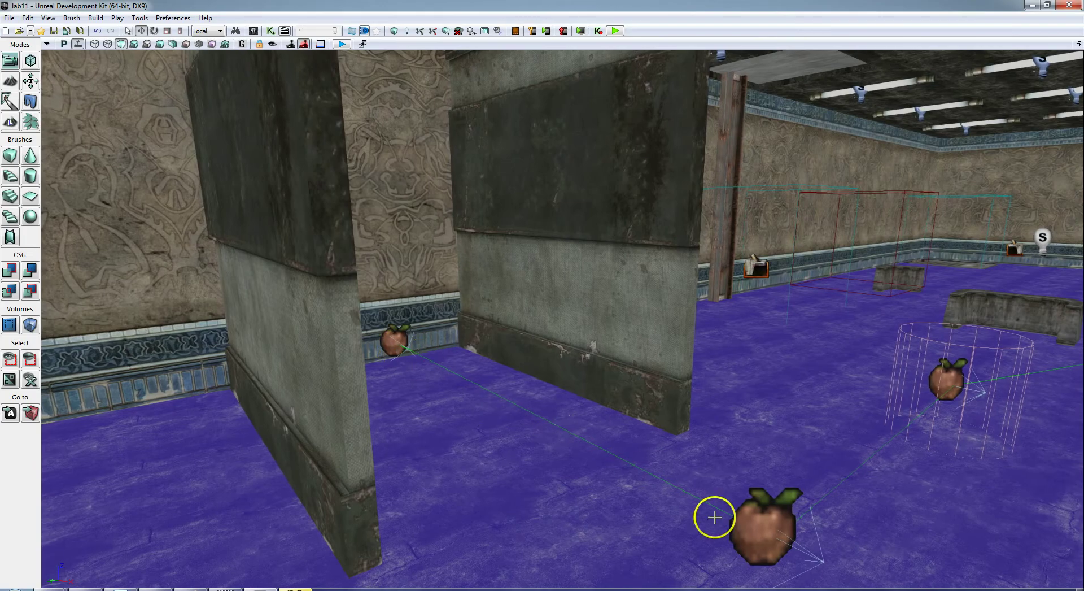
mouse_move(945, 529)
mouse_down()
mouse_move(990, 537)
mouse_move(1012, 522)
mouse_move(813, 542)
mouse_move(990, 543)
mouse_move(975, 542)
mouse_up()
drag(892, 538, 977, 520)
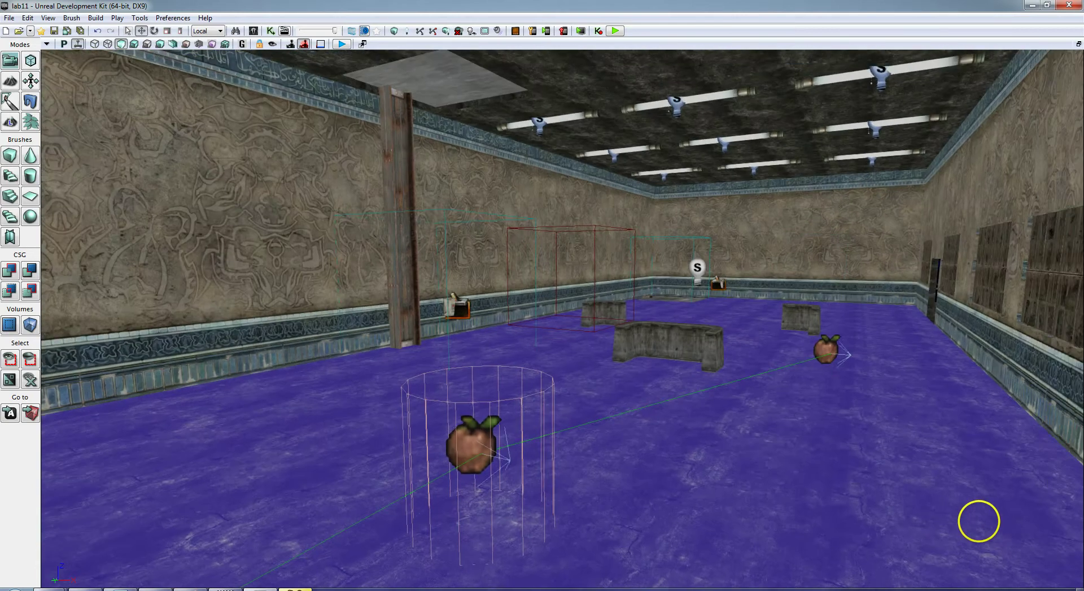
- Select the PathNode beside the curved concrete cover and open the level's Kismet sequence
click(821, 346)
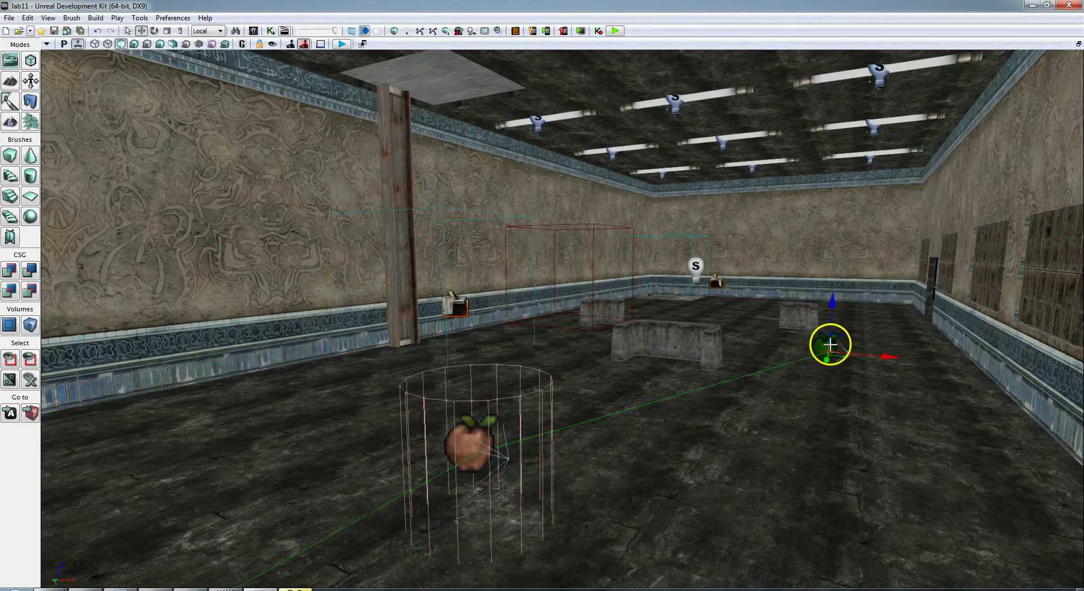
drag(825, 409, 804, 417)
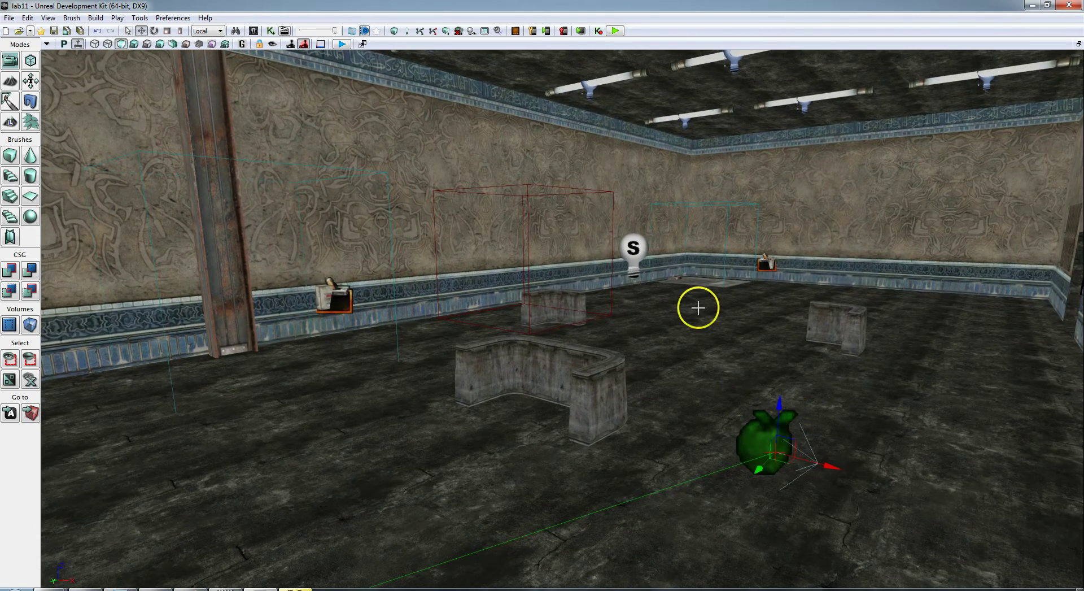
click(271, 30)
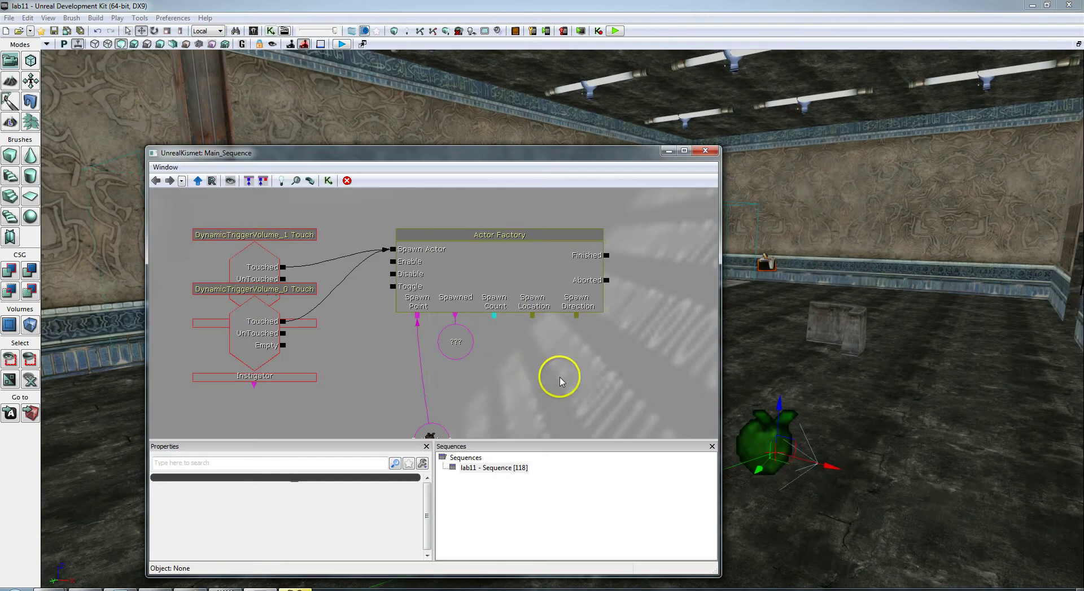
- Add an AI Move To Actor action in the empty space beside the Actor Factory
drag(568, 382, 406, 380)
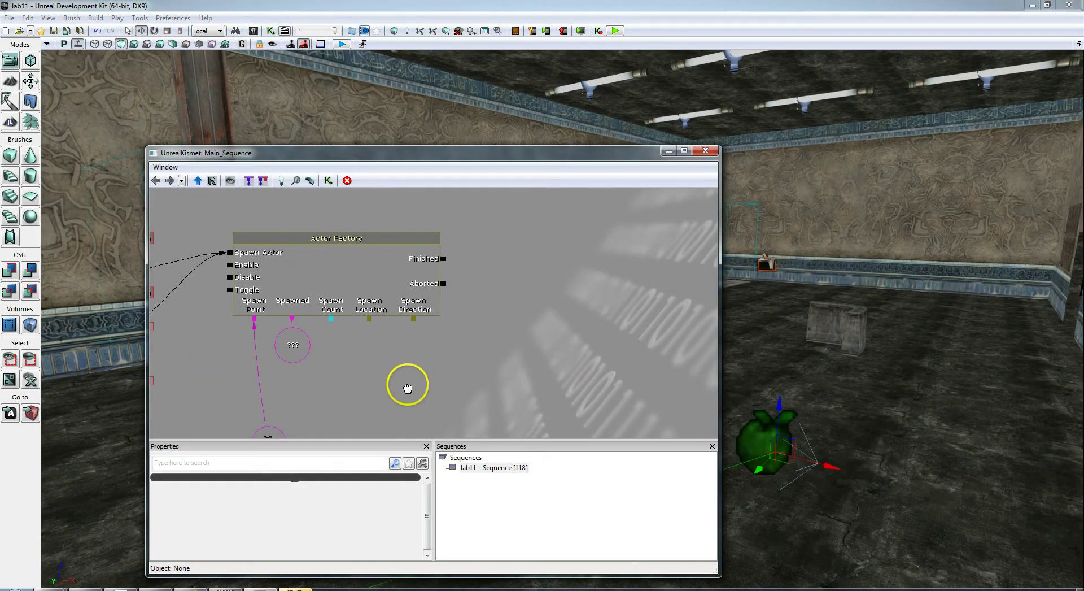
drag(538, 332, 498, 320)
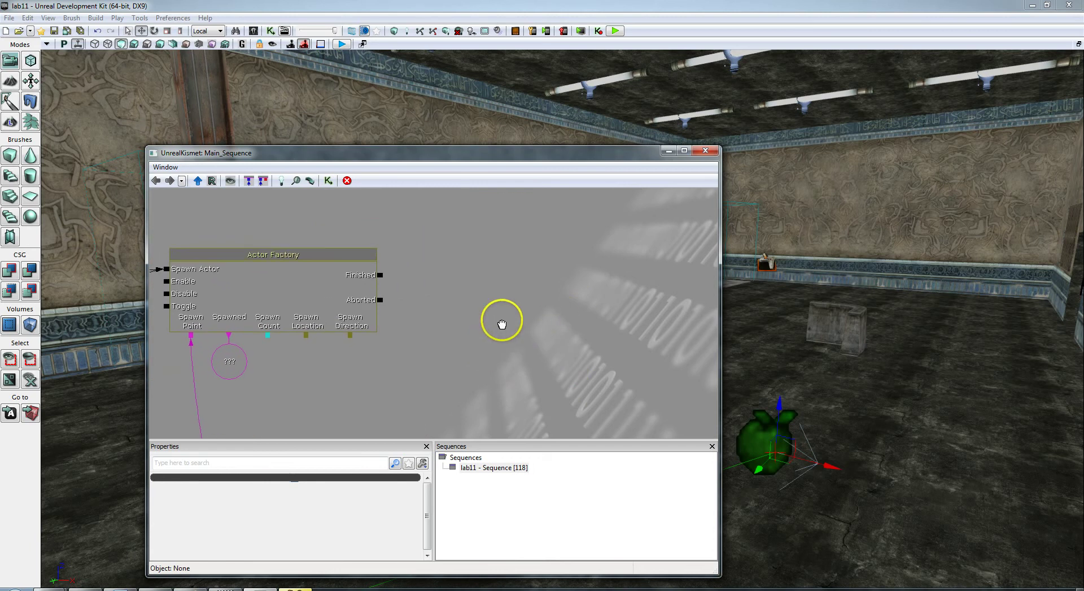
right_click(539, 276)
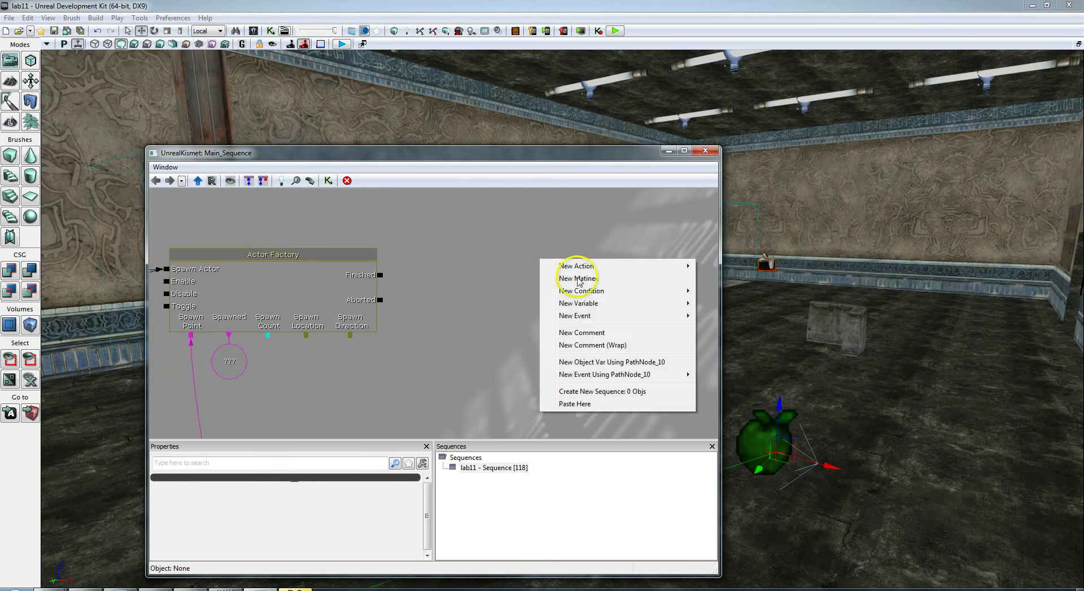
click(585, 270)
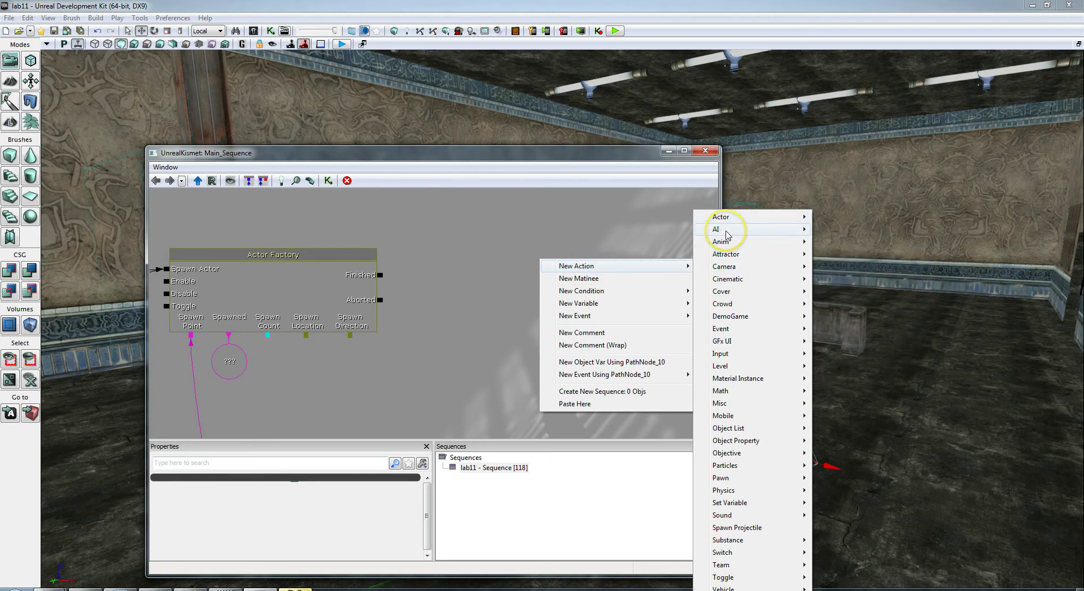
mouse_move(727, 235)
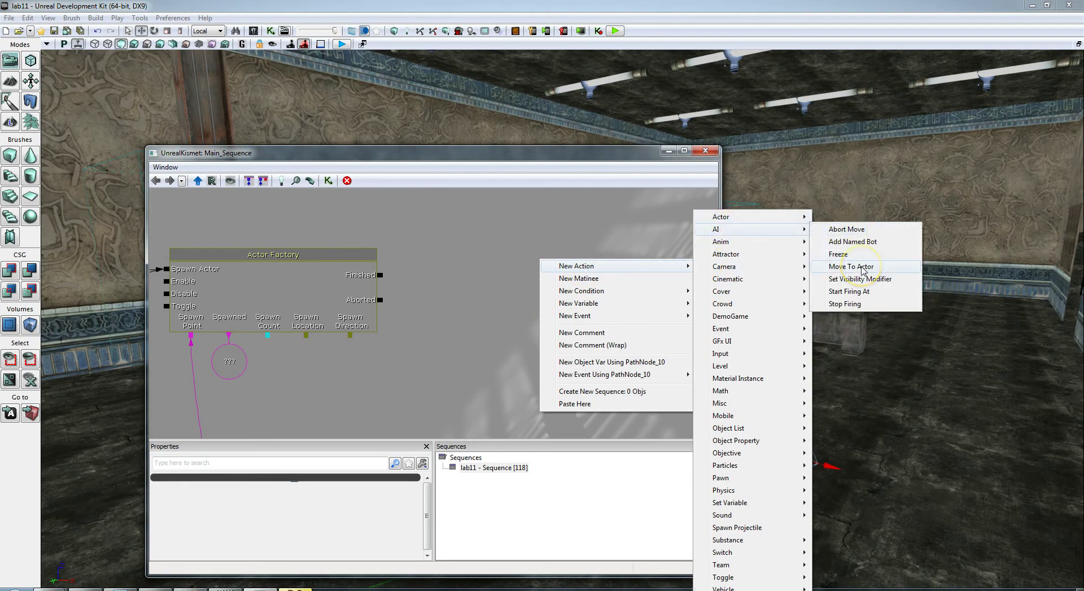
click(863, 267)
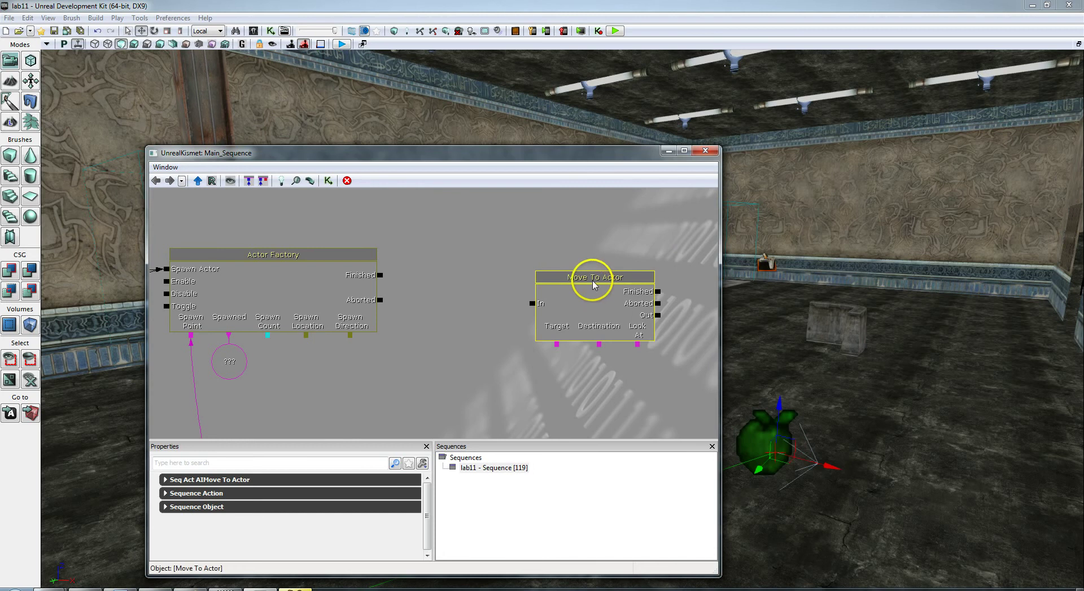
- Link a new PathNode_10 object variable to Move To Actor's Destination, and its Target to the Actor Factory's Spawned variable
right_click(556, 357)
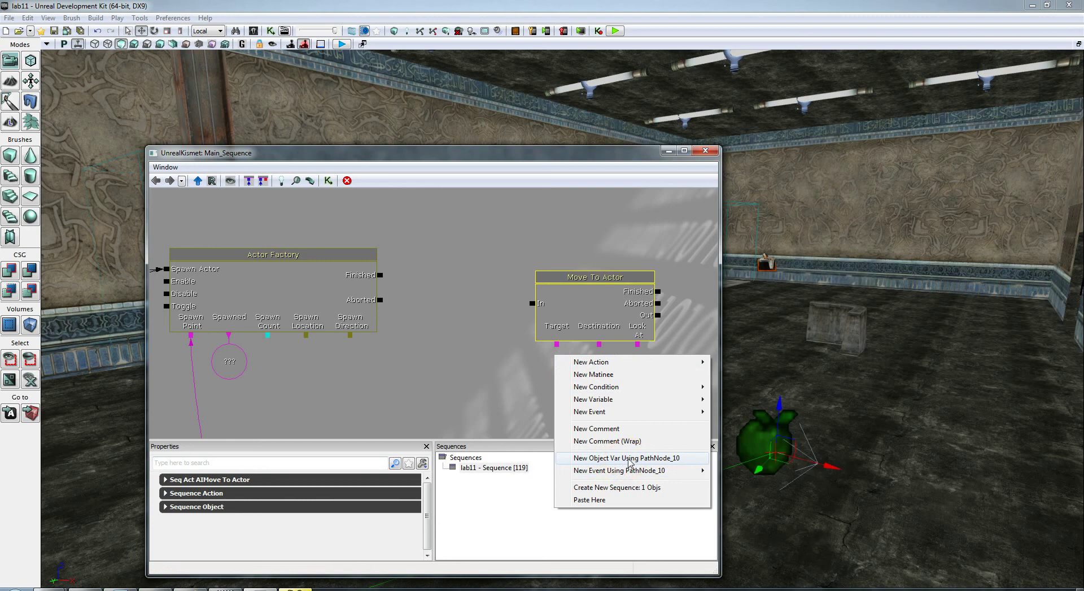
click(630, 462)
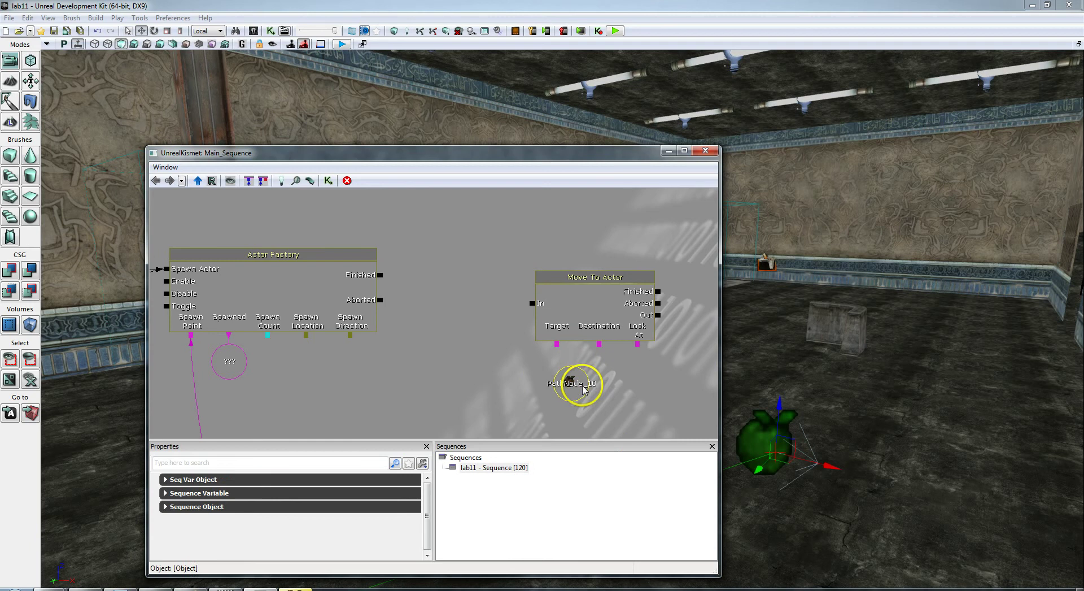
drag(573, 381, 584, 399)
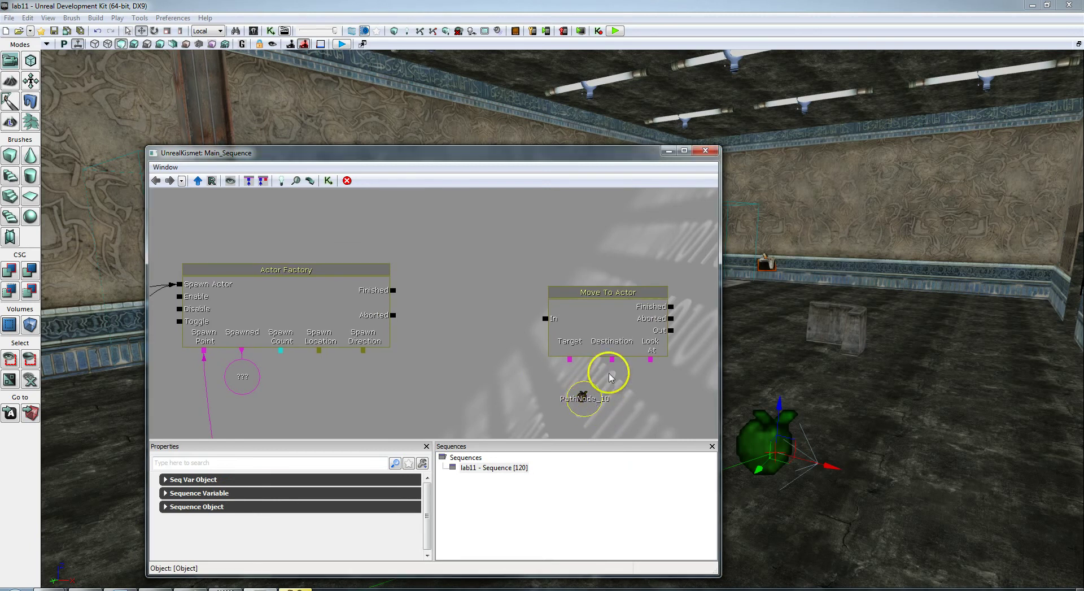
drag(612, 361, 590, 395)
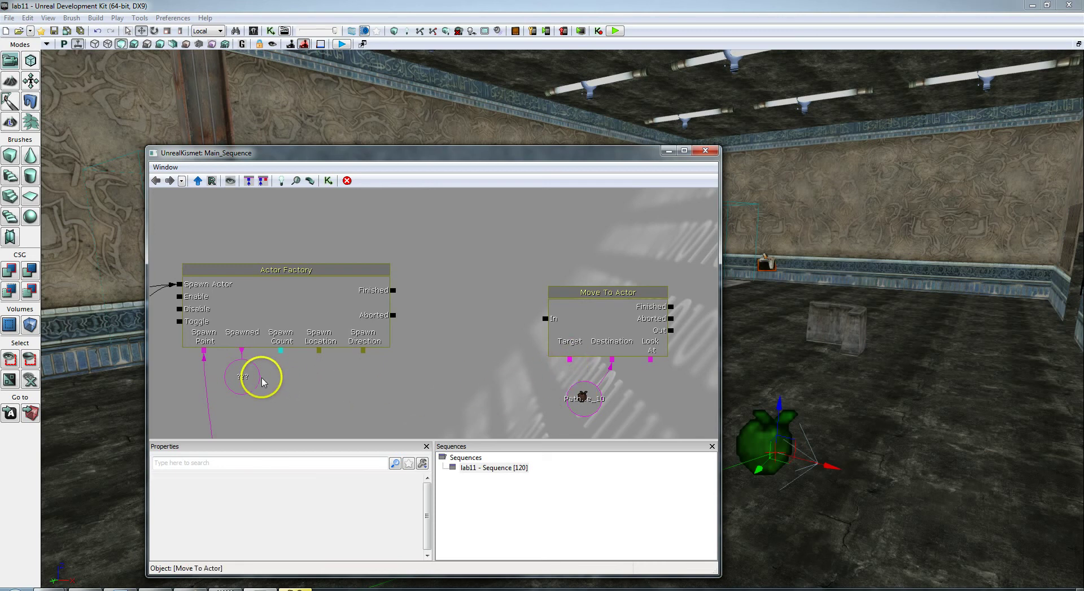
drag(570, 359, 243, 378)
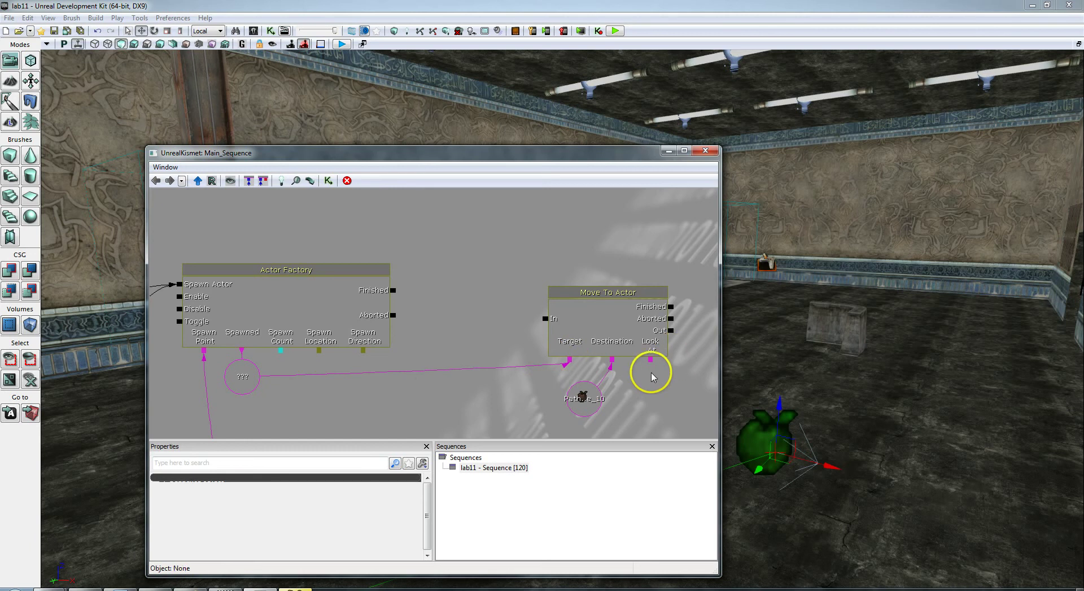
drag(629, 365, 587, 365)
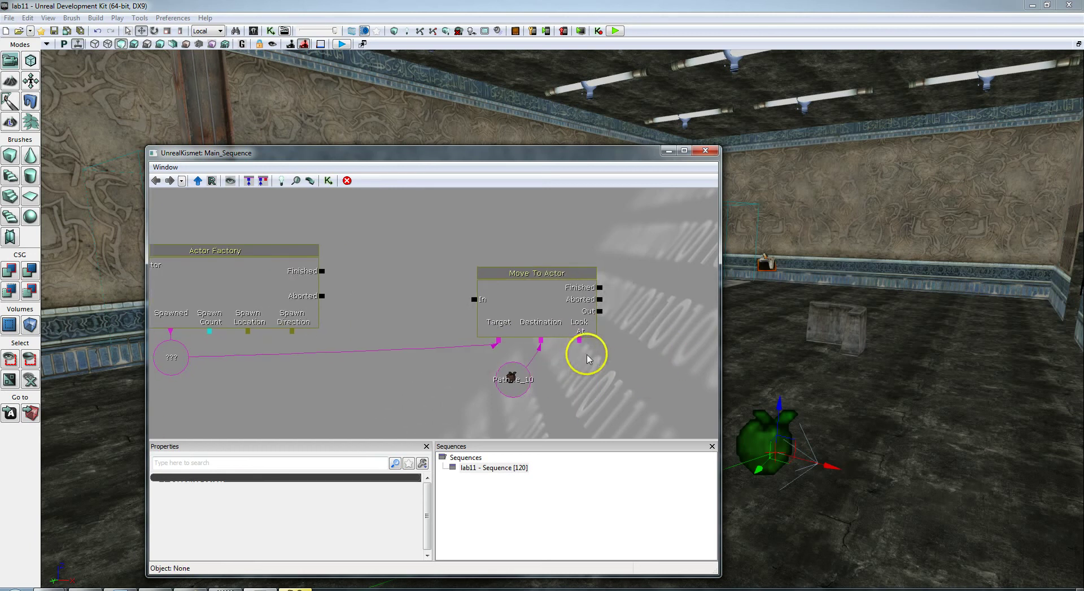
right_click(586, 363)
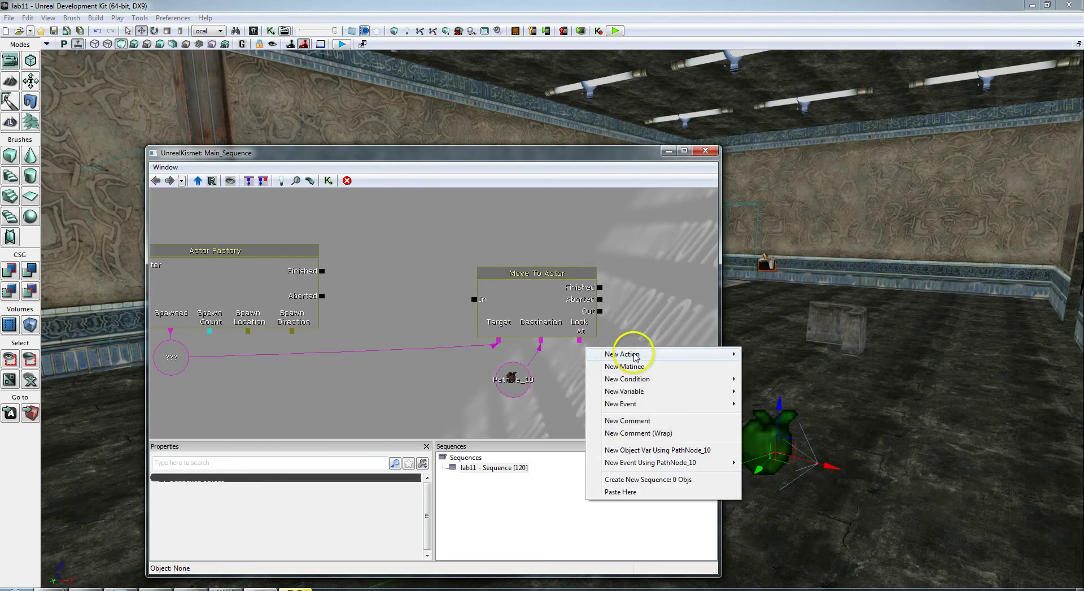
mouse_move(635, 356)
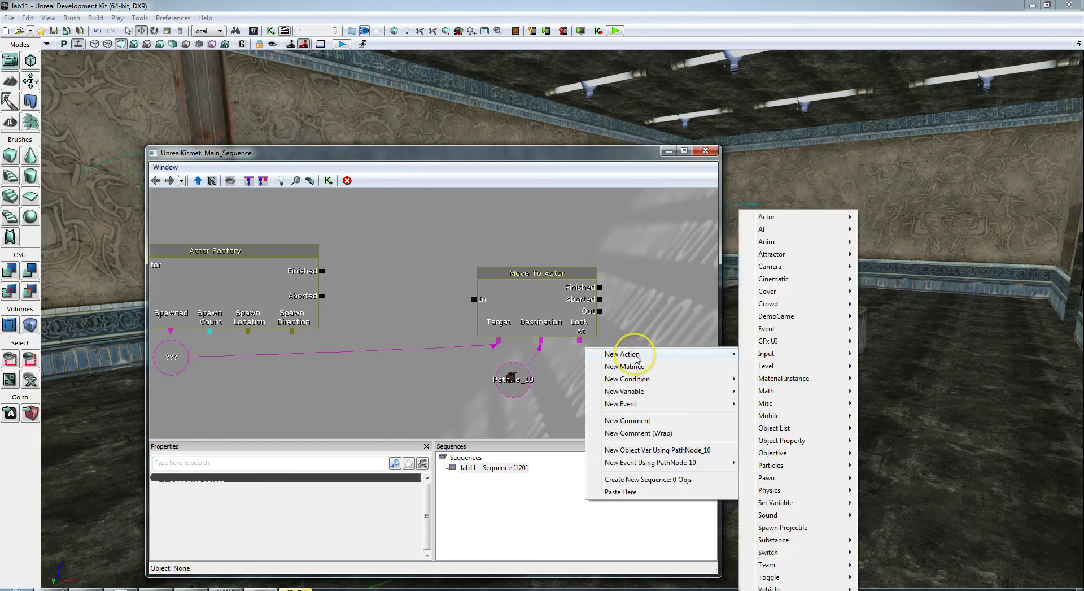
click(573, 378)
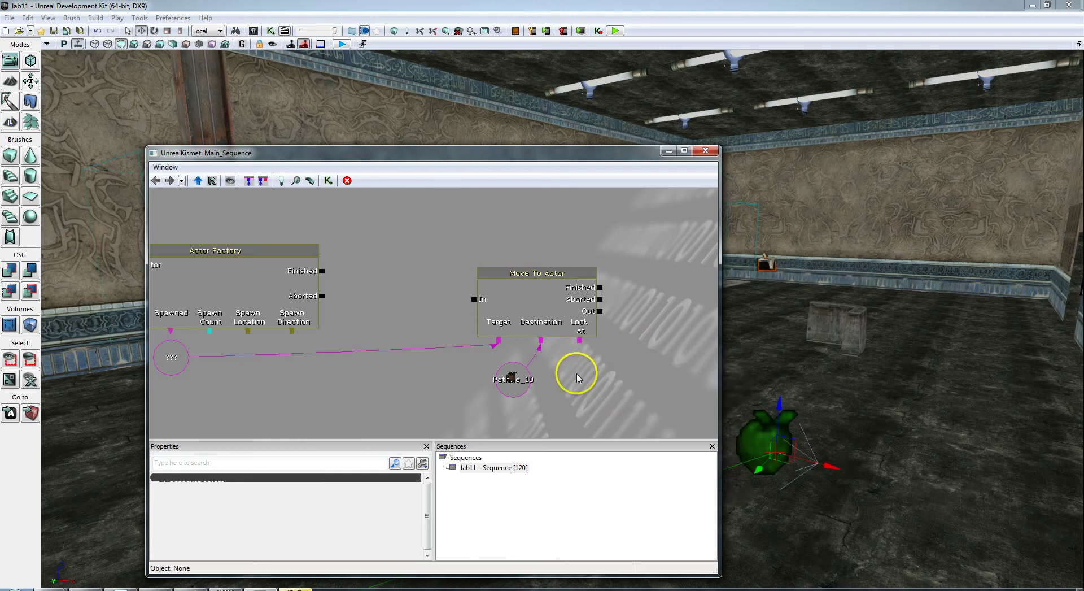
right_click(579, 341)
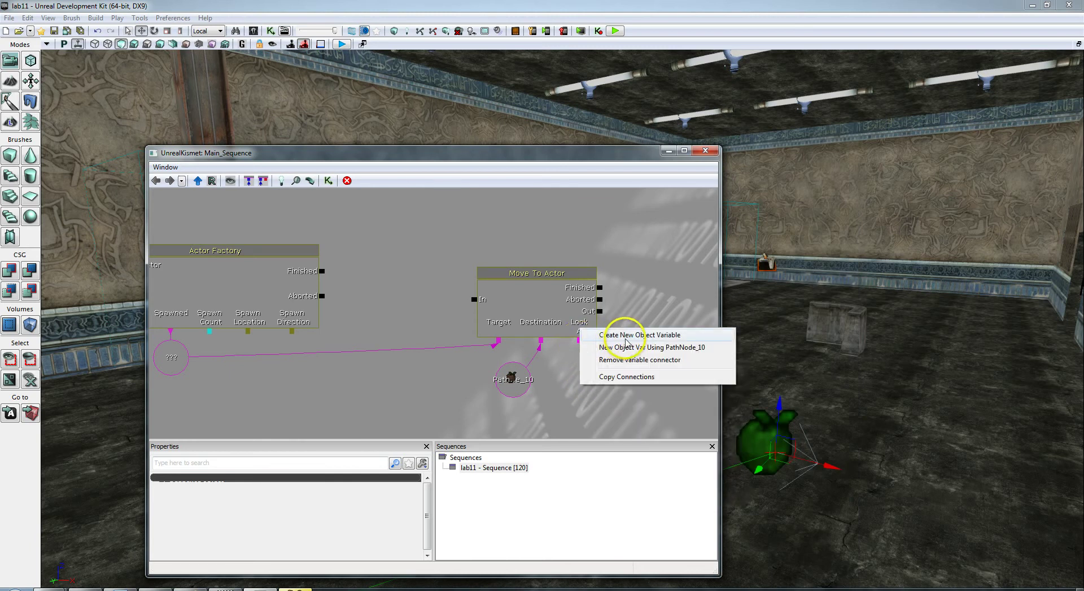
click(564, 385)
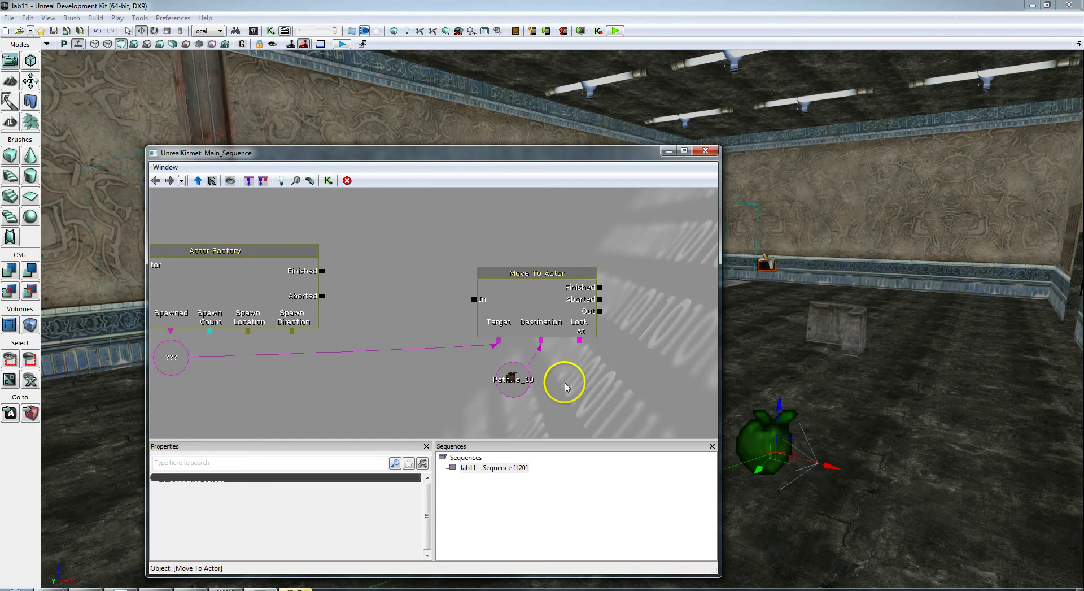
- Add a Player variable below the Move To Actor action and turn off its All Players option
right_click(566, 386)
mouse_move(616, 413)
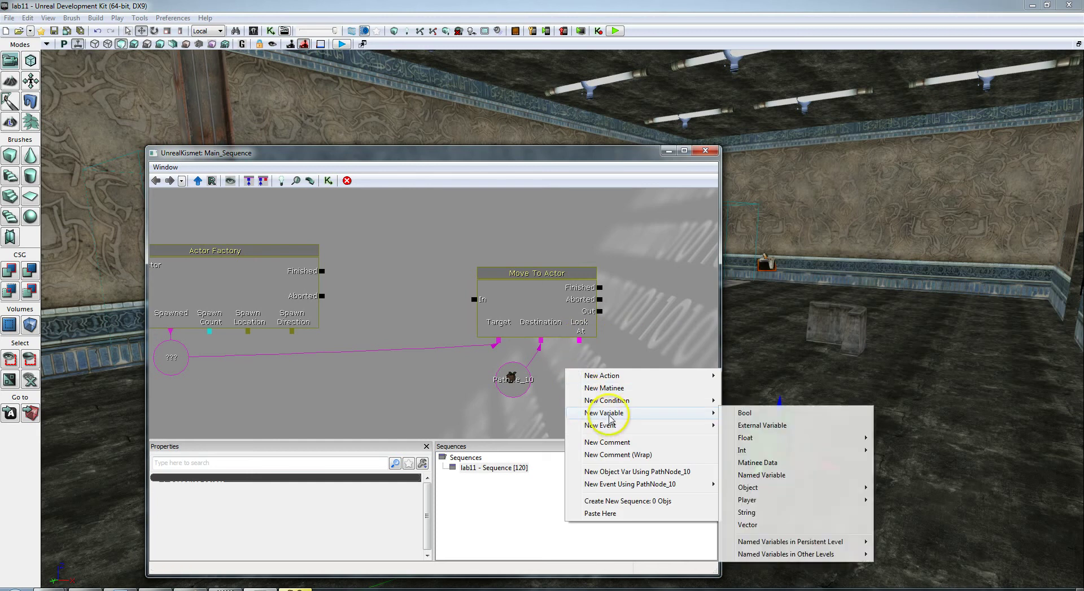
mouse_move(763, 500)
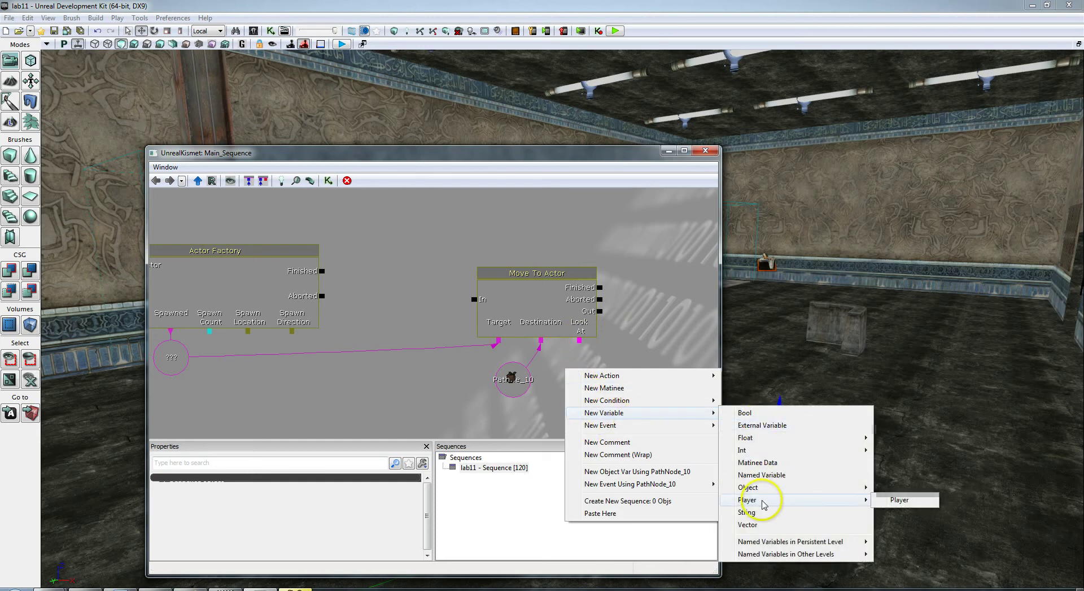
click(899, 501)
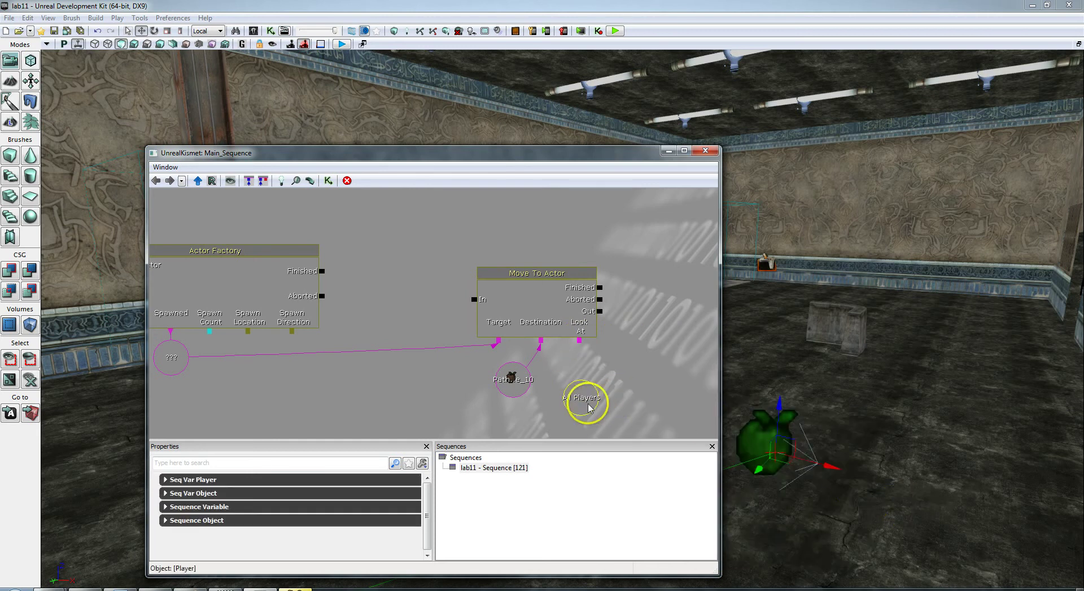
click(164, 478)
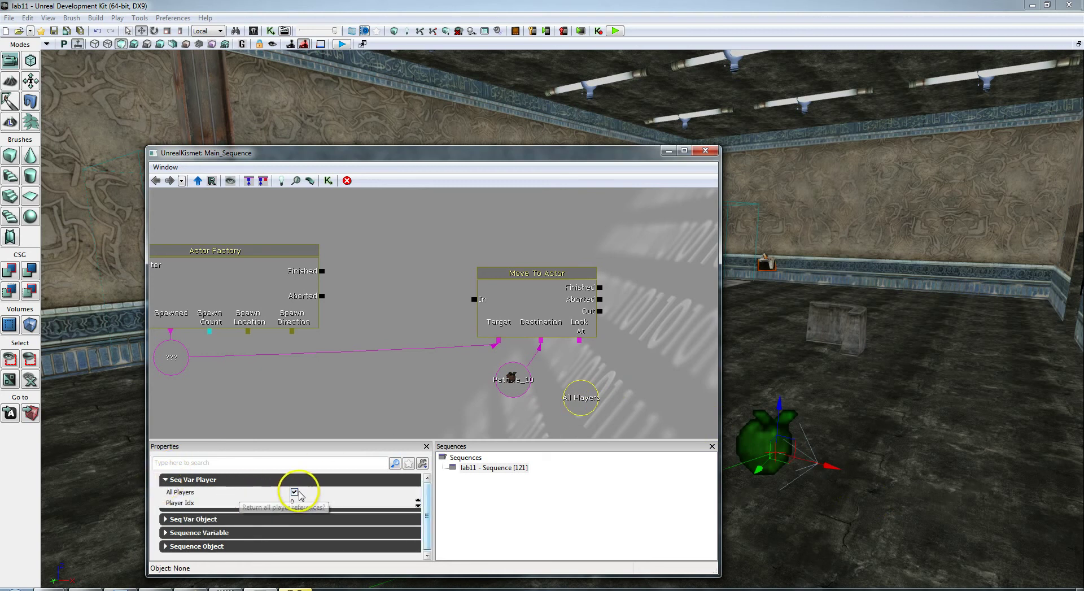
click(294, 492)
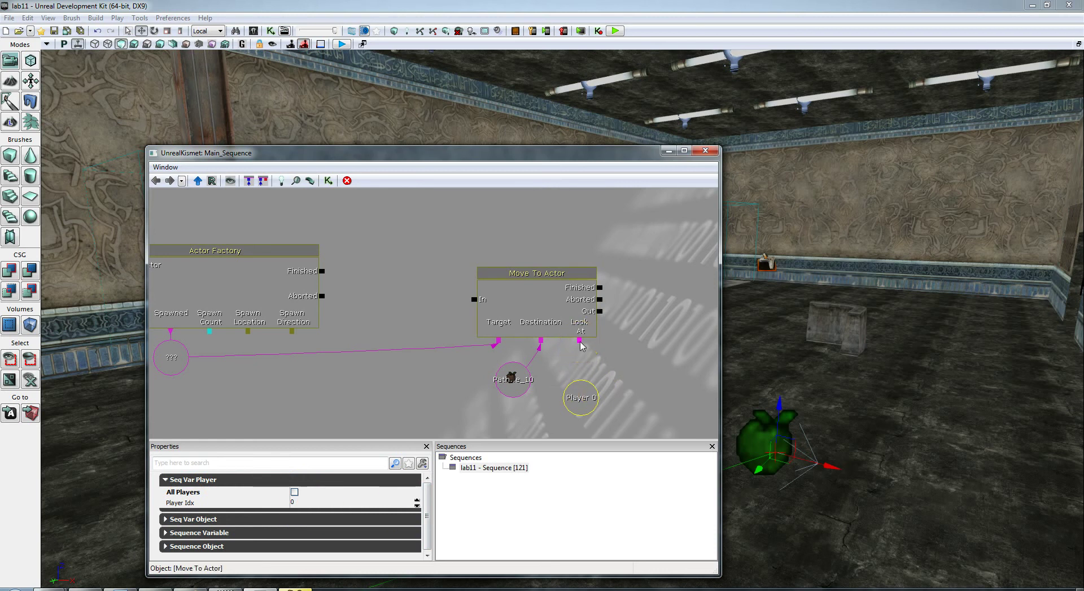
- Link Move To Actor's Look At to the Player 0 variable, and the Actor Factory's Finished output to its In input
drag(579, 341, 584, 390)
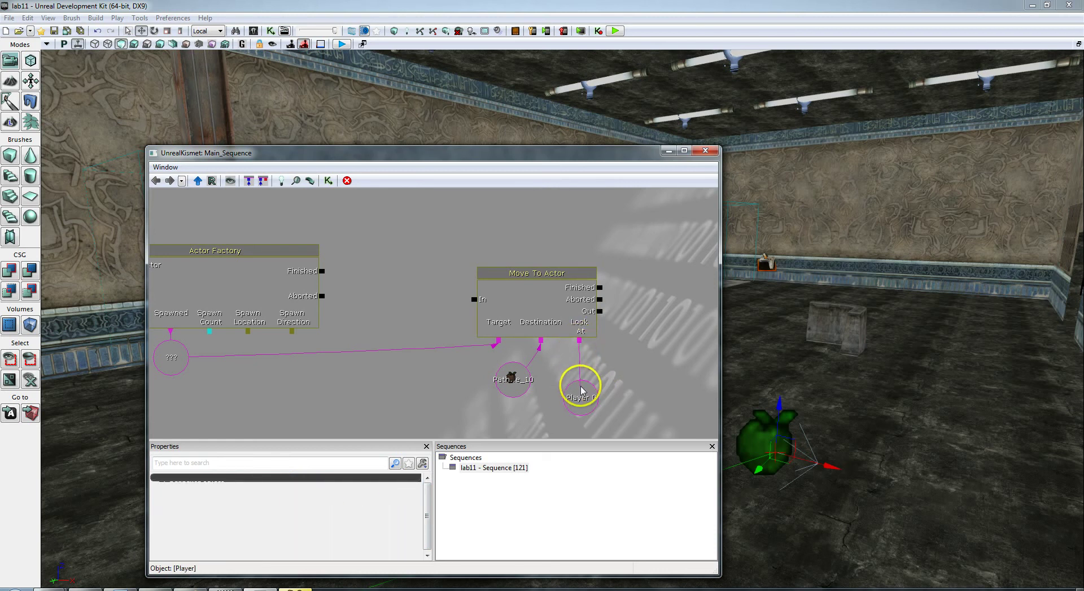
click(588, 435)
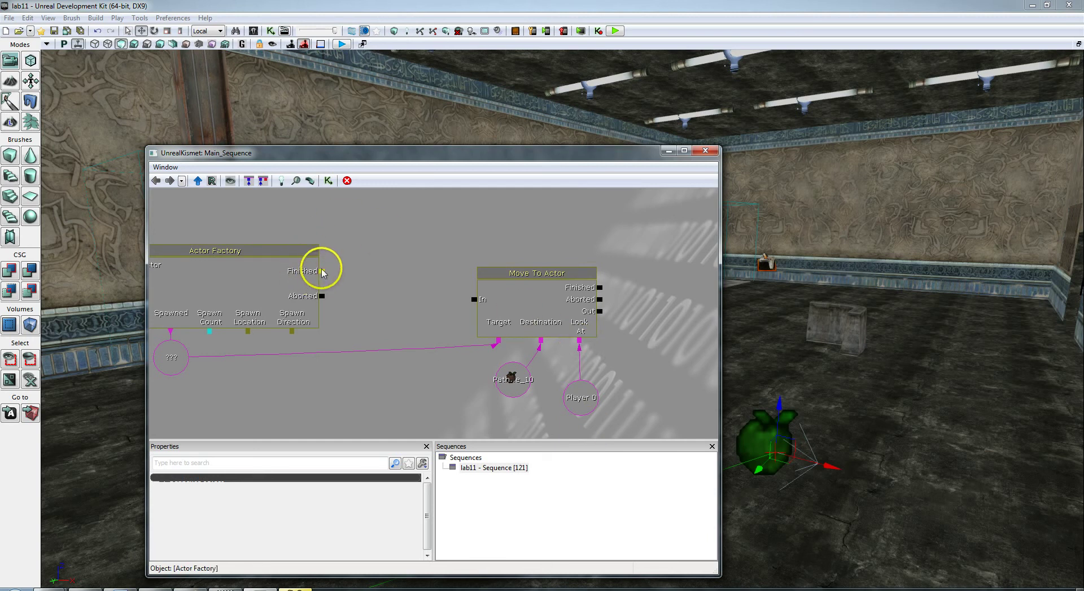
drag(321, 271, 473, 304)
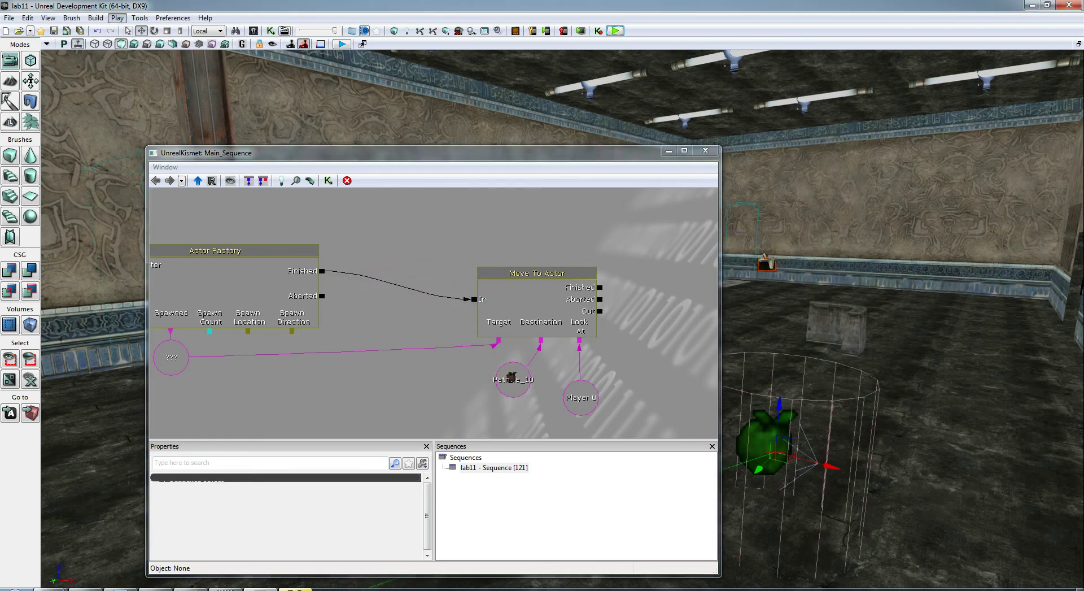
- Play the level in the editor preview, walk through the dark room to watch the spawned bot's movement, and end the preview
click(615, 32)
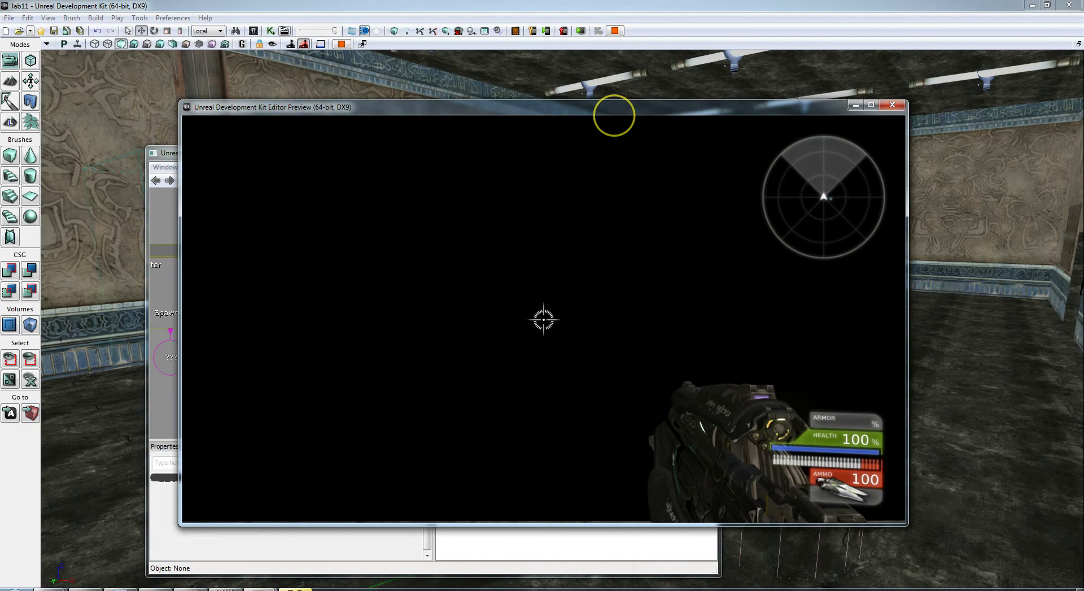
key(w)
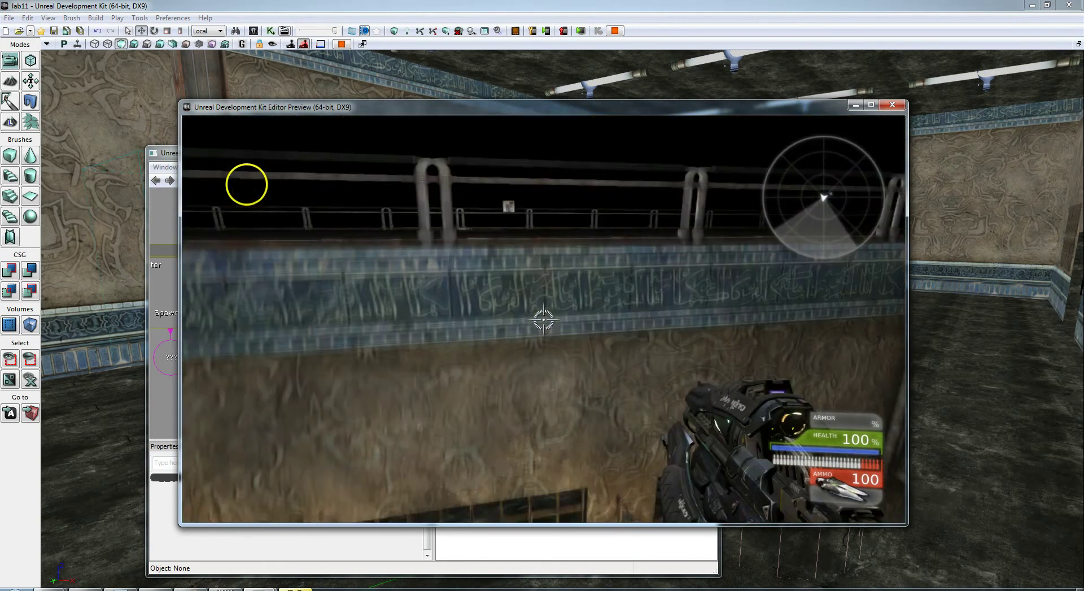
key(w)
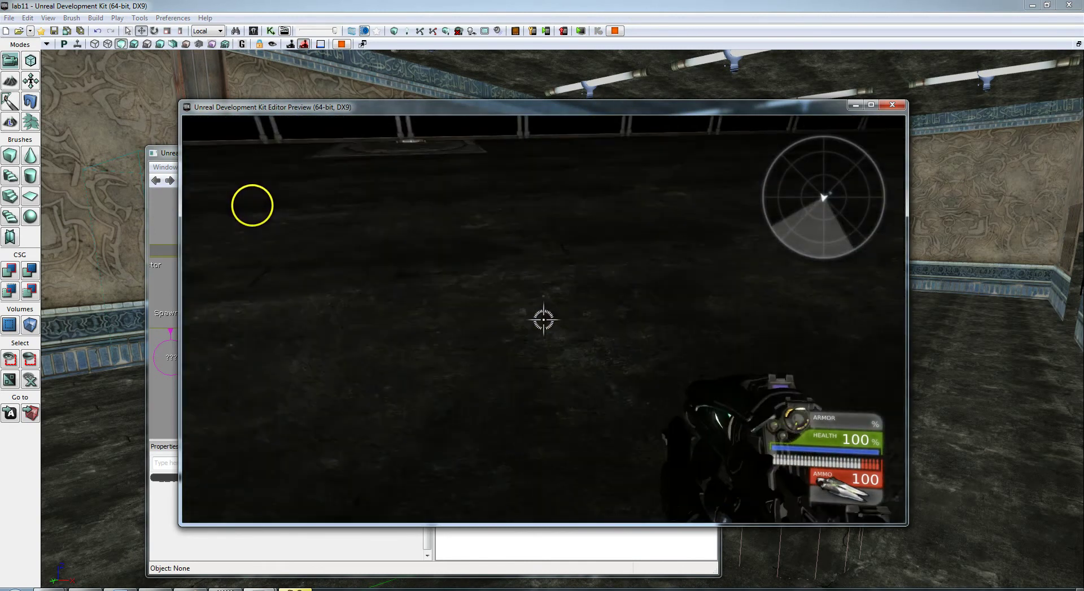
key(w)
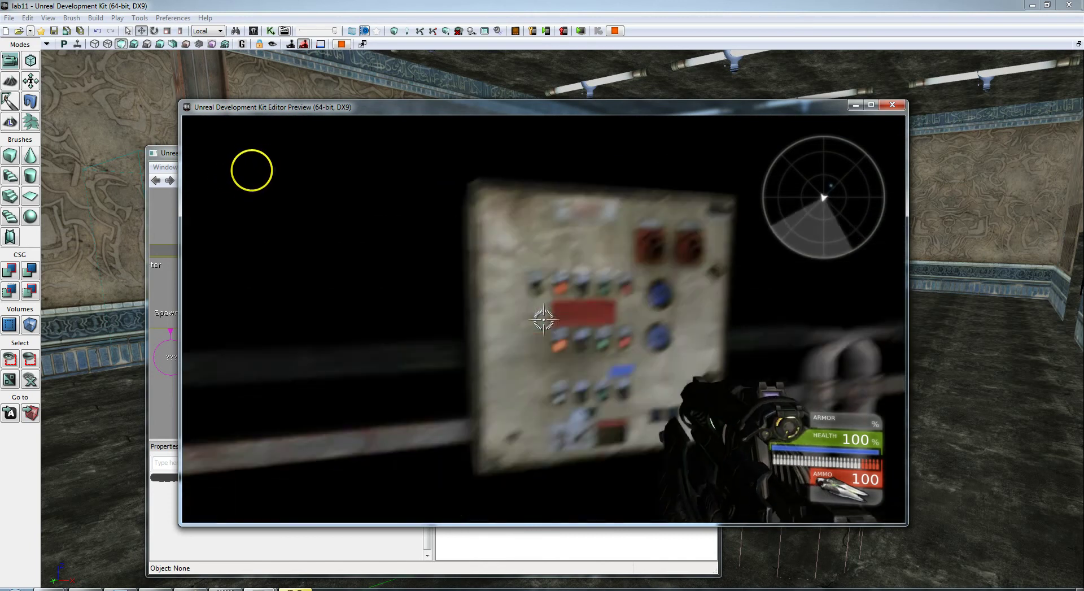
key(w)
key(w)
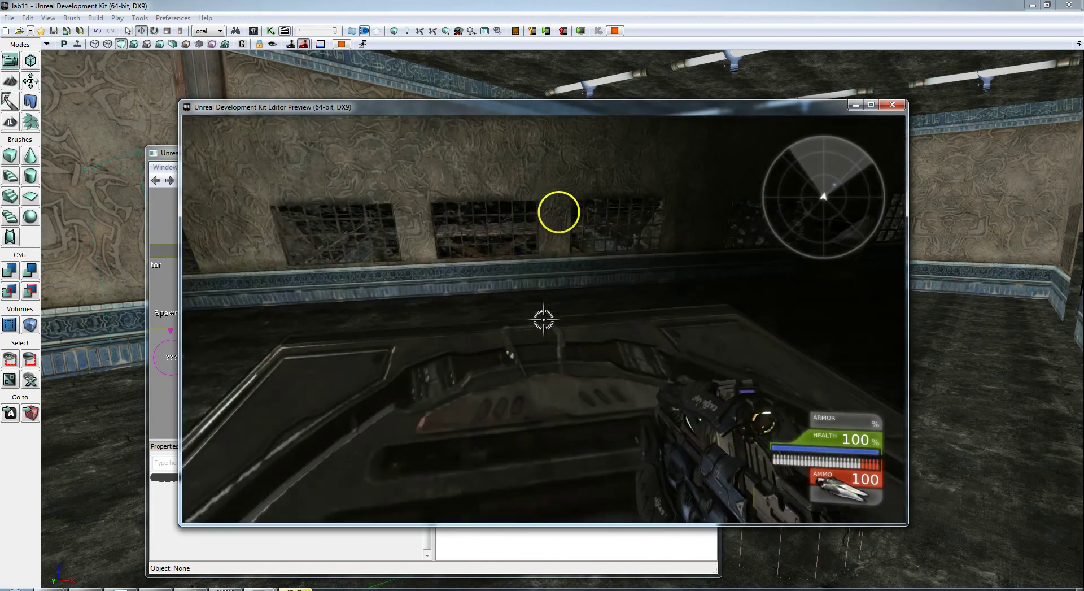
key(s)
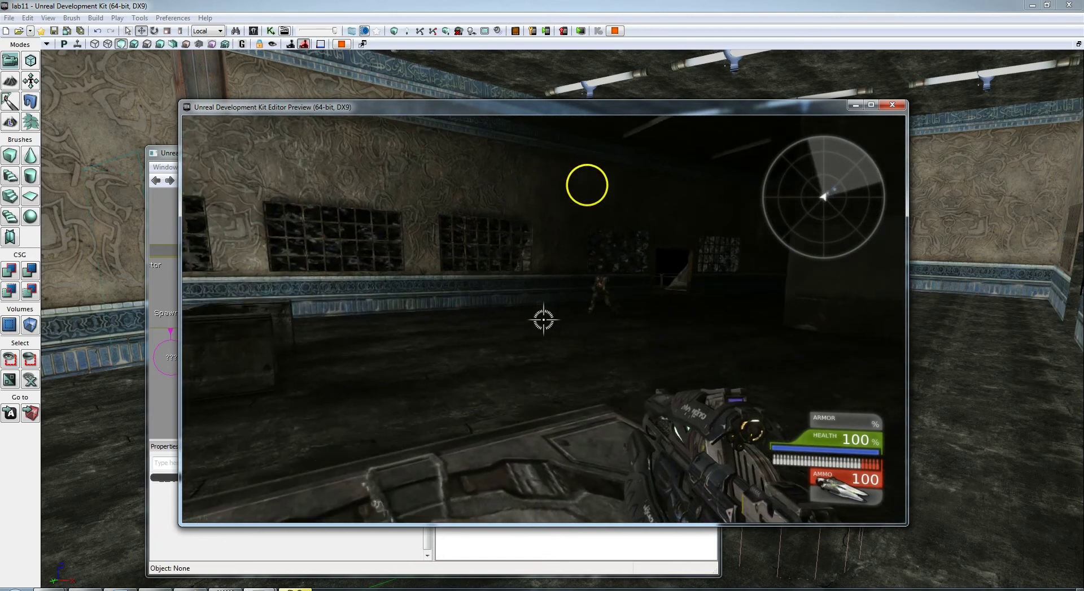
key(w)
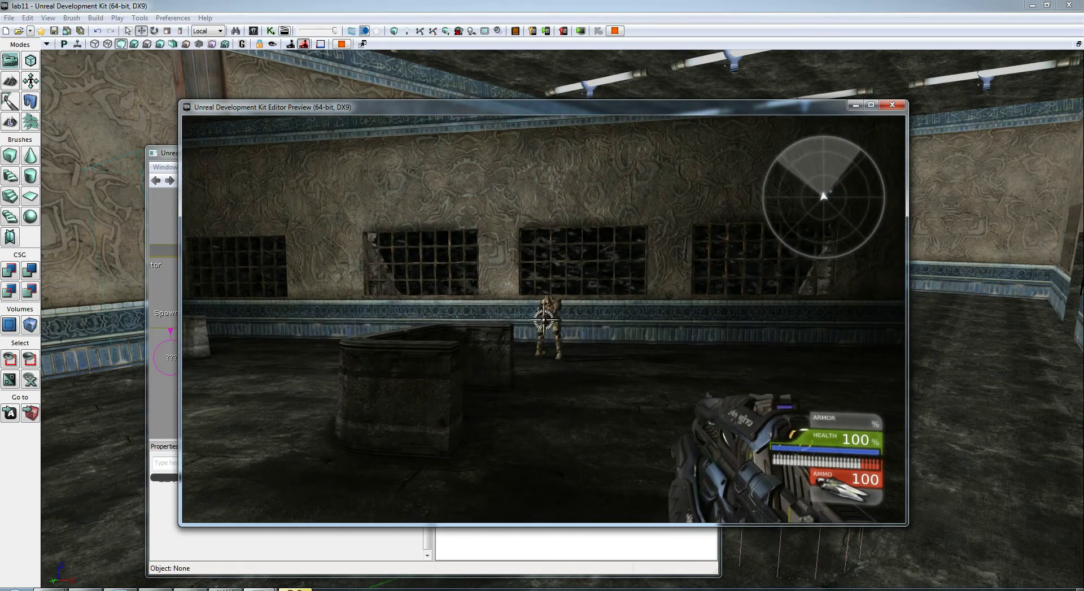
key(Escape)
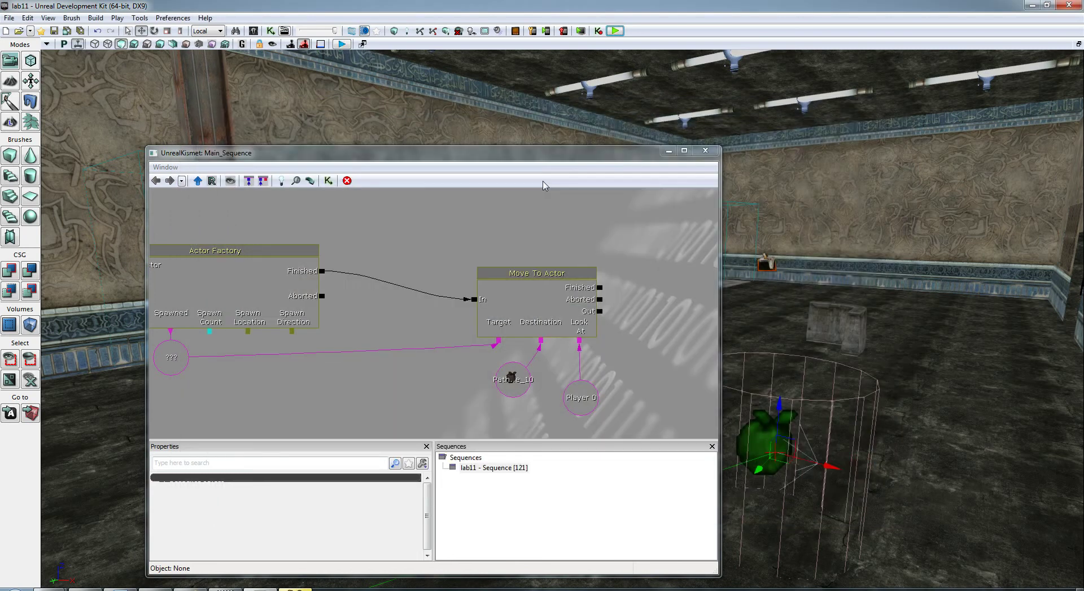
- Add a Trace action after Move To Actor and link Move To Actor's Finished output to Trace's In
click(540, 309)
drag(653, 283, 409, 285)
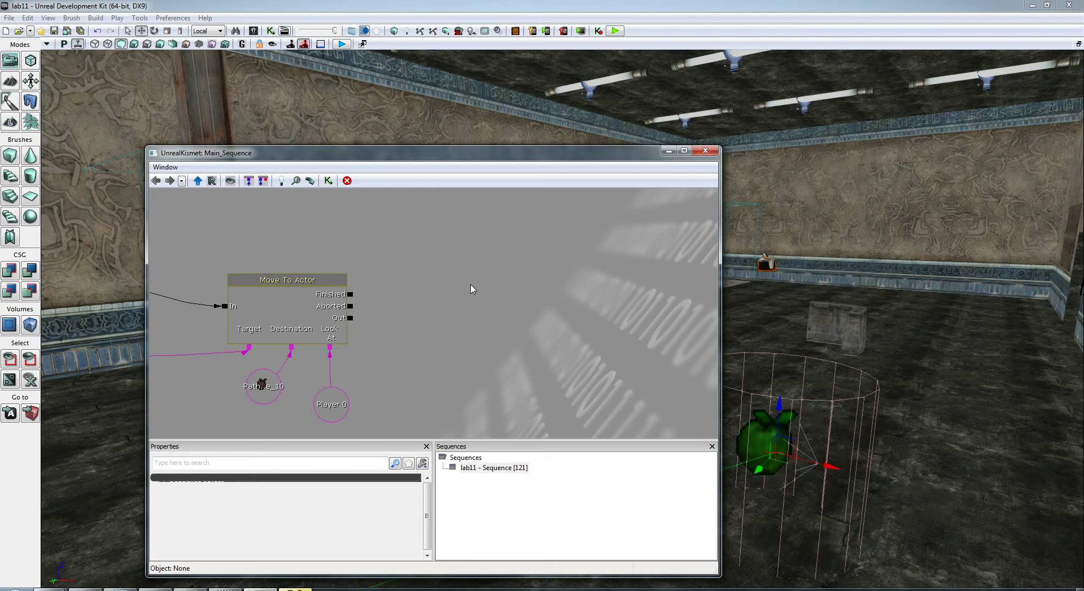
right_click(478, 271)
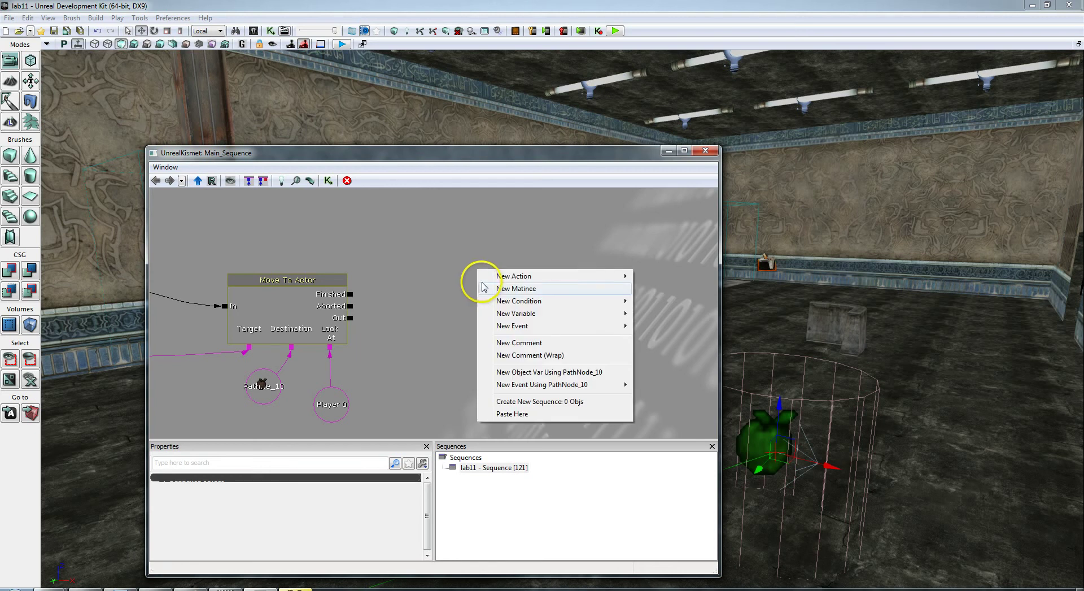
mouse_move(508, 276)
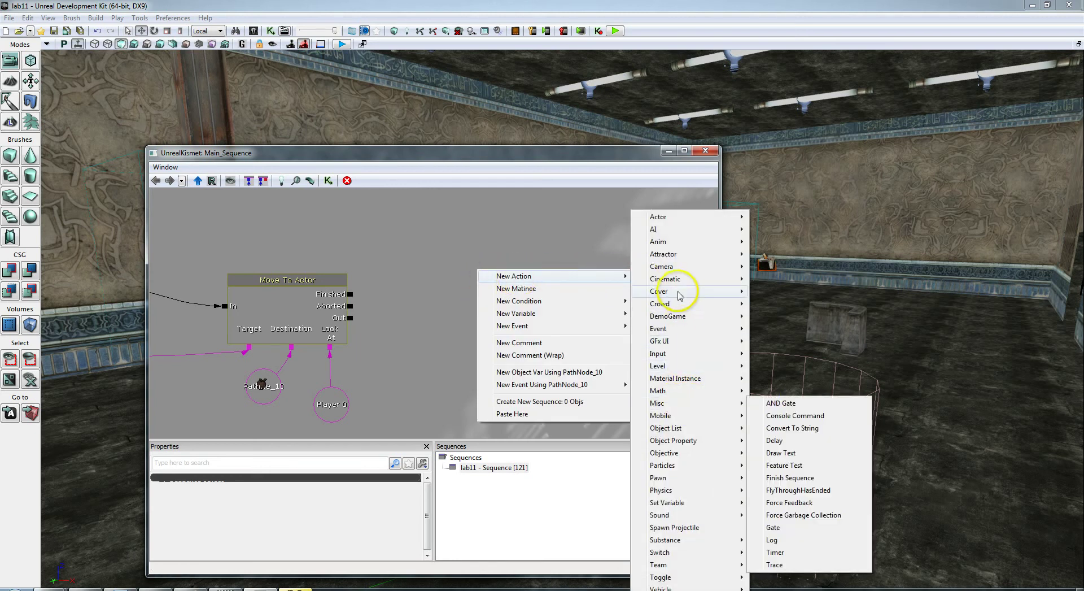
mouse_move(676, 404)
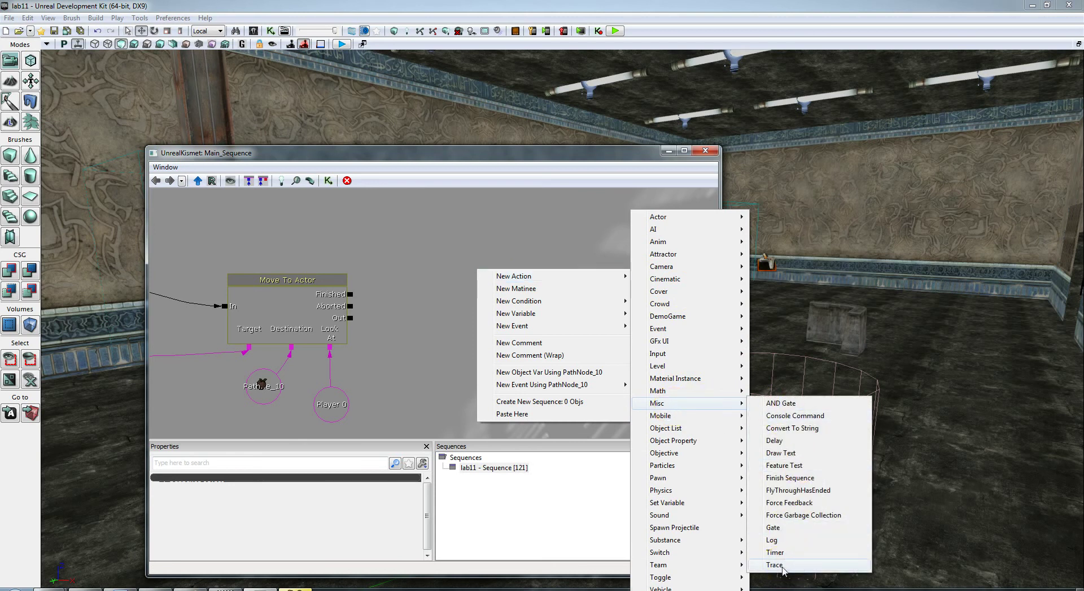
click(782, 567)
drag(497, 382, 451, 357)
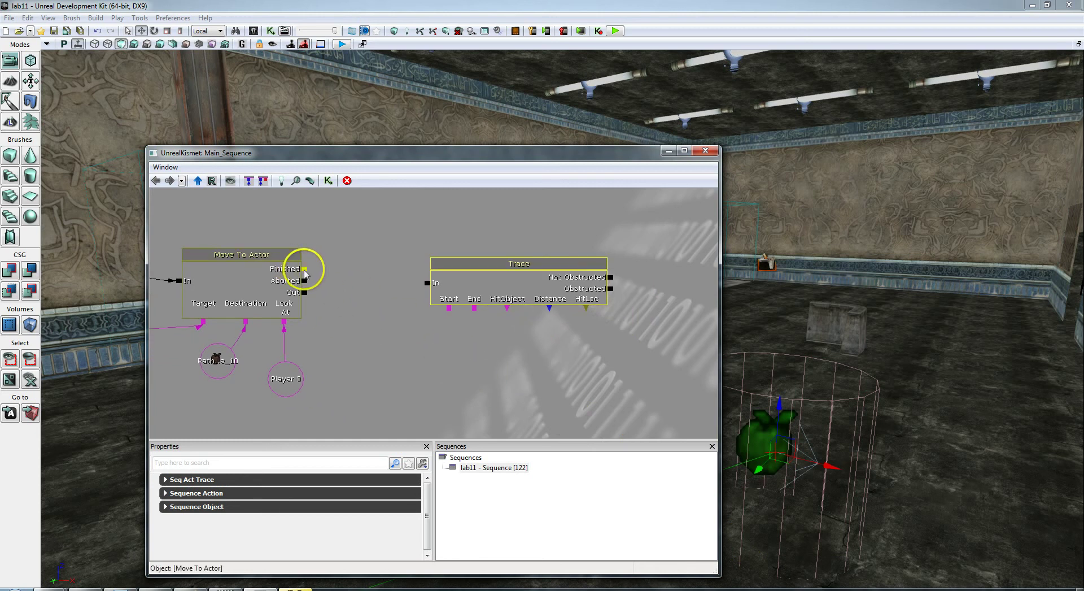
drag(305, 269, 428, 283)
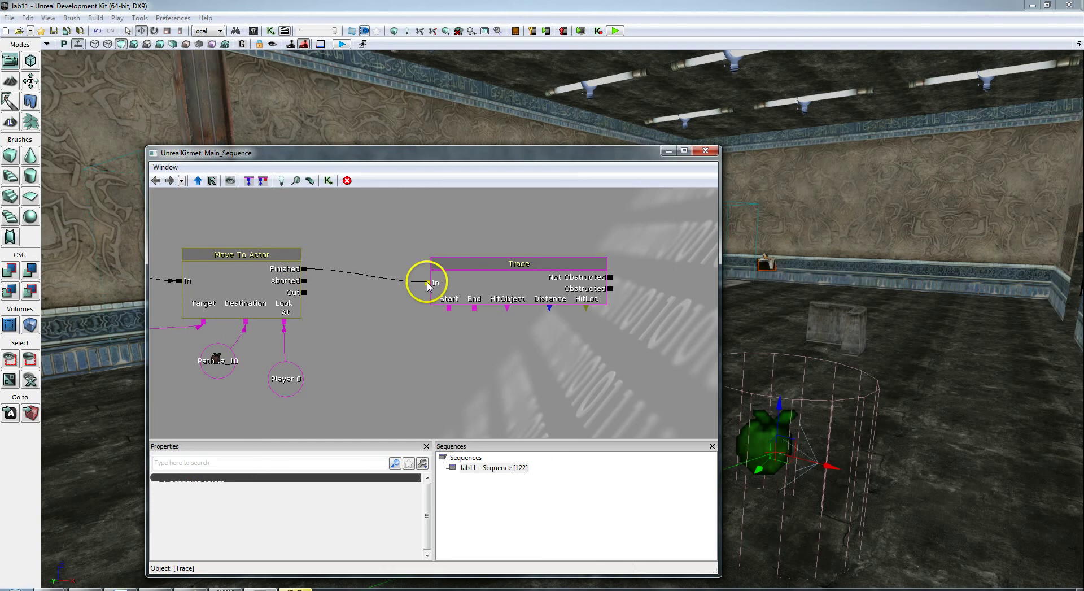
- Link Trace's Start to the Actor Factory's Spawned variable and its End to the Player 0 variable
drag(427, 357, 461, 345)
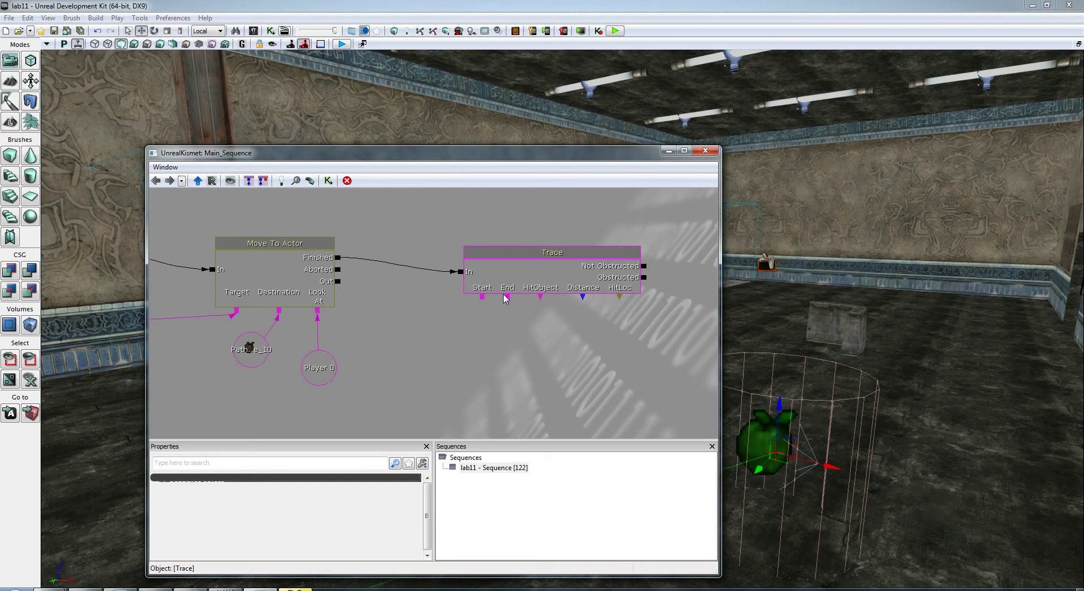
click(477, 293)
mouse_move(476, 315)
mouse_down()
mouse_move(506, 301)
mouse_move(480, 341)
mouse_move(490, 338)
mouse_up()
mouse_move(535, 299)
mouse_down()
mouse_move(290, 335)
mouse_move(151, 332)
mouse_move(261, 331)
mouse_up()
mouse_move(380, 363)
mouse_down()
mouse_move(249, 344)
mouse_move(185, 303)
mouse_up()
mouse_move(530, 255)
mouse_down()
mouse_move(444, 314)
mouse_move(353, 327)
mouse_up()
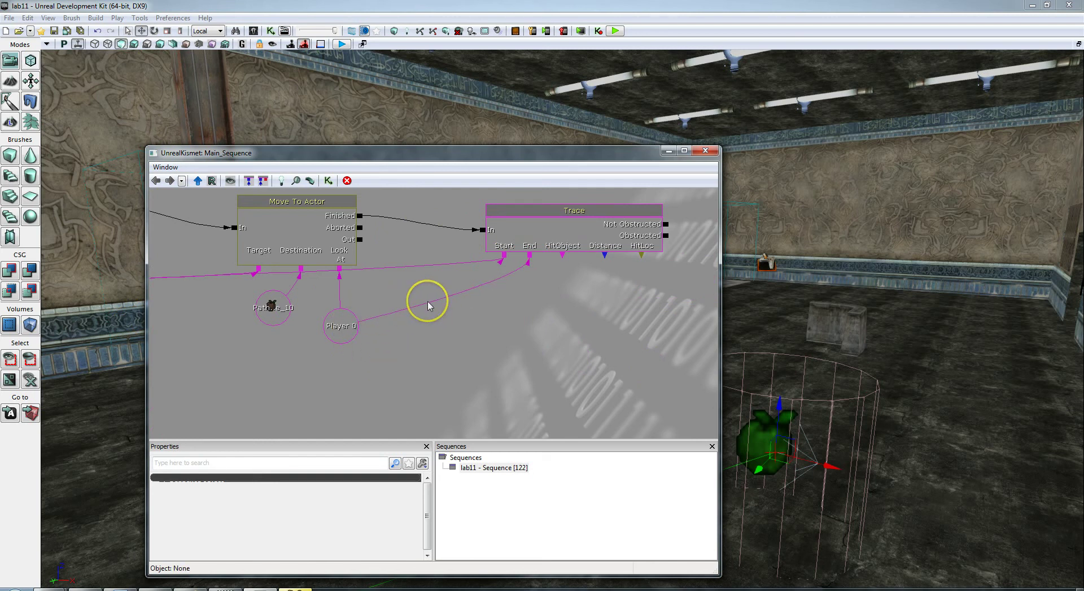
- Check the Trace action's properties and add a Start Firing At action after it
click(345, 315)
mouse_move(661, 337)
mouse_down()
mouse_move(564, 341)
mouse_move(468, 384)
mouse_up()
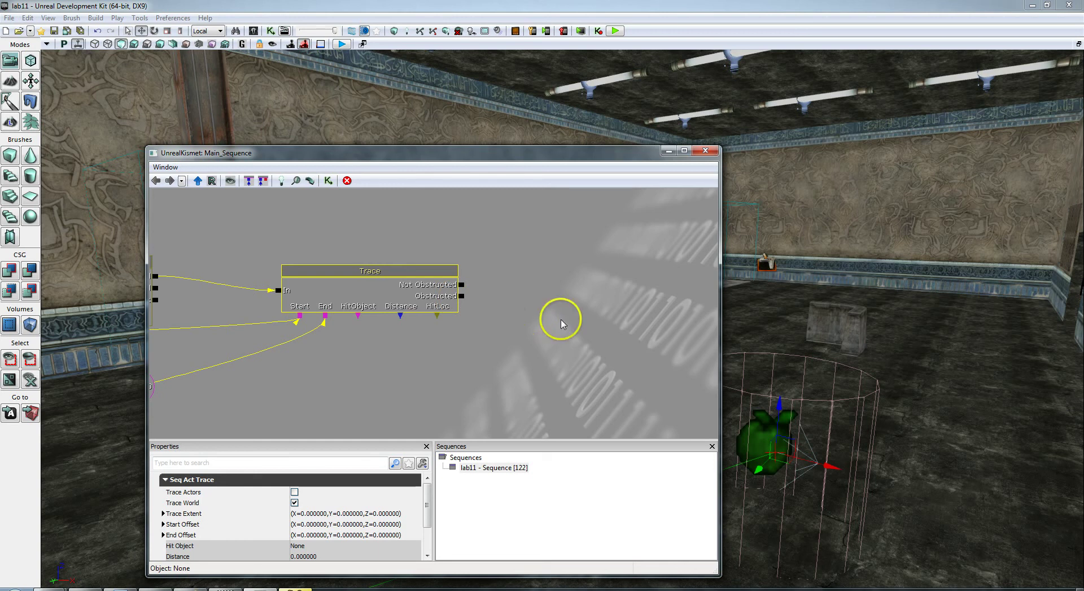
drag(581, 320, 477, 346)
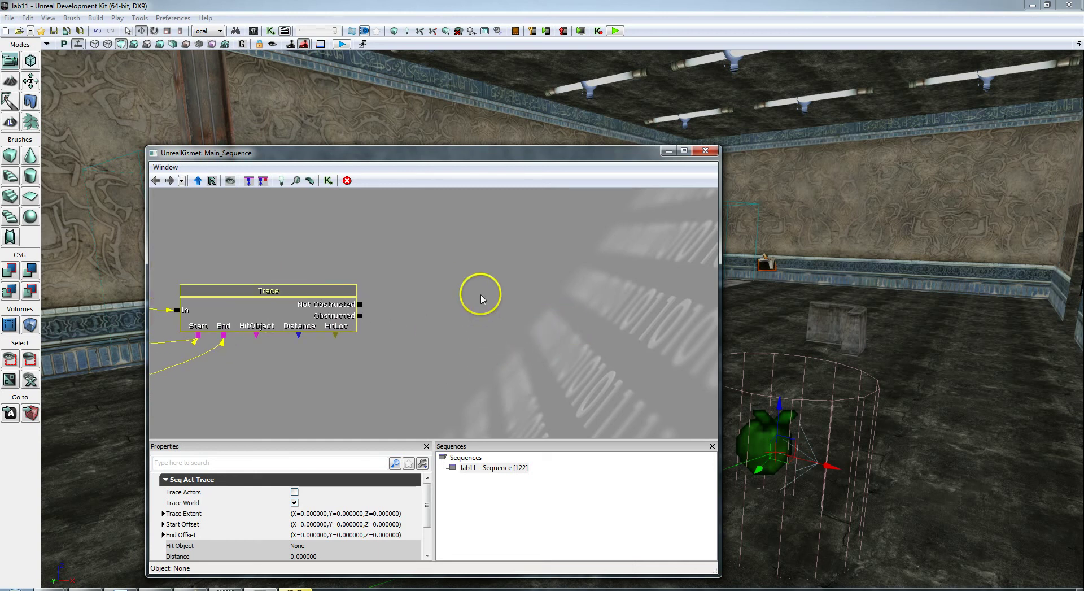
right_click(481, 277)
mouse_move(537, 285)
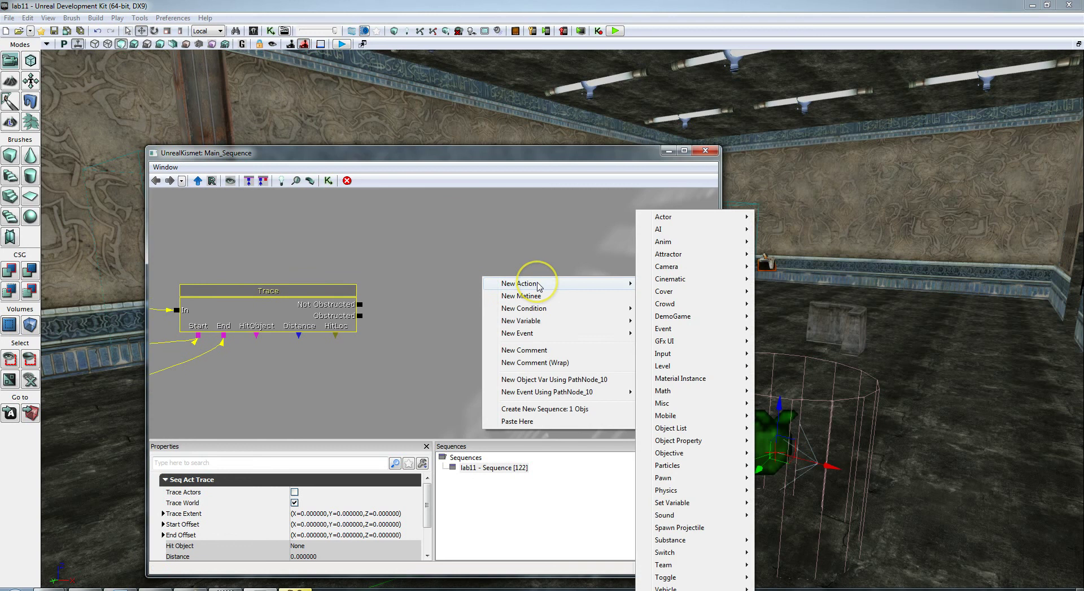
mouse_move(658, 230)
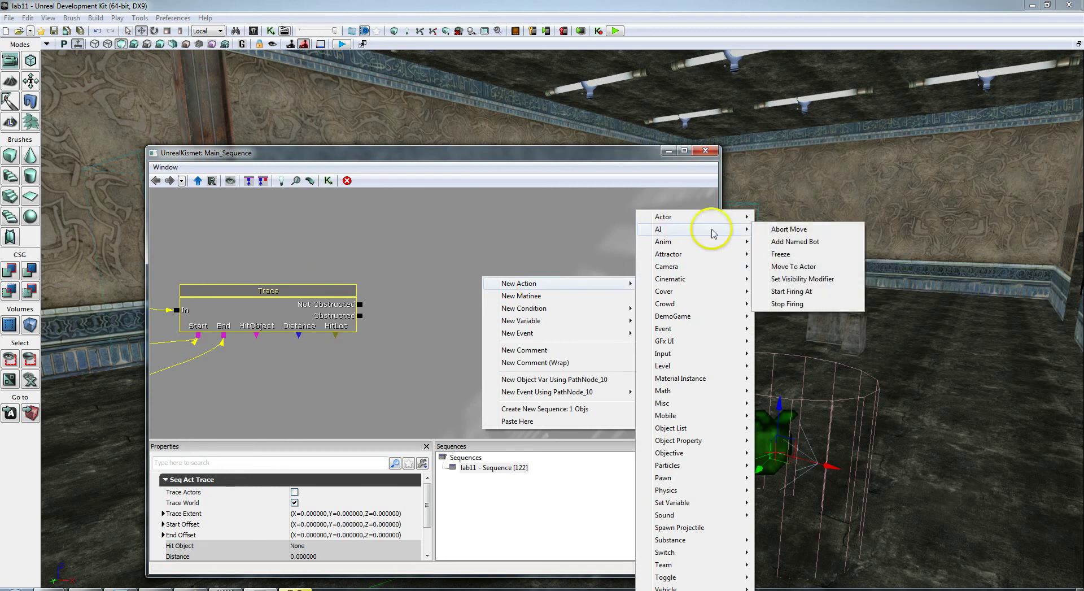
click(799, 292)
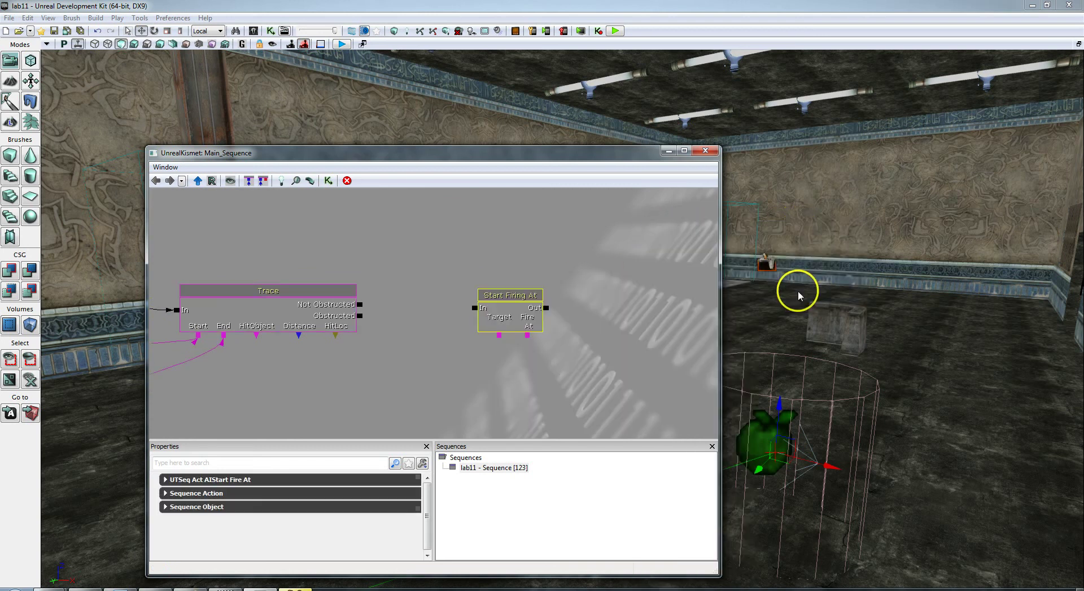
- Add a Delay action after Start Firing At
drag(590, 338, 514, 314)
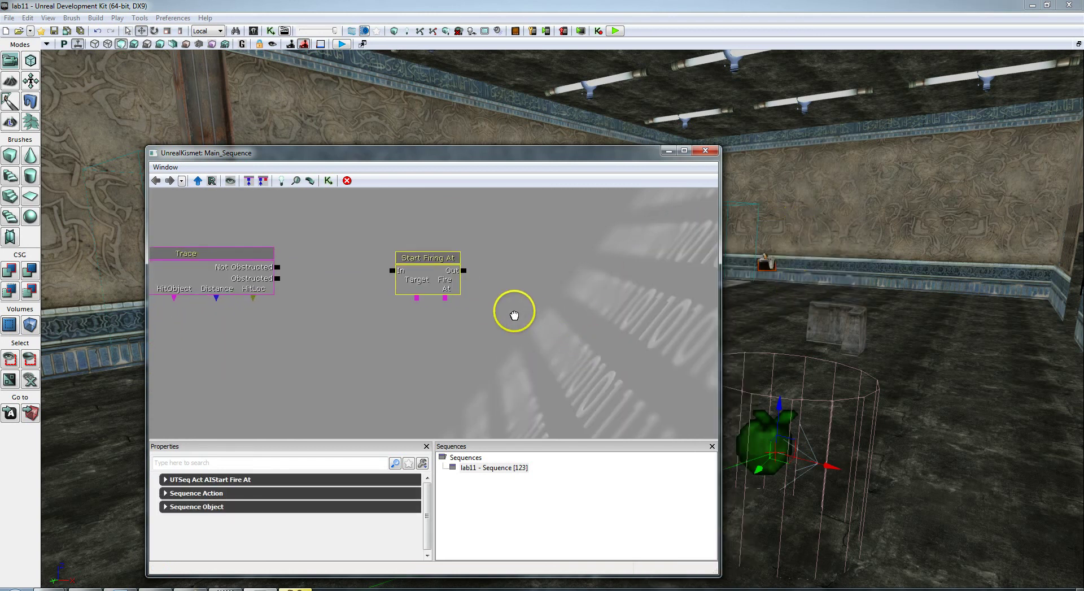
right_click(529, 237)
mouse_move(563, 243)
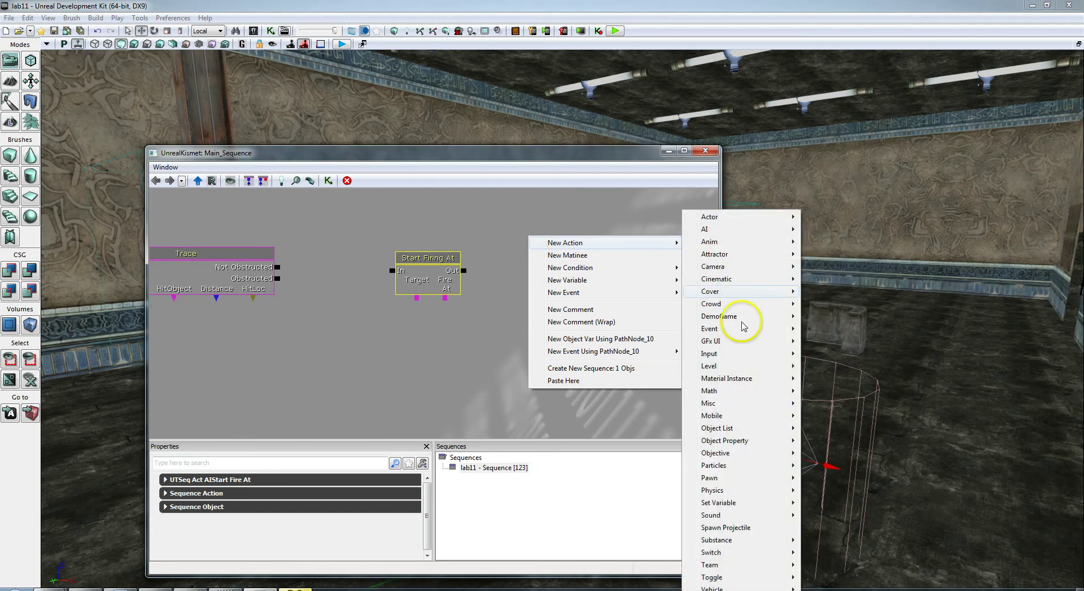
mouse_move(720, 405)
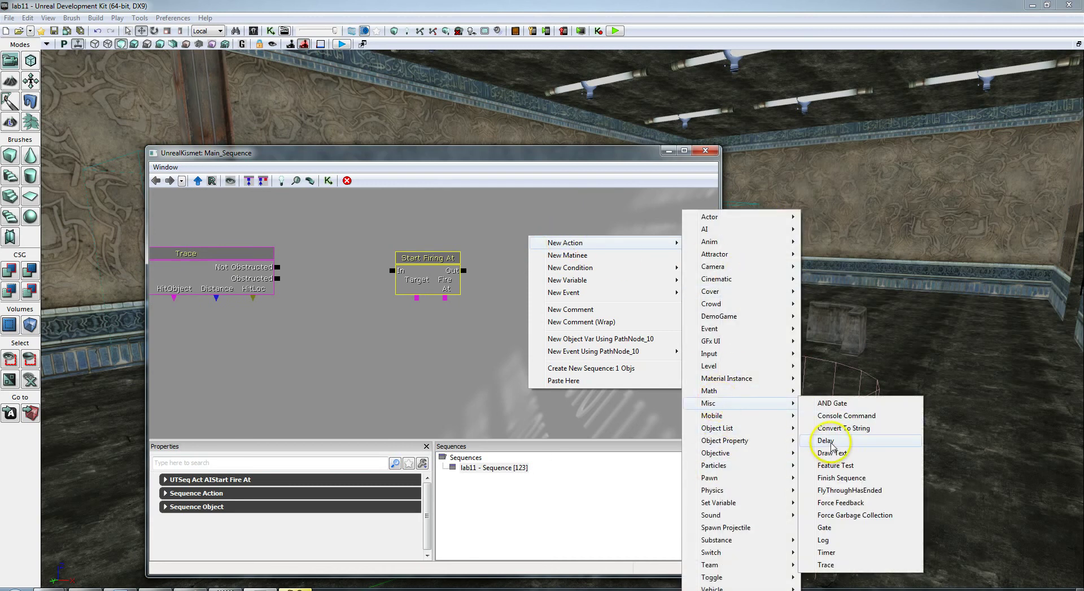
click(825, 440)
- Add an AI Stop Firing action after the Delay
drag(592, 368, 491, 369)
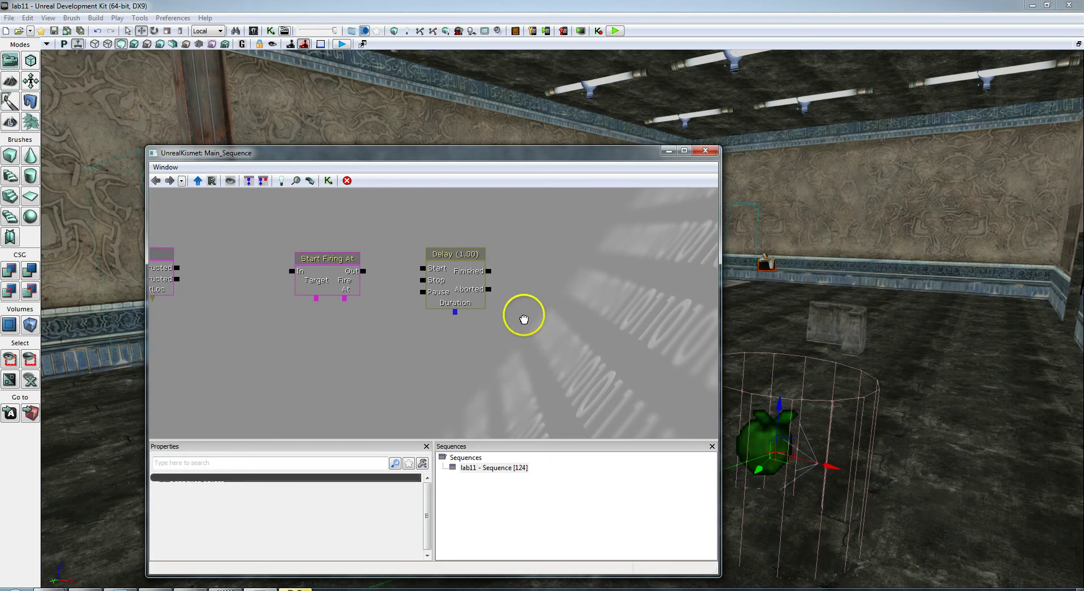
right_click(569, 243)
mouse_move(599, 249)
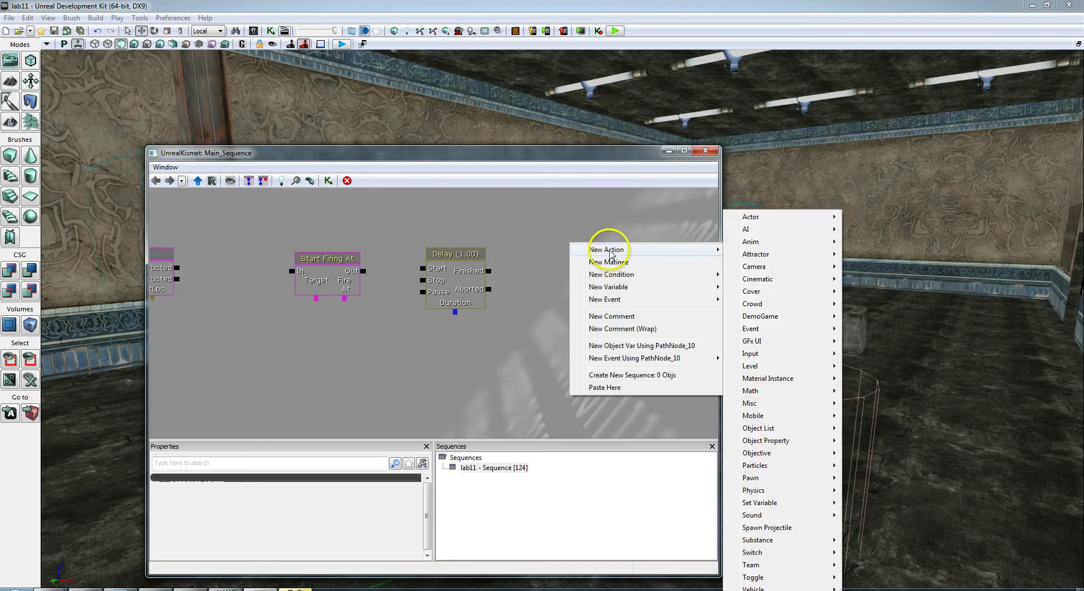
mouse_move(762, 231)
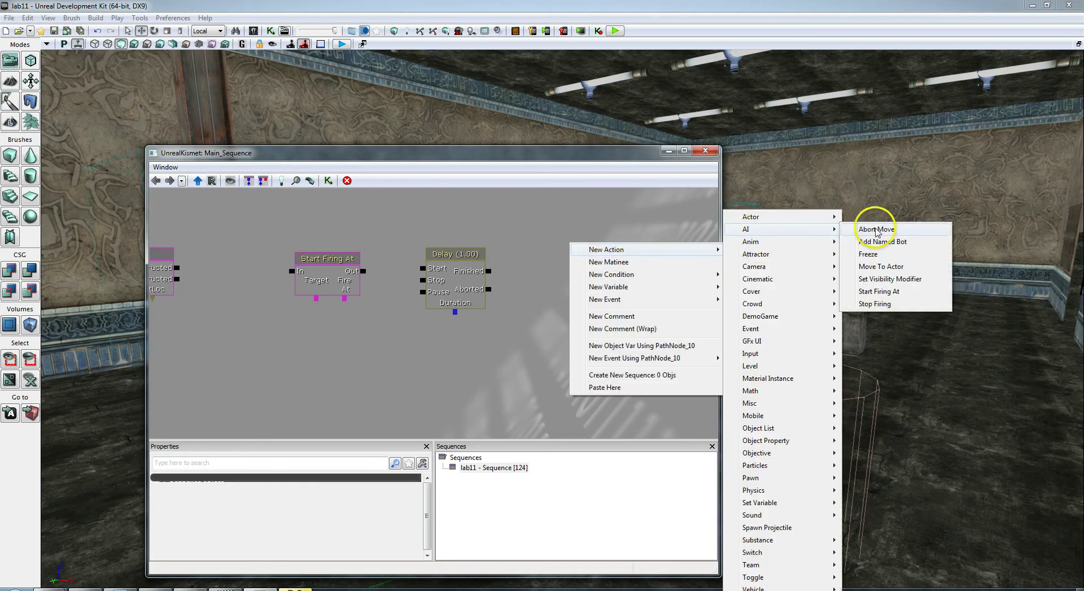
click(875, 304)
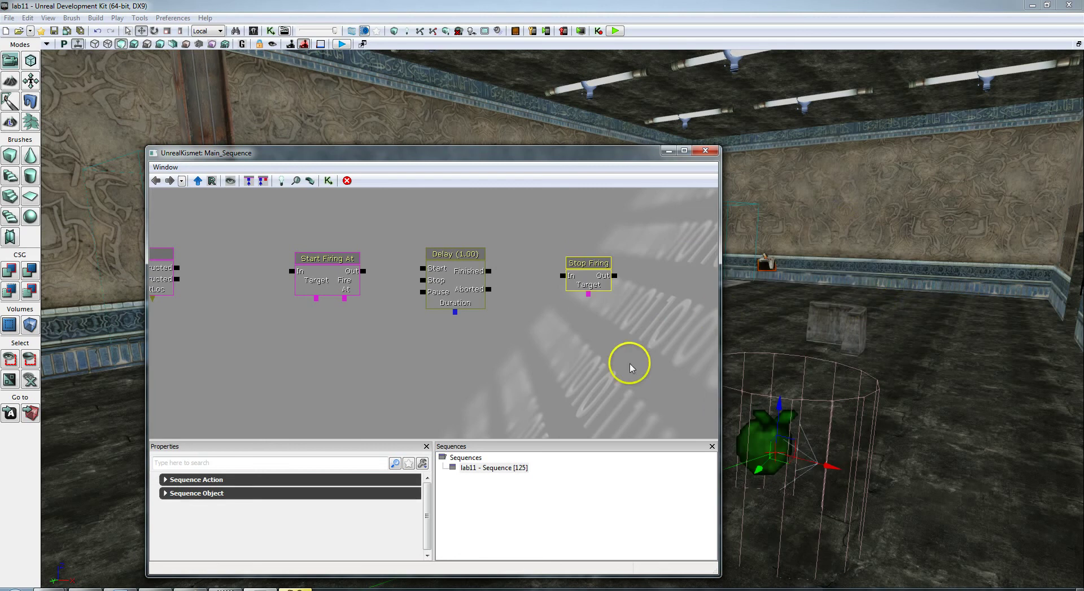
- Add a second Delay action after Stop Firing
drag(629, 363, 523, 344)
right_click(615, 233)
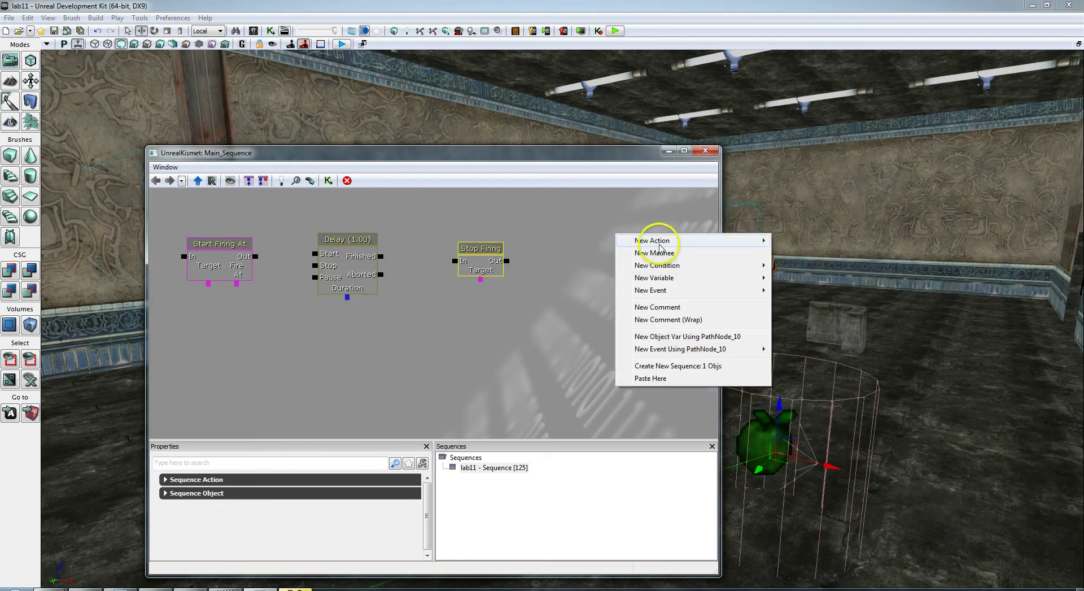
mouse_move(653, 240)
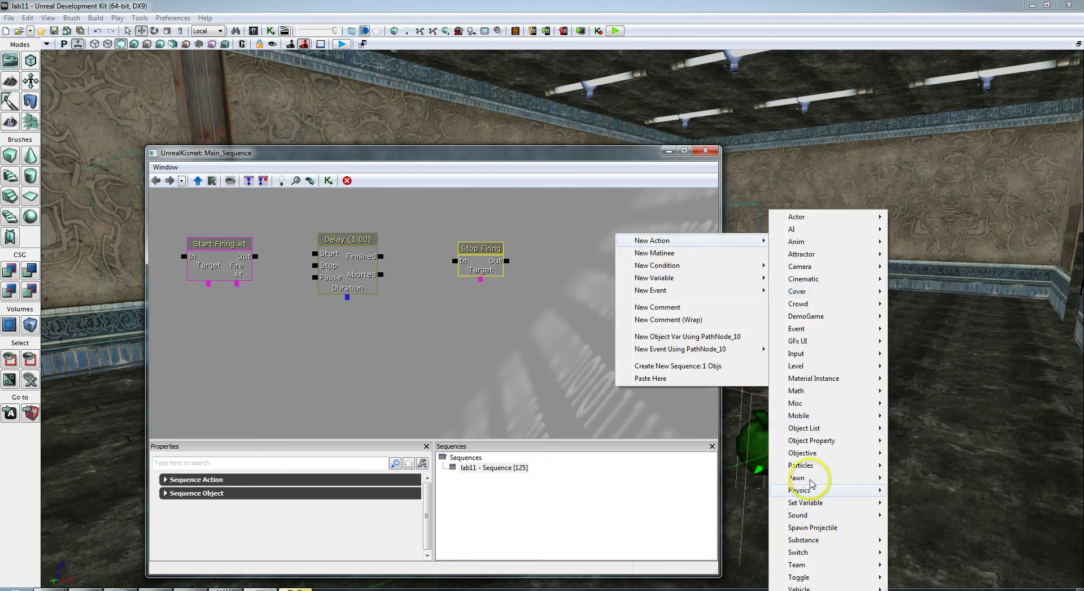
mouse_move(869, 403)
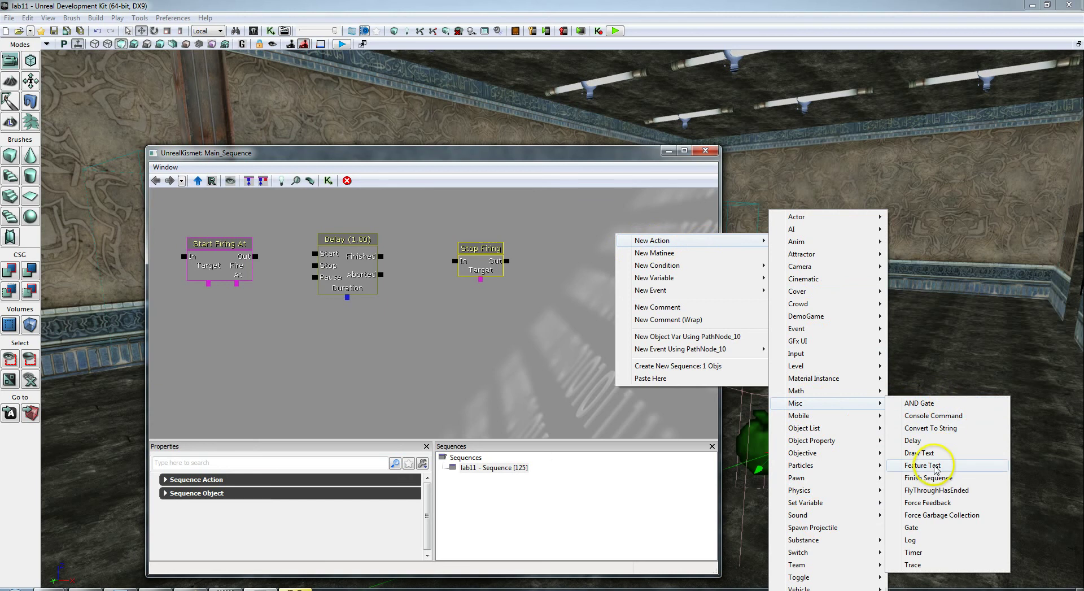
click(940, 440)
- Set the duration of the Delay between Start Firing At and Stop Firing to 2
drag(600, 379, 678, 409)
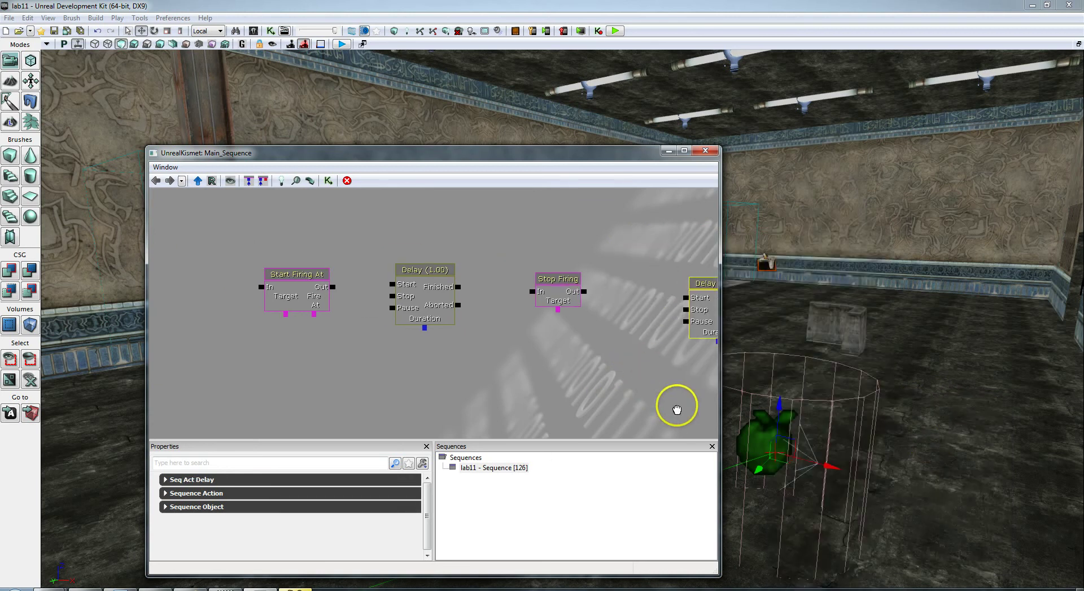
click(418, 274)
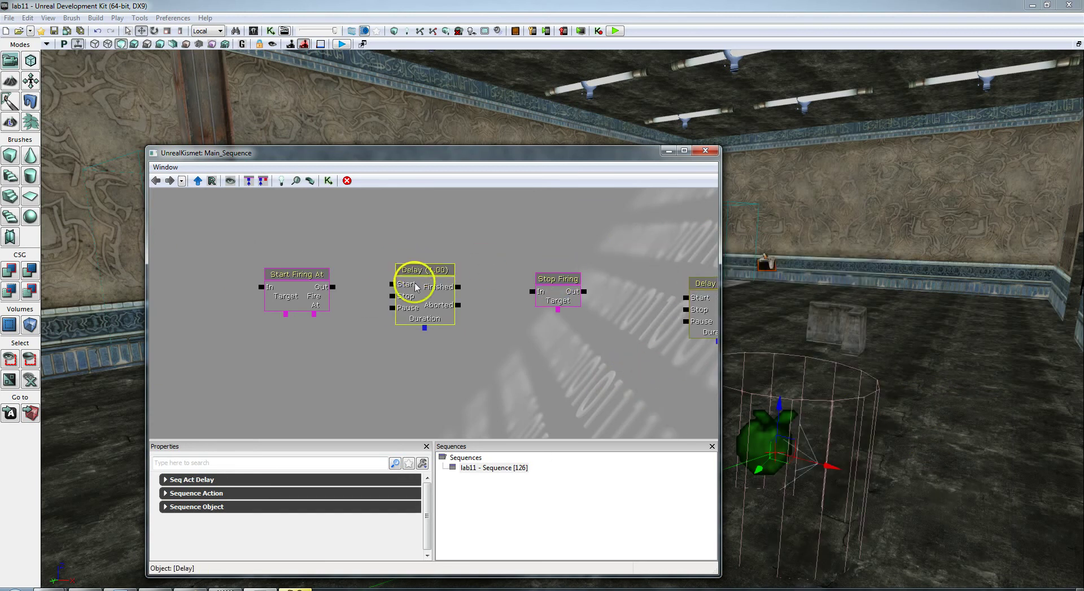
click(231, 479)
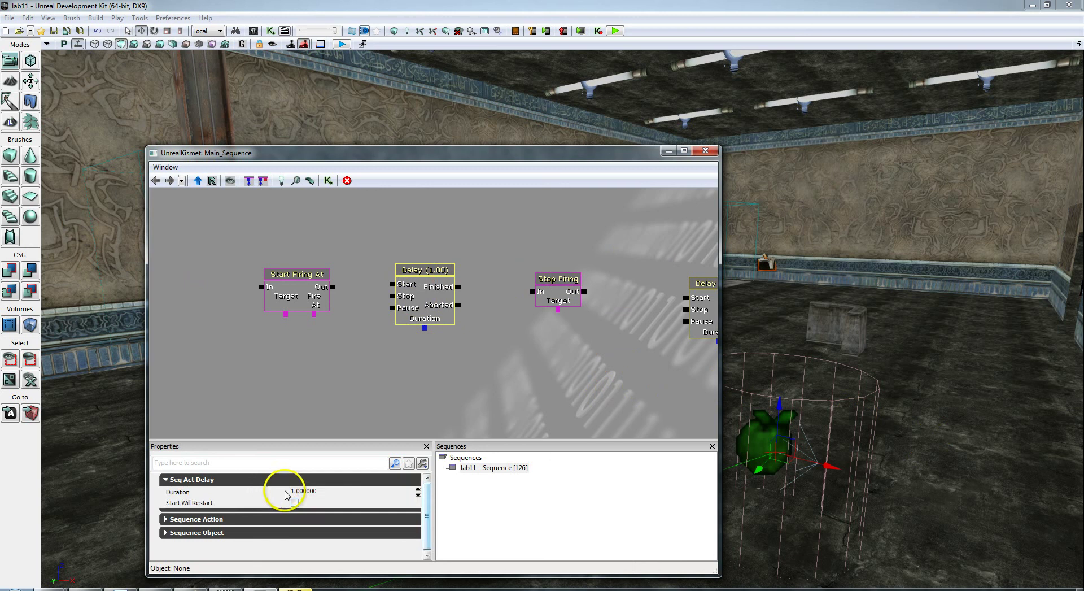
click(305, 492)
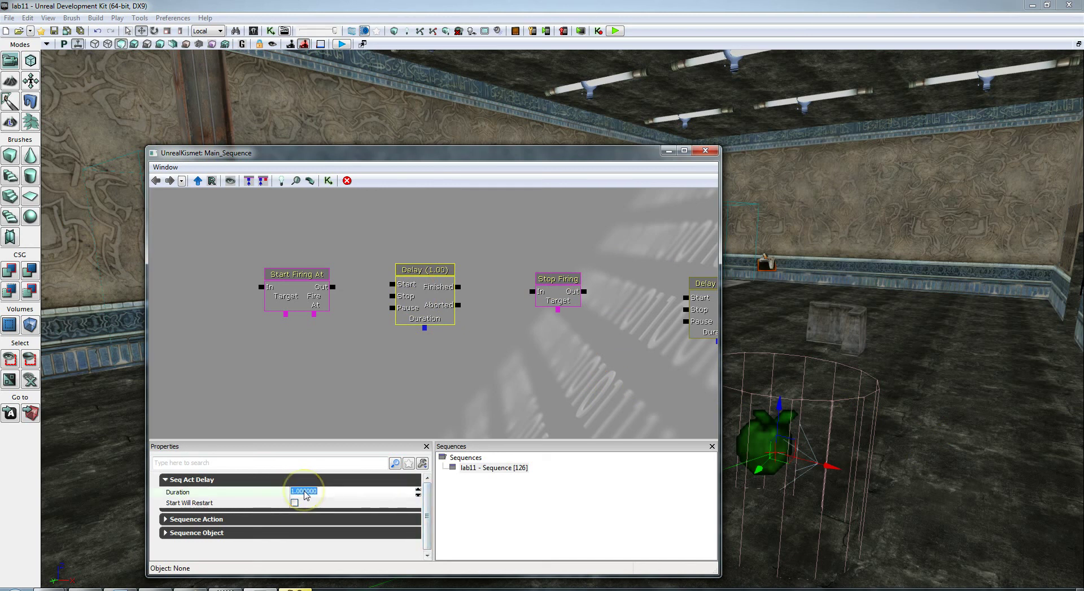
text(2)
click(358, 392)
- Chain Trace's Not Obstructed output through Start Firing At and the 2-second Delay's Finished output to Stop Firing
drag(297, 382, 455, 405)
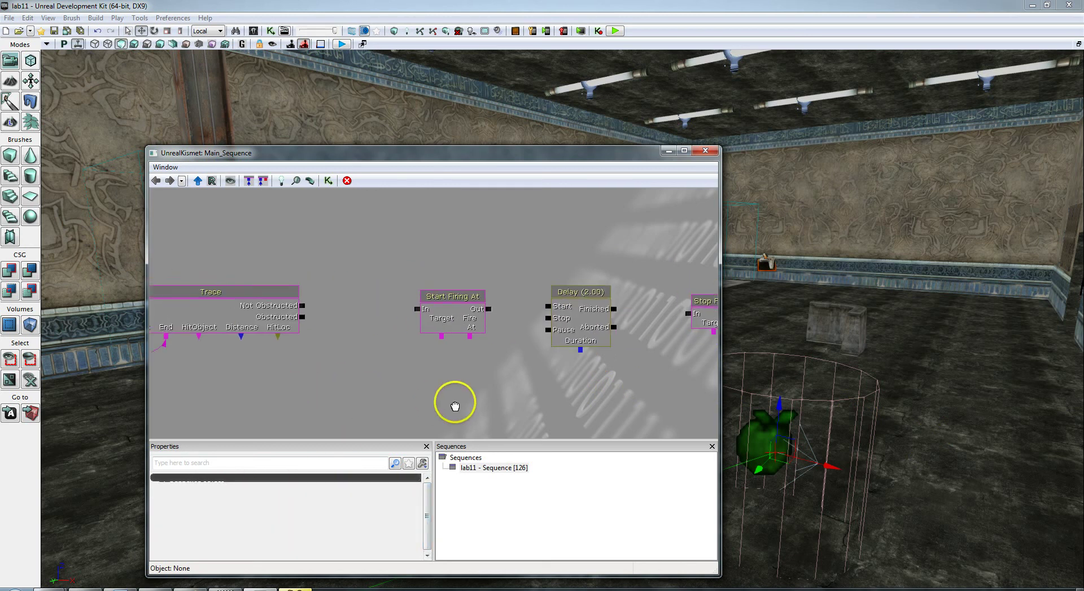
drag(312, 306, 419, 310)
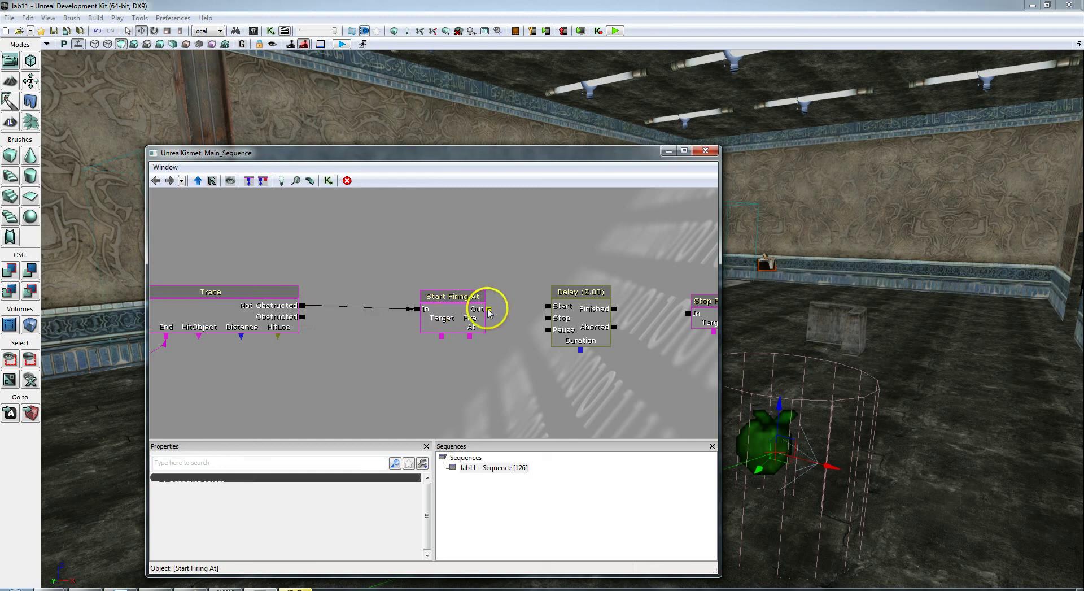
drag(488, 308, 551, 307)
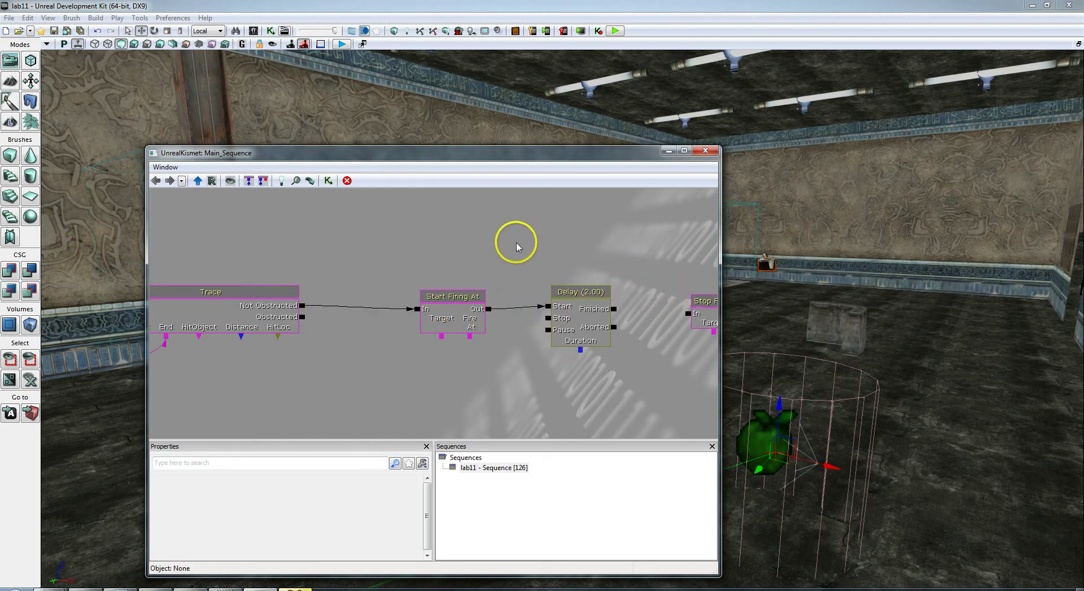
drag(631, 249, 428, 240)
drag(405, 301, 631, 317)
- Link Start Firing At's Target to the Actor Factory's Spawned variable and its Fire At to the Player 0 variable
drag(465, 368, 588, 353)
mouse_move(498, 346)
mouse_down()
mouse_move(547, 375)
mouse_move(554, 320)
mouse_up()
scroll(542, 373, down, 1)
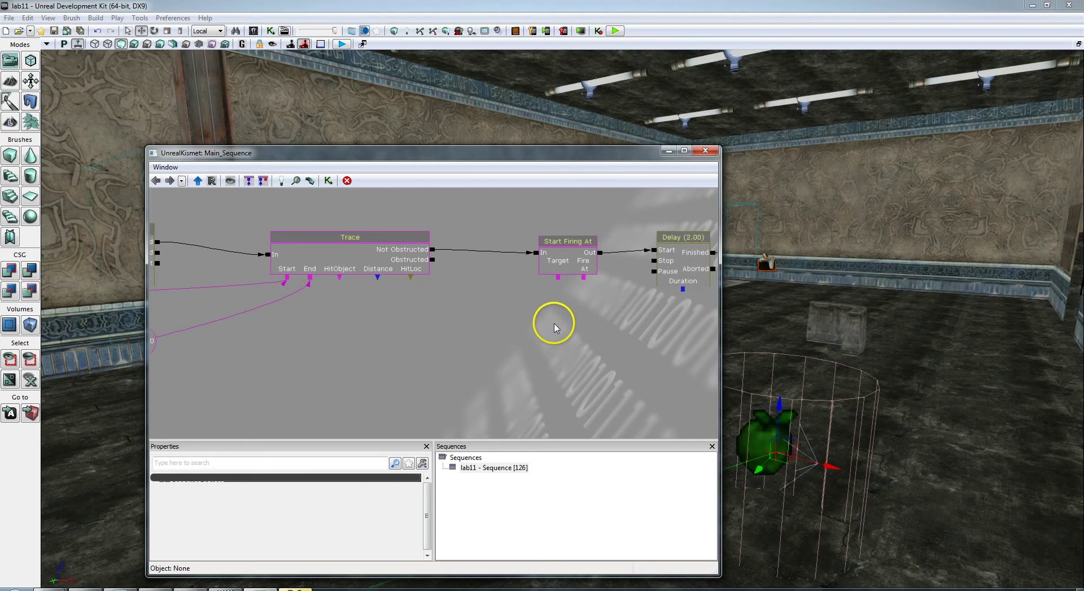
drag(558, 278, 301, 315)
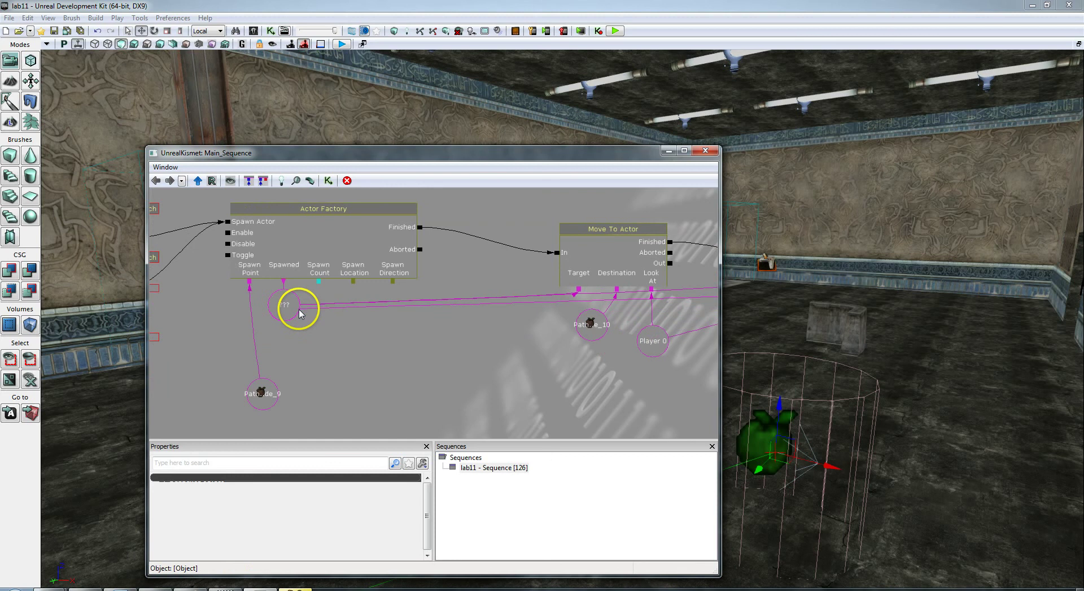
mouse_move(371, 337)
mouse_down()
mouse_move(442, 341)
mouse_move(315, 311)
mouse_up()
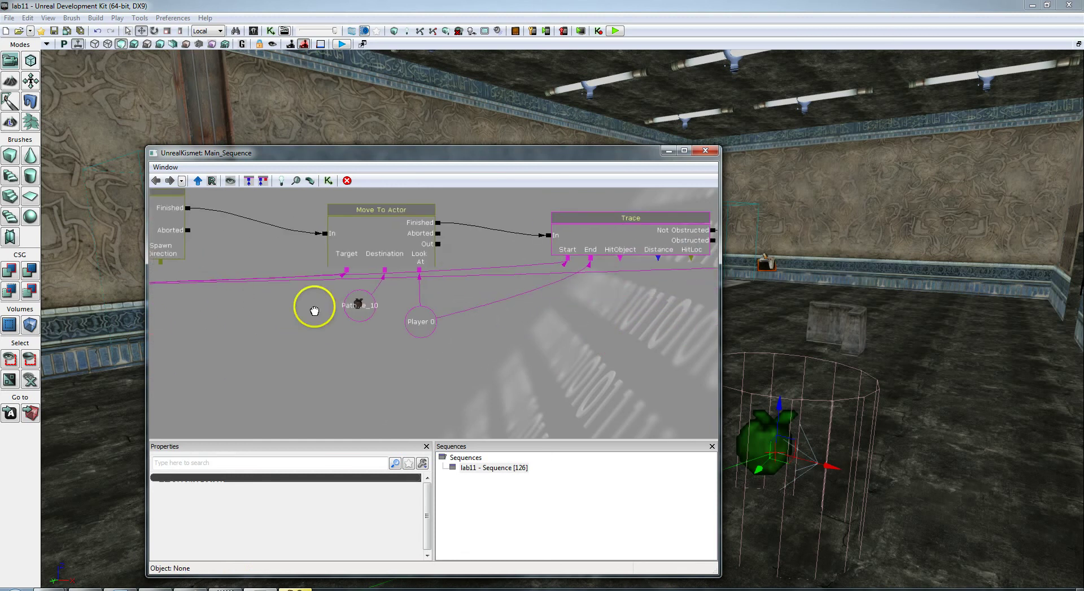
mouse_move(581, 325)
mouse_down()
mouse_move(522, 337)
mouse_move(270, 332)
mouse_up()
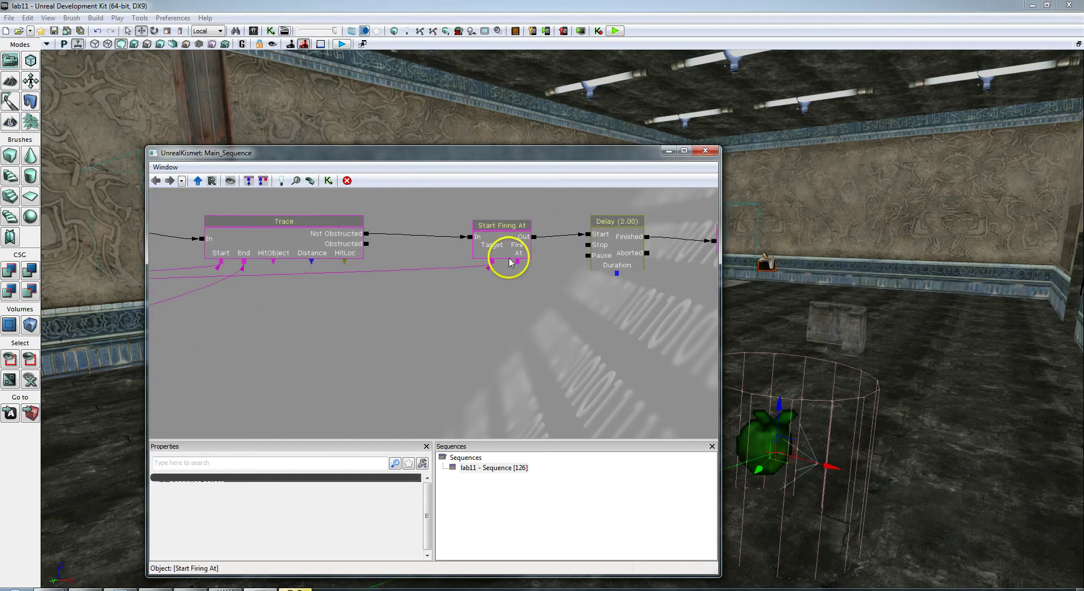
drag(518, 263, 267, 328)
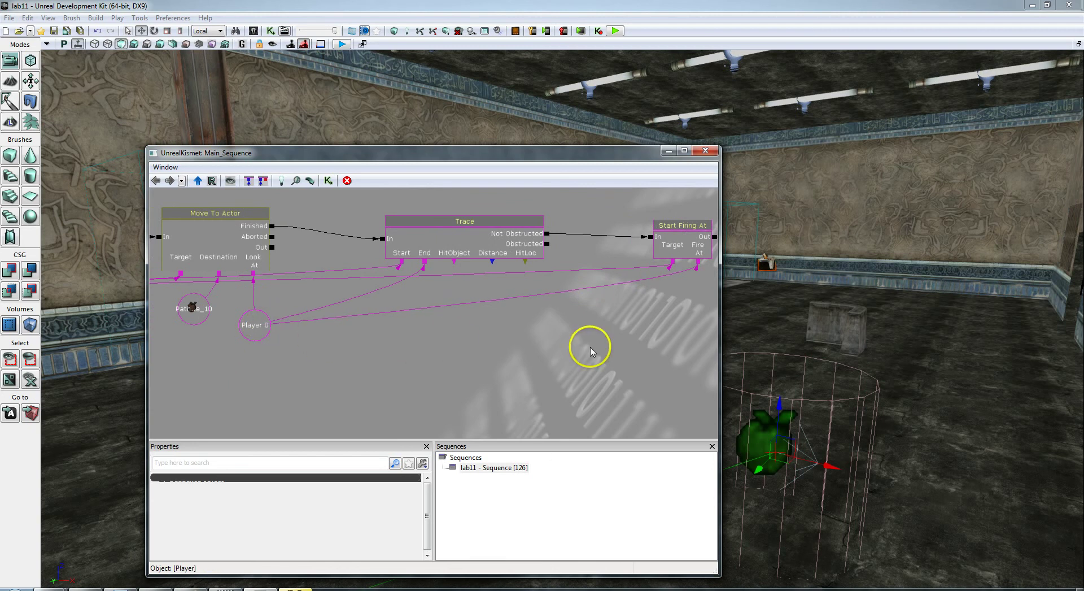
- Link Stop Firing's Target to the Actor Factory's Spawned variable
drag(590, 350, 230, 359)
drag(504, 337, 411, 316)
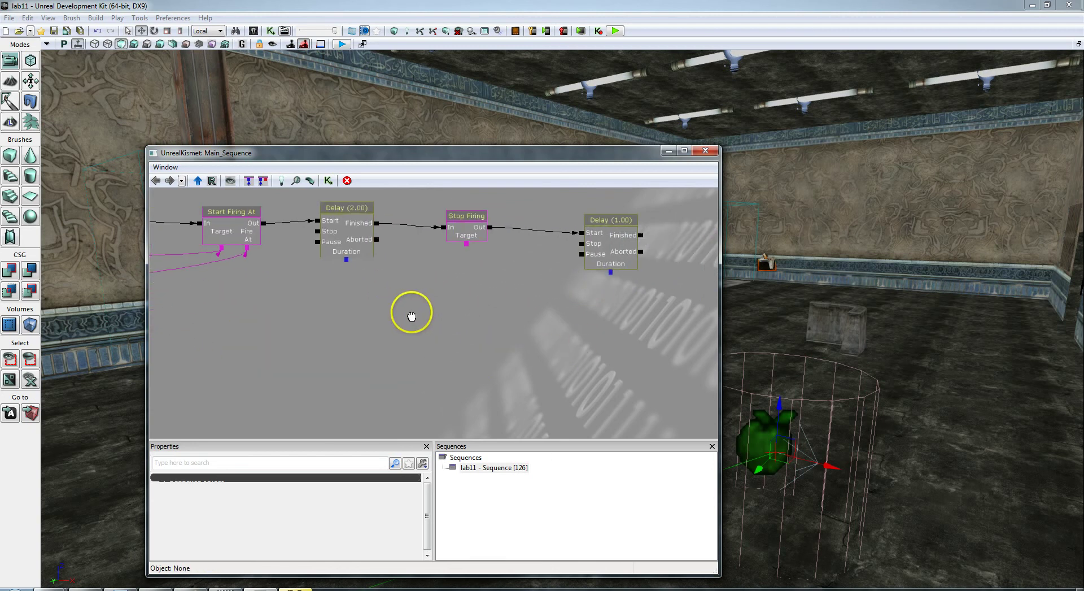
click(458, 242)
drag(467, 245, 247, 275)
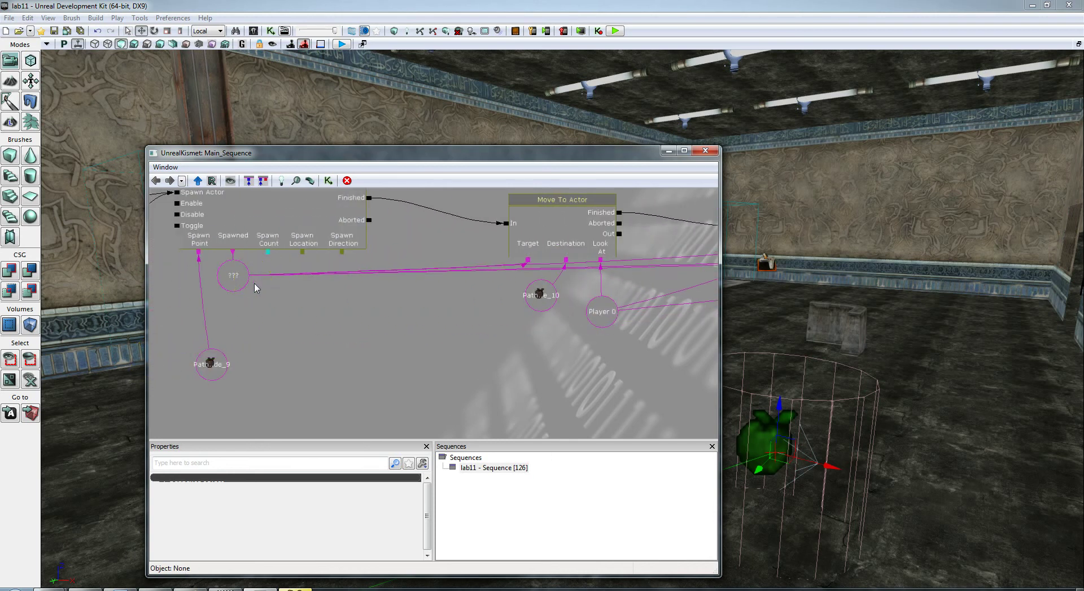
- Playtest the level by going to the dark room, approaching the enemy bot under fire and shooting it, and end the preview
click(554, 120)
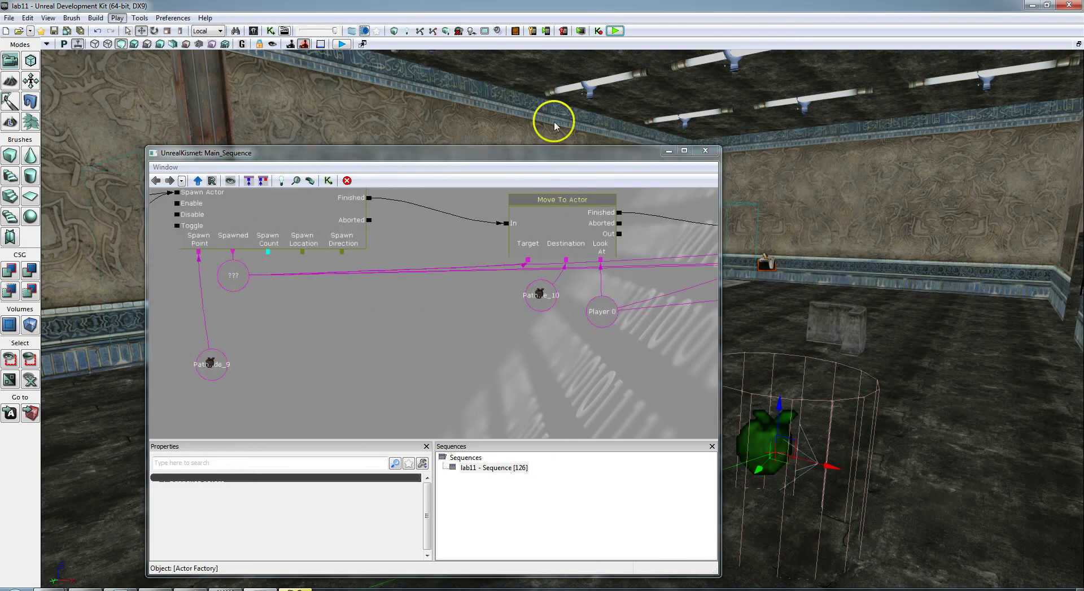
click(615, 31)
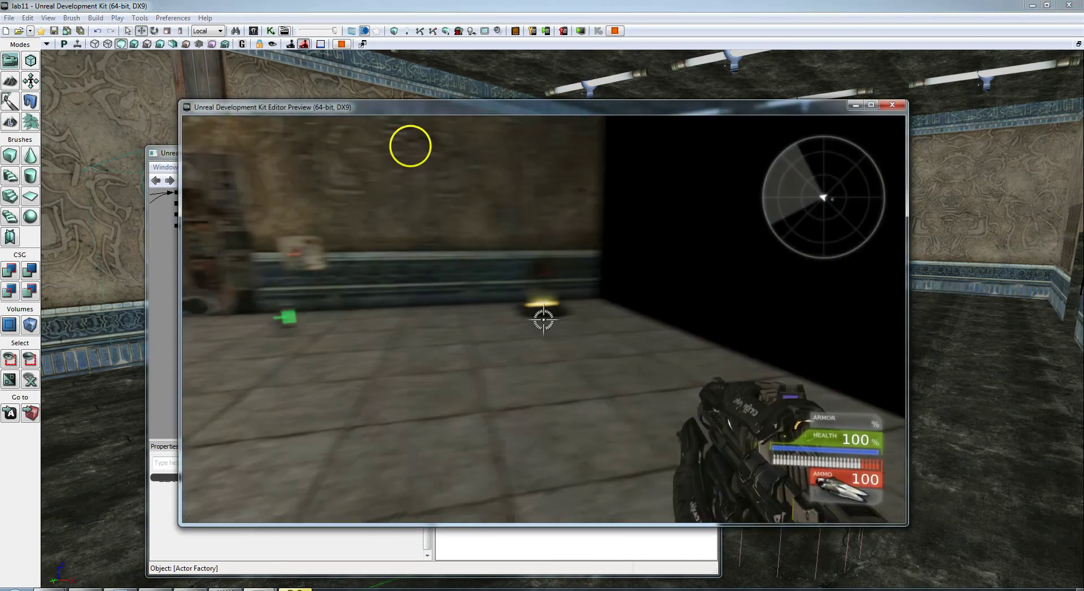
key(w)
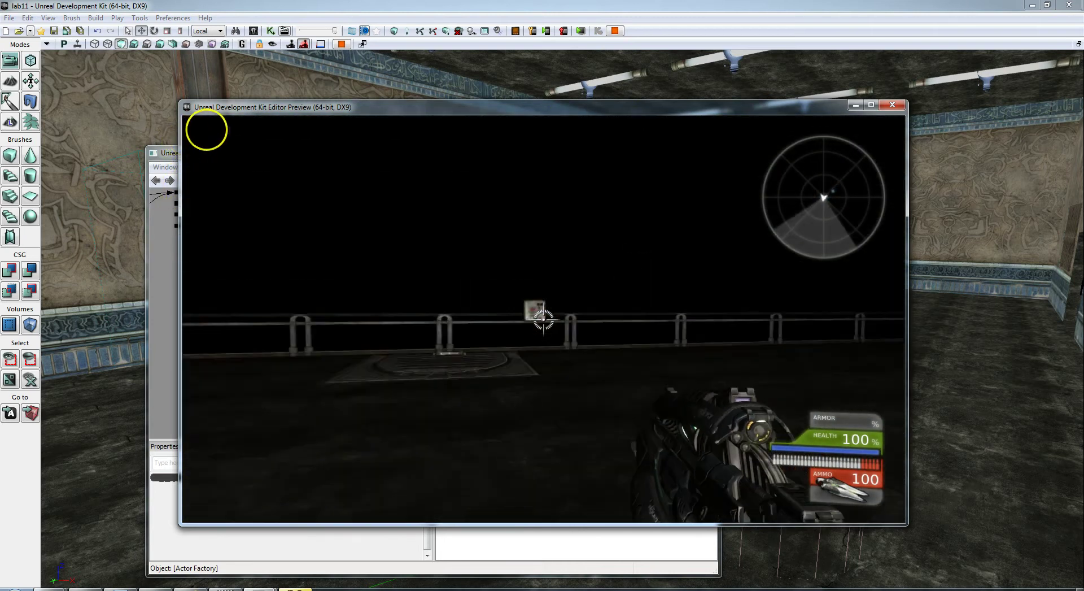
key(w)
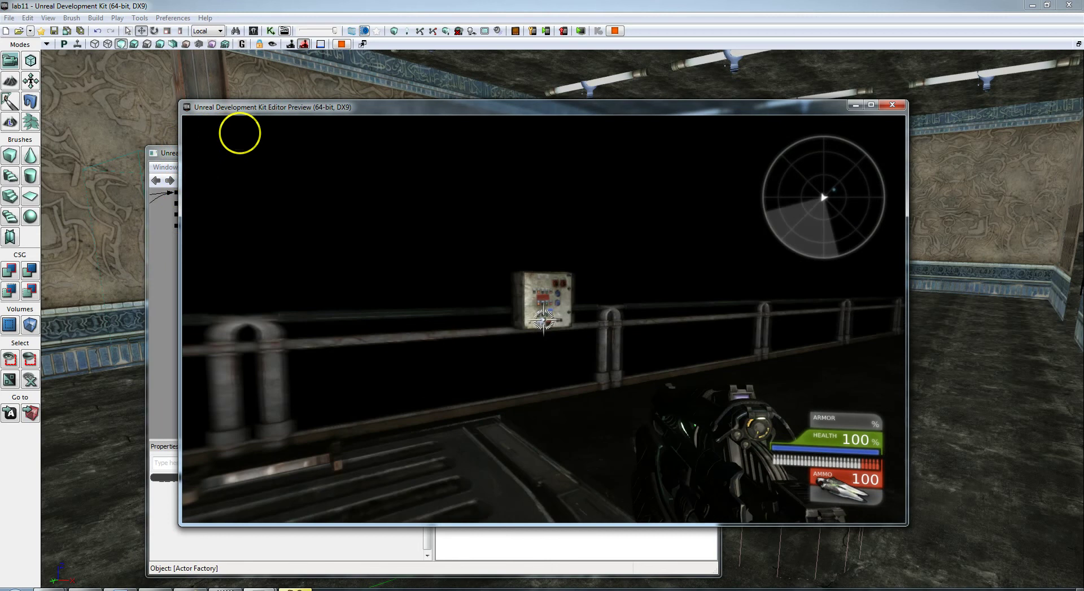
key(w)
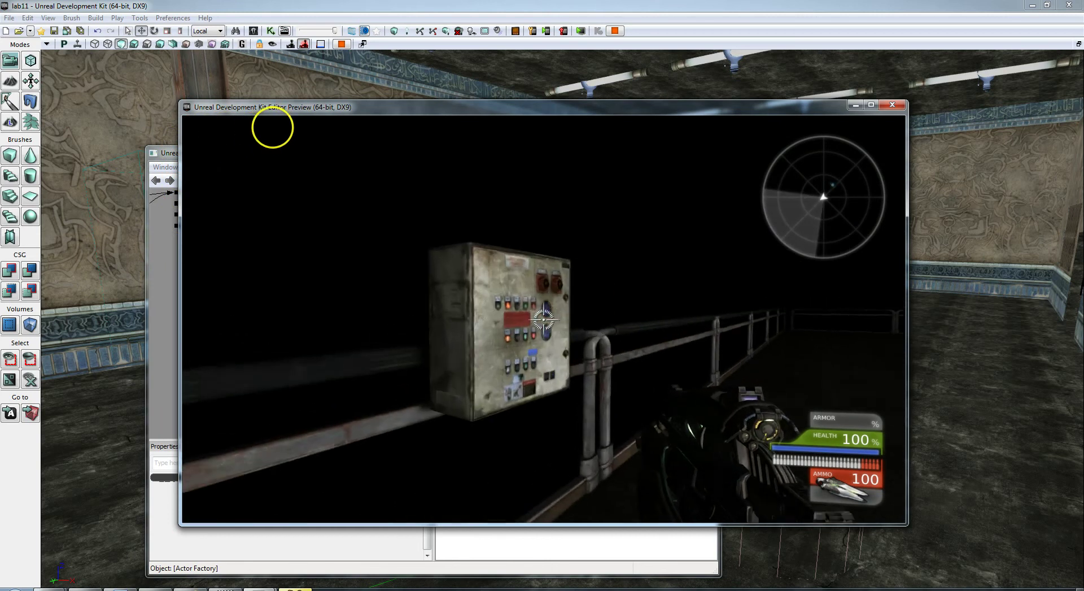
key(w)
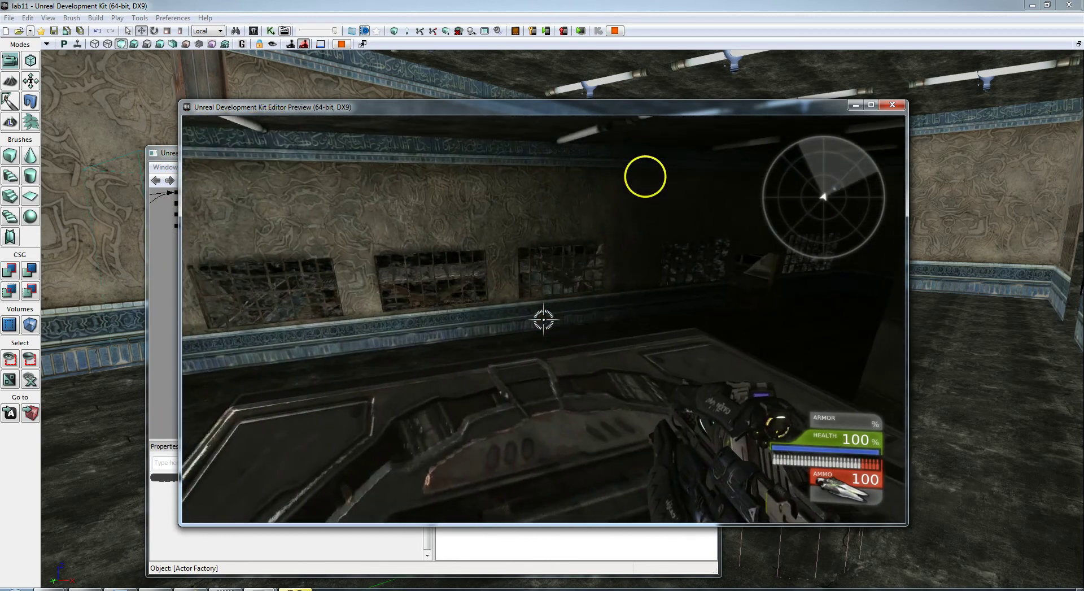
key(w)
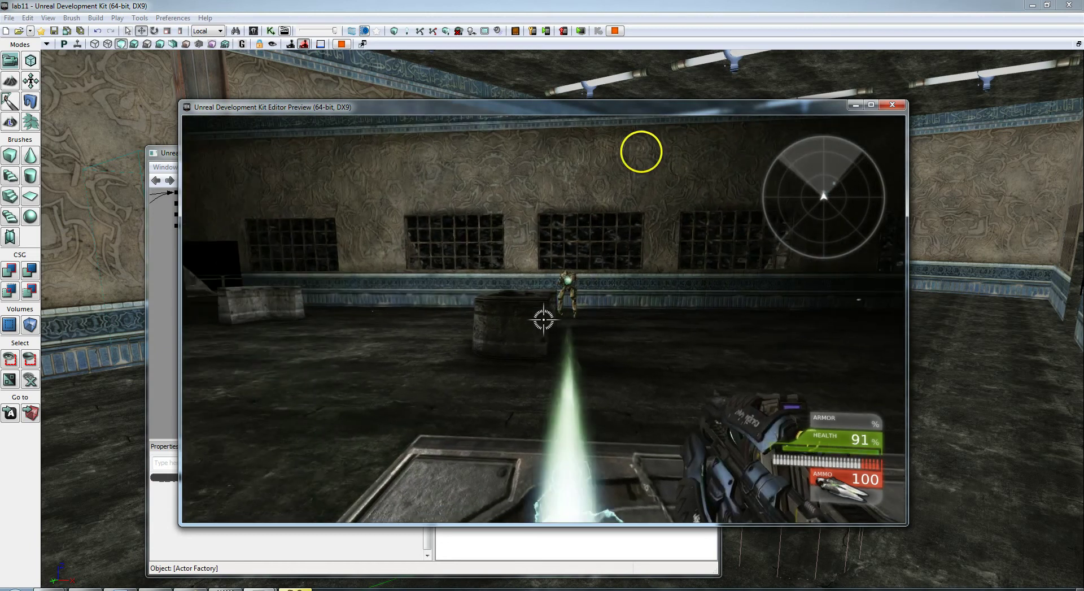
key(w)
key(w)
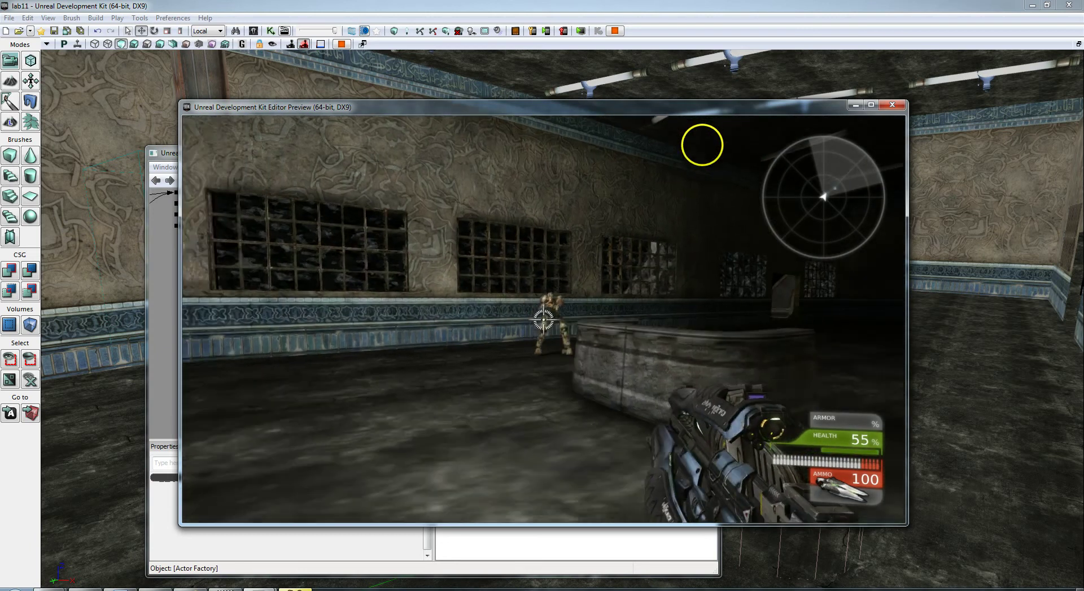
drag(736, 137, 733, 139)
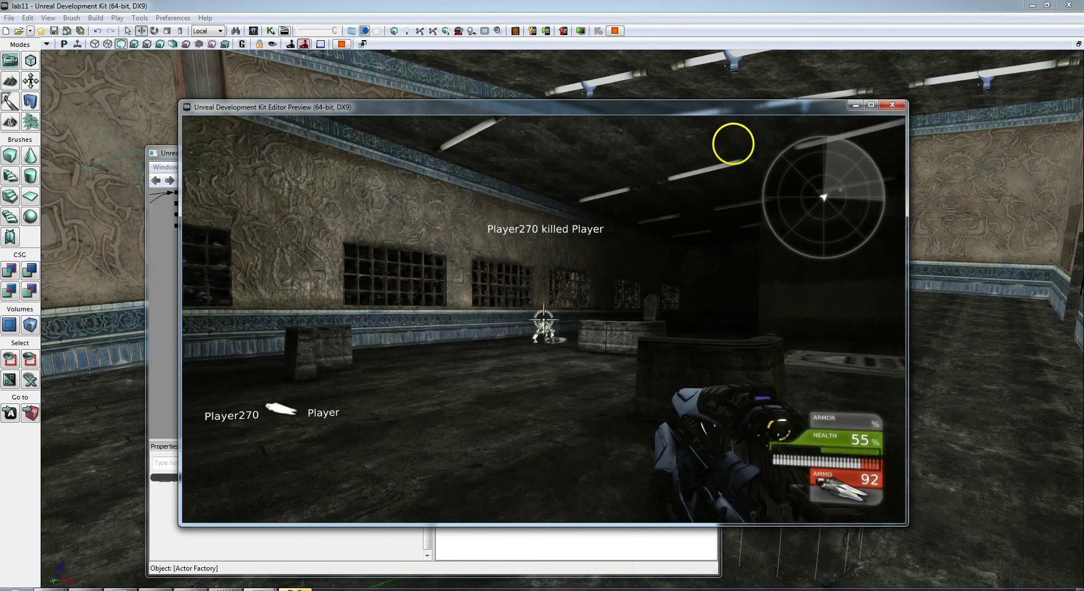
key(Escape)
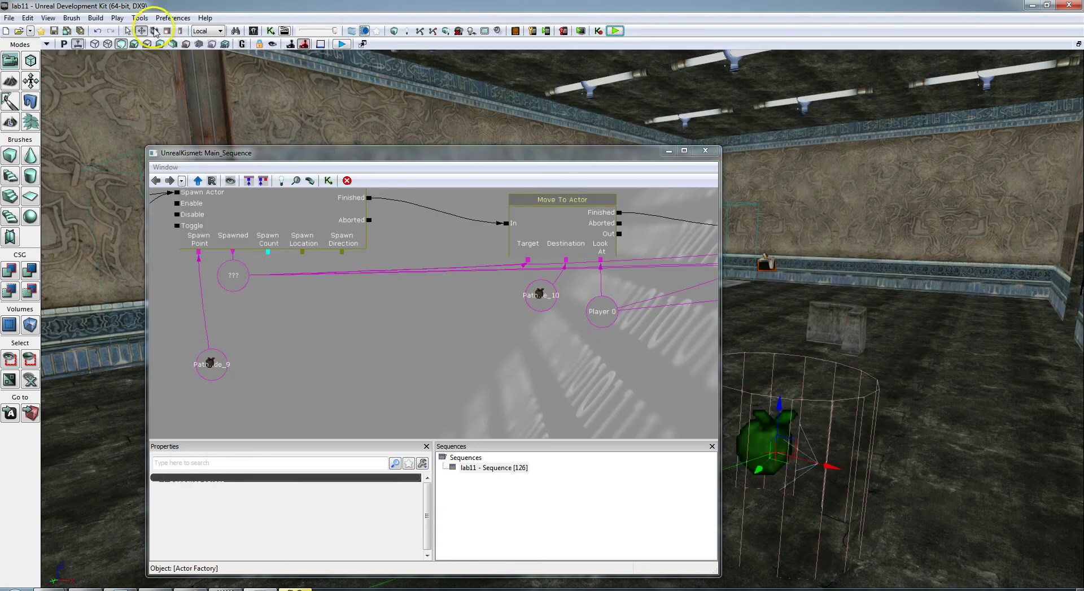
- Link the Finished output of the 1-second Delay after Stop Firing back to Trace's In to loop the firing sequence
drag(523, 380, 466, 430)
drag(671, 420, 439, 402)
drag(619, 379, 417, 378)
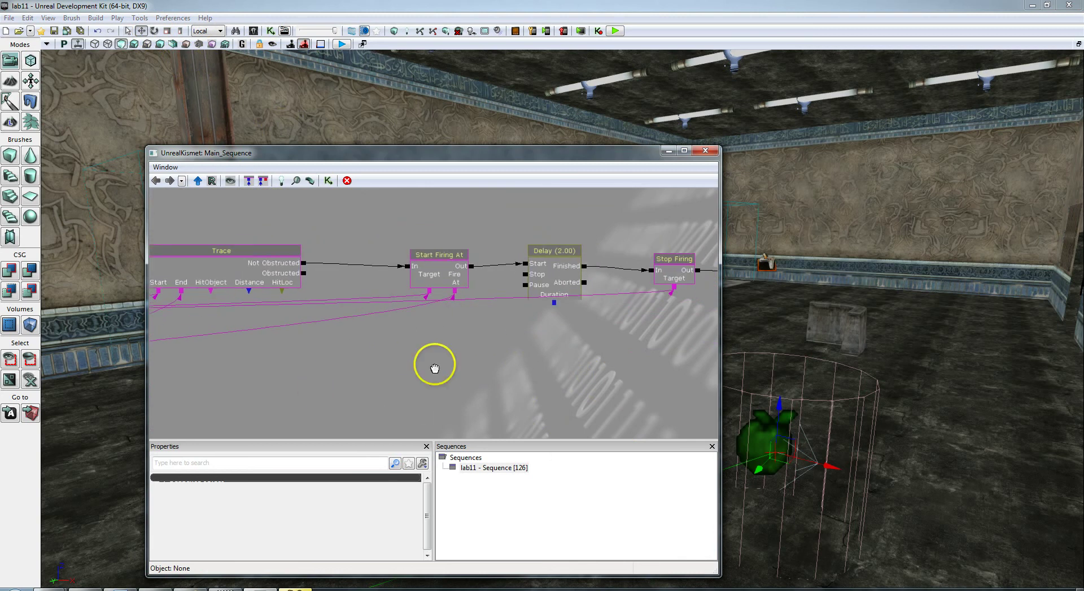
drag(504, 361, 386, 358)
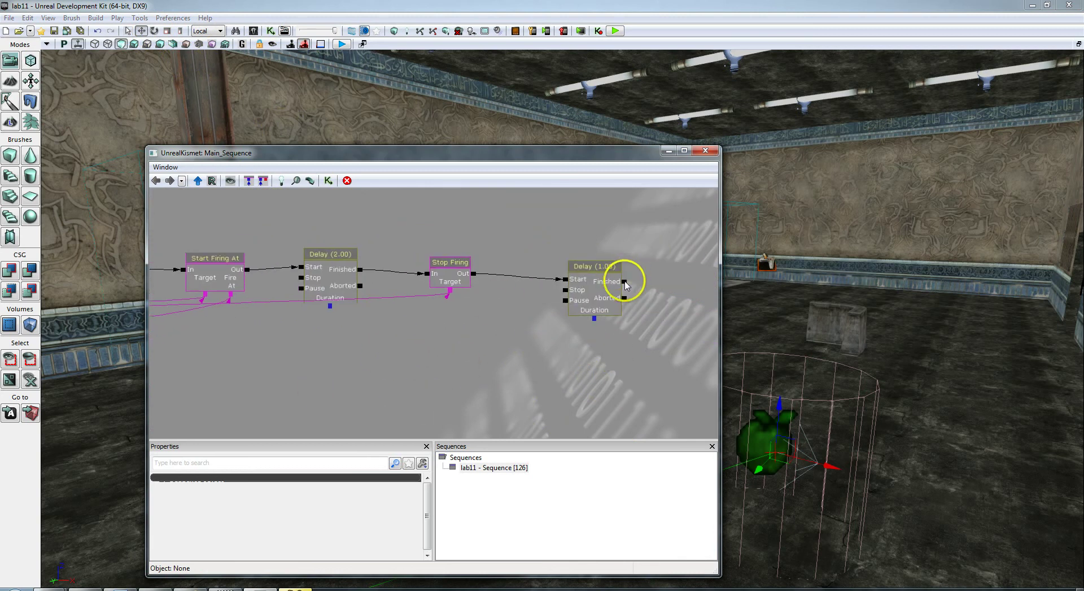
mouse_move(623, 281)
mouse_down()
mouse_move(598, 226)
mouse_move(151, 230)
mouse_move(244, 302)
mouse_move(319, 275)
mouse_up()
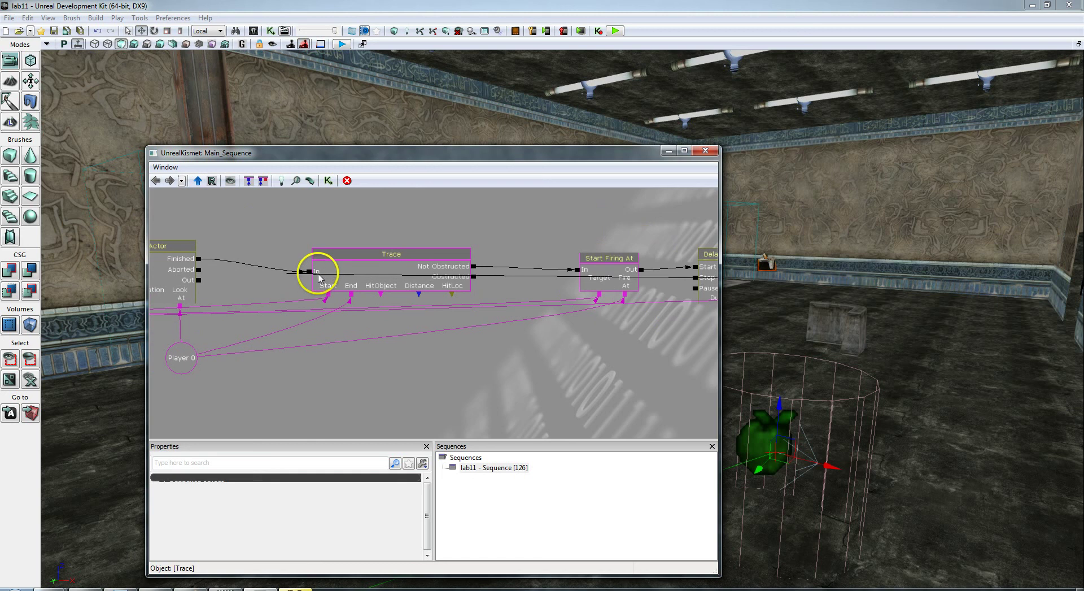
drag(565, 351, 300, 310)
scroll(631, 310, down, 2)
drag(631, 310, 533, 271)
mouse_move(651, 252)
mouse_down()
mouse_move(416, 193)
mouse_move(317, 292)
mouse_move(150, 303)
mouse_move(243, 292)
mouse_up()
drag(632, 410, 500, 352)
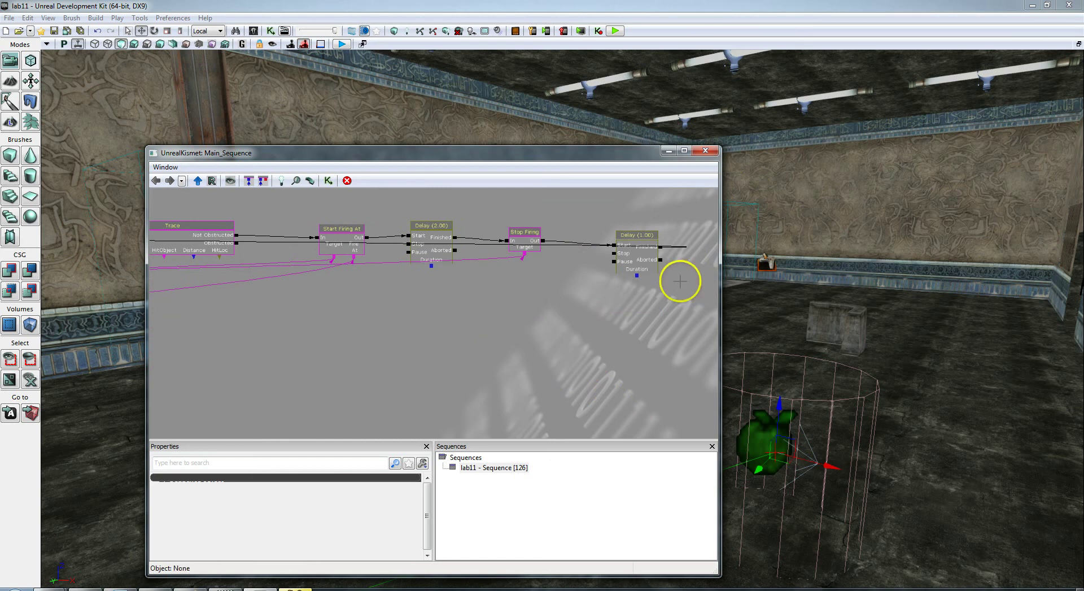
- Add an Attach To Event action below the Trace and Start Firing At nodes
drag(372, 354, 574, 332)
drag(431, 332, 497, 375)
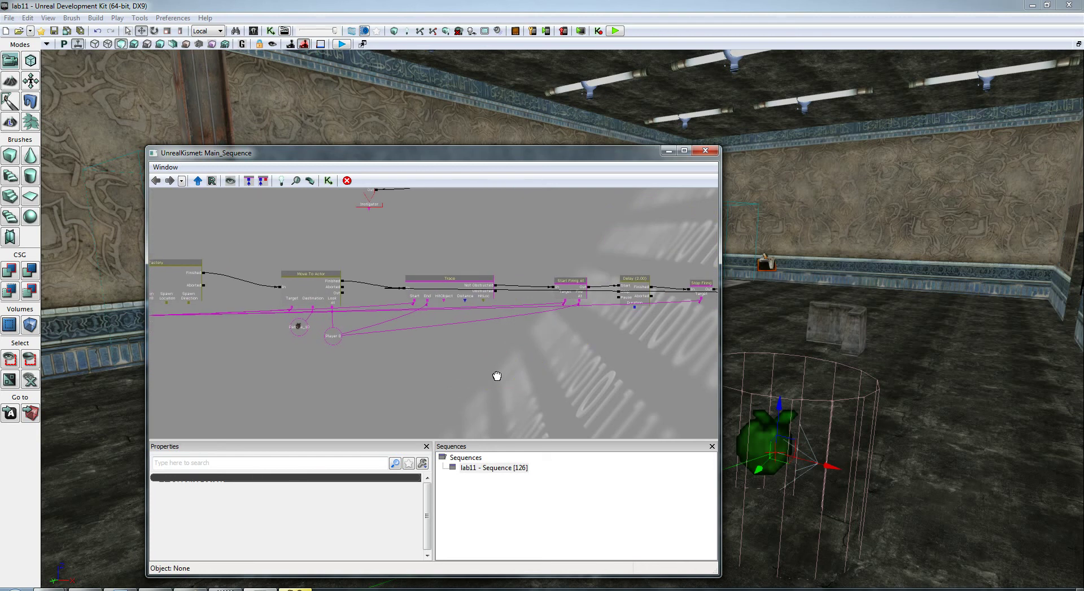
right_click(508, 335)
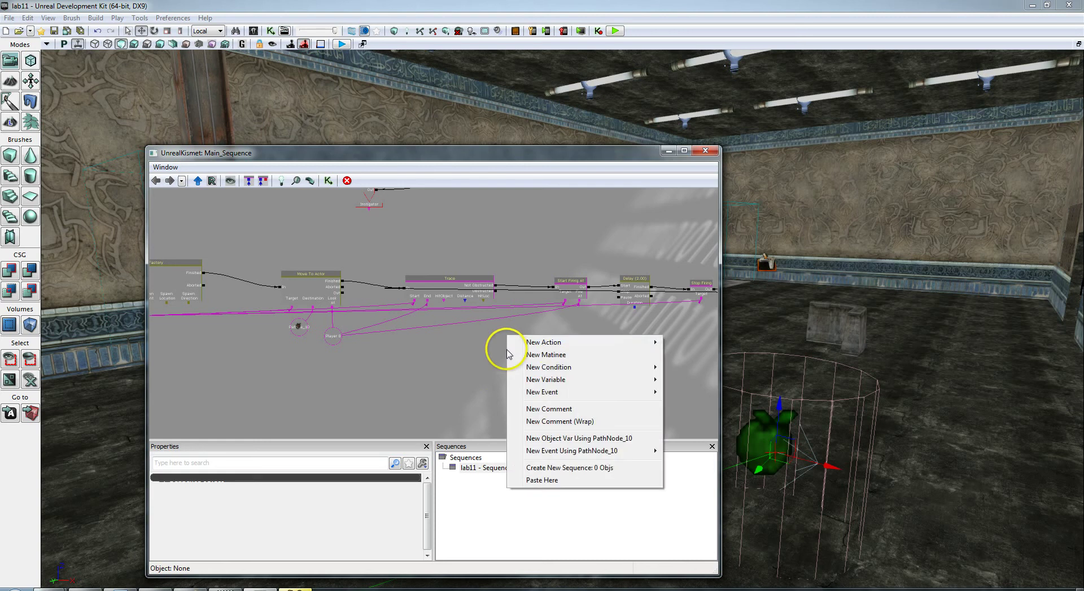
mouse_move(546, 343)
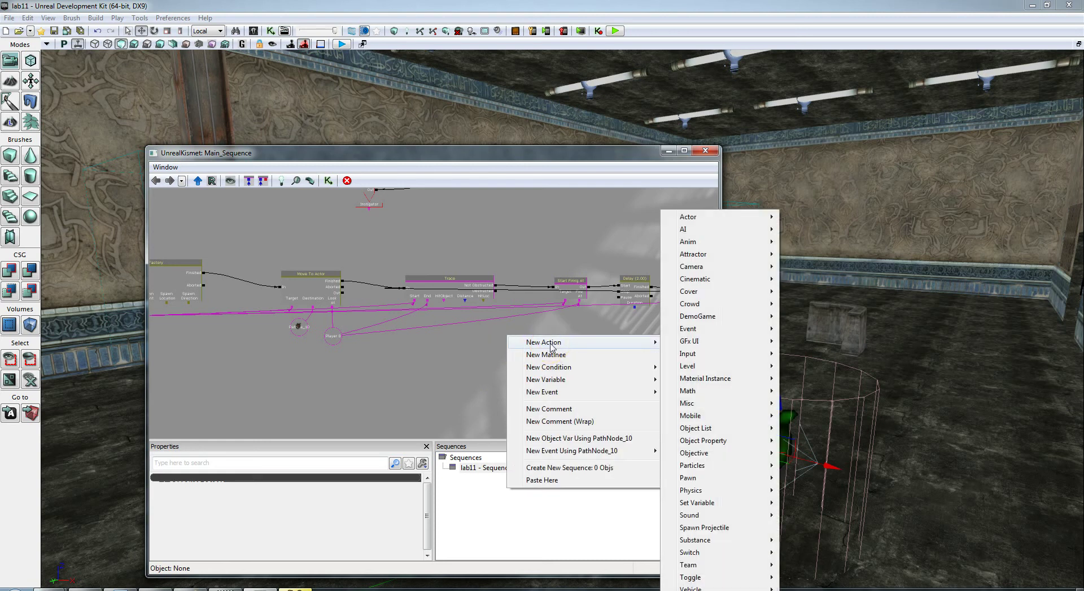
key(Escape)
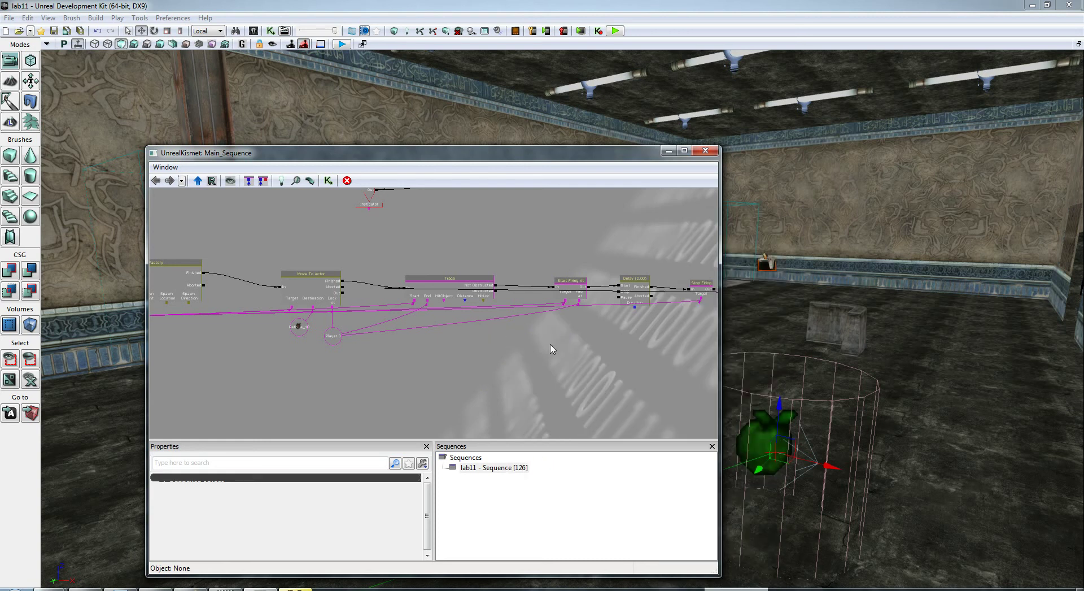
right_click(492, 339)
mouse_move(516, 346)
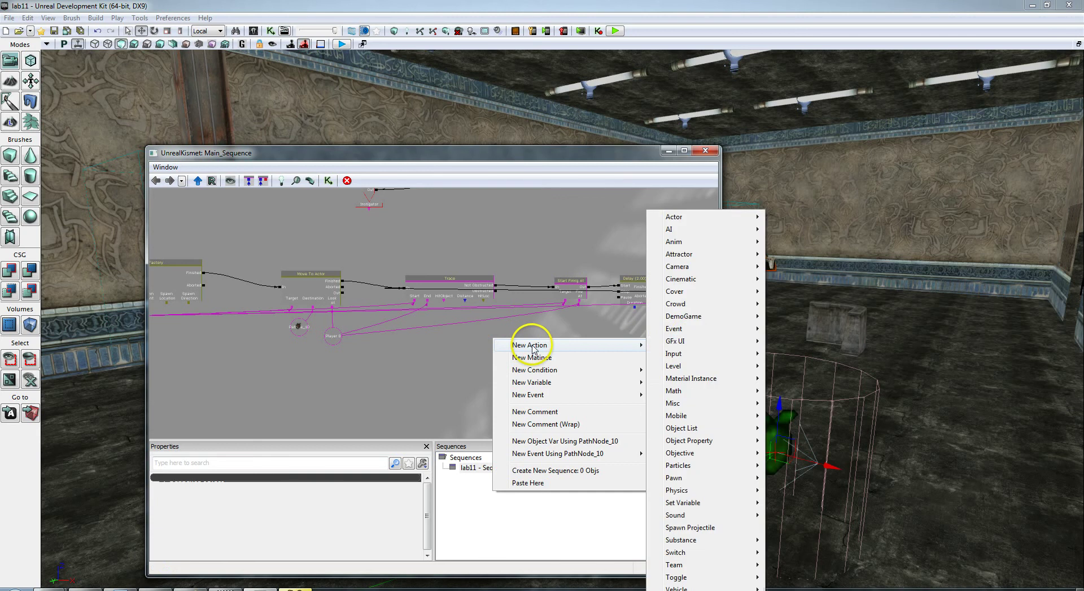
mouse_move(694, 334)
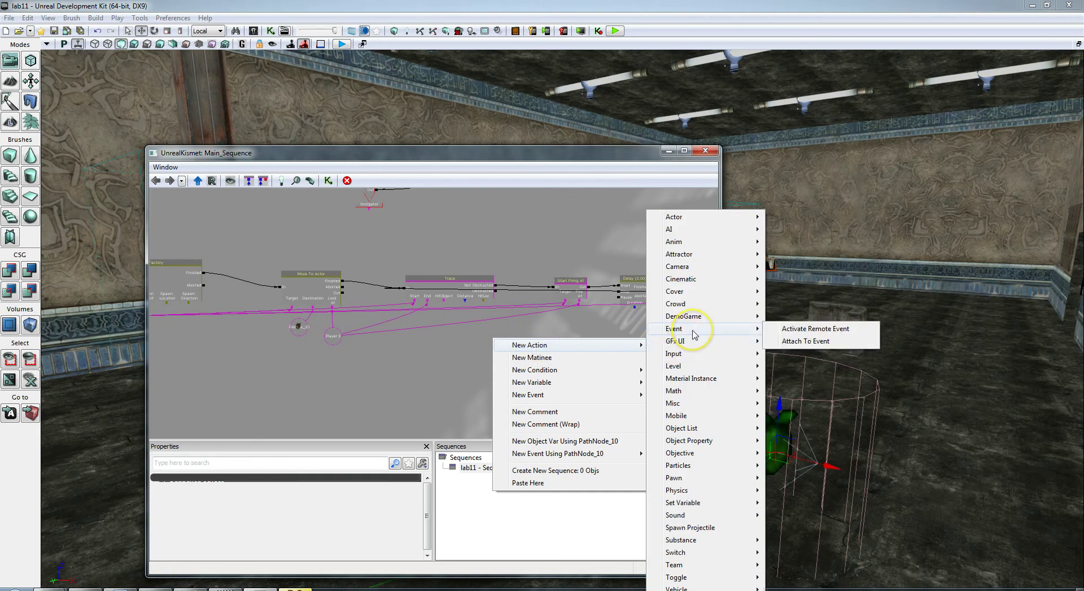
click(807, 340)
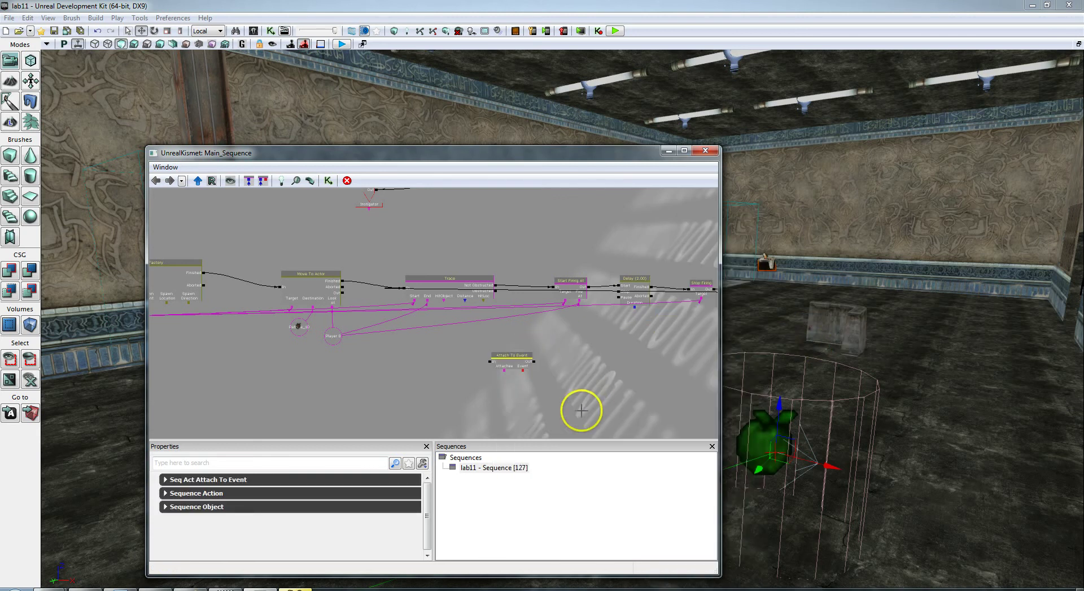
- Add an Actor Take Damage event beside the Attach To Event action
drag(581, 411, 581, 333)
right_click(535, 315)
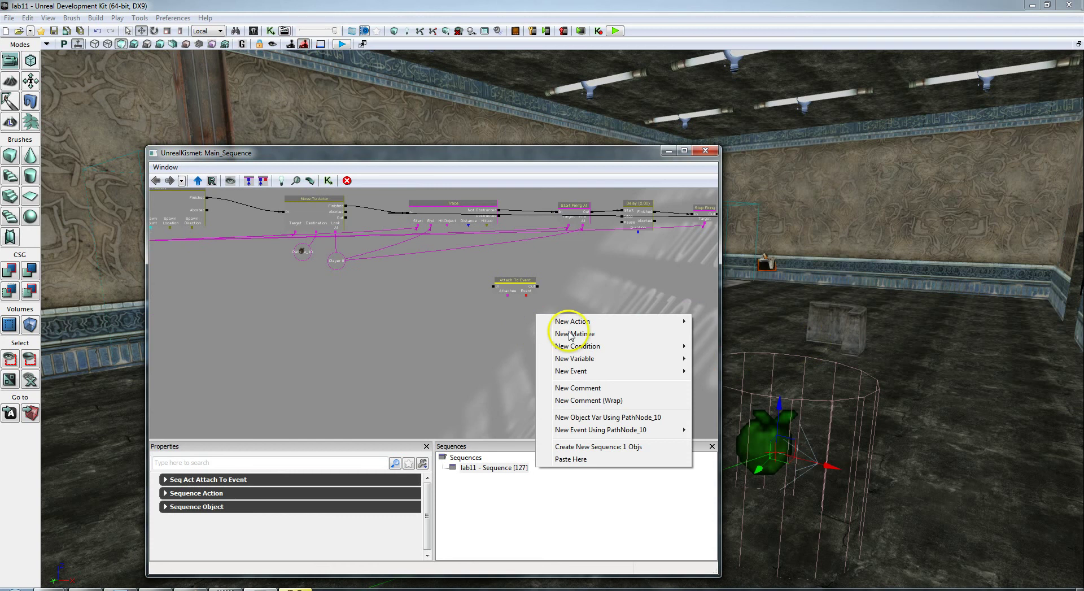
mouse_move(675, 370)
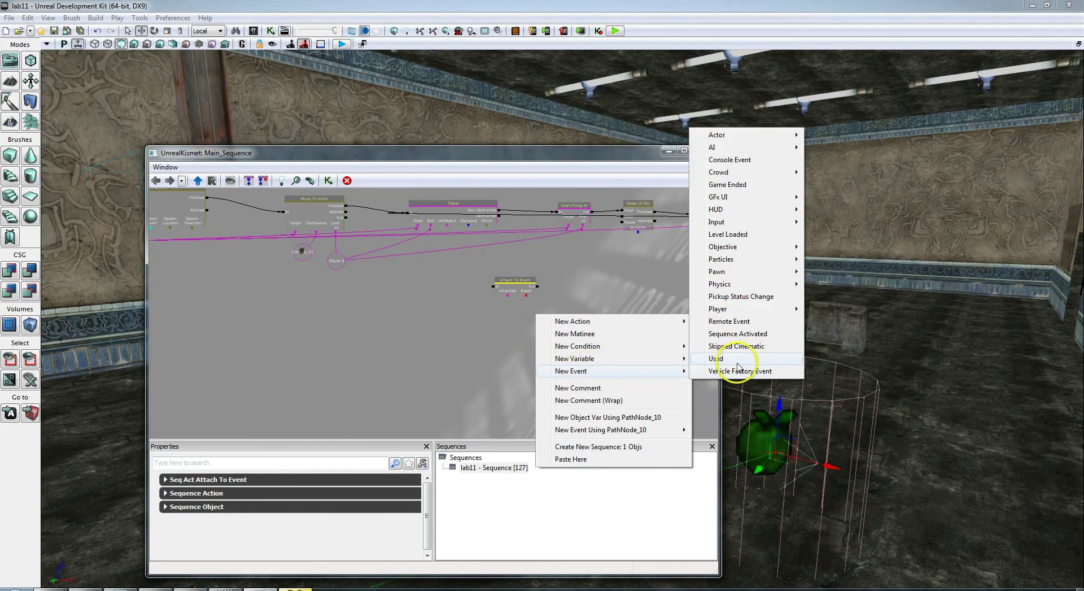
mouse_move(725, 277)
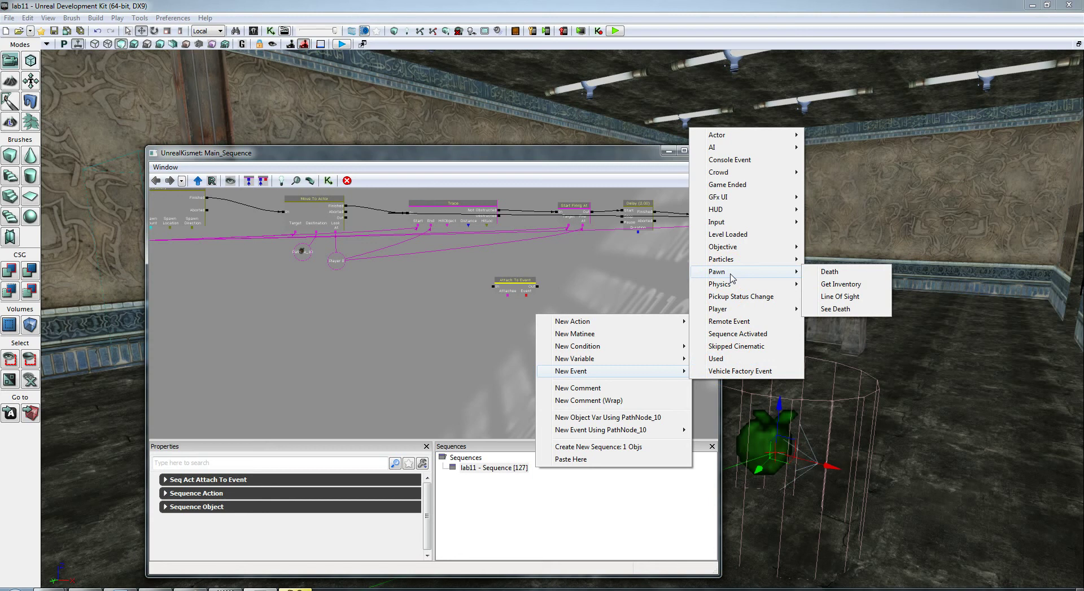
key(Escape)
right_click(594, 284)
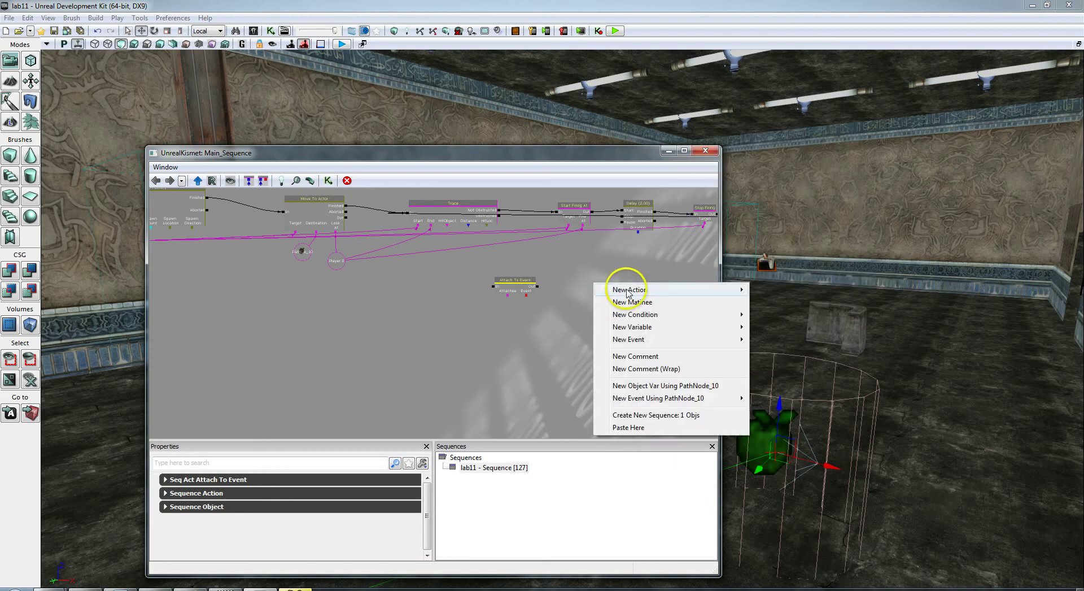
mouse_move(737, 344)
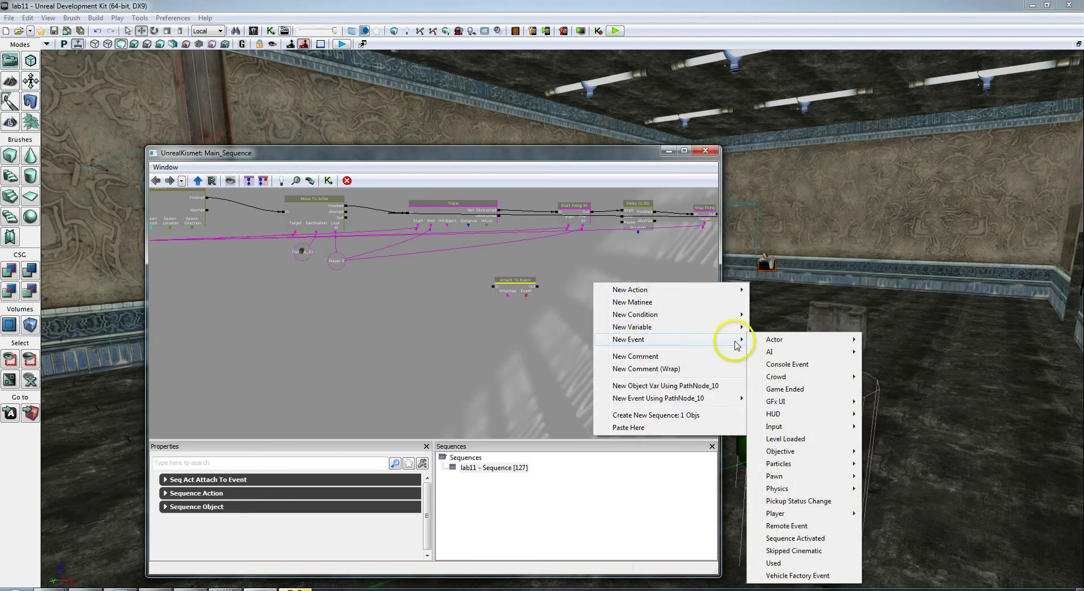
mouse_move(789, 343)
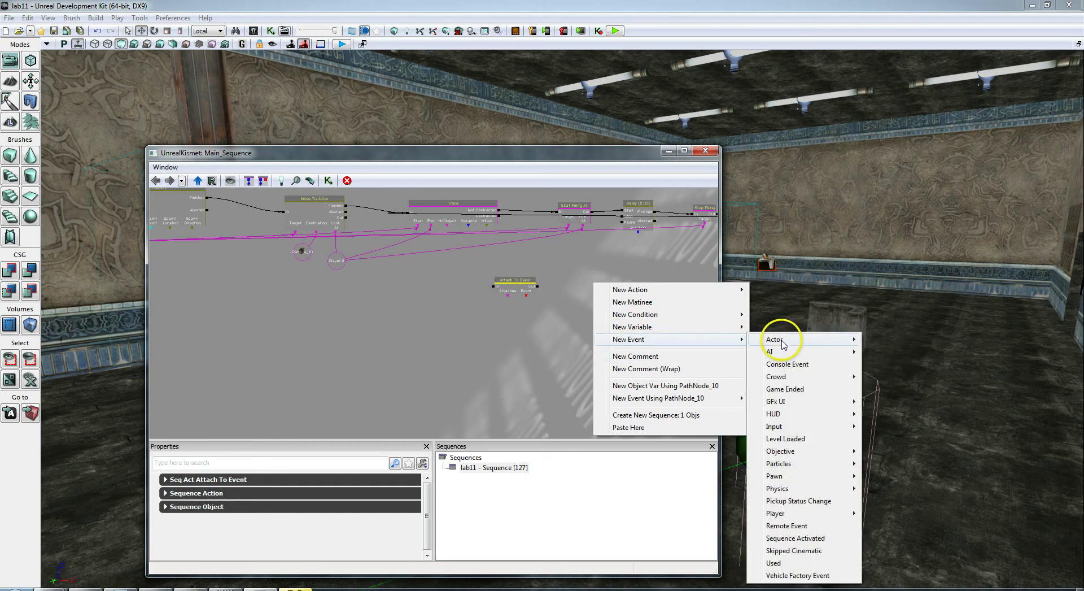
click(903, 364)
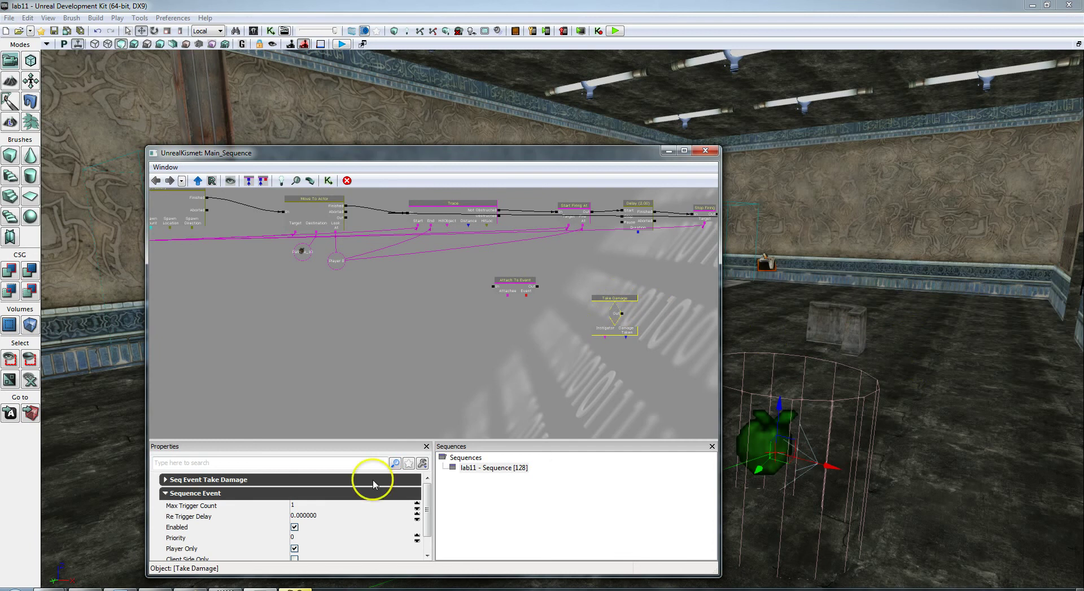
- Open the Take Damage event's own settings and check its Damage Threshold
click(241, 479)
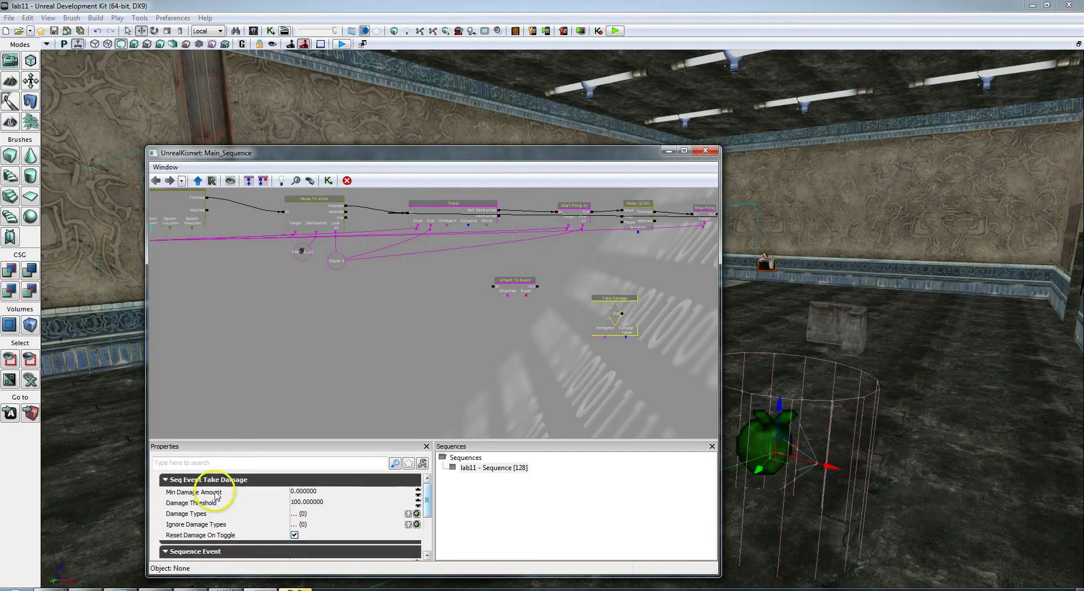
click(329, 502)
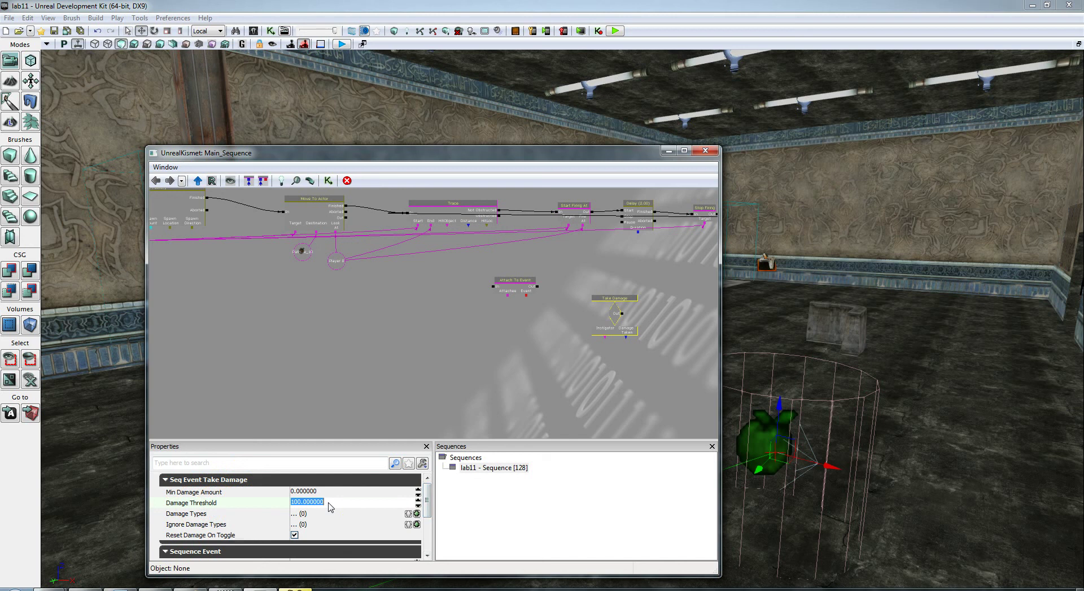
click(320, 418)
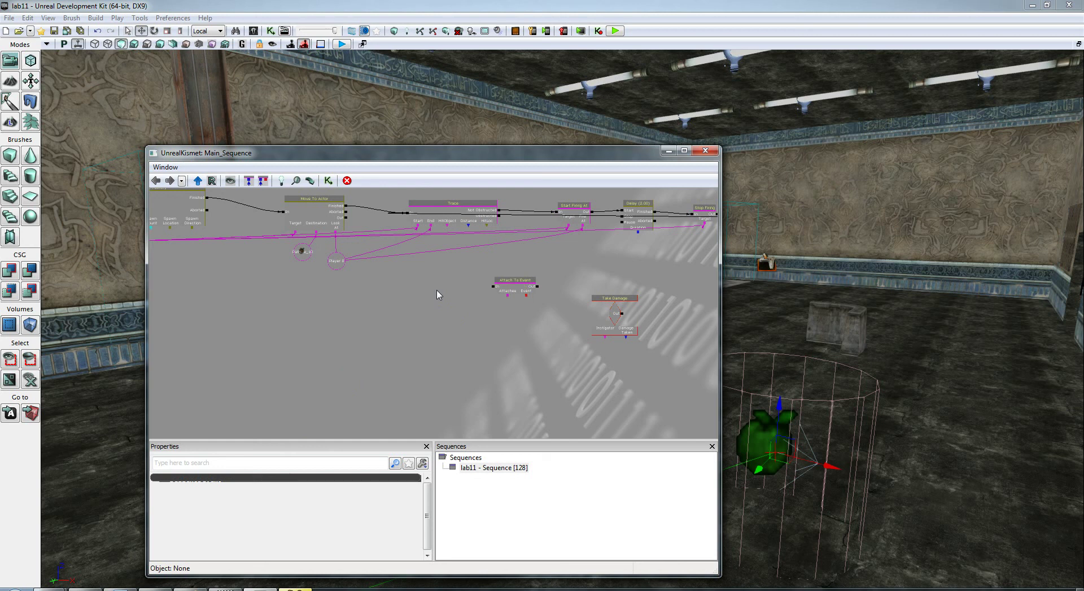
- Link Move To Actor's Finished output to the In of Attach To Event
drag(437, 294, 429, 324)
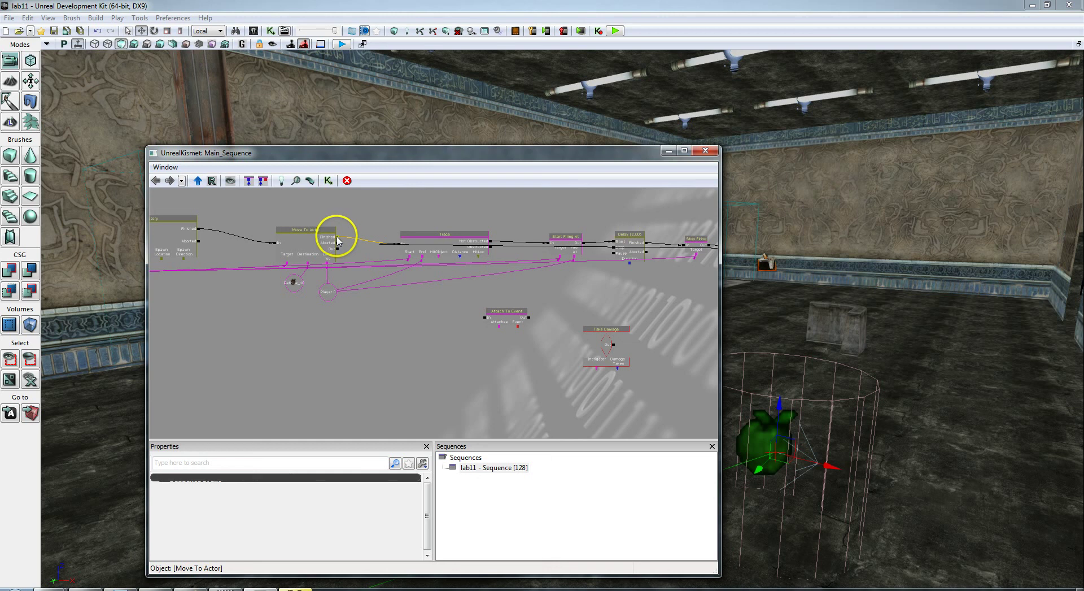
drag(337, 239, 478, 310)
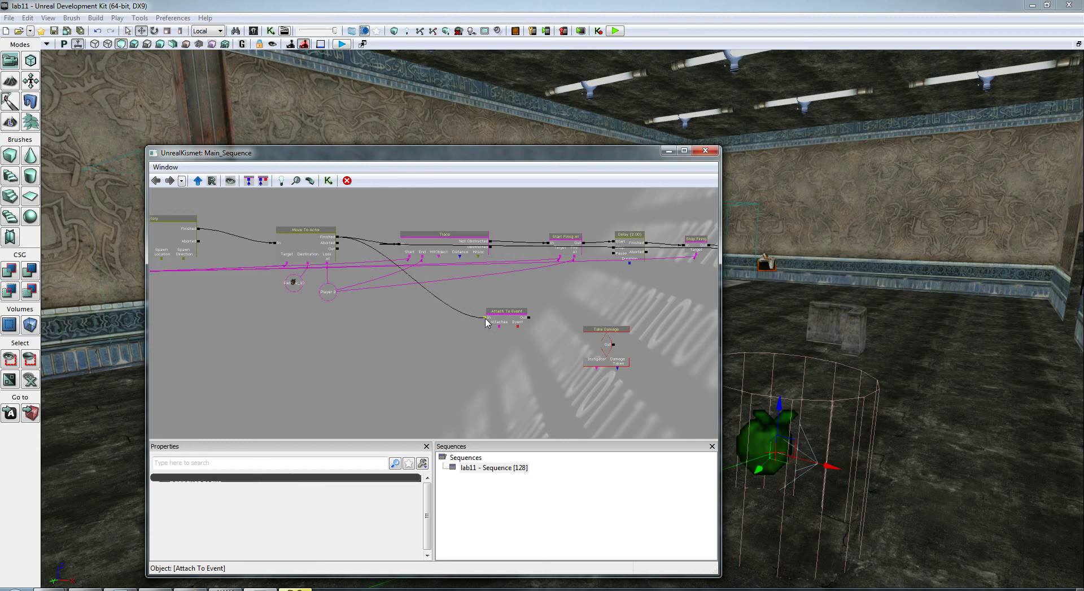
- Connect Attach To Event's Attachee to the spawned bot's object variable and its Event connector to the Take Damage event
click(489, 350)
drag(496, 336, 289, 279)
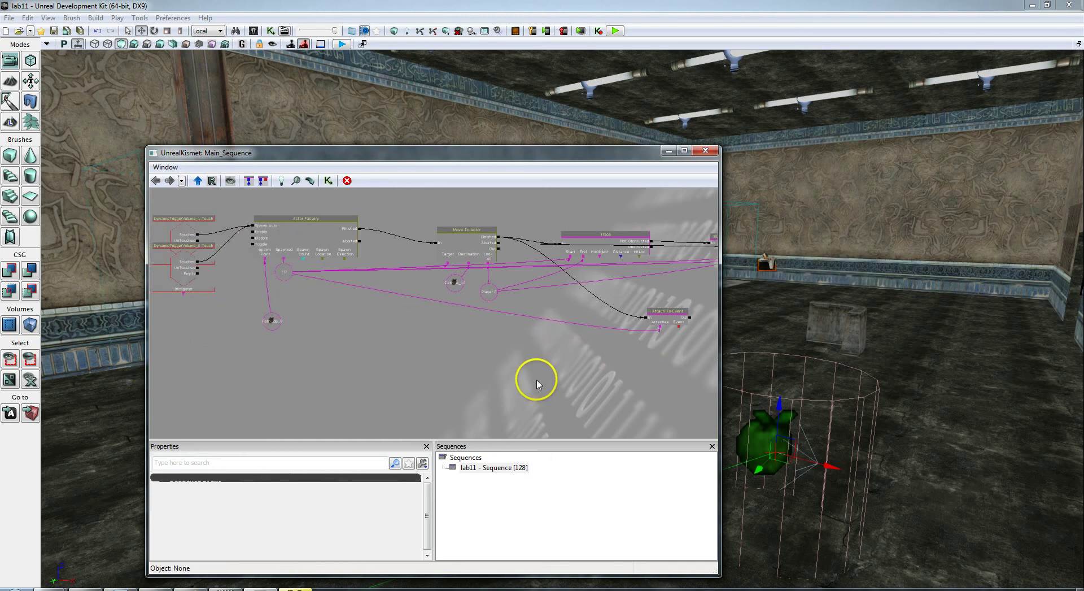
drag(535, 378, 367, 361)
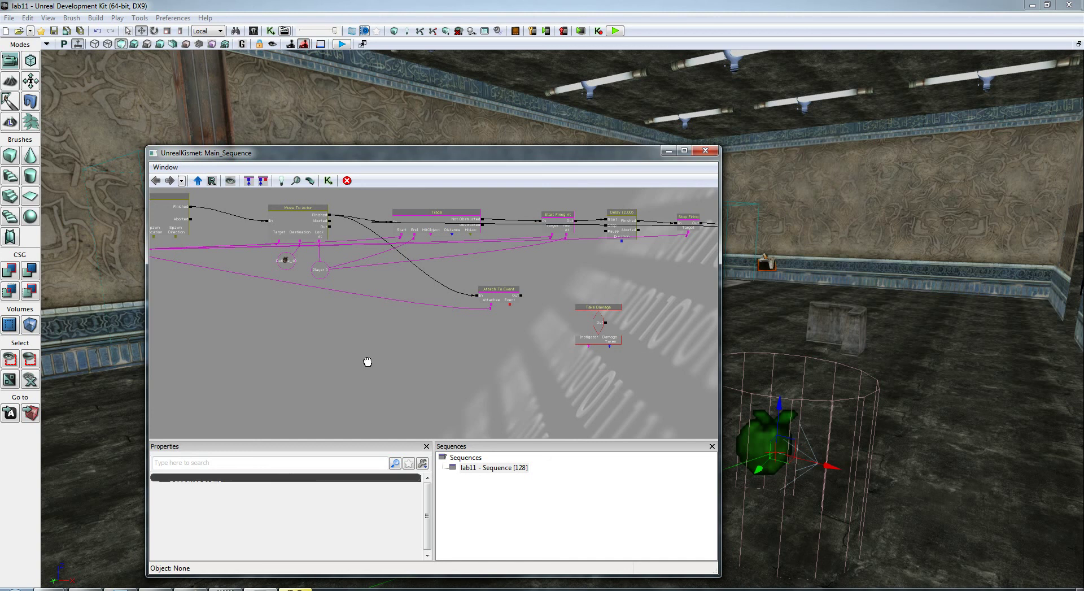
click(502, 306)
drag(510, 307, 603, 311)
- Add an Access ObjectList action beside the Take Damage event and link Take Damage's Out to its Random input
drag(665, 337, 494, 359)
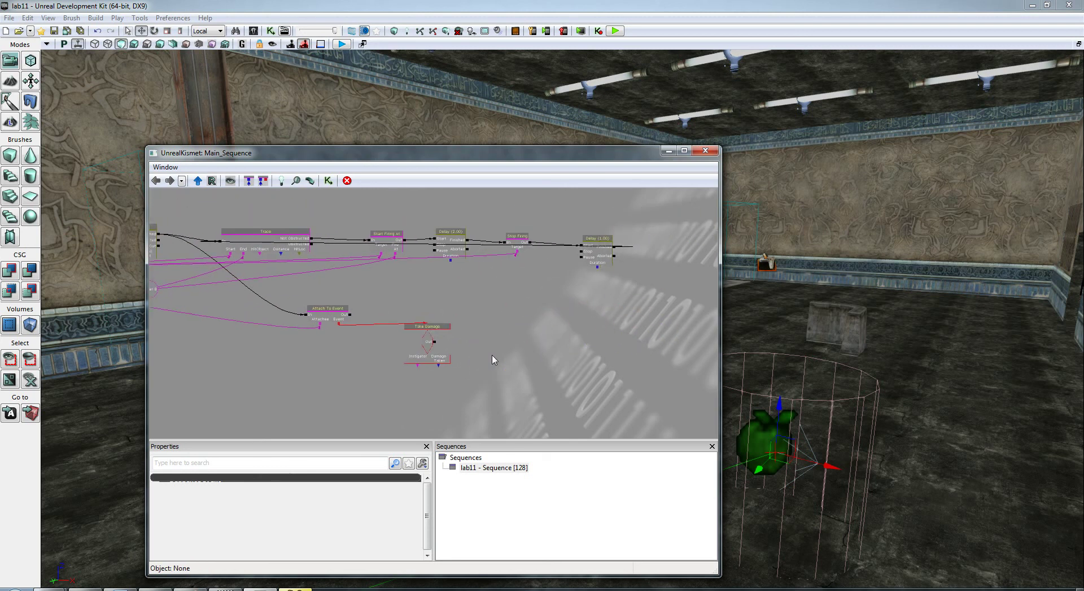
click(496, 346)
right_click(513, 324)
mouse_move(556, 318)
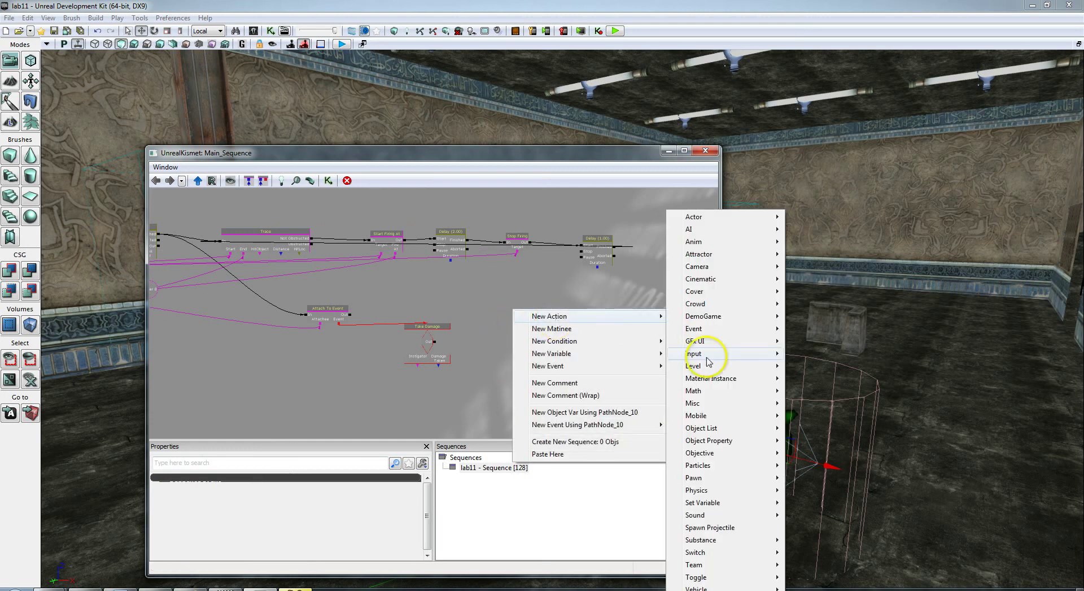
mouse_move(726, 432)
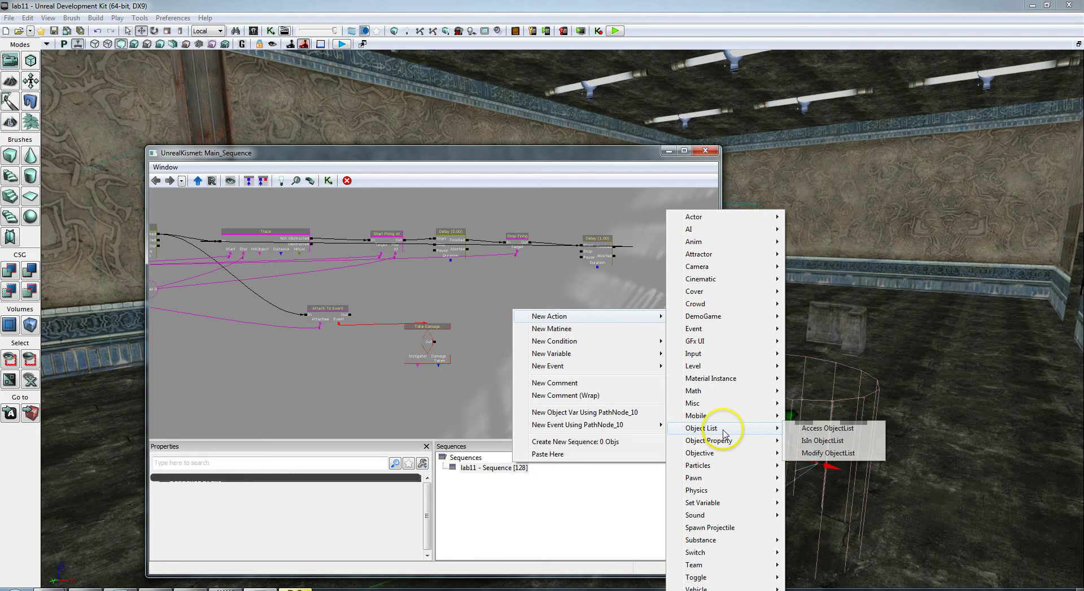
click(828, 431)
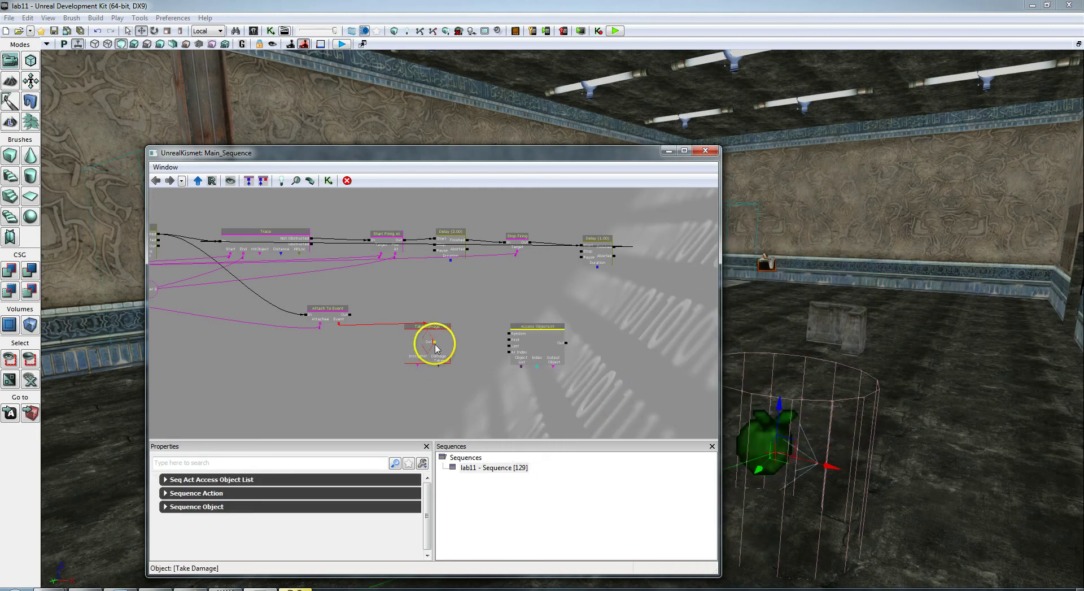
drag(434, 342, 511, 337)
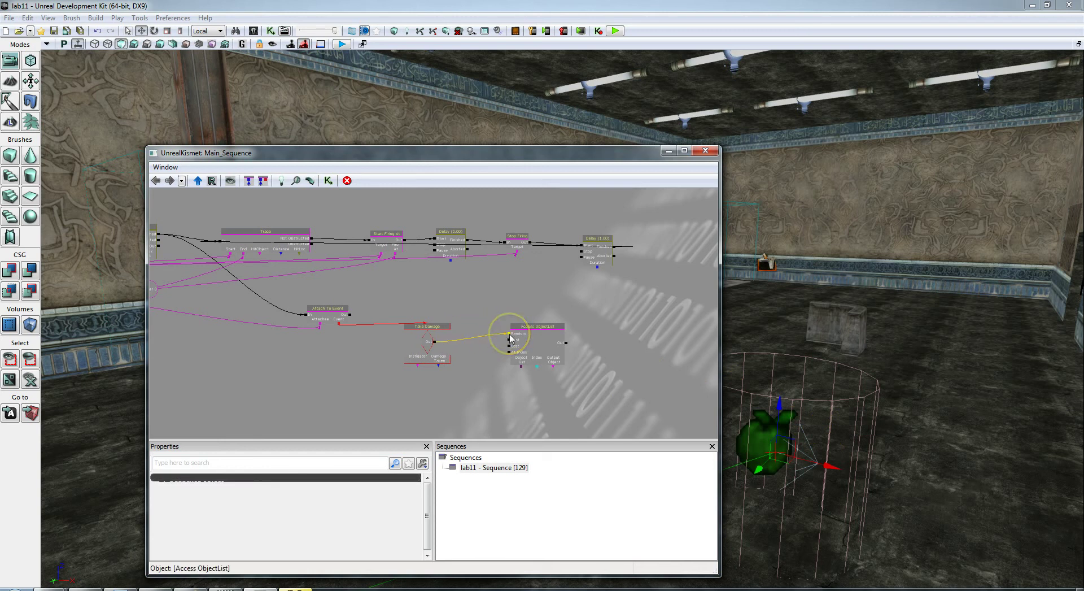
- Create a new Object List variable on the Object List connector of Access ObjectList
drag(530, 395, 572, 400)
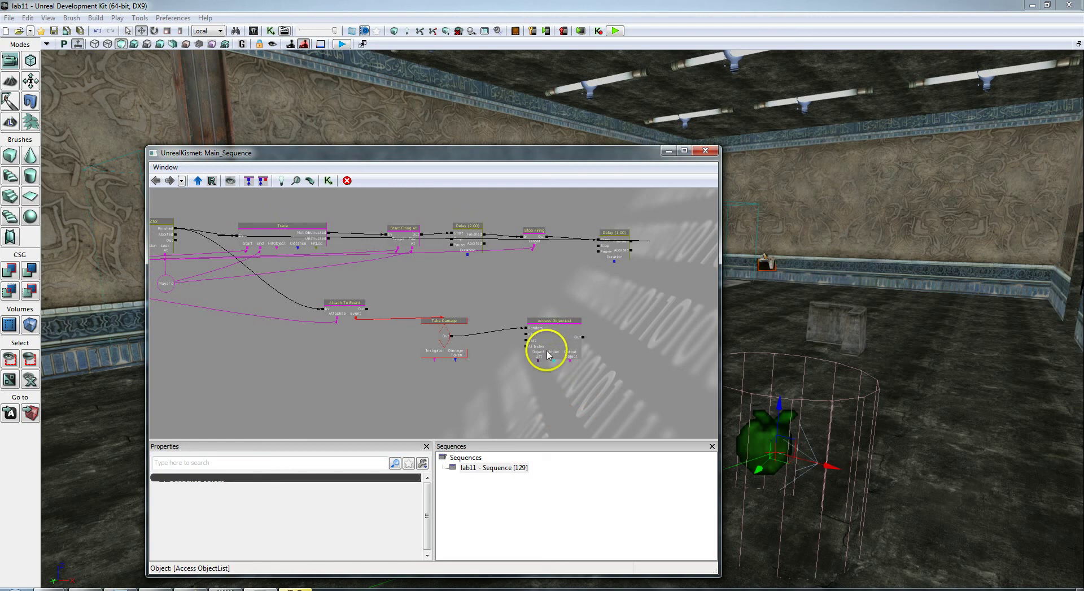
scroll(538, 363, up, 2)
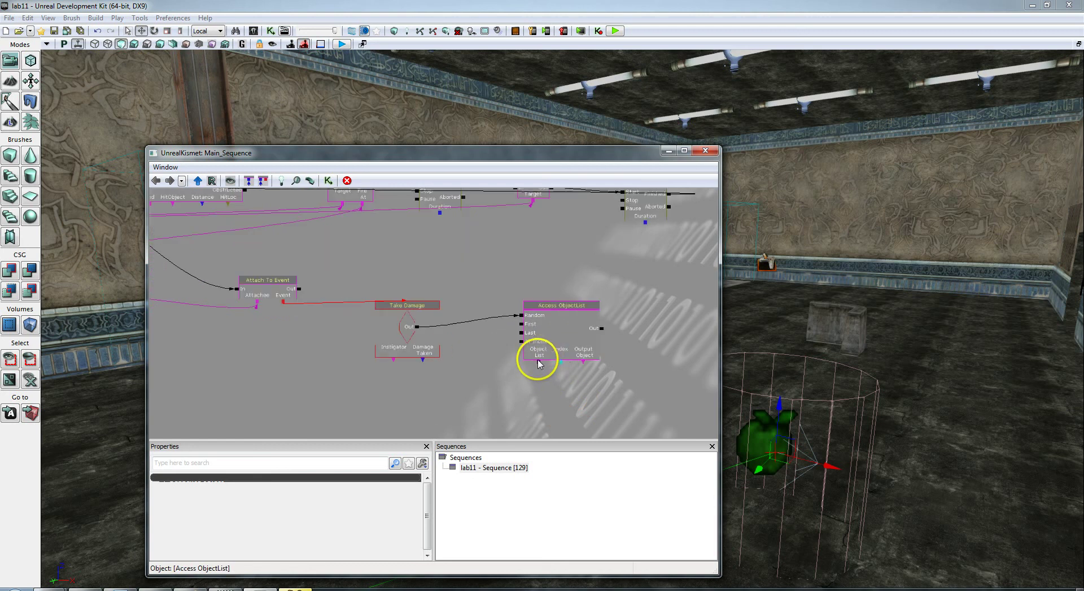
scroll(539, 367, up, 3)
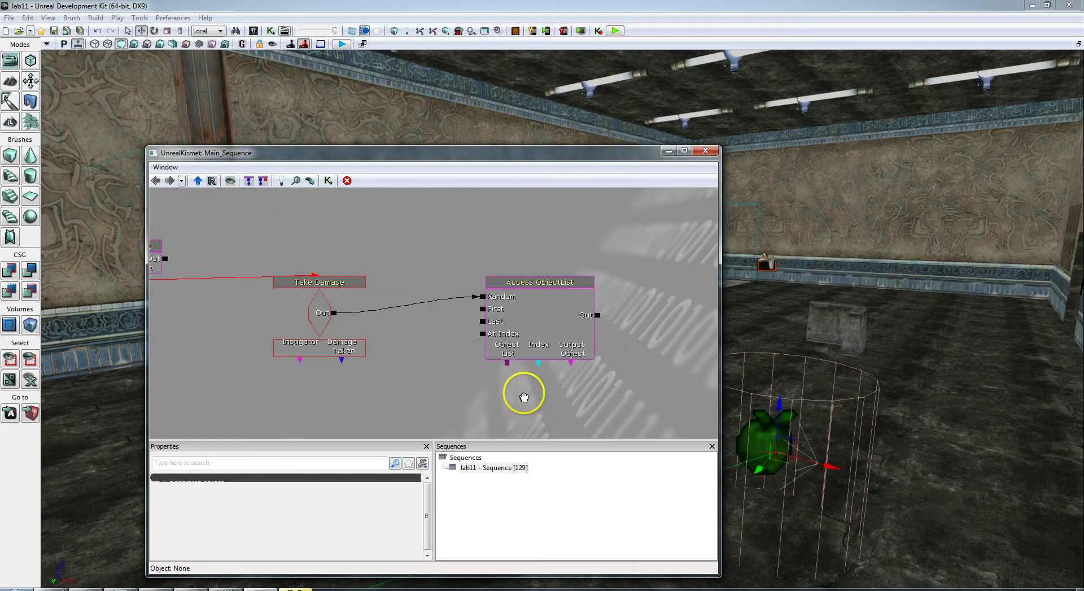
right_click(508, 363)
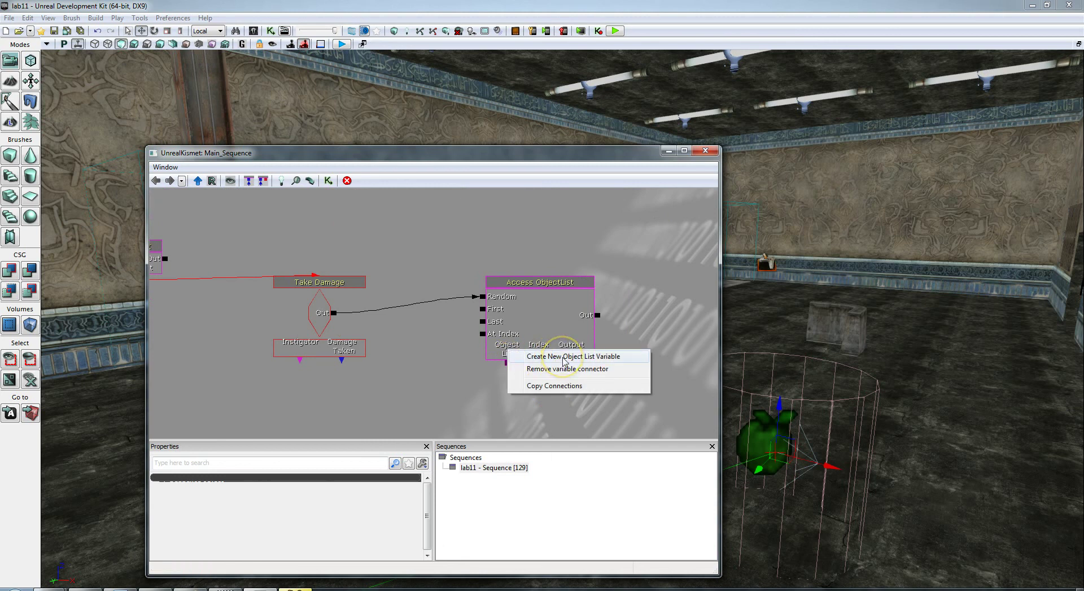
click(563, 357)
click(491, 399)
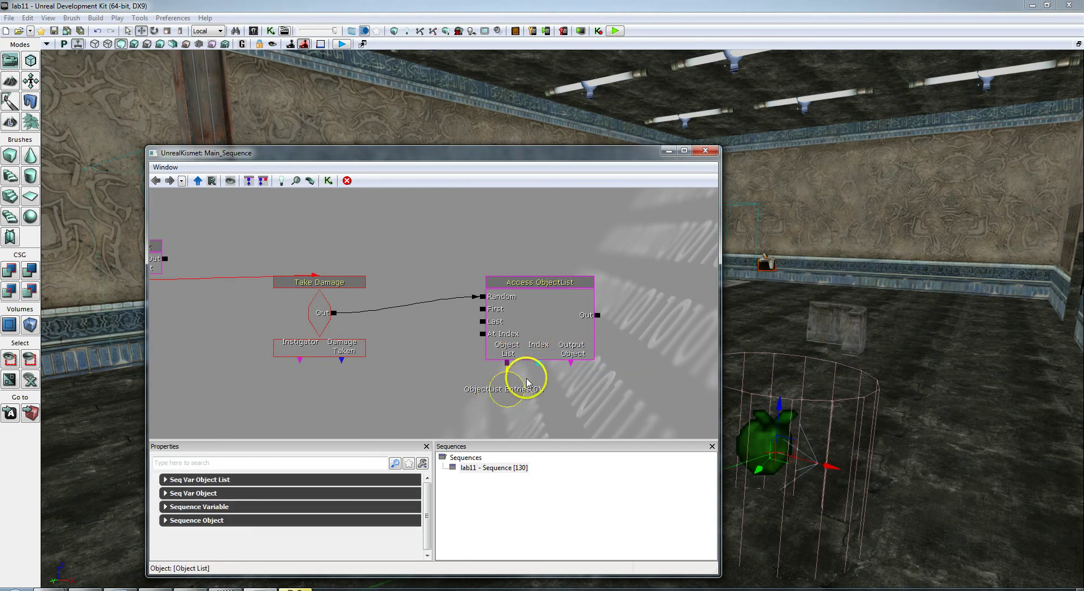
- Create a new object variable on the Output Object connector of Access ObjectList
click(549, 366)
click(571, 364)
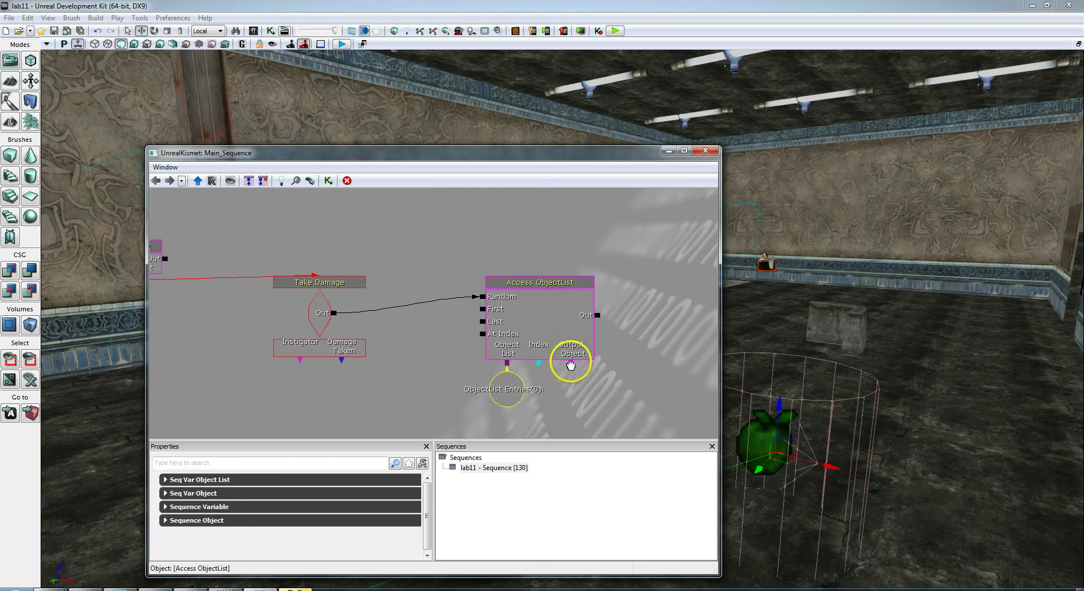
right_click(571, 363)
click(612, 358)
click(570, 386)
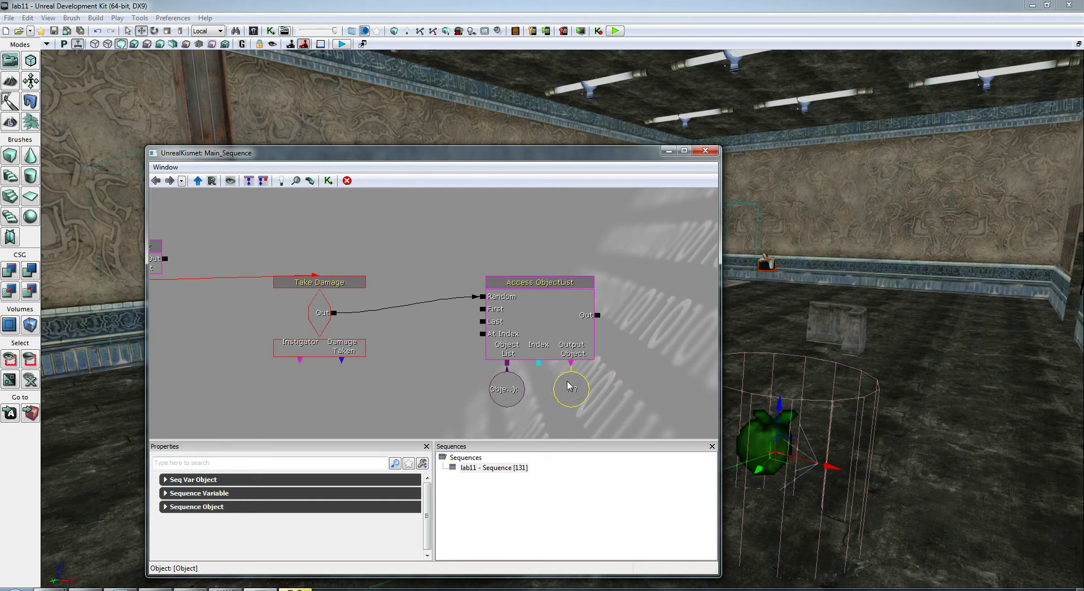
click(492, 237)
click(514, 388)
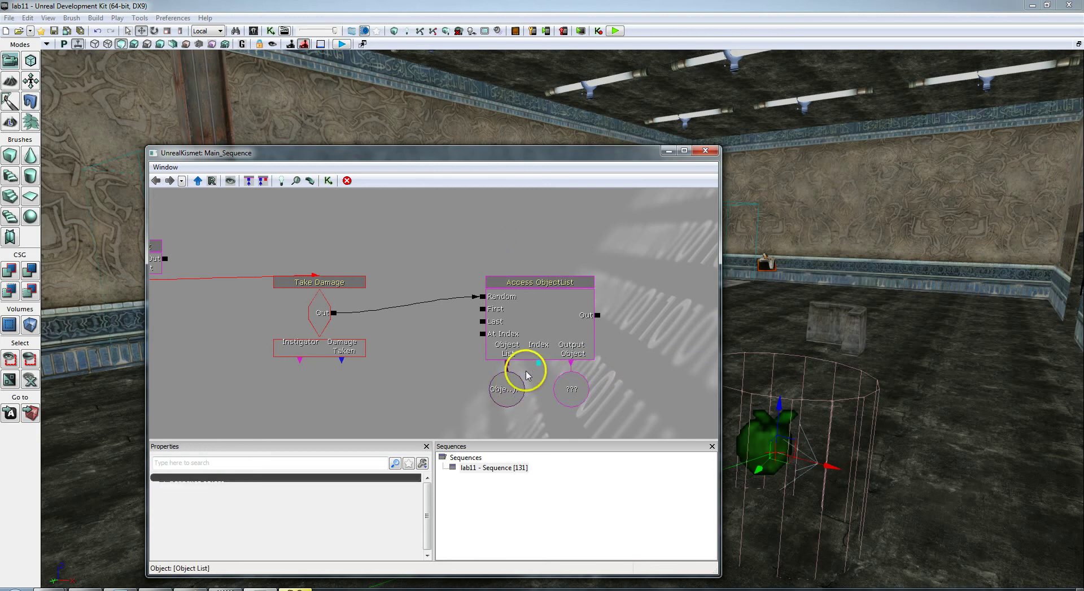
- Move the Kismet window clear of the room view and add a PathNode on the floor inside the large curved stone barrier
drag(555, 153, 416, 97)
drag(864, 305, 789, 247)
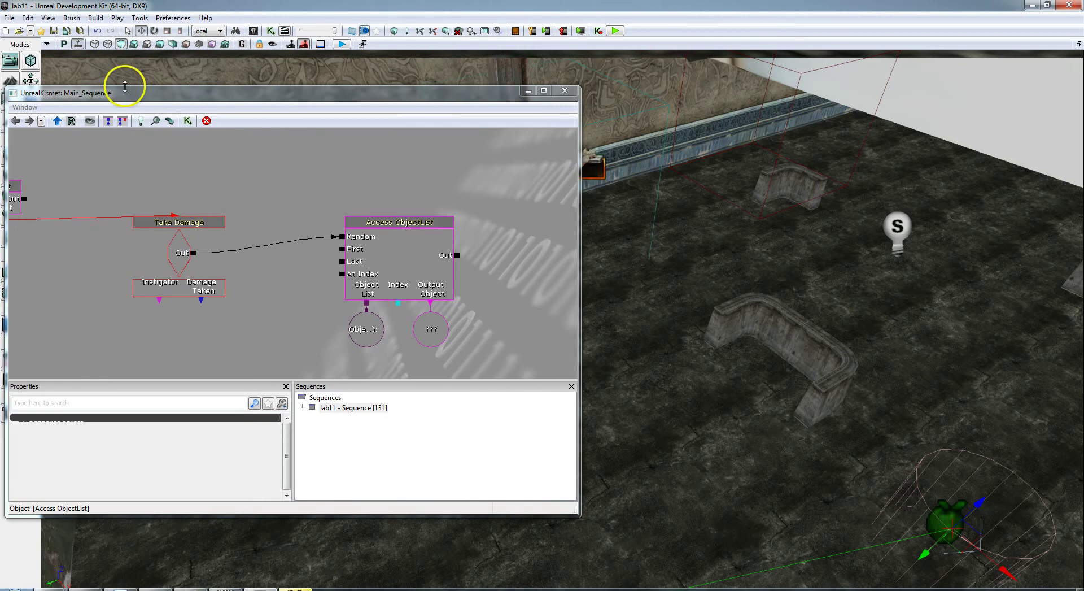
right_click(742, 373)
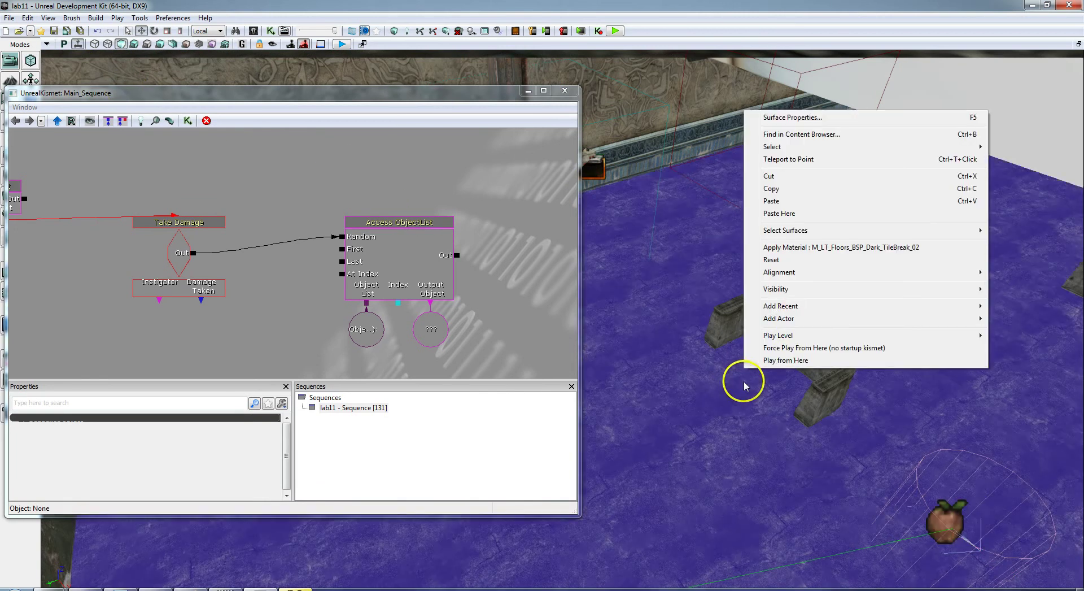
mouse_move(770, 317)
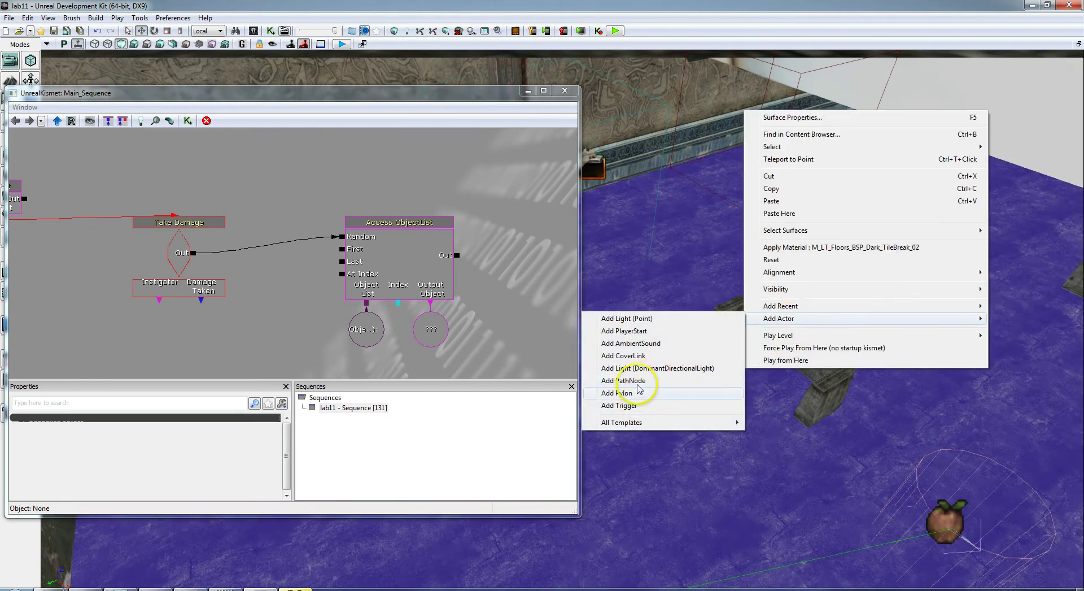
click(639, 381)
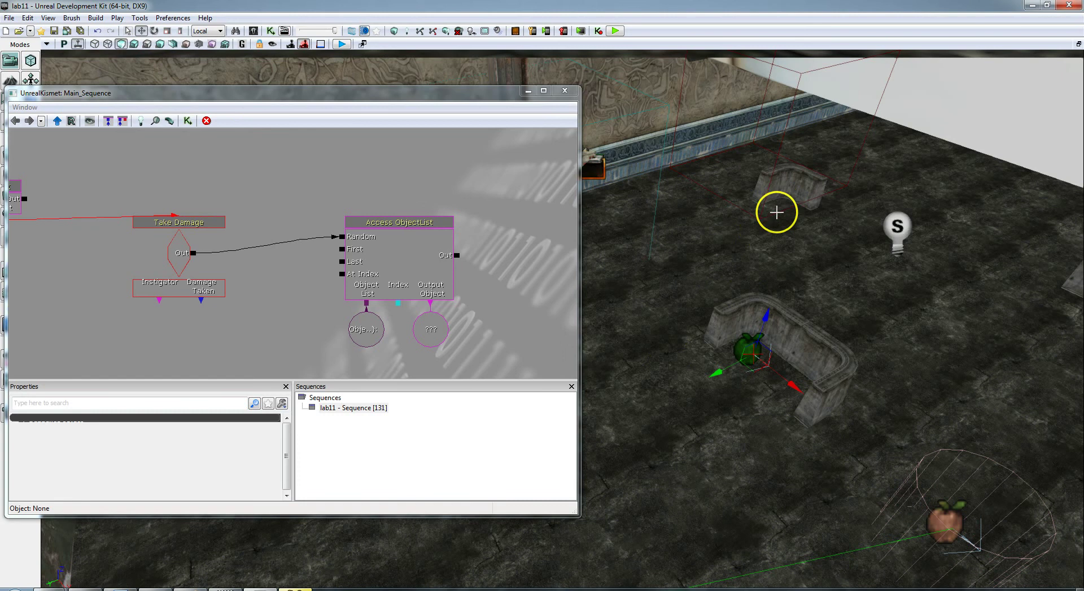
right_click(780, 215)
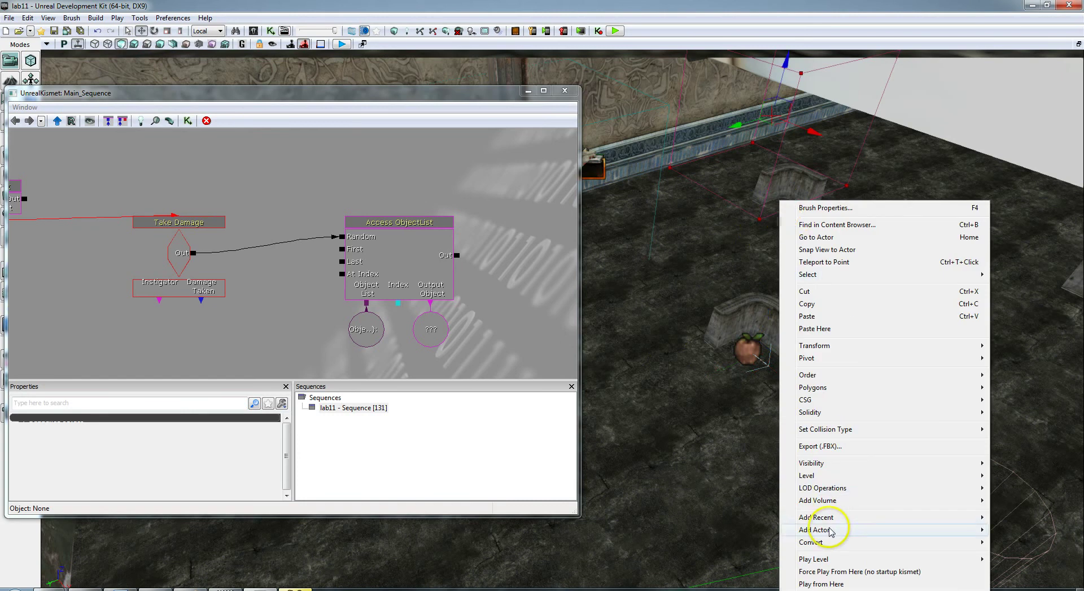
mouse_move(829, 529)
click(693, 474)
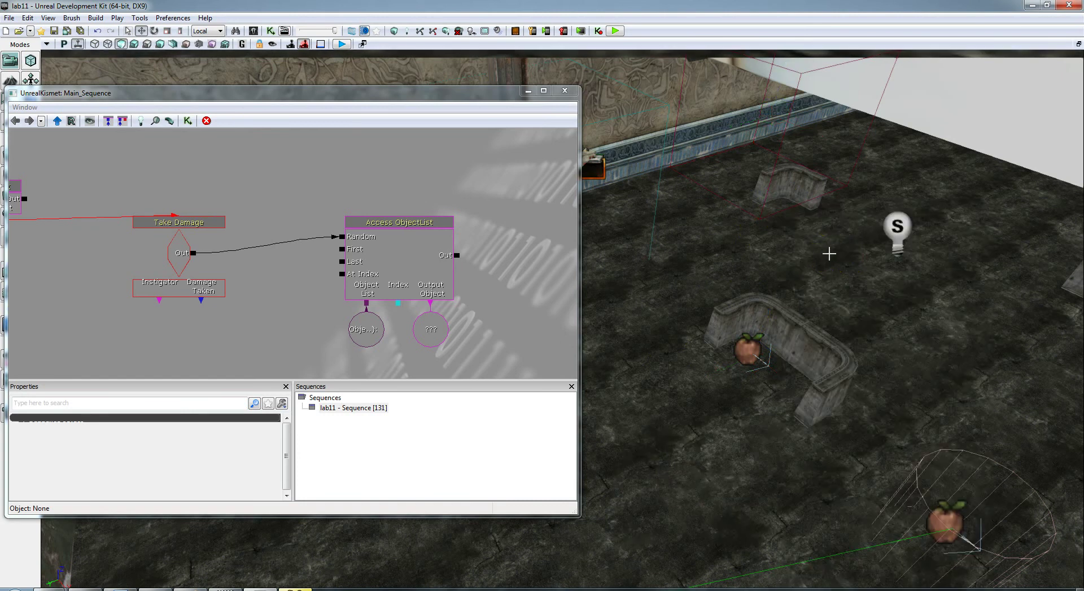
key(ctrl+z)
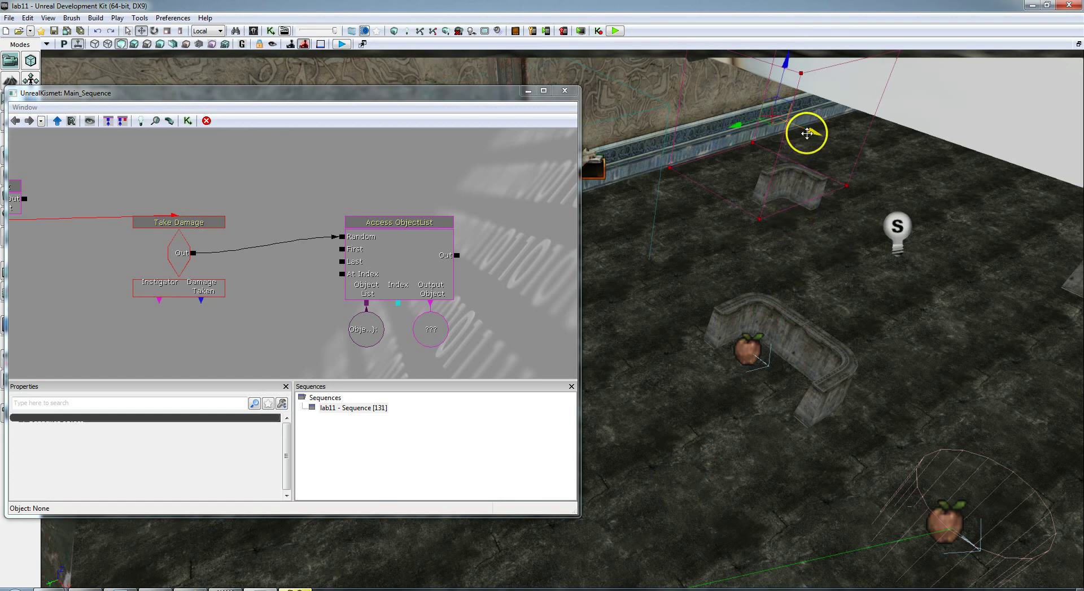
- Shift the trigger volume away from the small far barrier and add a PathNode on the floor at that barrier
drag(811, 133, 738, 101)
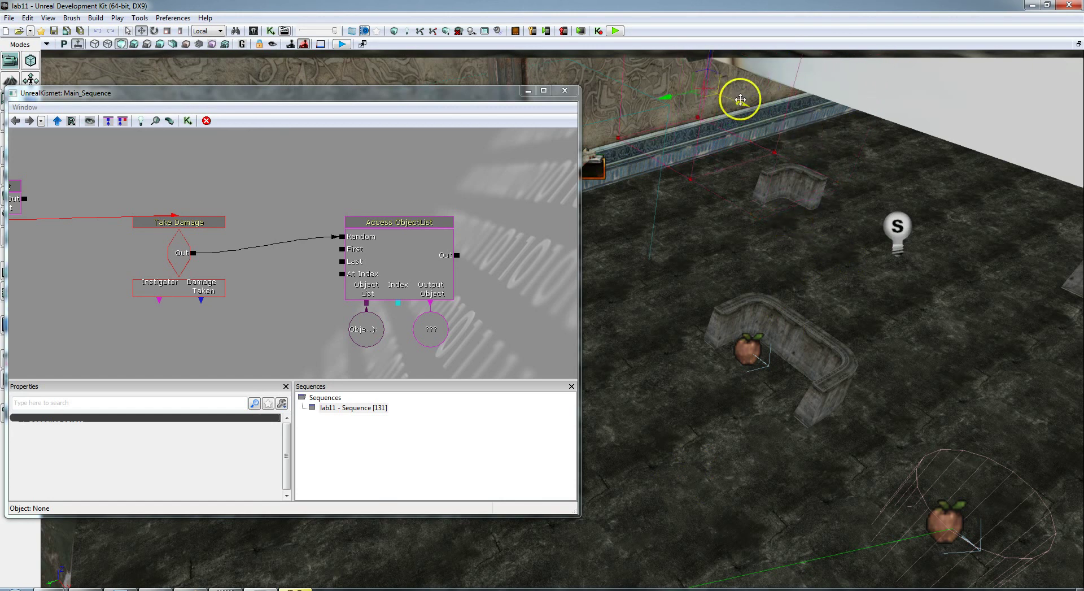
right_click(783, 203)
mouse_move(824, 410)
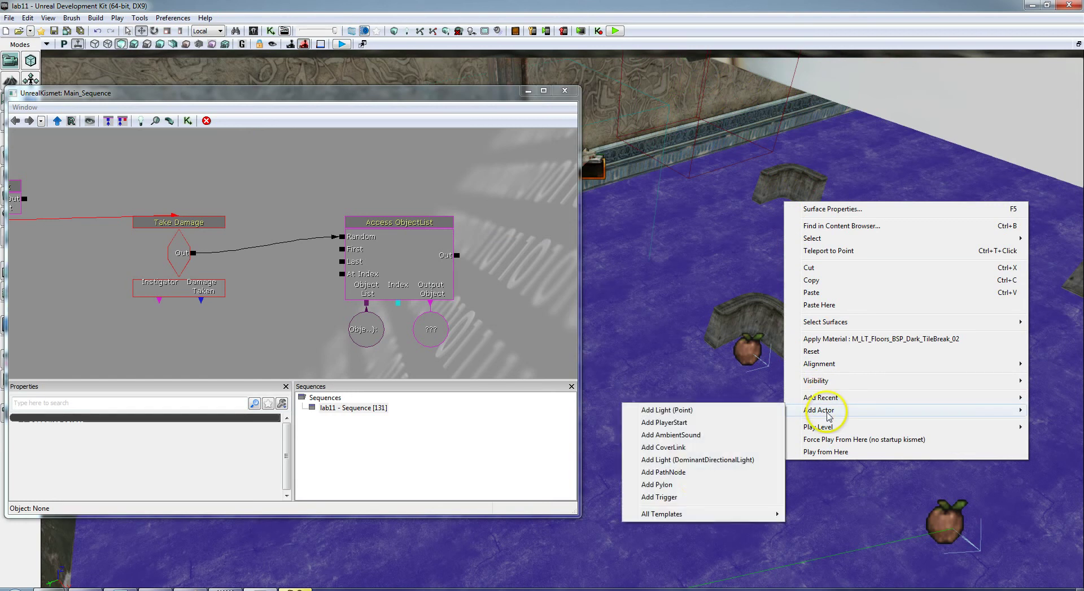
click(664, 472)
- Add a PathNode on the floor at the small stone barrier on the other side of the player start
drag(745, 378, 803, 327)
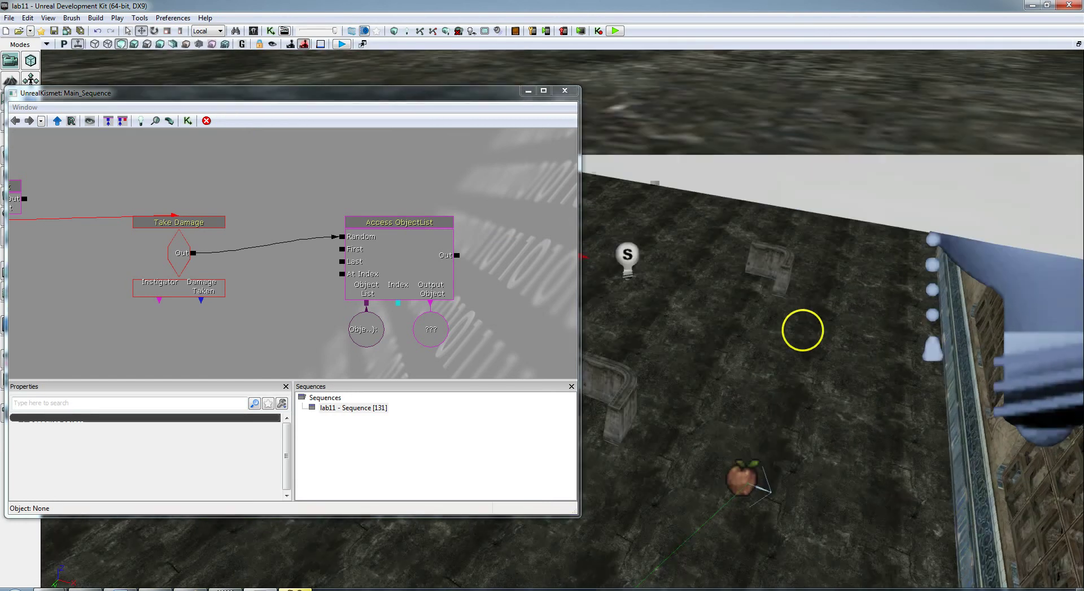
right_click(757, 284)
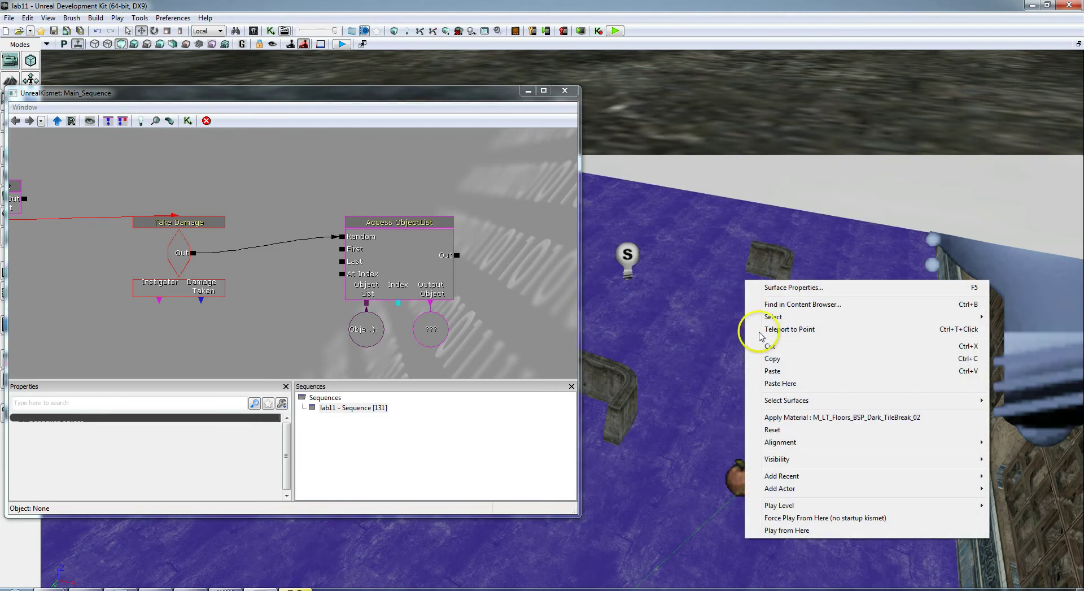
mouse_move(789, 491)
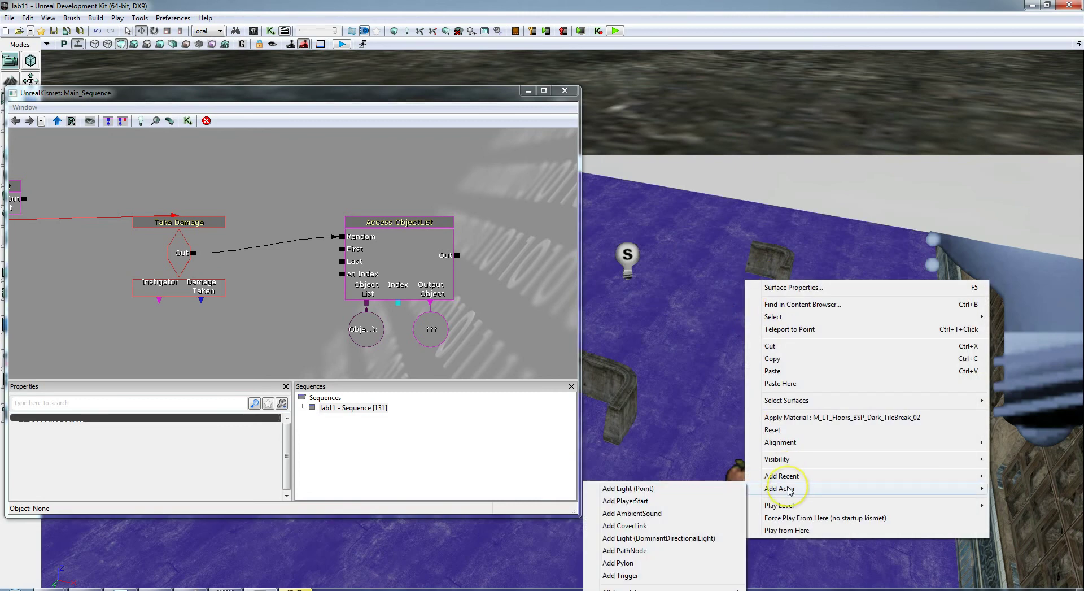
click(668, 551)
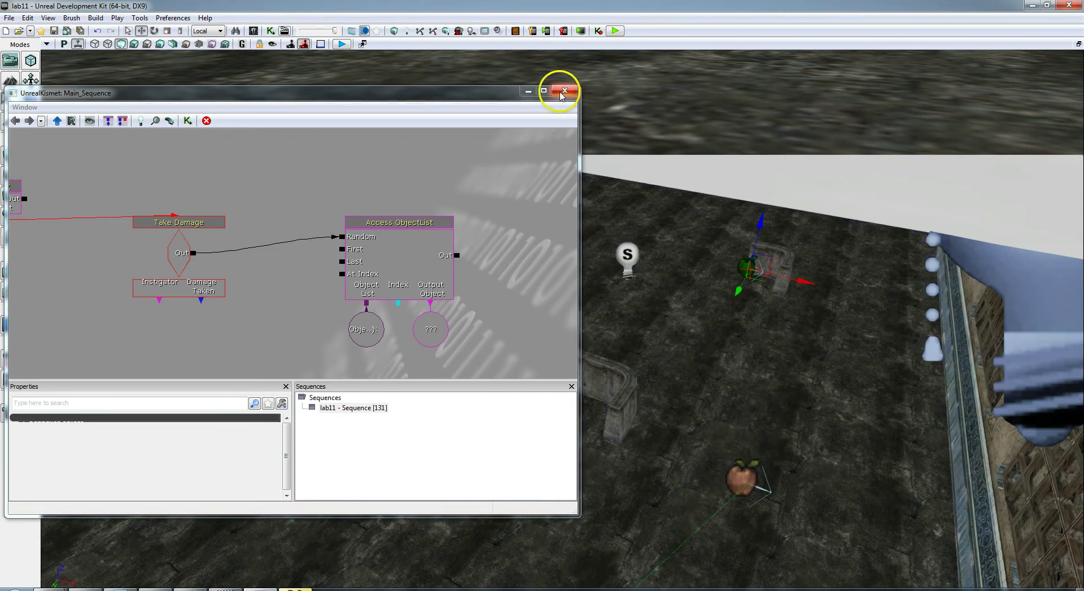
right_drag(738, 380, 693, 375)
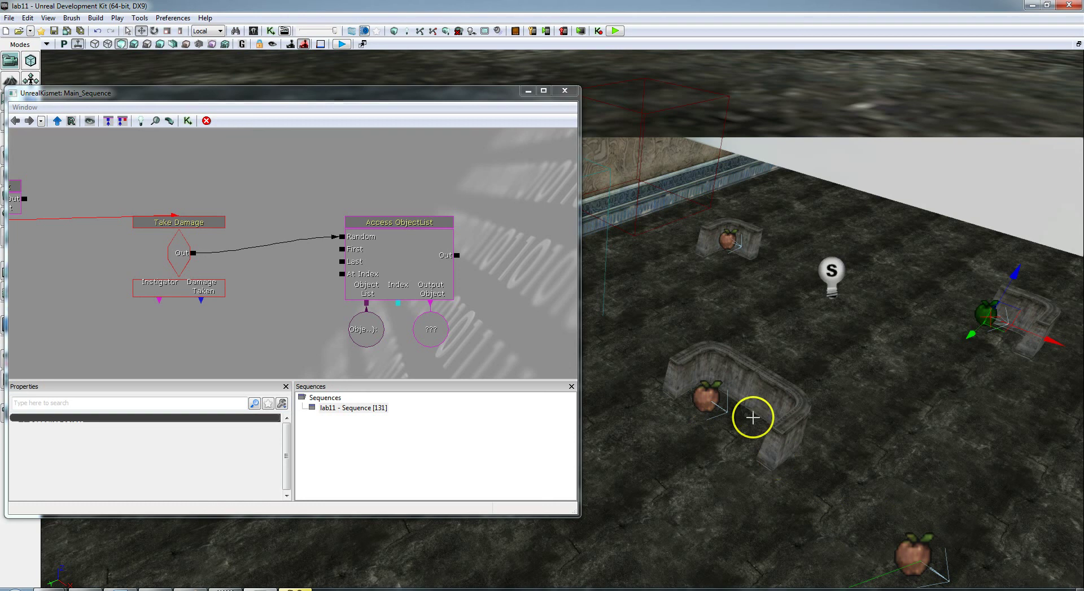
click(708, 401)
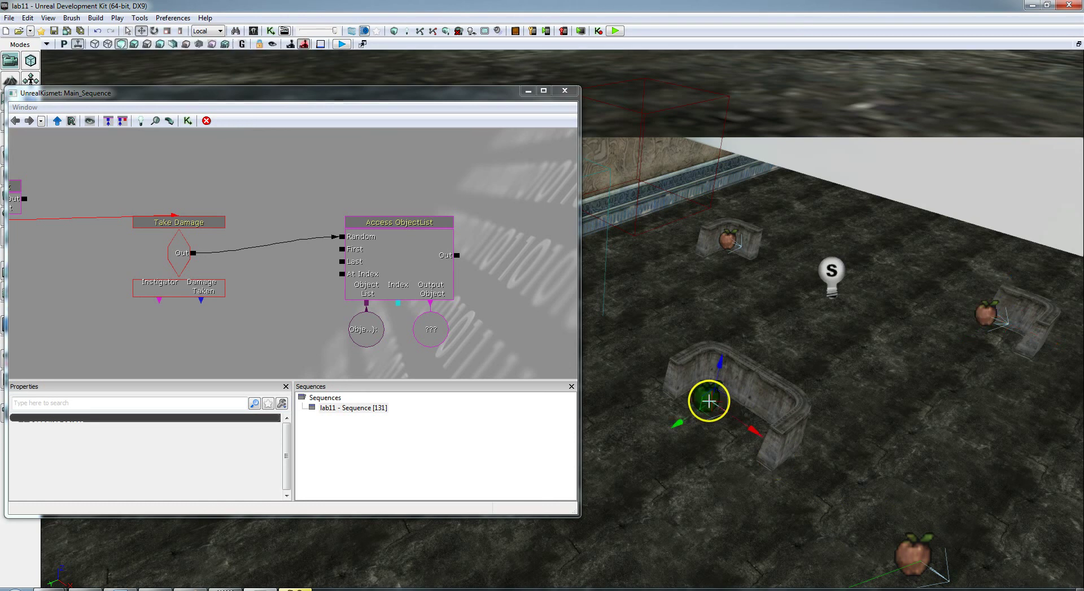
click(729, 240)
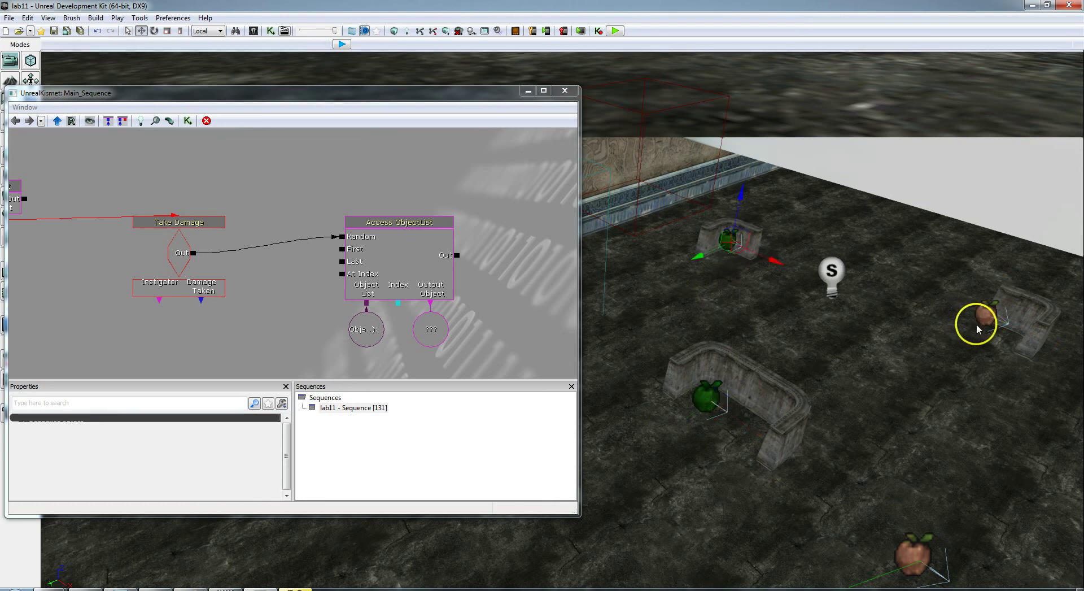
right_click(982, 369)
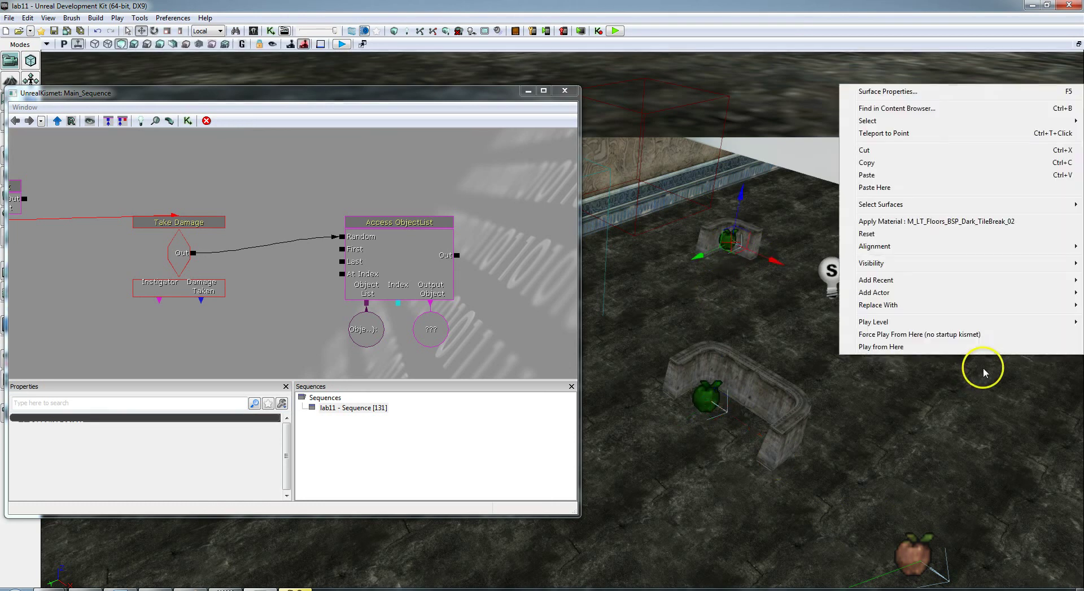
right_drag(950, 399, 962, 392)
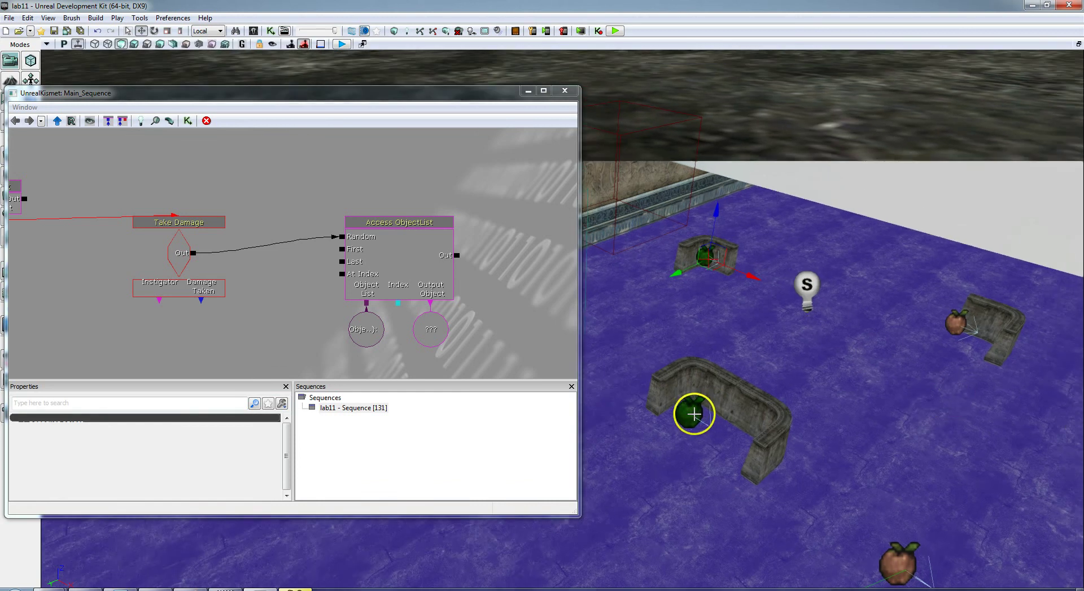
click(697, 410)
click(706, 256)
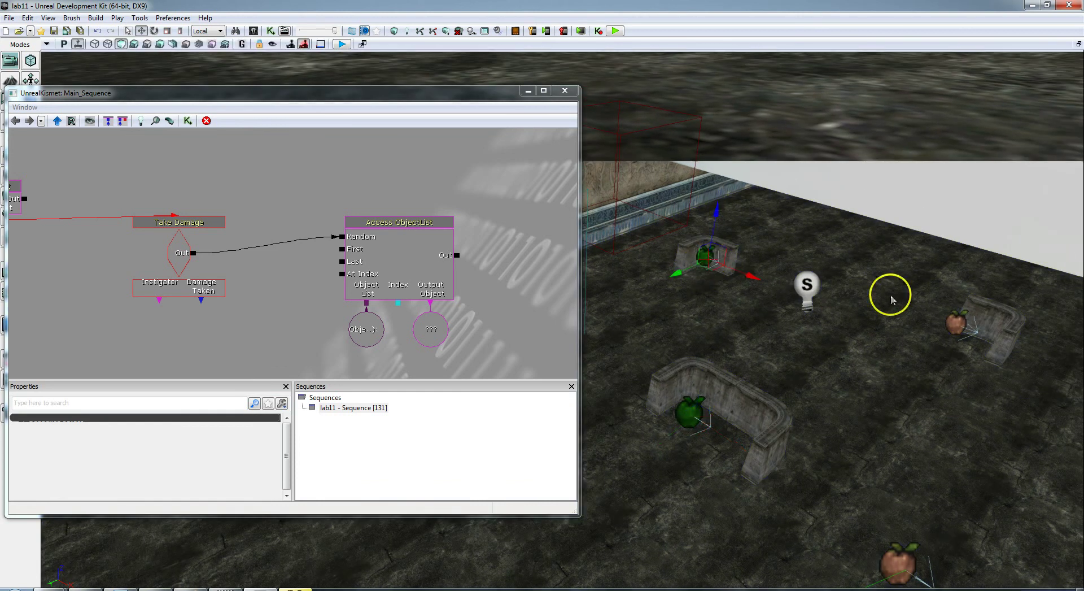
right_click(912, 397)
click(883, 429)
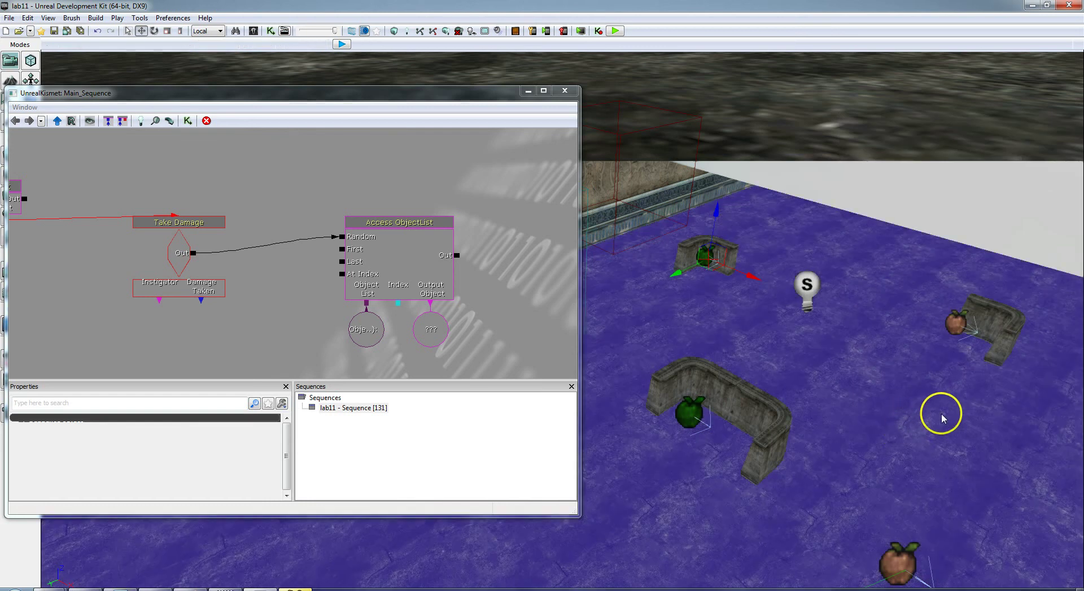
right_click(913, 404)
click(784, 353)
mouse_move(784, 354)
right_down()
mouse_move(811, 344)
mouse_move(784, 353)
right_up()
- Select the three PathNodes behind the stone barriers together and insert them into the object list variable of Access ObjectList
click(798, 498)
right_drag(799, 474, 760, 363)
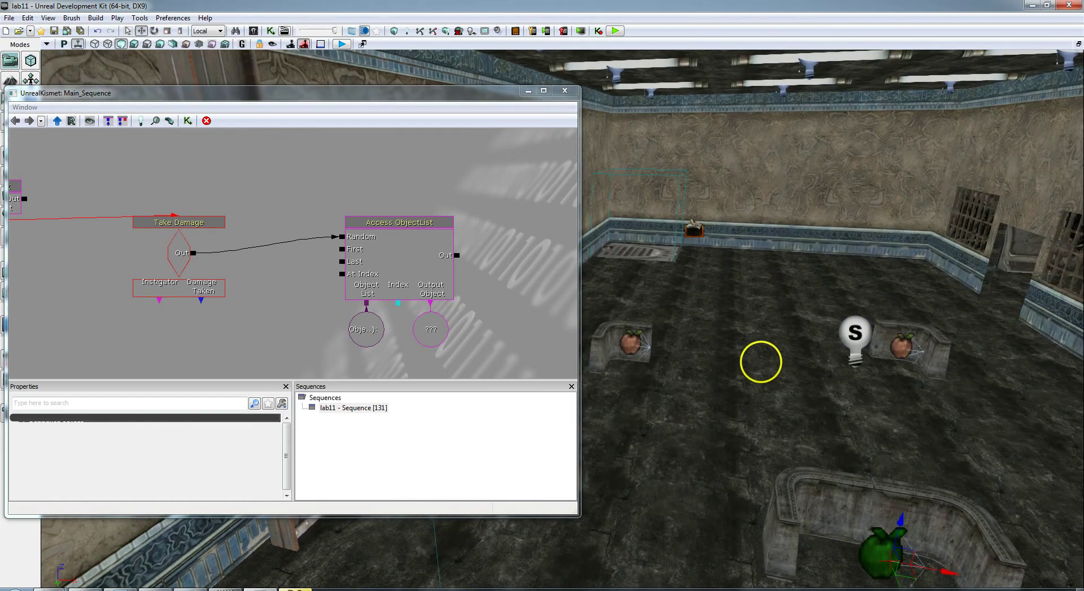
ctrl+click(631, 343)
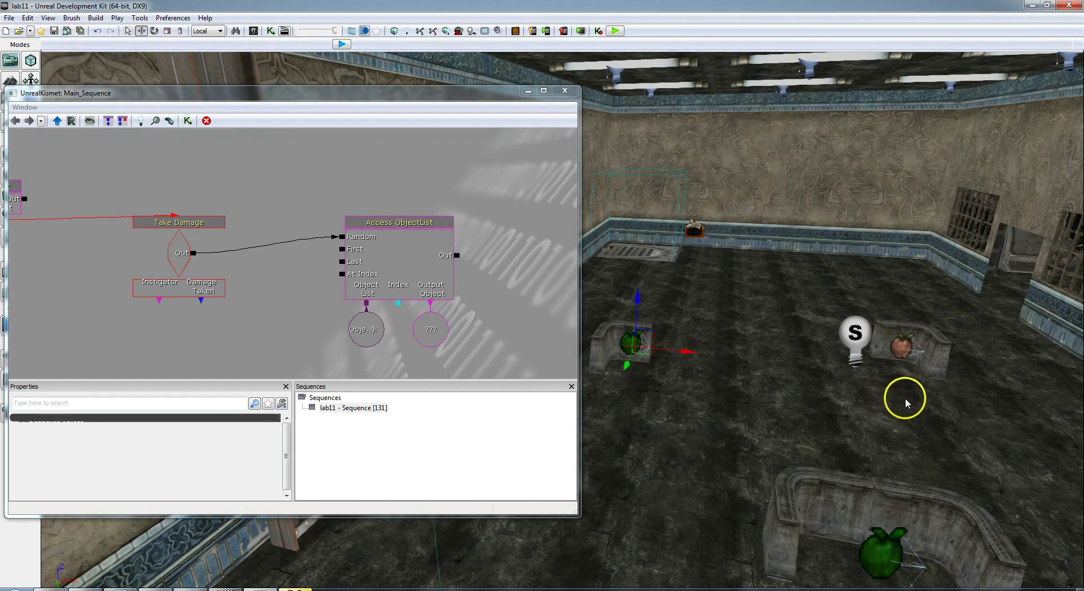
right_drag(906, 399, 852, 391)
key(w)
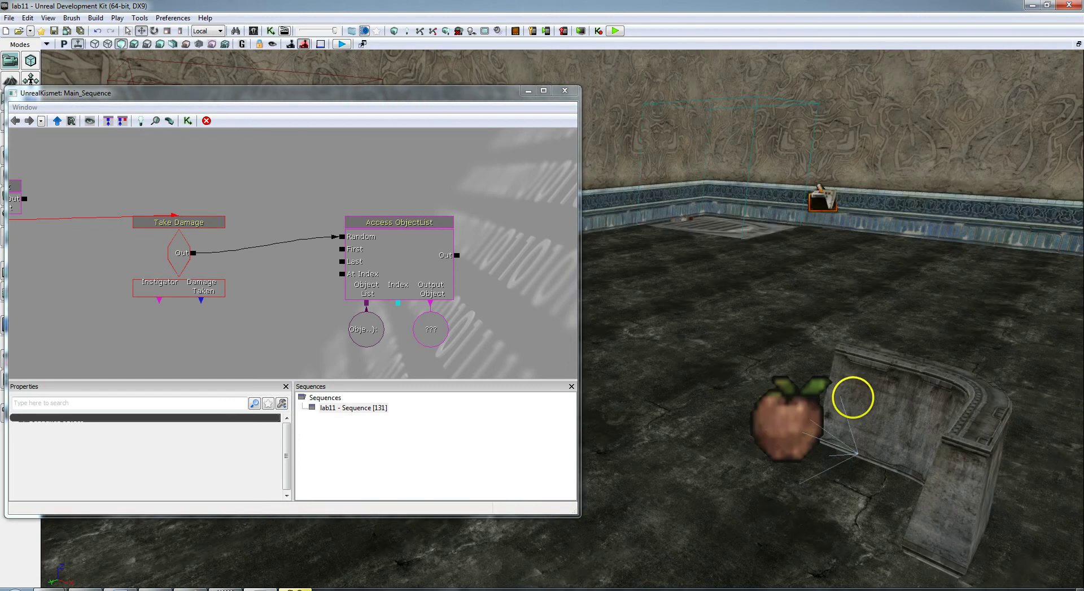
click(796, 423)
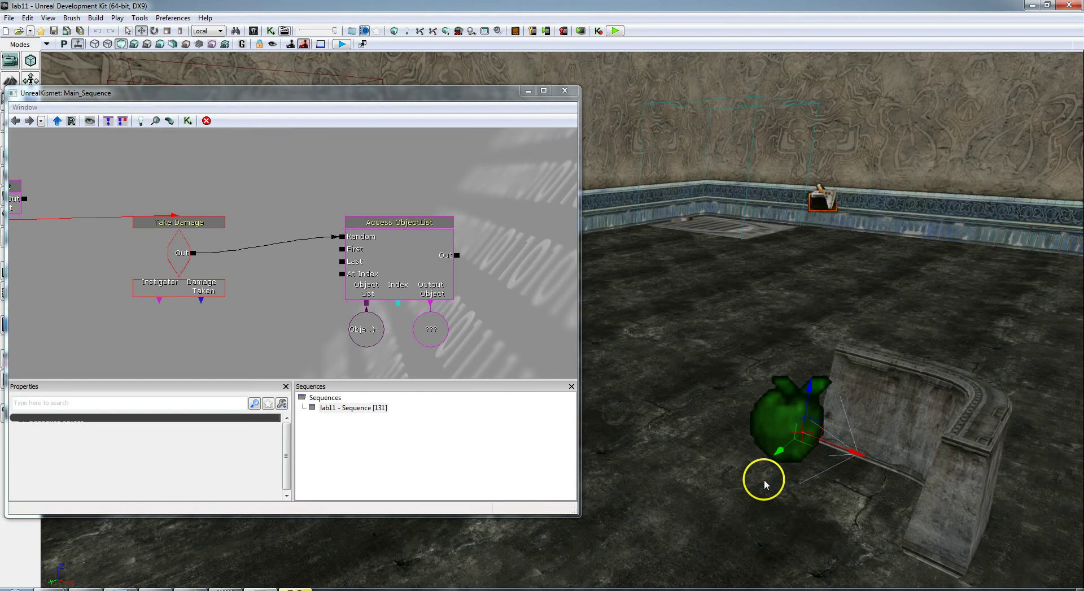
drag(764, 477, 496, 460)
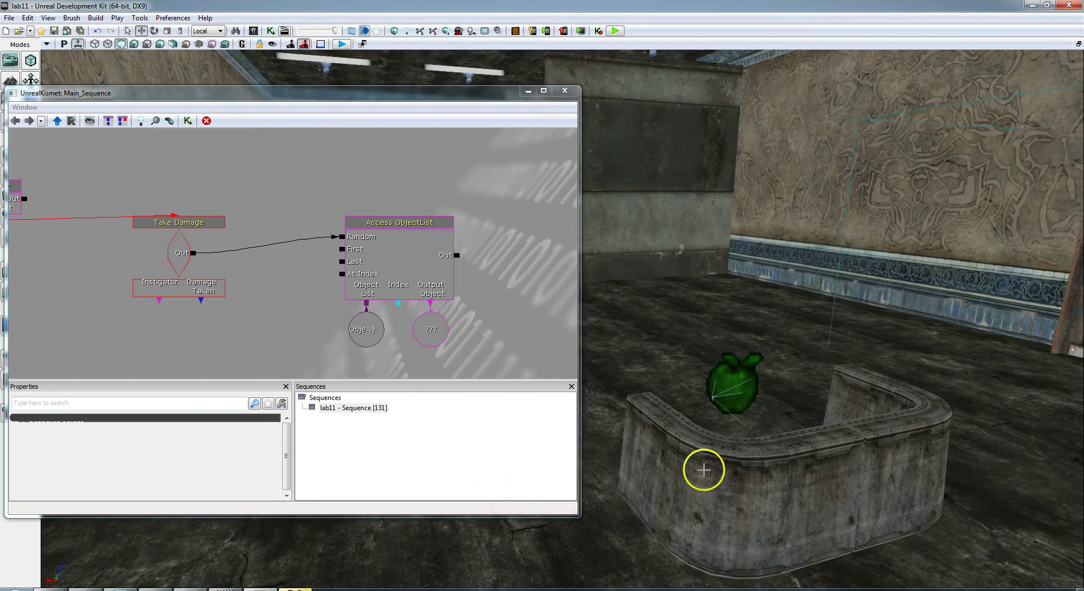
right_click(370, 325)
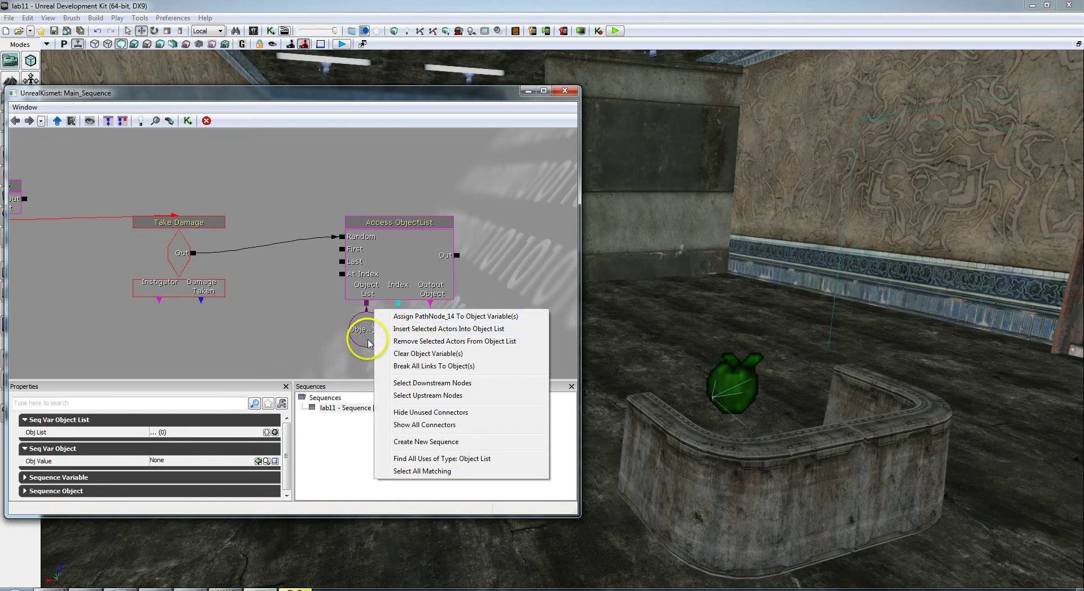
click(461, 331)
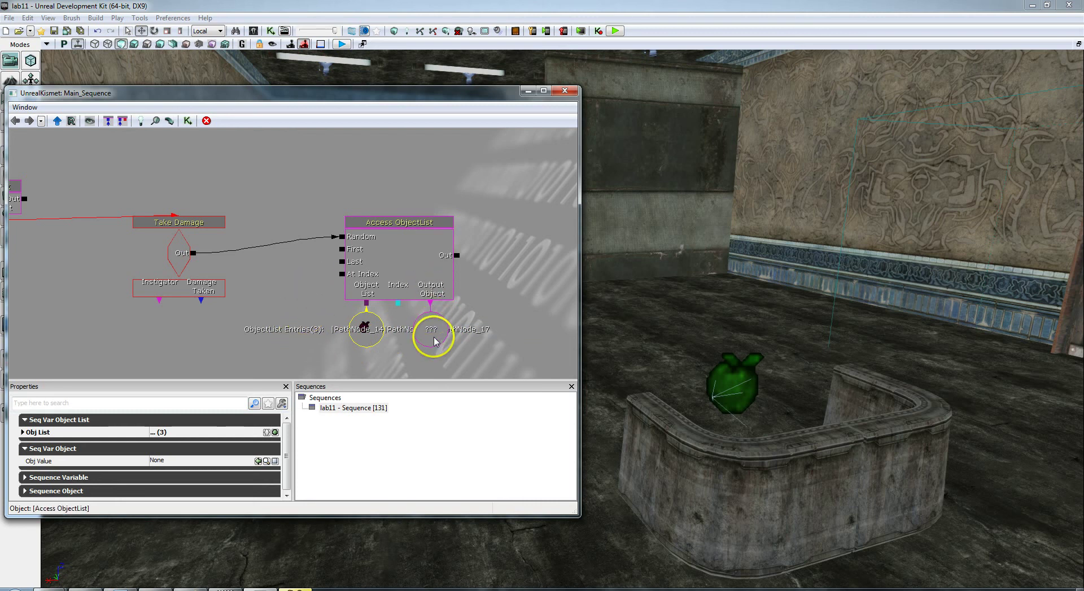
- Delete the PathNode_10 object variable from the Destination connector of Move To Actor
drag(427, 300, 350, 314)
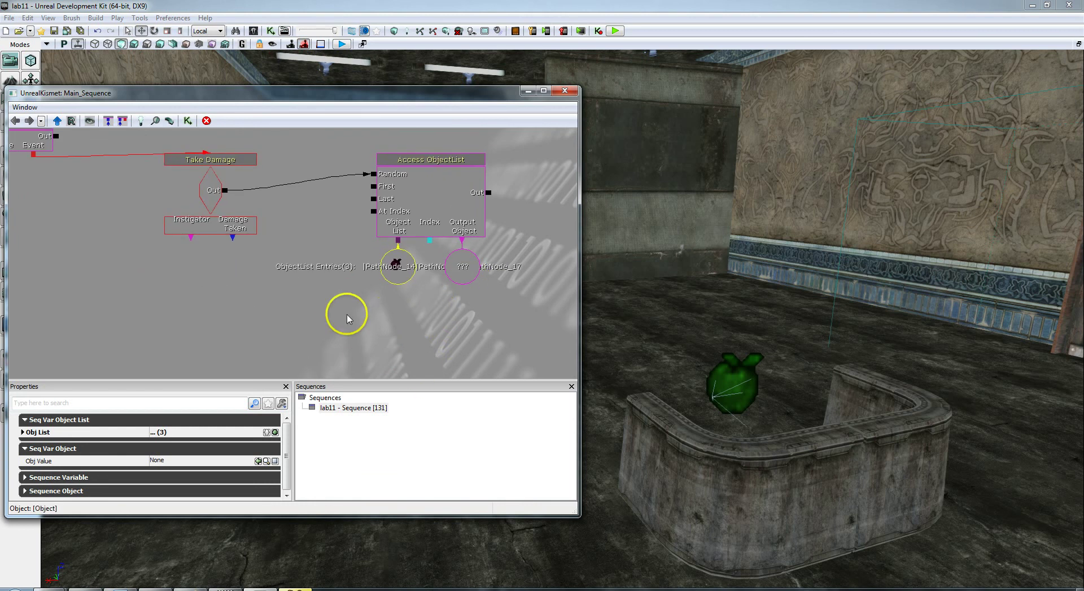
click(227, 291)
drag(227, 291, 486, 361)
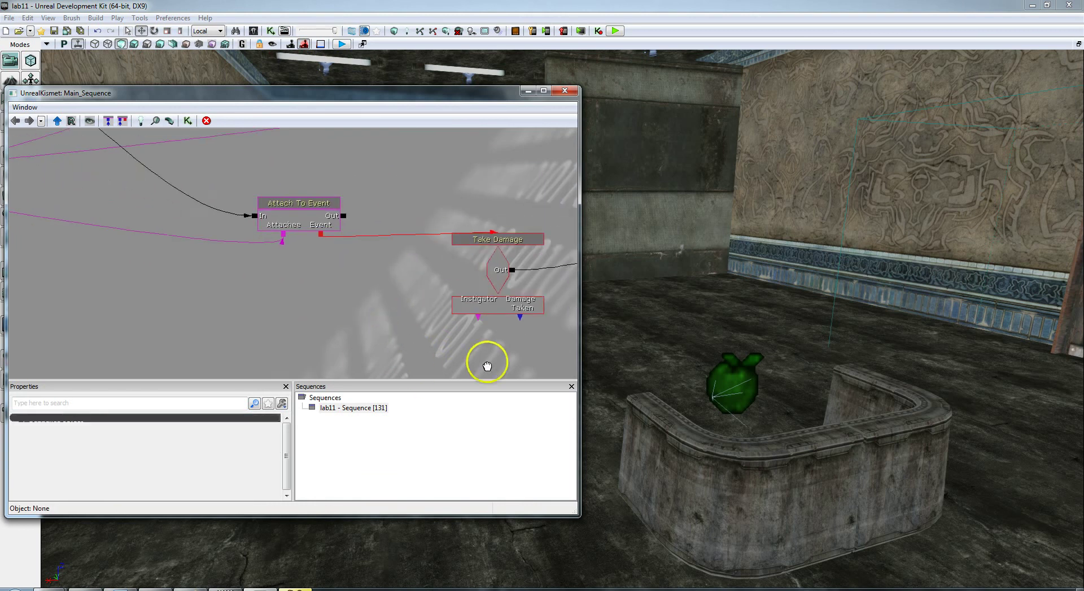
mouse_move(366, 313)
mouse_down()
mouse_move(302, 302)
mouse_move(459, 358)
mouse_move(510, 346)
mouse_up()
click(212, 237)
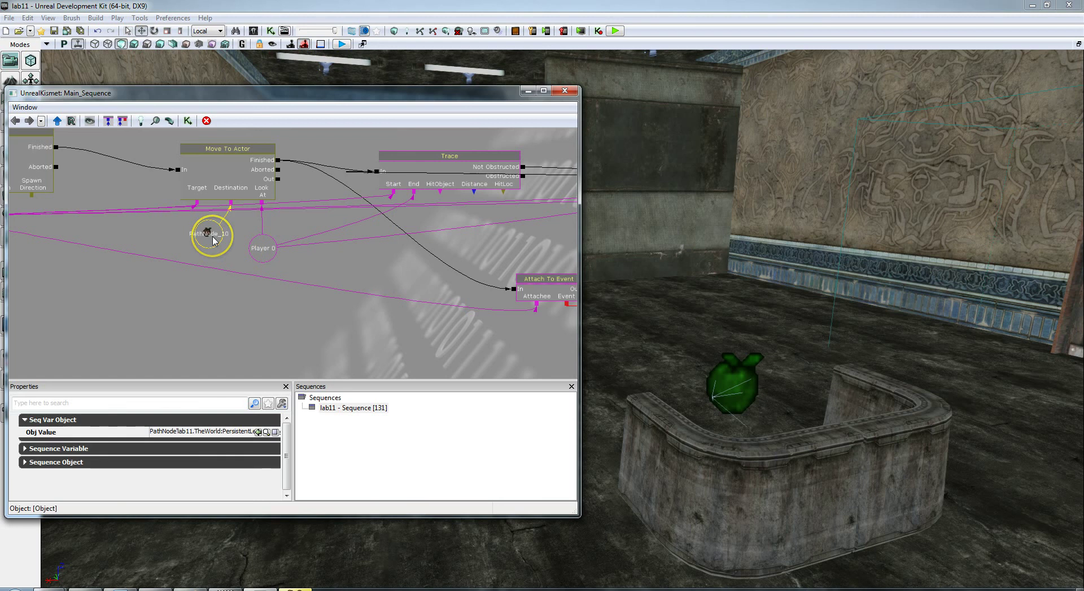
key(Delete)
- Connect Move To Actor's Destination to the empty object variable on Access ObjectList's Output Object
drag(425, 276, 156, 200)
drag(448, 319, 293, 285)
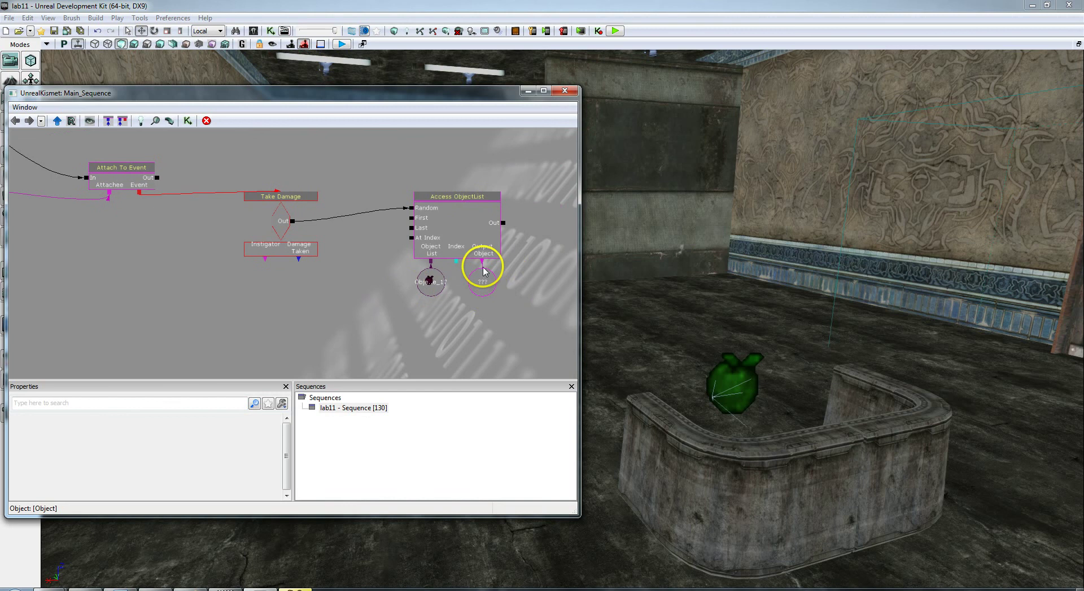
mouse_move(193, 308)
mouse_down()
mouse_move(467, 375)
mouse_move(574, 380)
mouse_up()
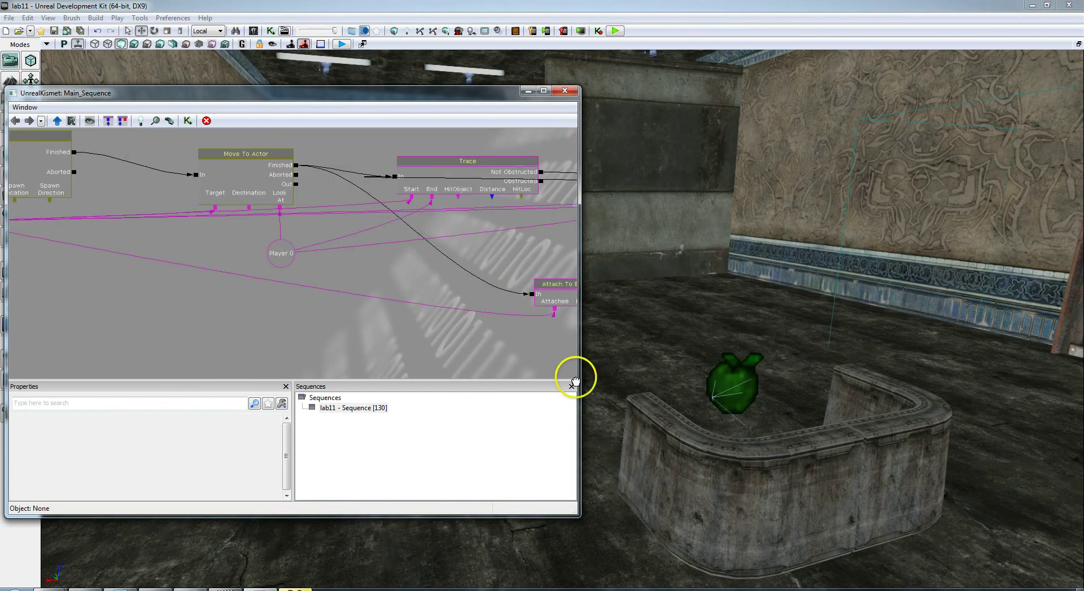
drag(258, 212, 489, 239)
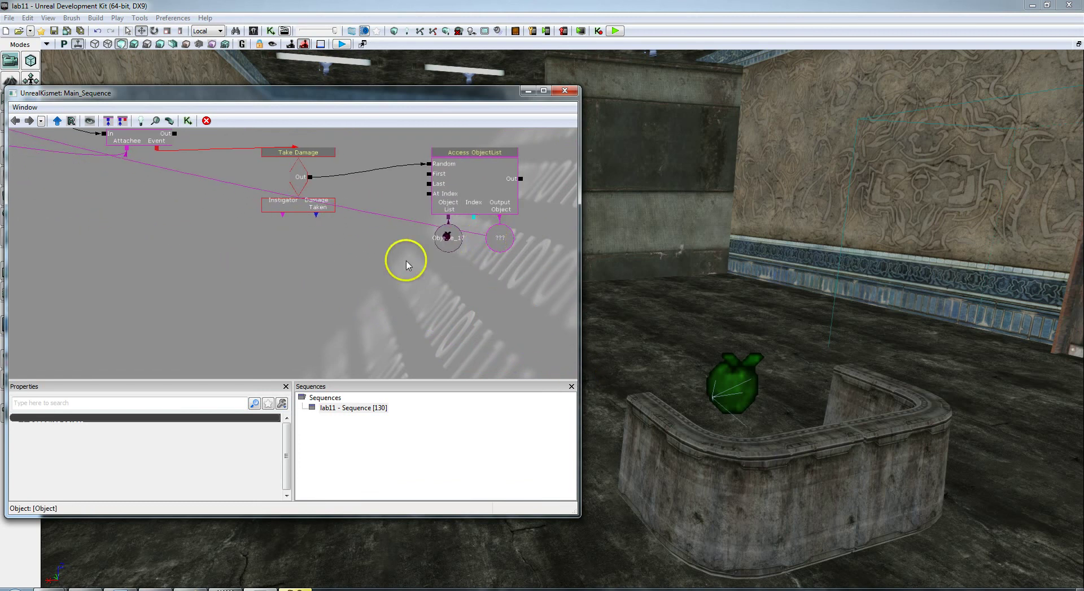
- Add a second Attach To Event action in the empty space below Actor Factory
drag(245, 259, 577, 337)
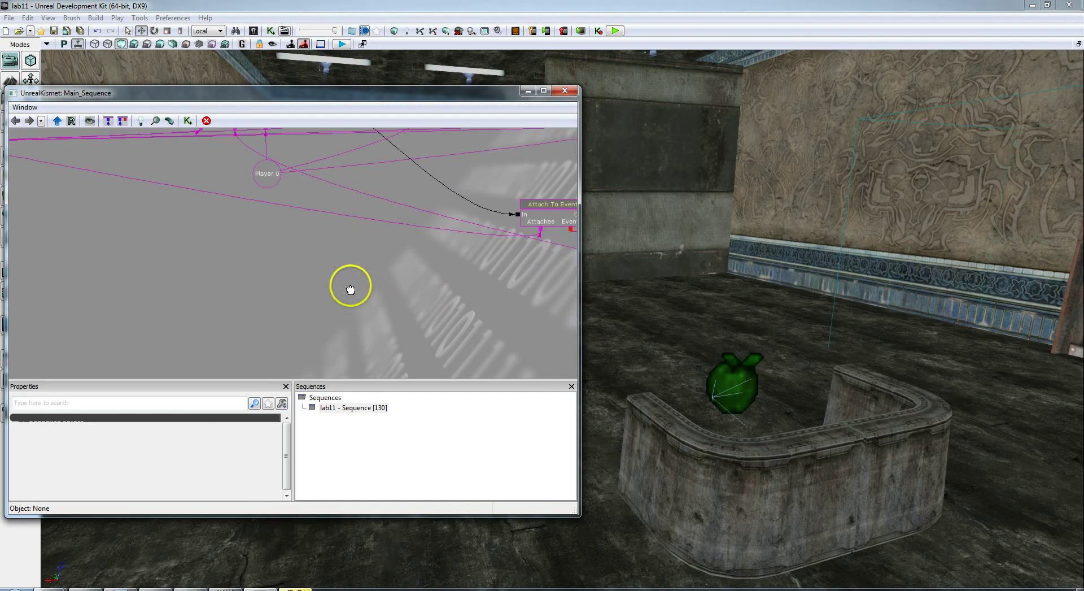
scroll(350, 289, down, 3)
mouse_move(354, 324)
mouse_down()
mouse_move(136, 277)
mouse_move(392, 333)
mouse_up()
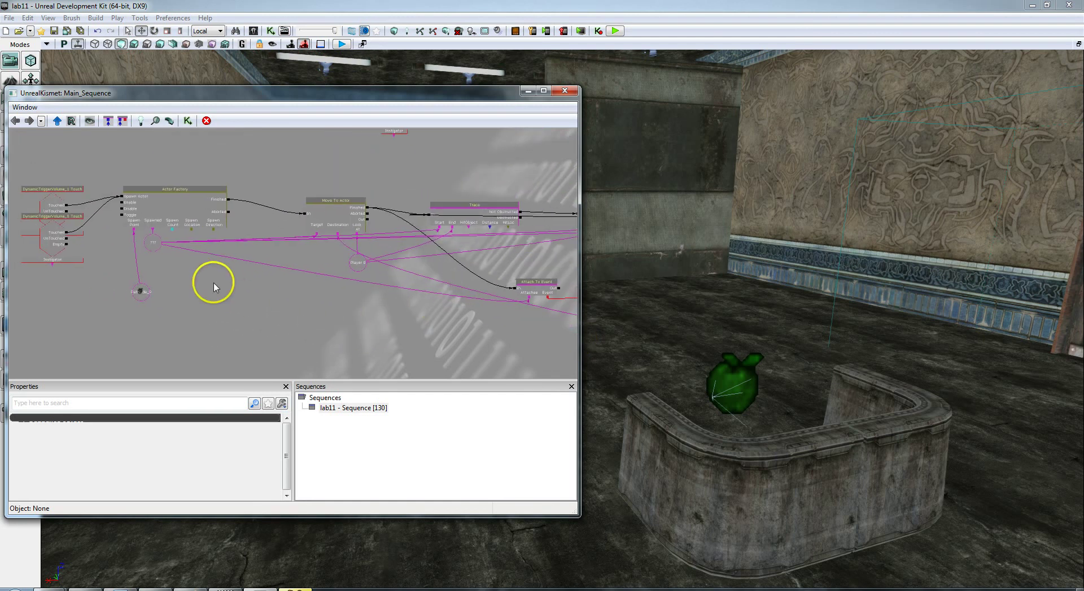
drag(213, 283, 234, 258)
right_click(244, 260)
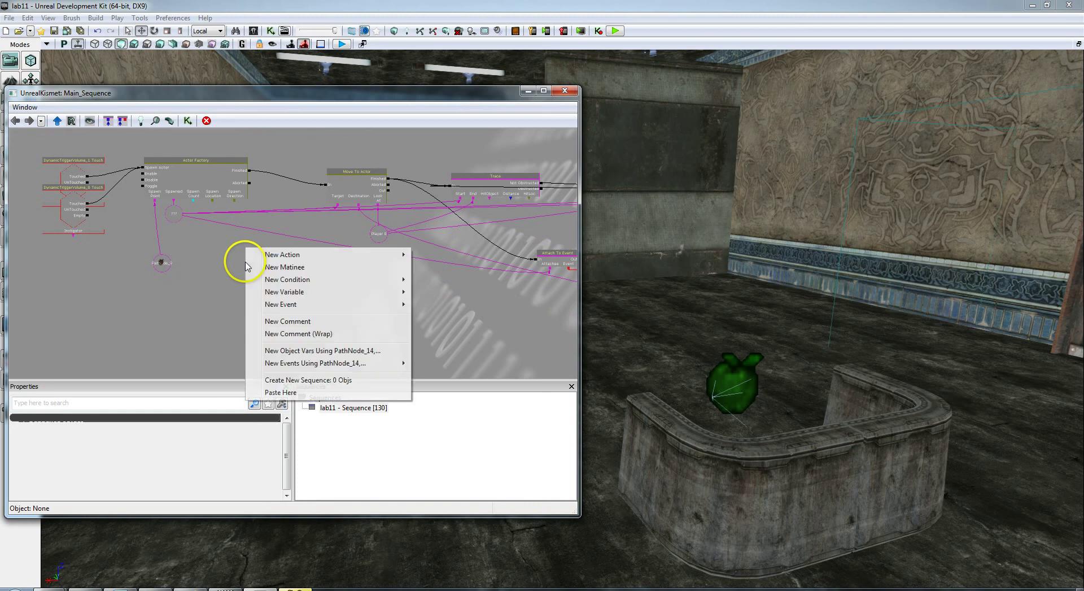
mouse_move(290, 254)
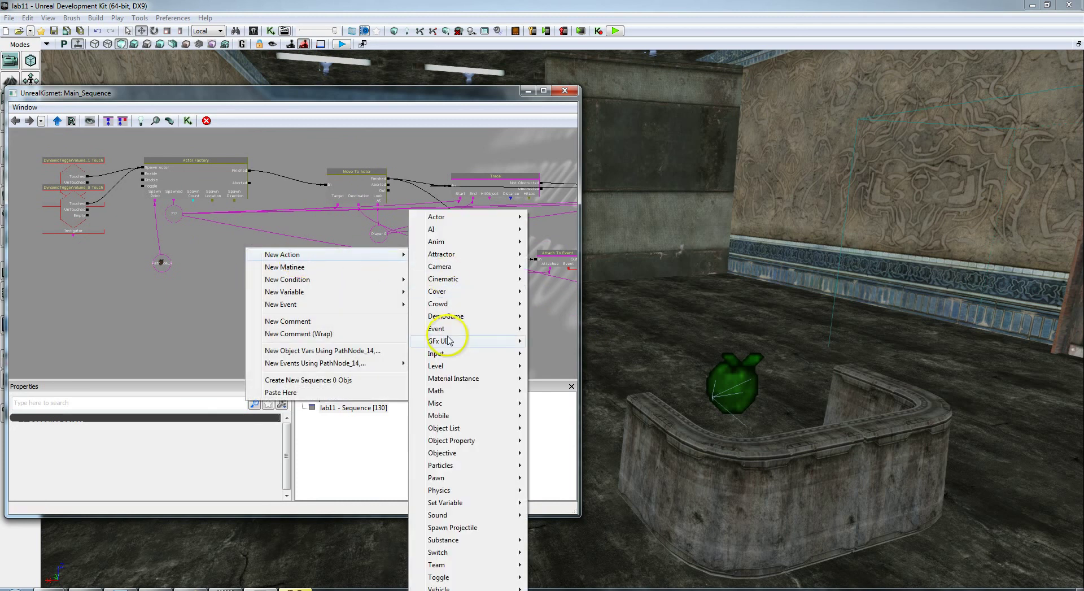
mouse_move(440, 328)
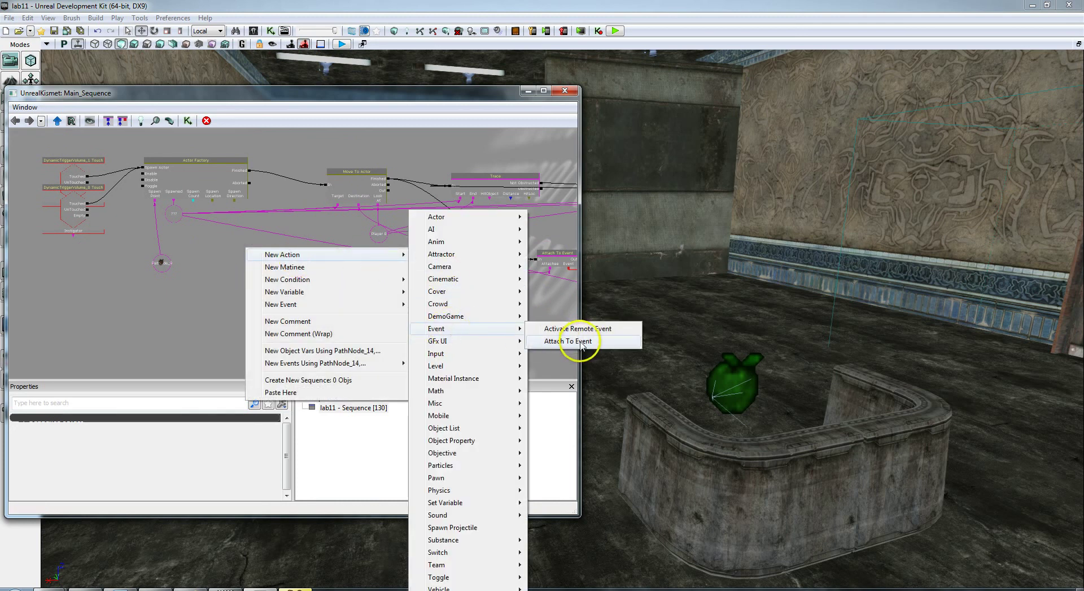
click(581, 342)
- Add a pawn Death event below the new Attach To Event action
right_click(303, 305)
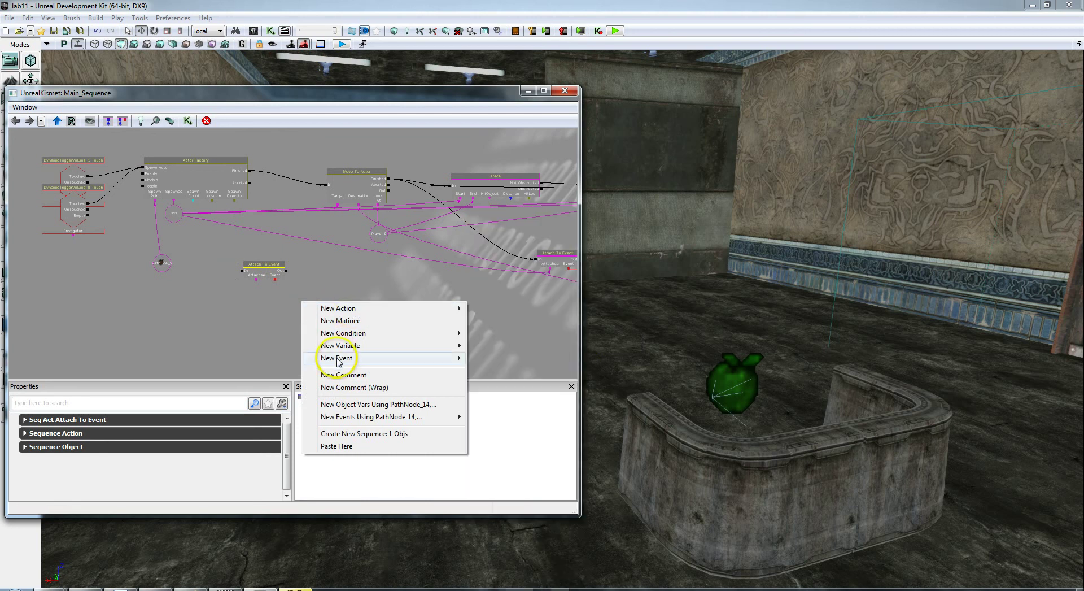
mouse_move(339, 362)
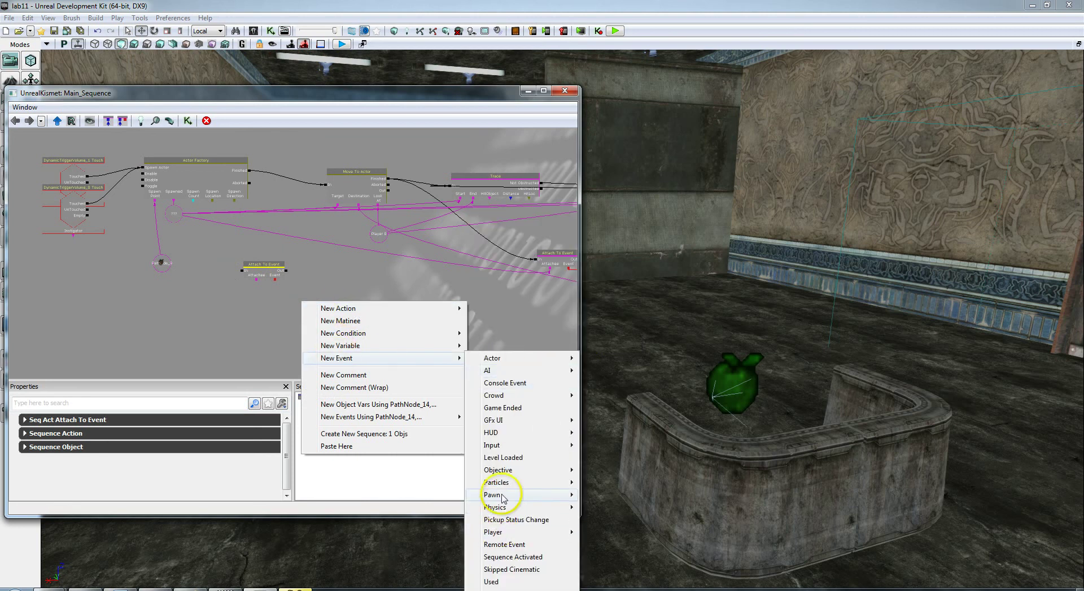
mouse_move(503, 497)
click(603, 495)
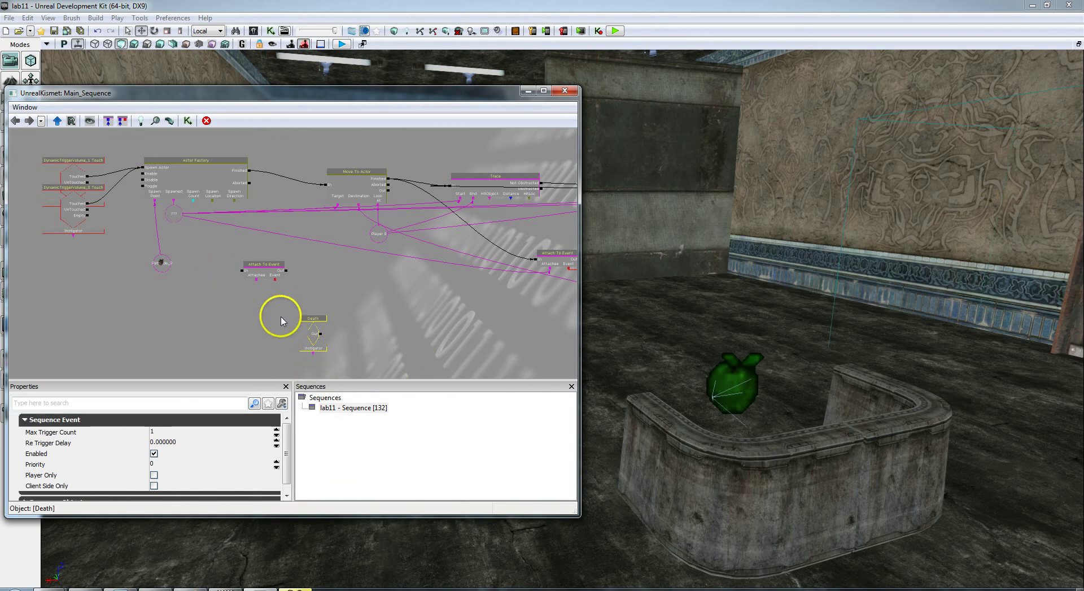
- Link the new Attach To Event to the spawned bot variable, Actor Factory's output and Death, and connect Death's Out to Spawn Actor
drag(259, 305, 188, 207)
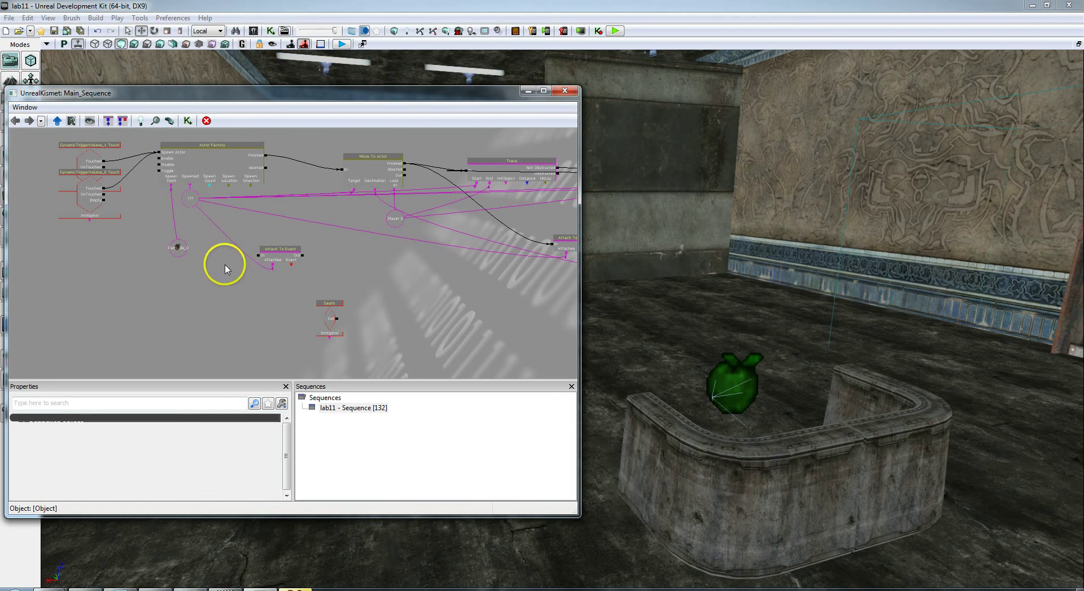
drag(259, 255, 265, 168)
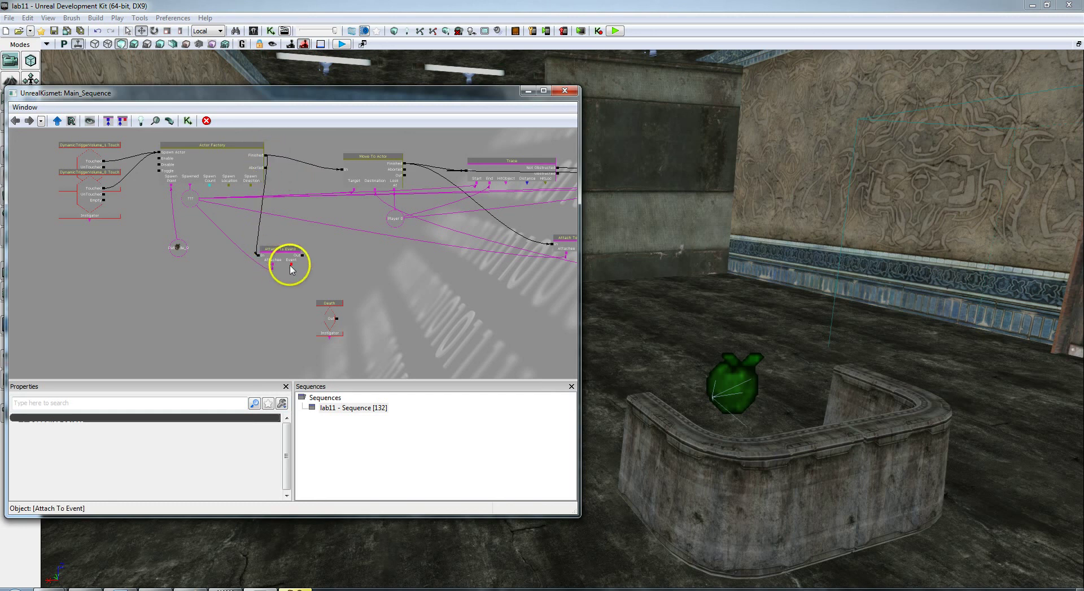
drag(290, 265, 158, 157)
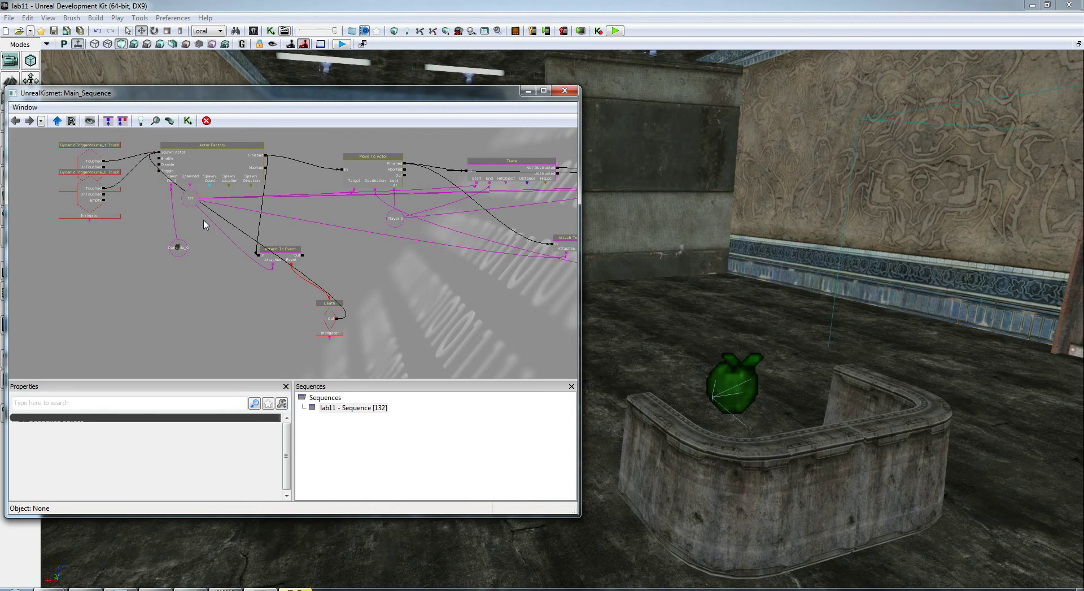
- Build the AI paths, dismiss the map check report and close Kismet to view the paths between the barriers
click(427, 57)
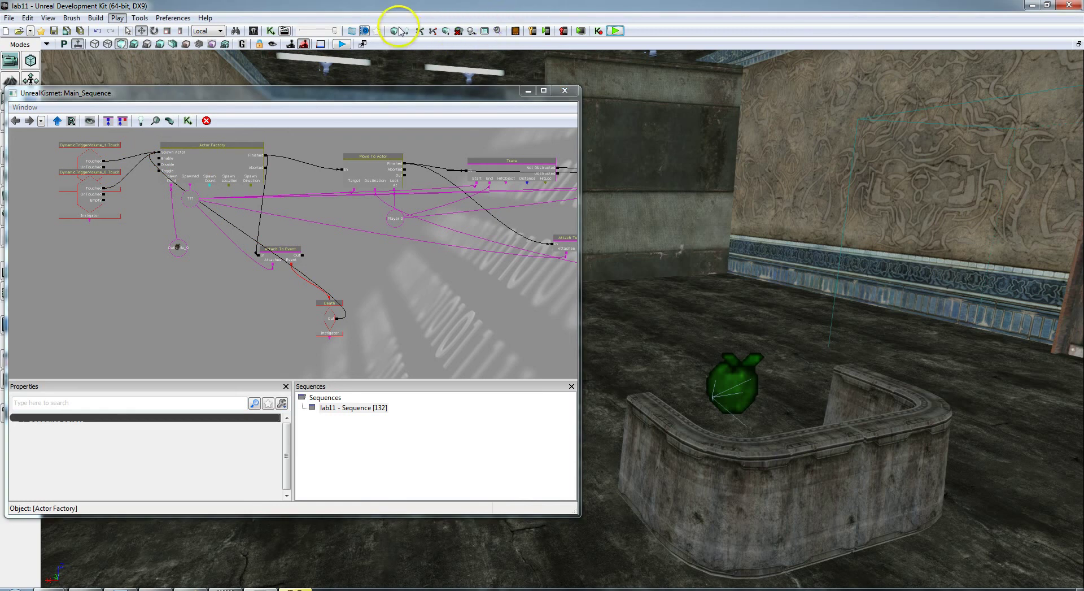
click(421, 32)
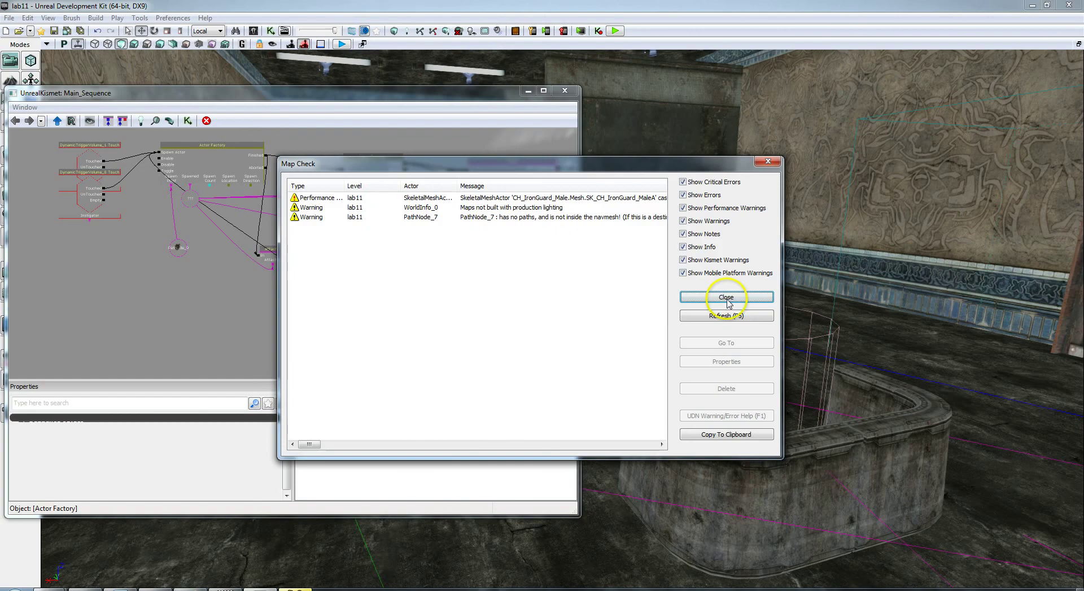
click(728, 297)
click(564, 91)
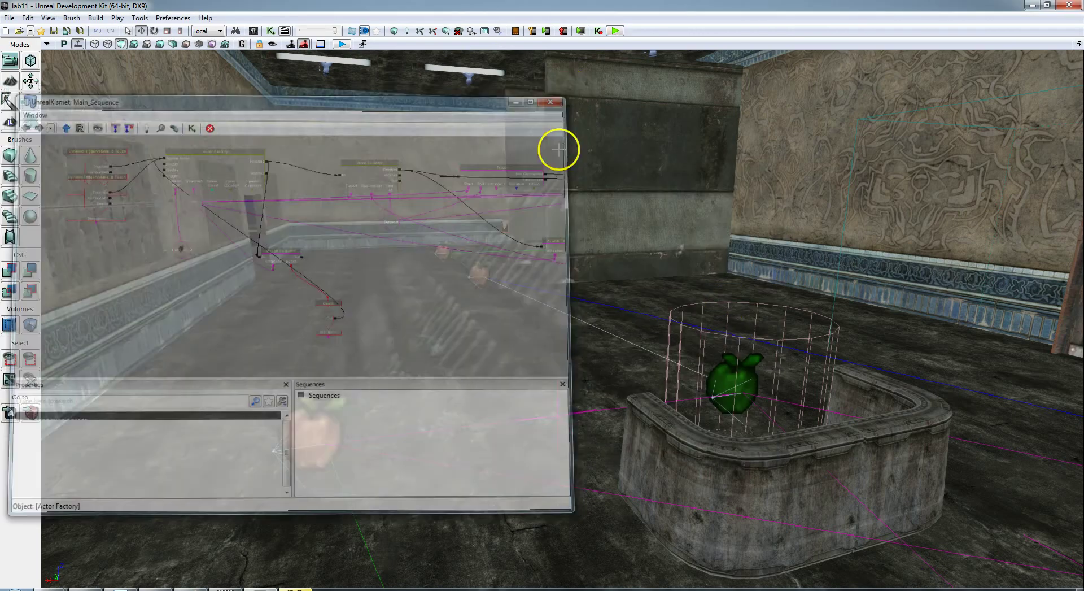
right_drag(558, 337, 322, 348)
click(760, 337)
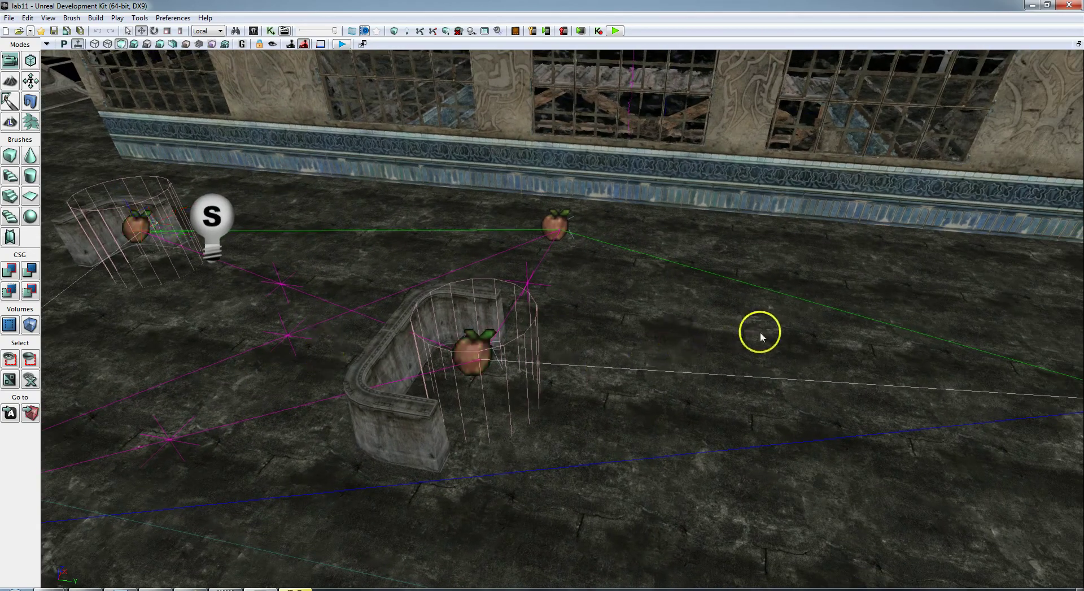
- Add a PathNode on the open floor between the barriers
right_click(761, 337)
right_drag(593, 334, 570, 335)
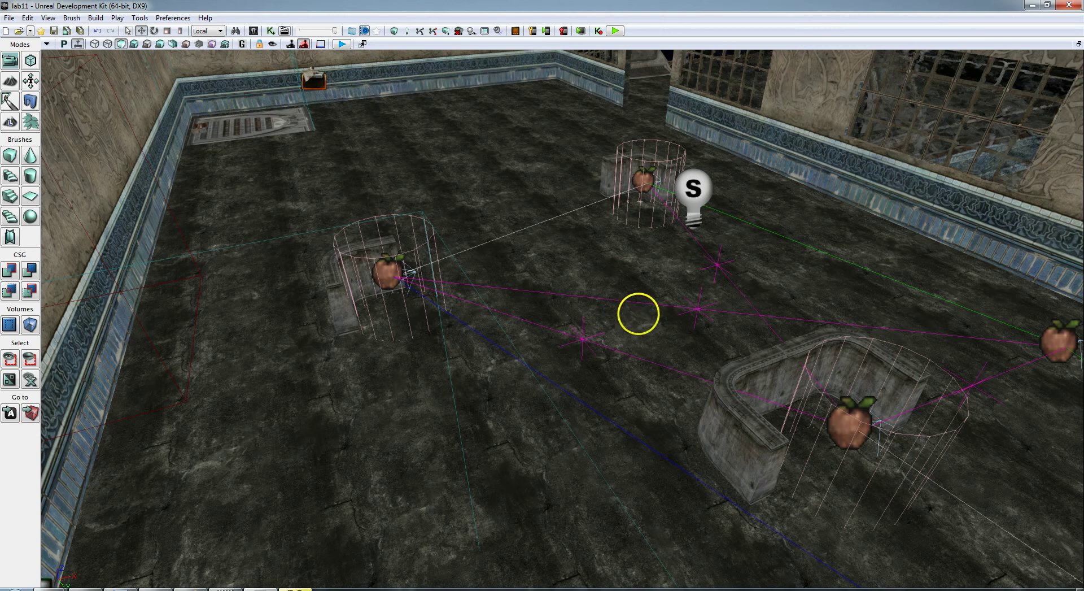
right_click(639, 305)
mouse_move(689, 510)
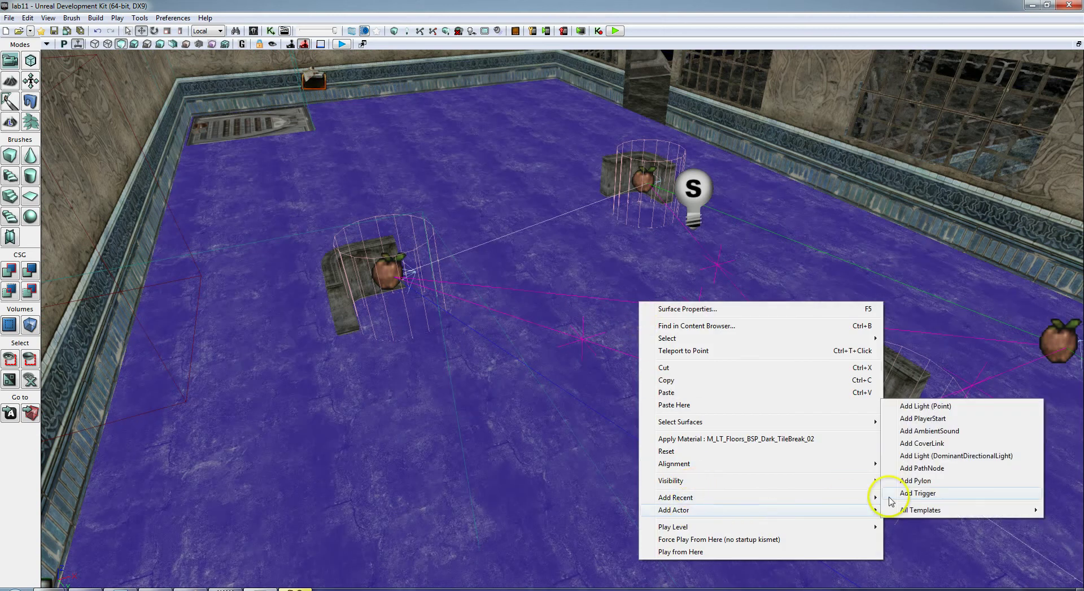
click(923, 468)
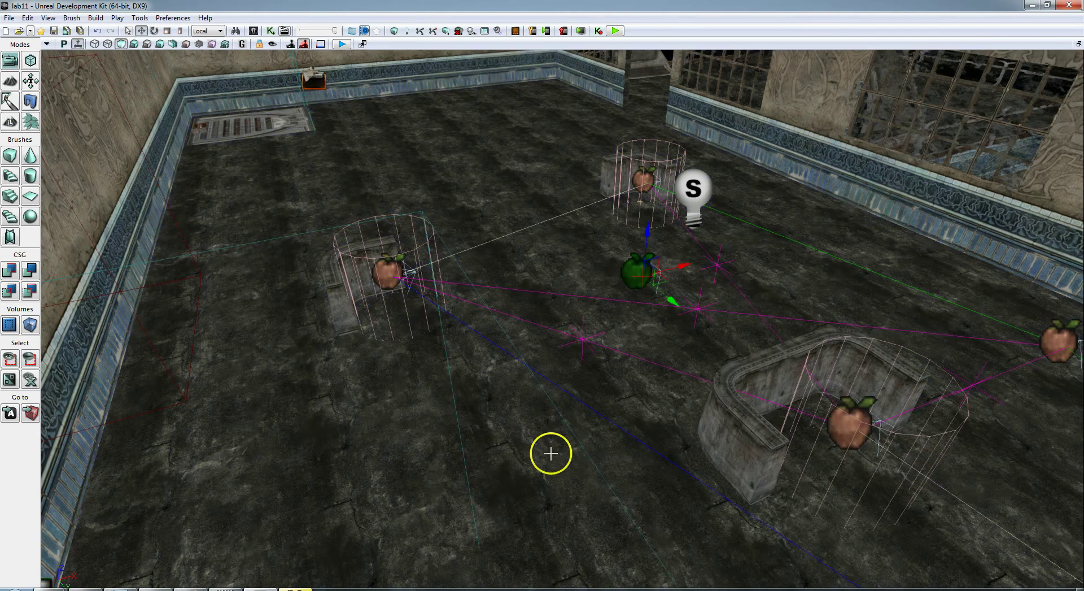
- Add another PathNode on the open floor in front of the barriers
scroll(552, 453, up, 5)
right_click(489, 512)
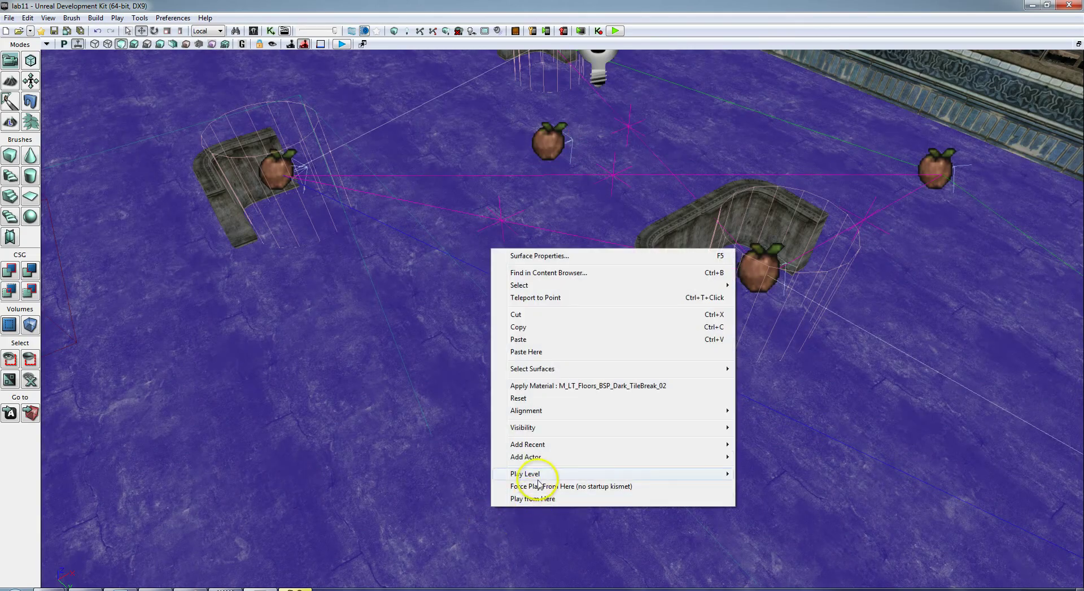
mouse_move(541, 462)
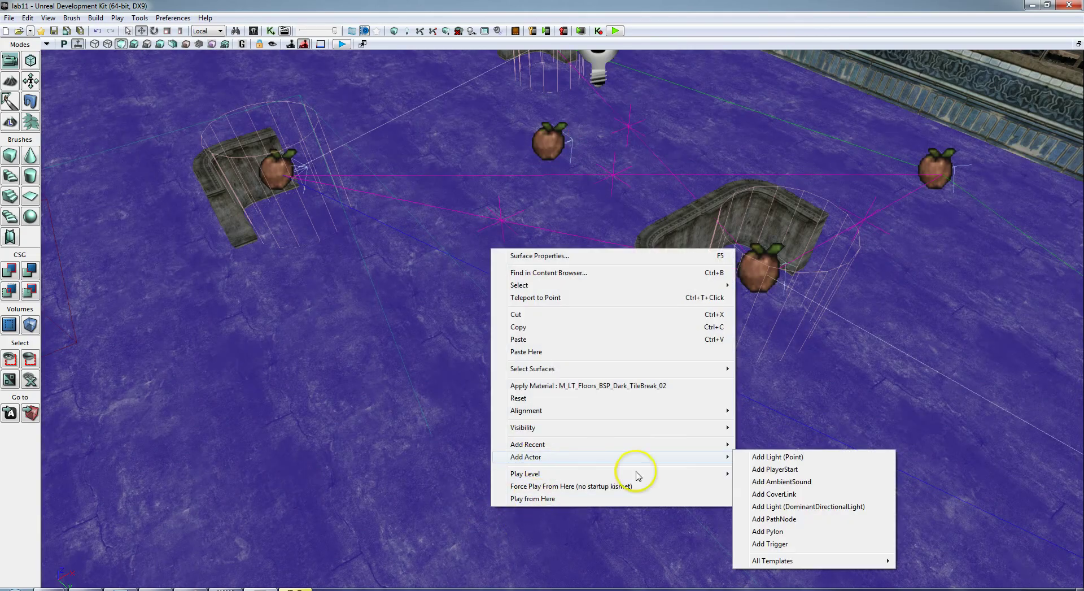
click(791, 519)
- Rebuild the AI paths to include the added PathNodes and dismiss the map check report
drag(709, 460, 918, 363)
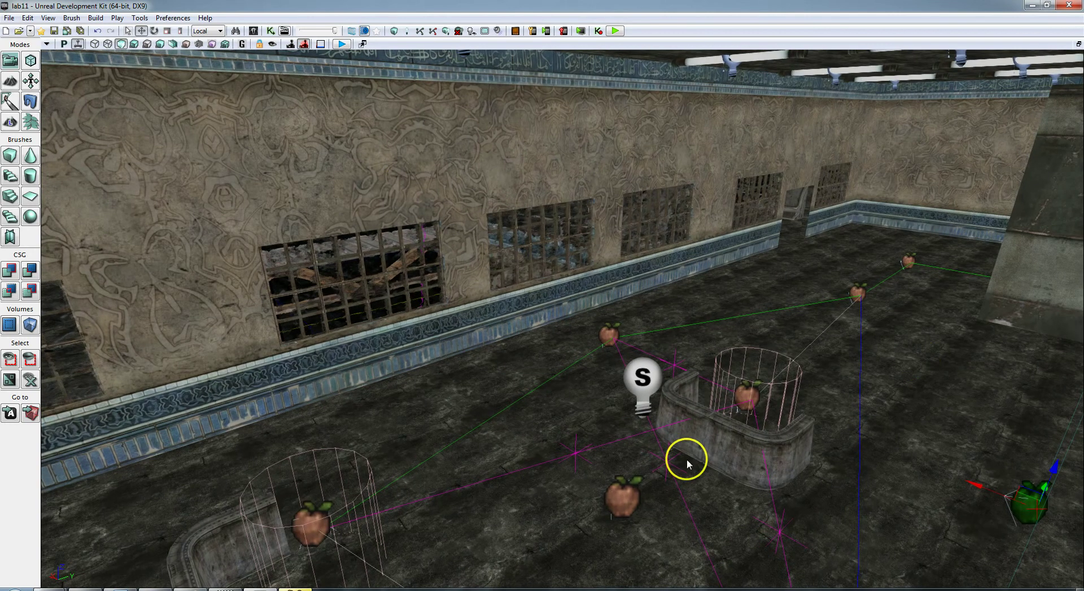
click(421, 32)
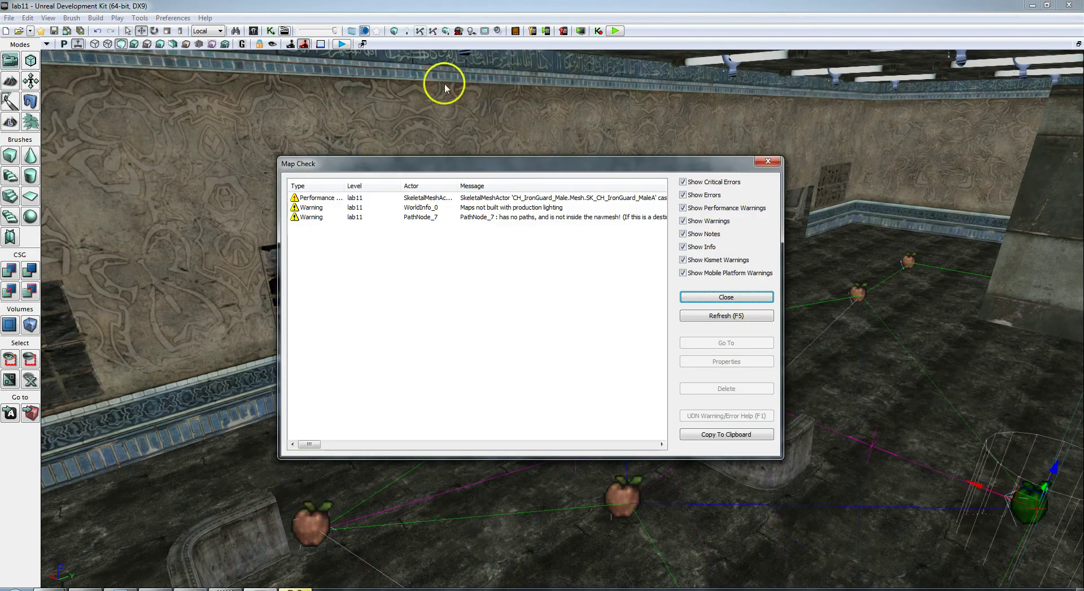
click(736, 298)
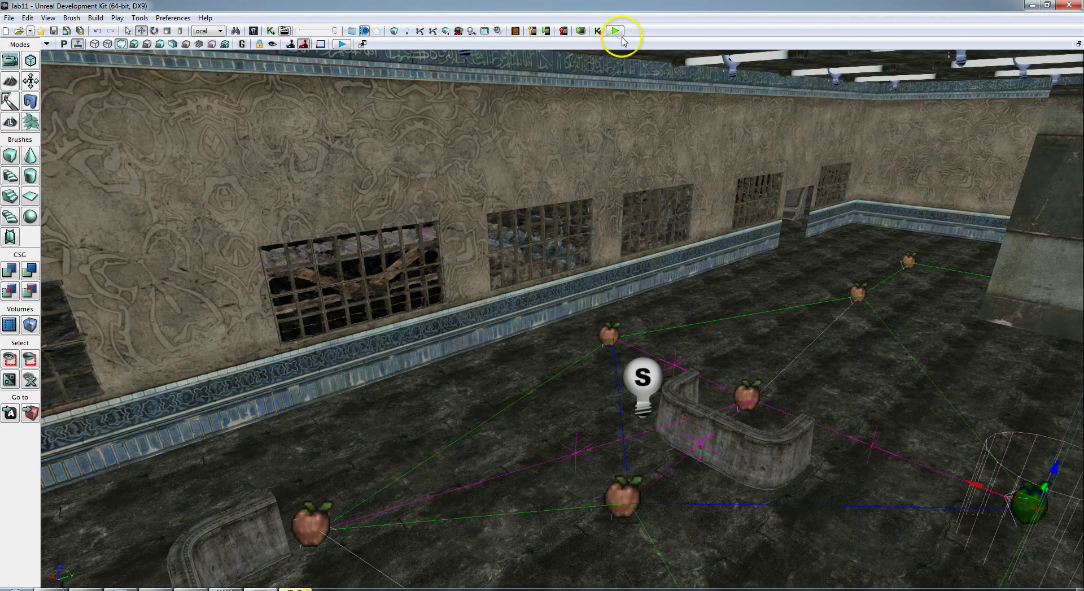
- Playtest the level by walking past the railing's control box to the barriers in the dark room, and end the preview
click(616, 31)
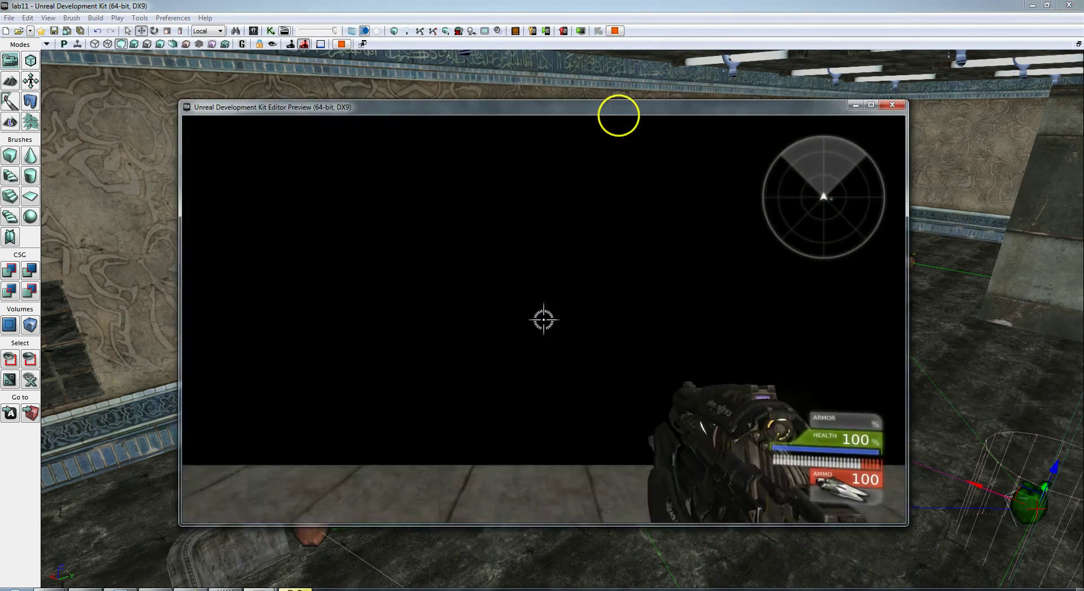
key(w)
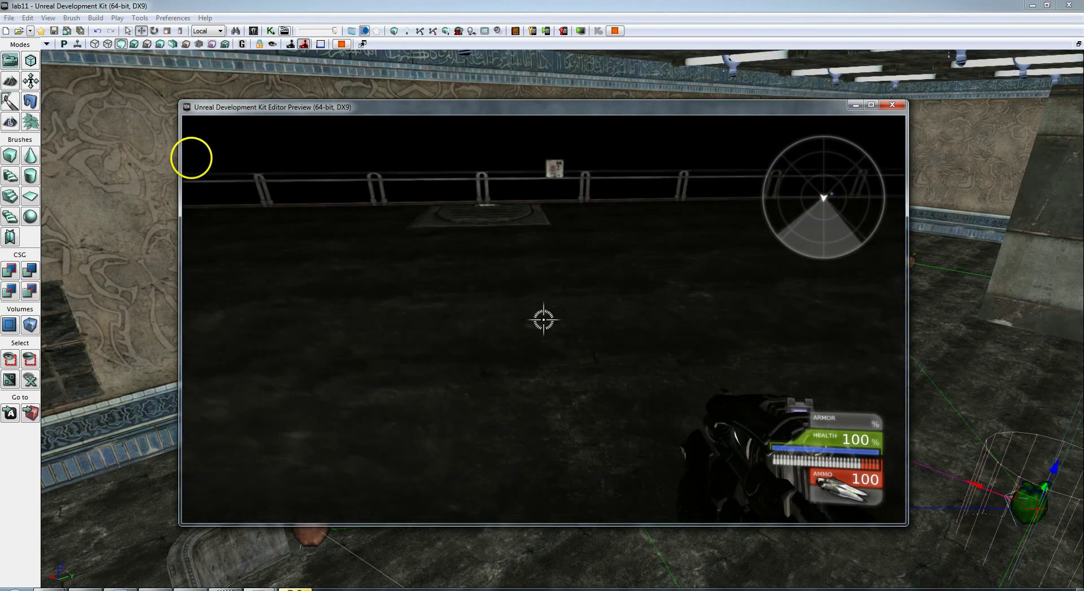
key(w)
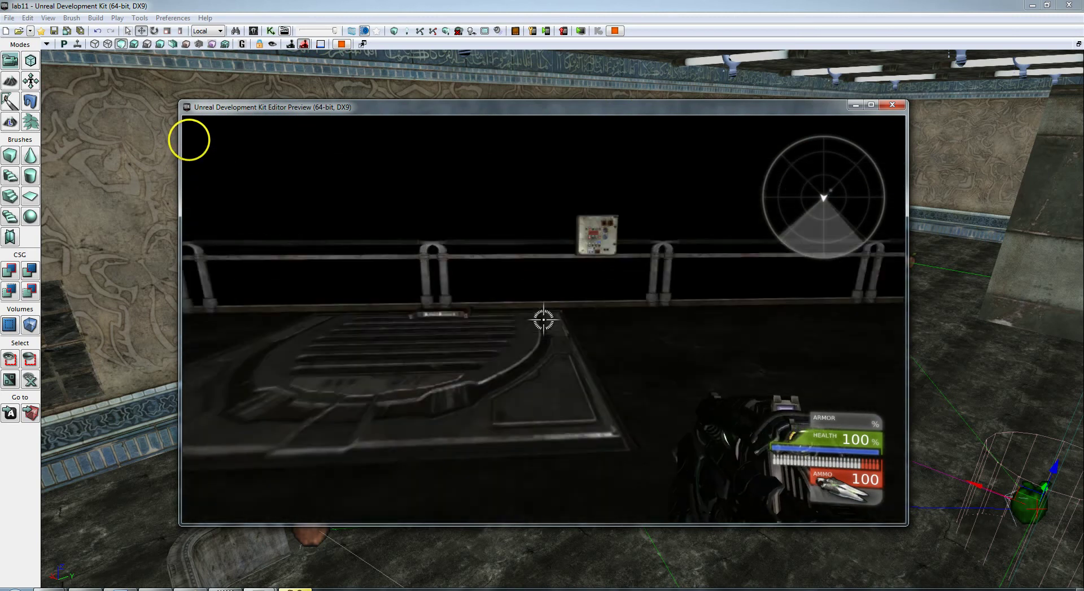
key(w)
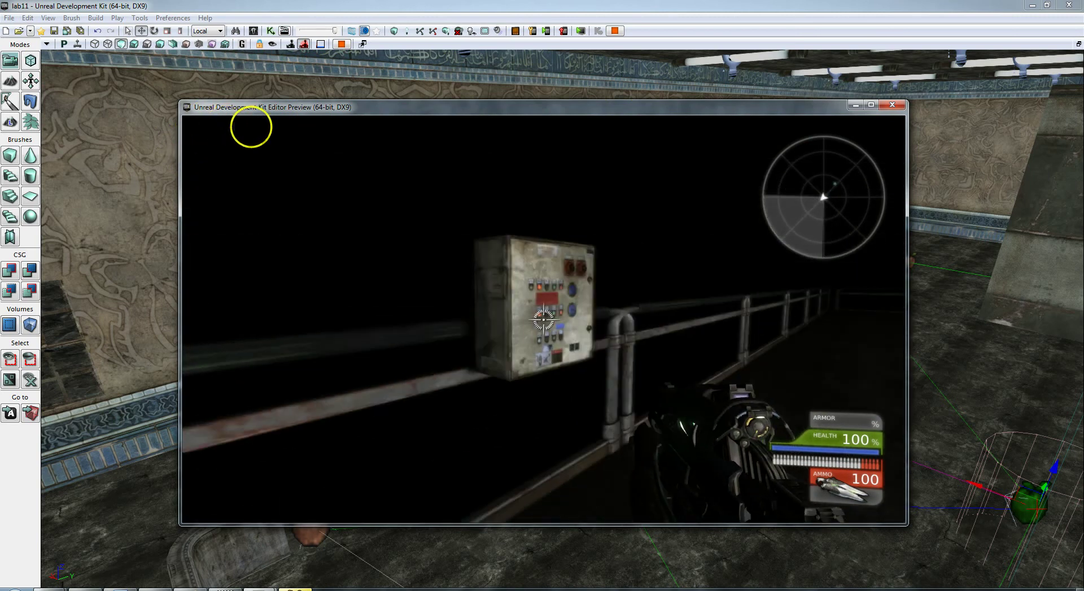
key(w)
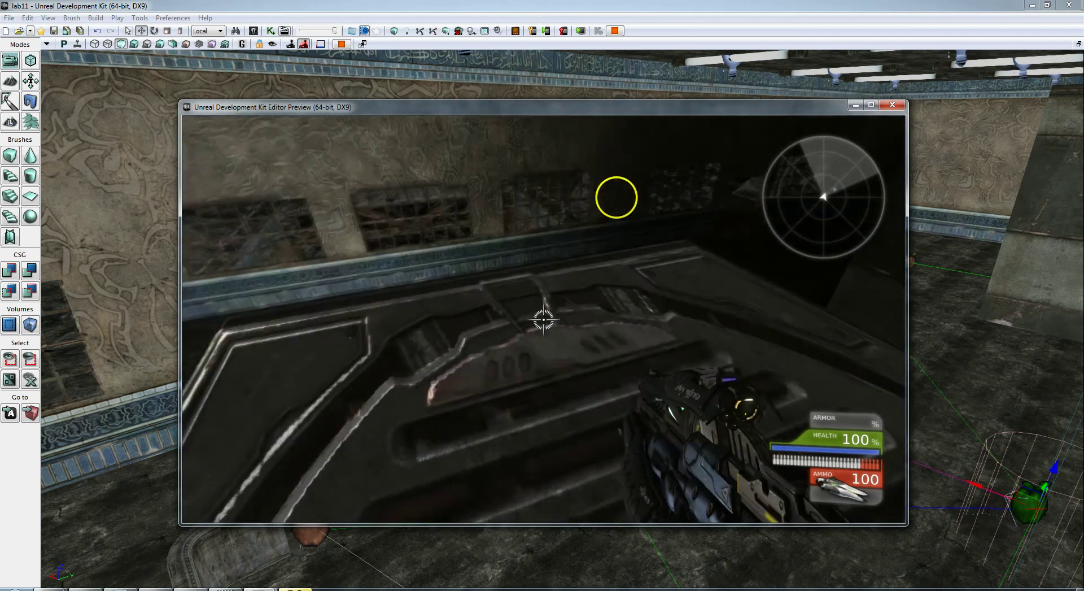
key(w)
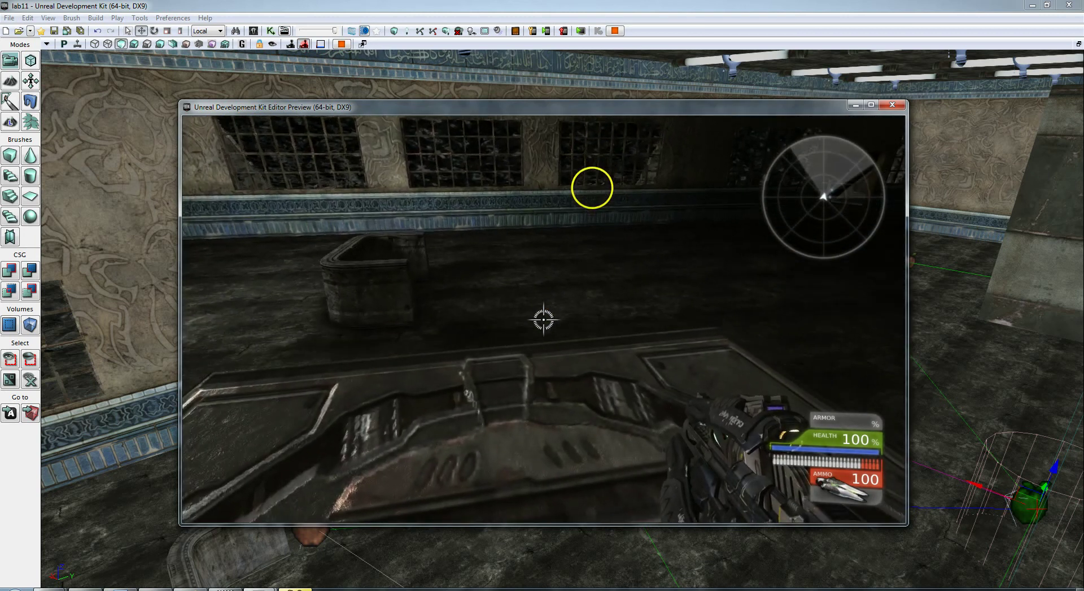
key(s)
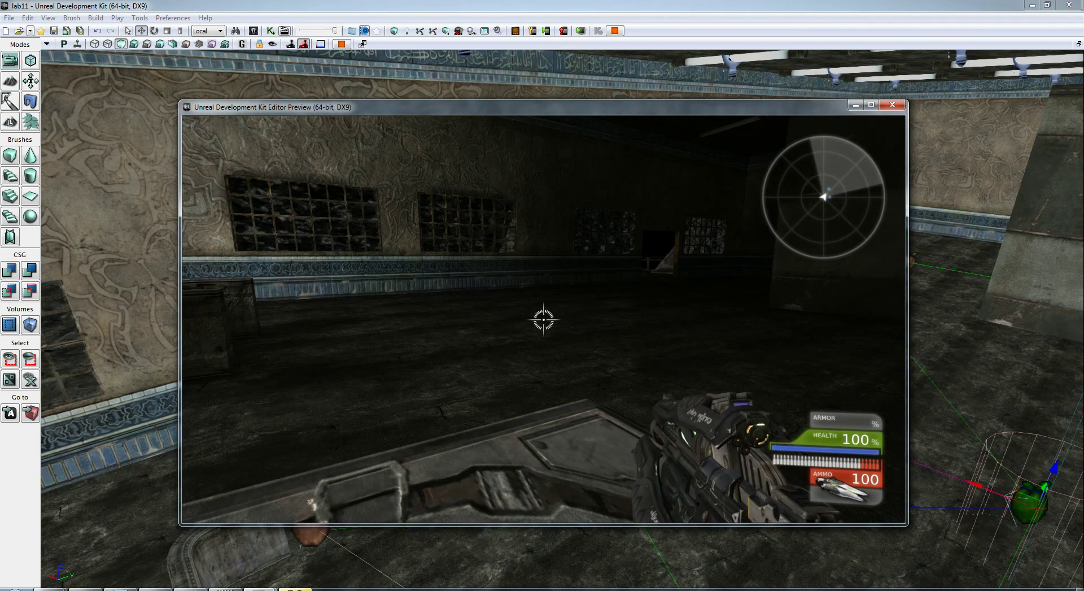
key(Escape)
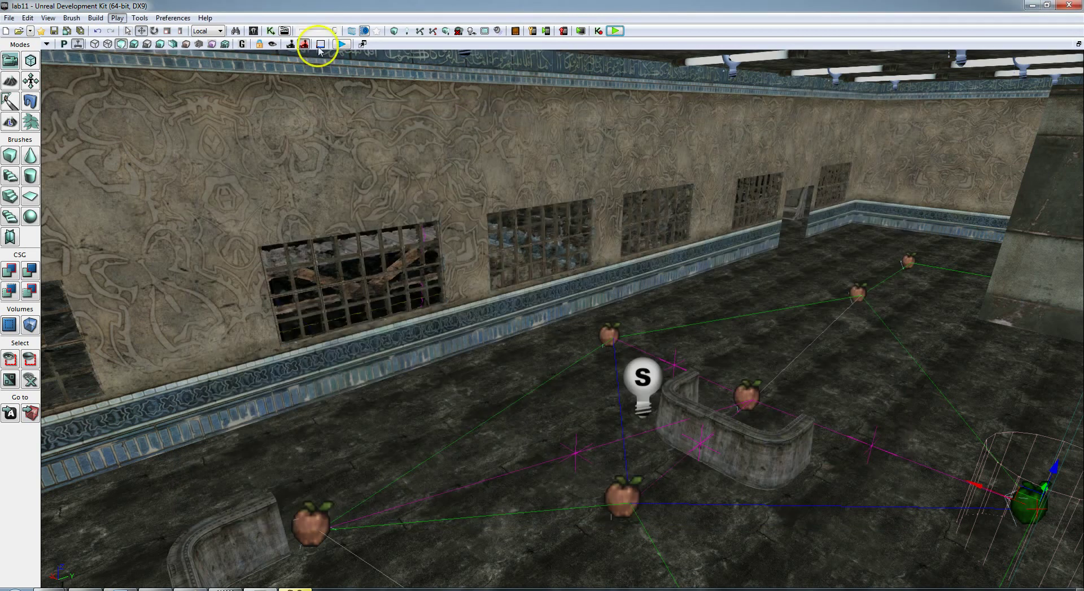
- Reopen Kismet and link Access ObjectList's Out to Move To Actor's In
click(271, 31)
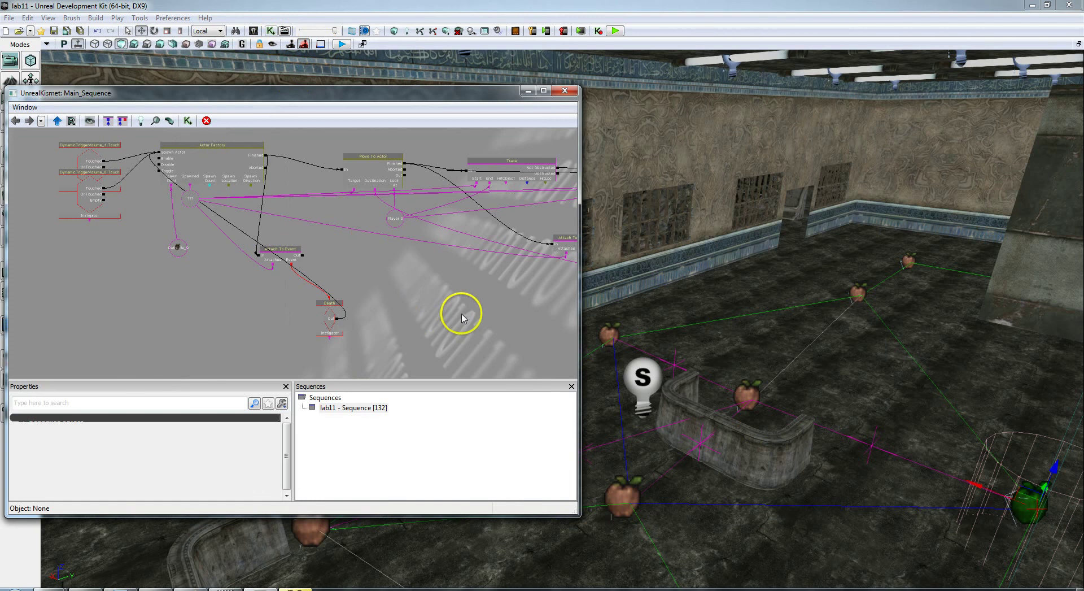
drag(459, 313, 230, 278)
drag(422, 284, 245, 269)
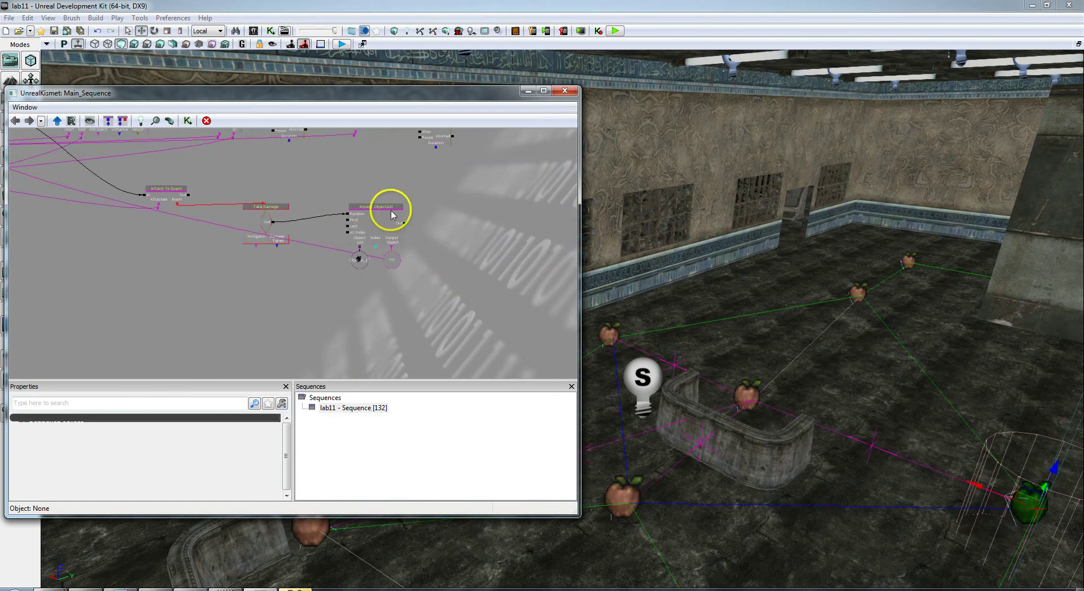
click(404, 226)
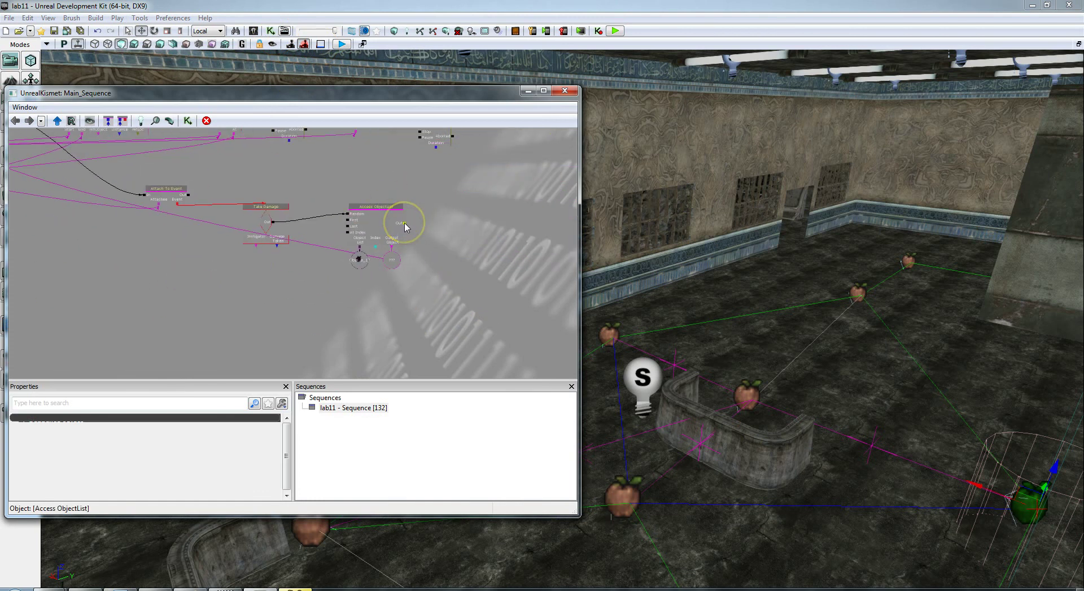
drag(404, 224, 48, 208)
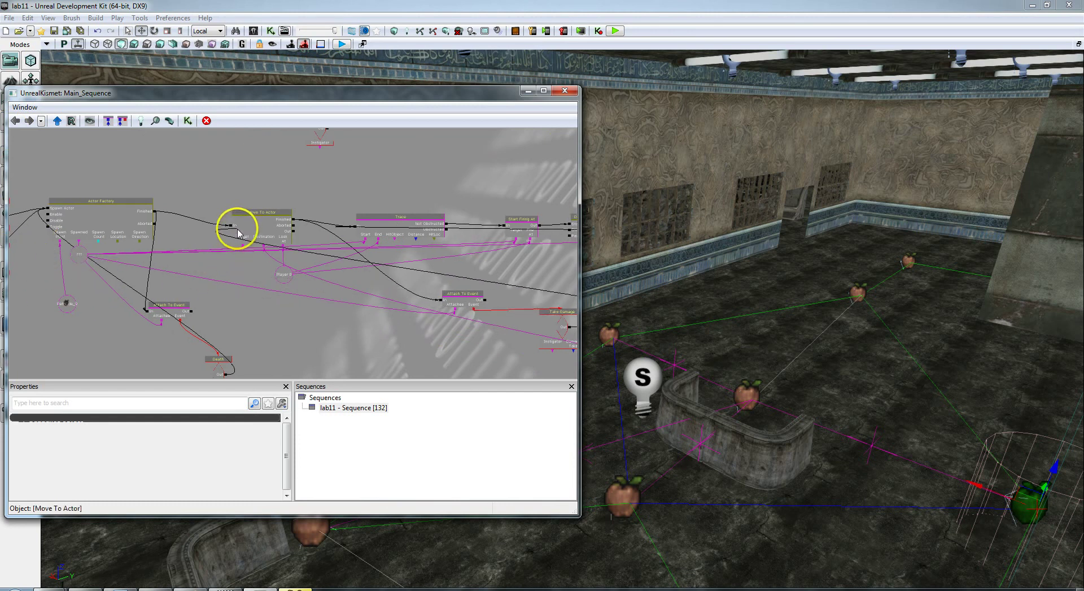
click(232, 230)
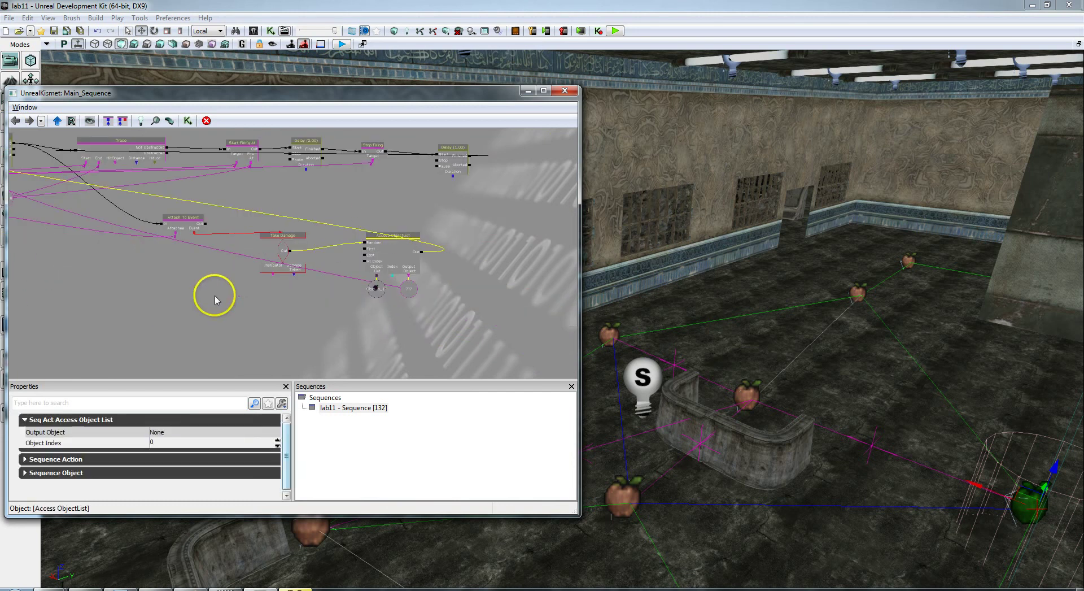
- Reroute Actor Factory's Finished output from Move To Actor to Access ObjectList's Random input
drag(215, 296, 409, 334)
click(187, 190)
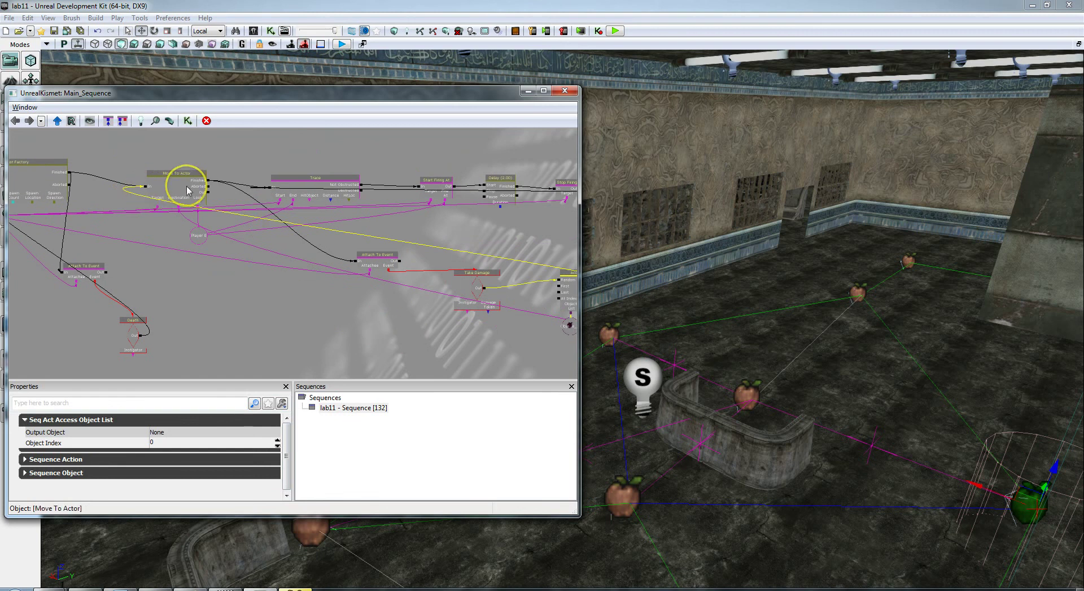
click(72, 176)
drag(71, 176, 133, 193)
click(461, 354)
mouse_move(460, 351)
mouse_down()
mouse_move(576, 368)
mouse_move(469, 329)
mouse_move(442, 305)
mouse_move(446, 292)
mouse_up()
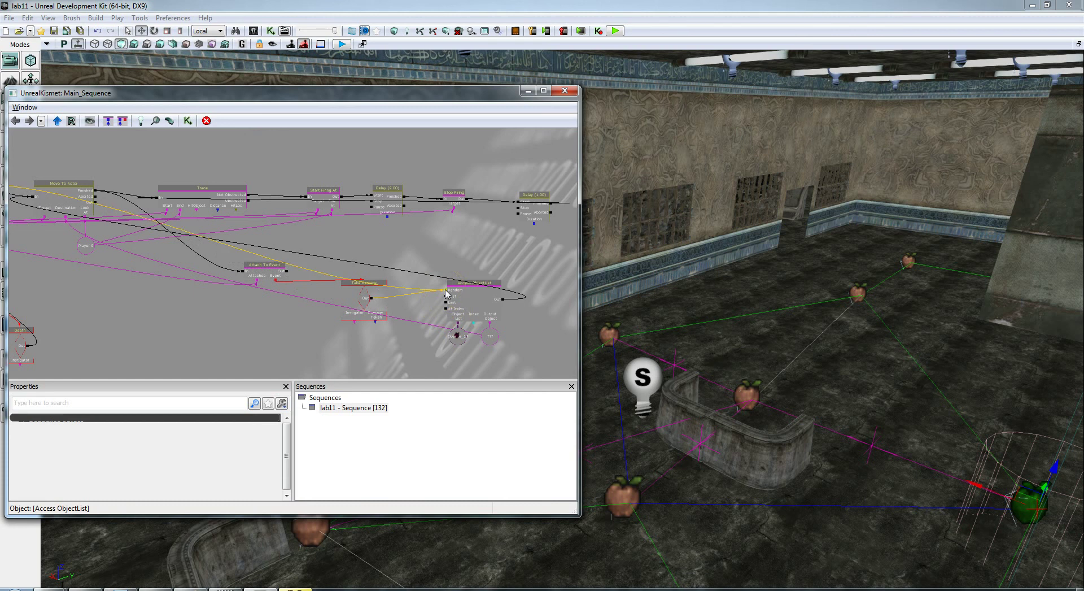
- Check the links around Actor Factory and Move To Actor in the Kismet sequence
drag(122, 310, 257, 318)
click(136, 204)
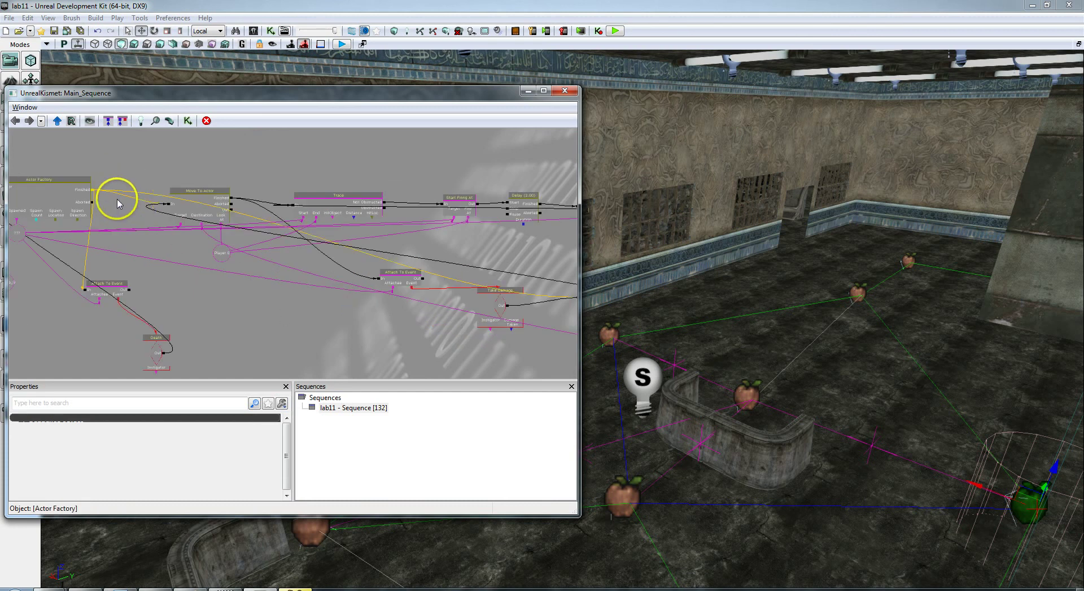
click(41, 182)
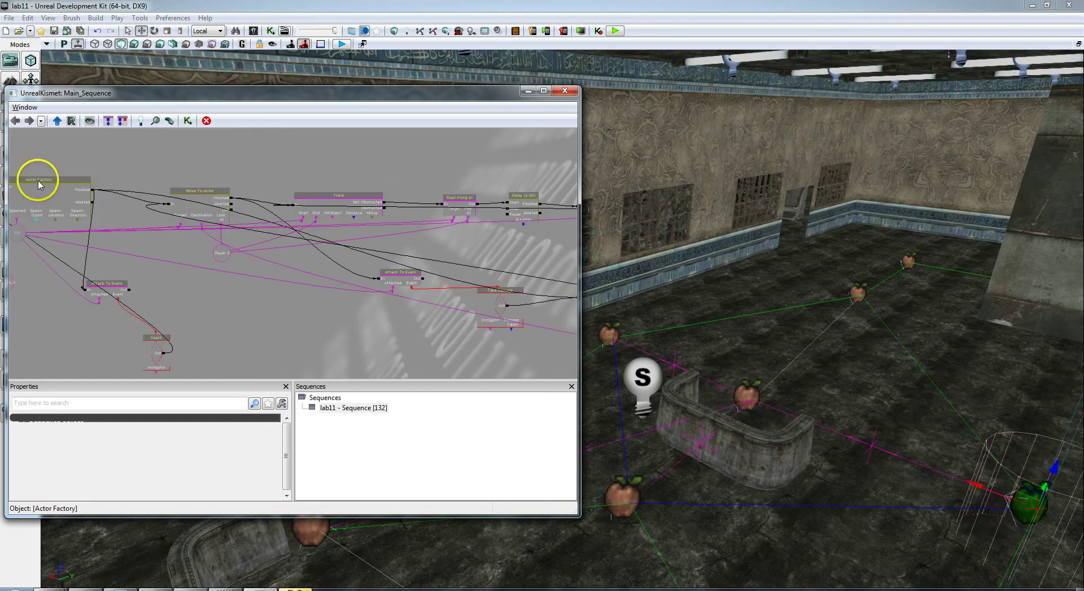
click(142, 204)
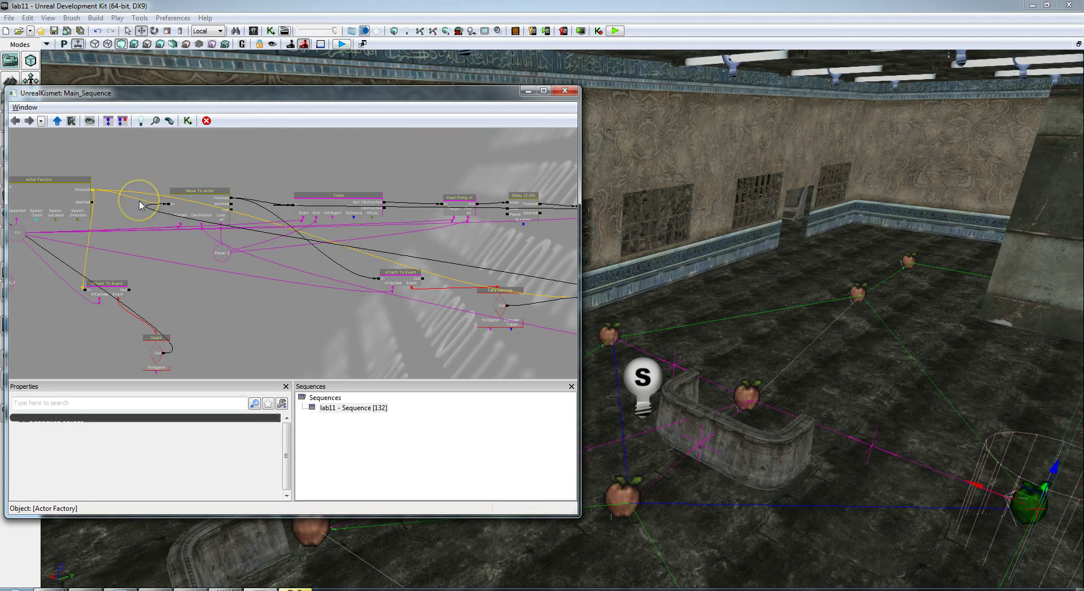
click(139, 202)
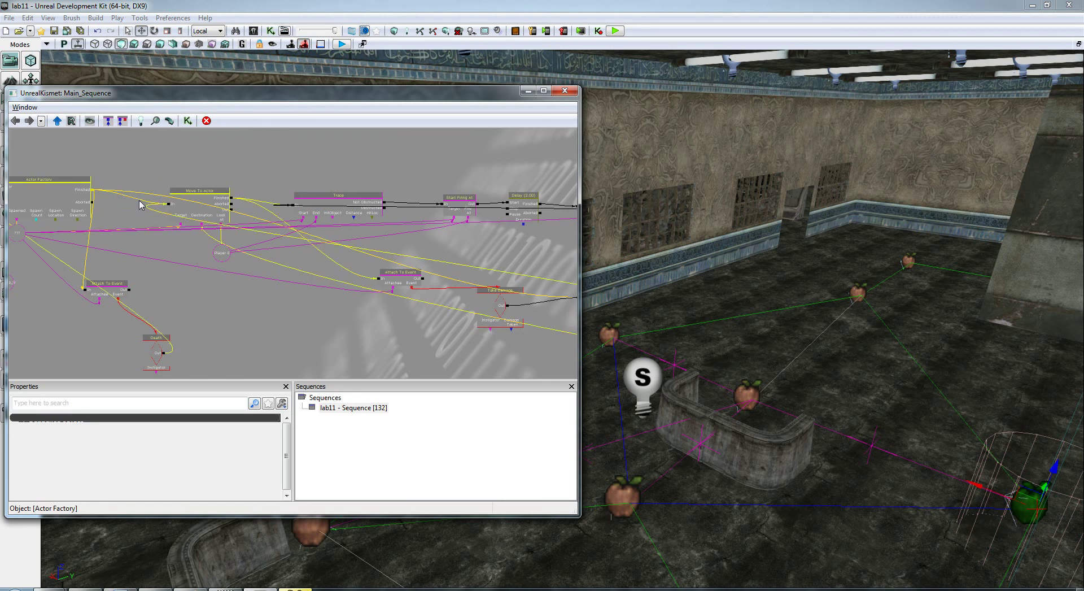
click(119, 201)
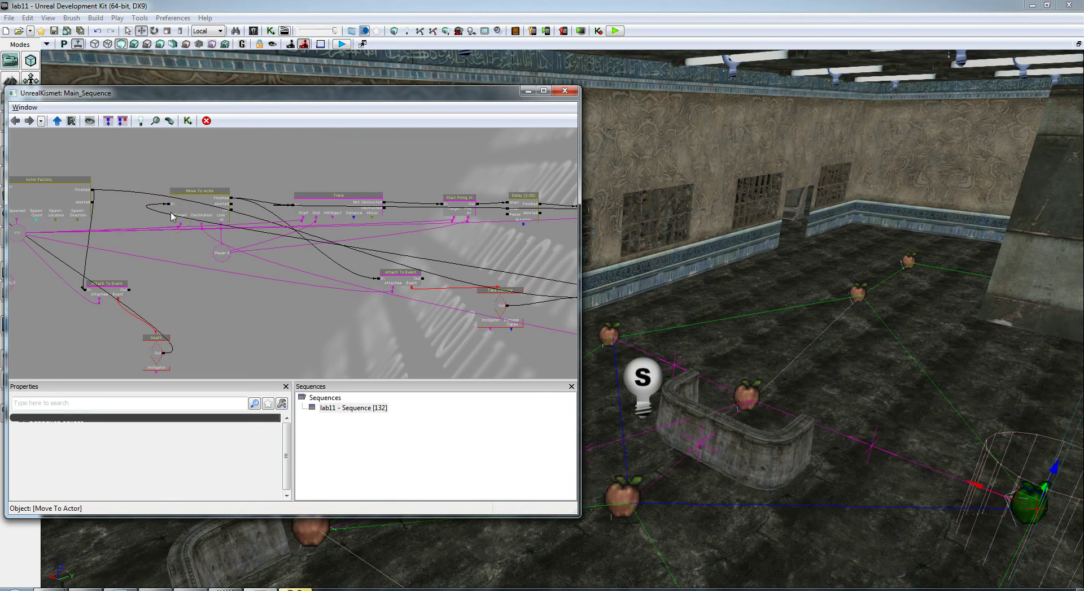
click(215, 284)
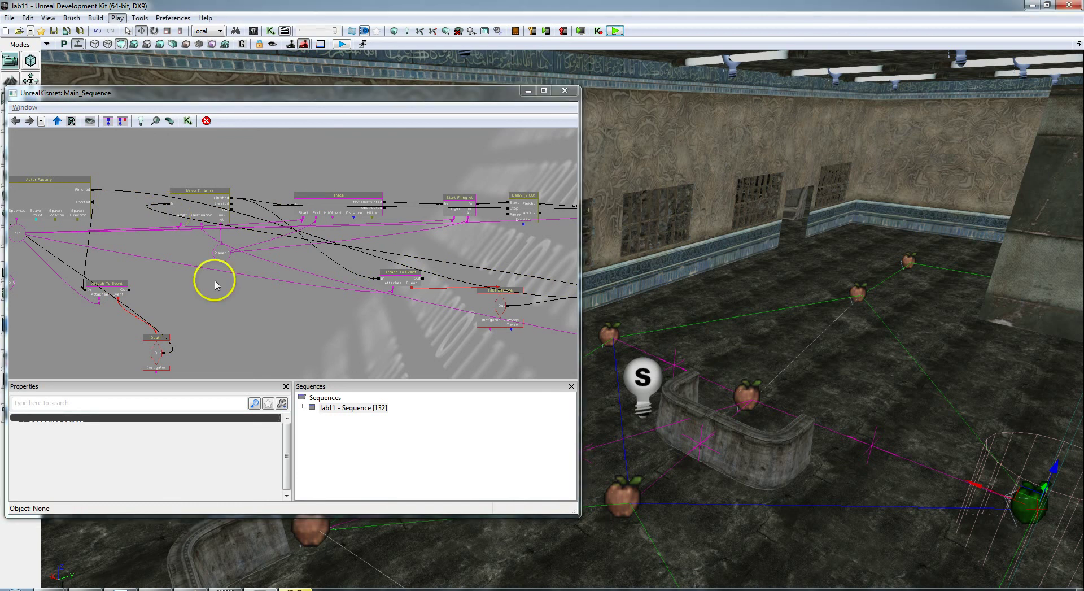
- Start another playtest and walk past the railing's control box into the dark room
click(615, 31)
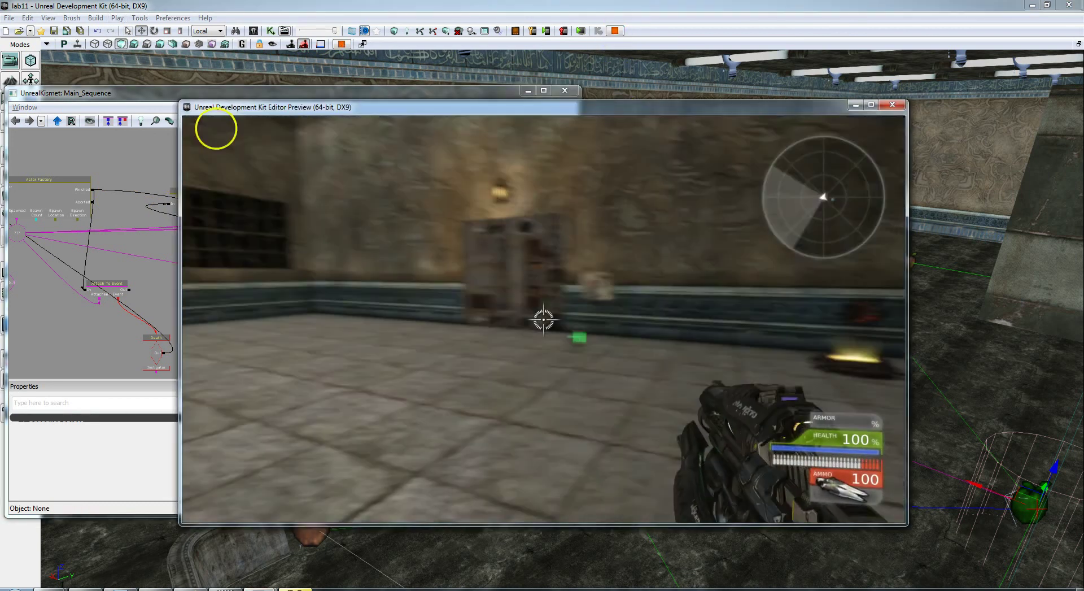
key(w)
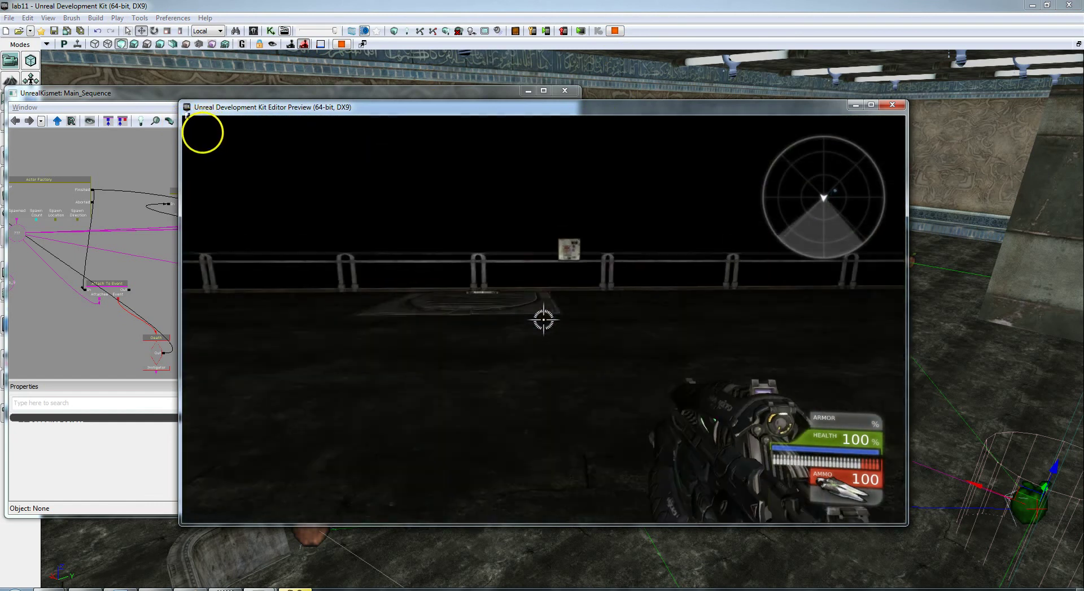
key(w)
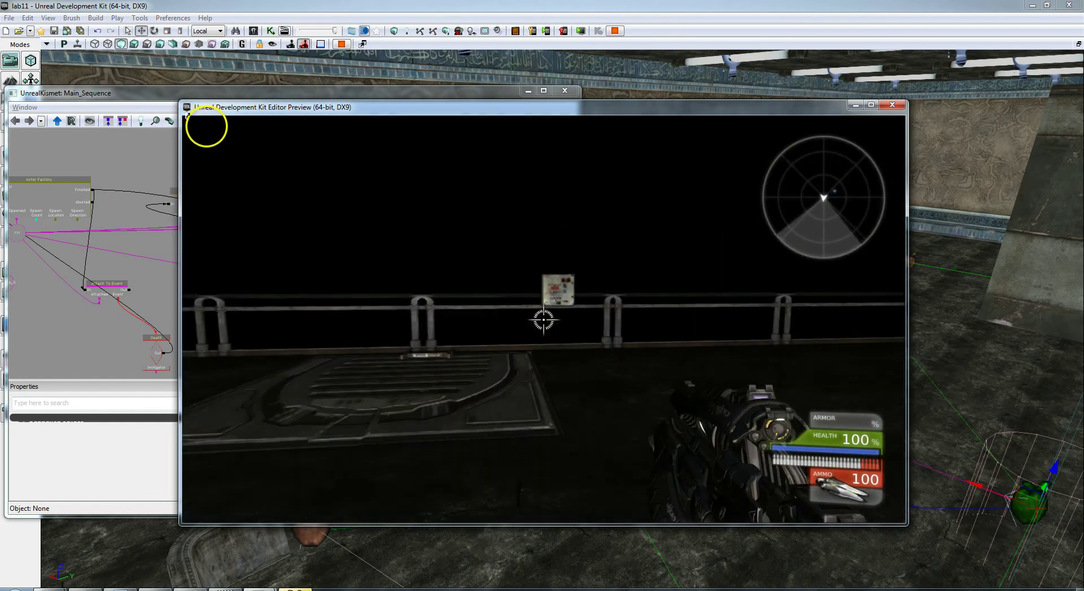
key(w)
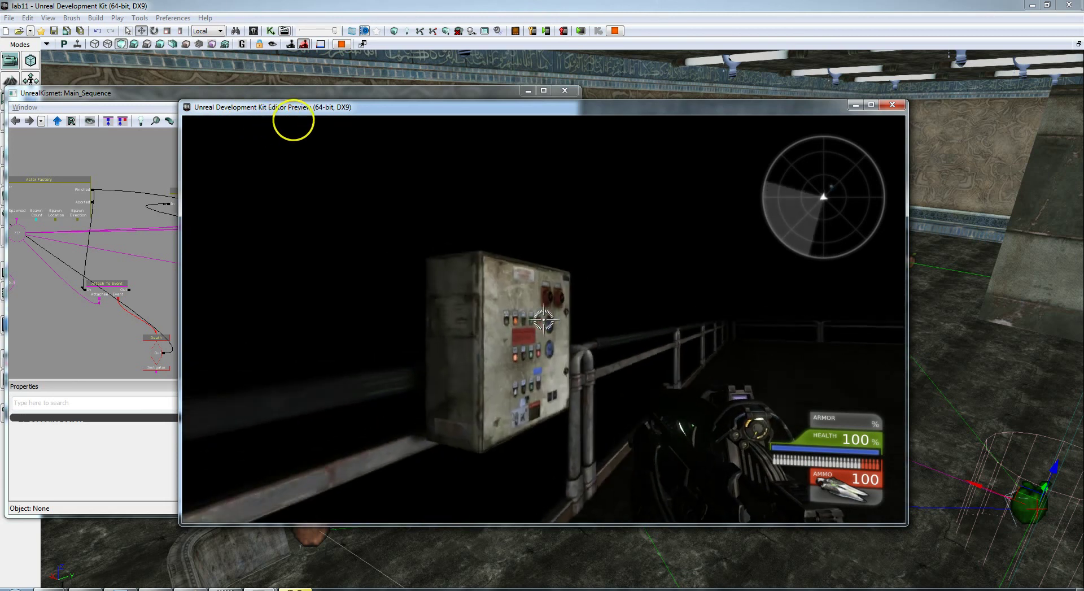
key(w)
key(w)
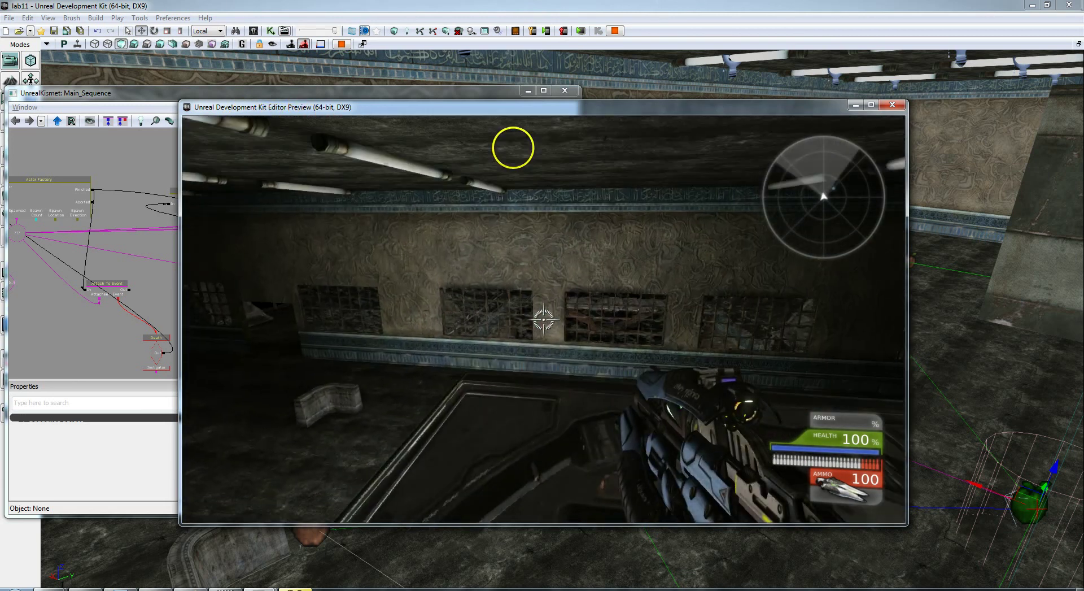
key(w)
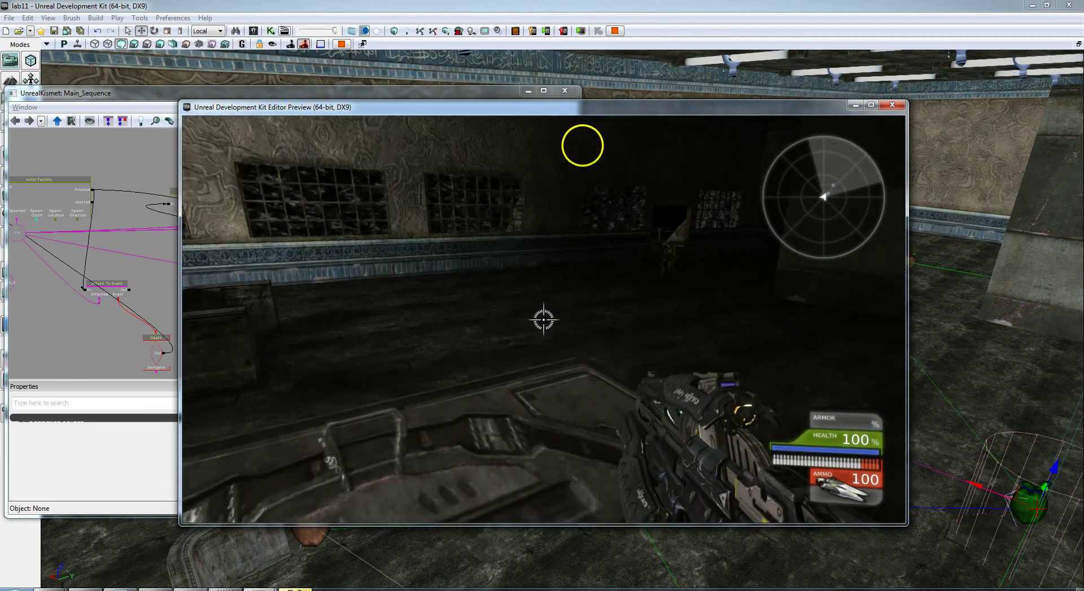
- Approach and shoot at the bots near the barrier, and end the playtest
key(w)
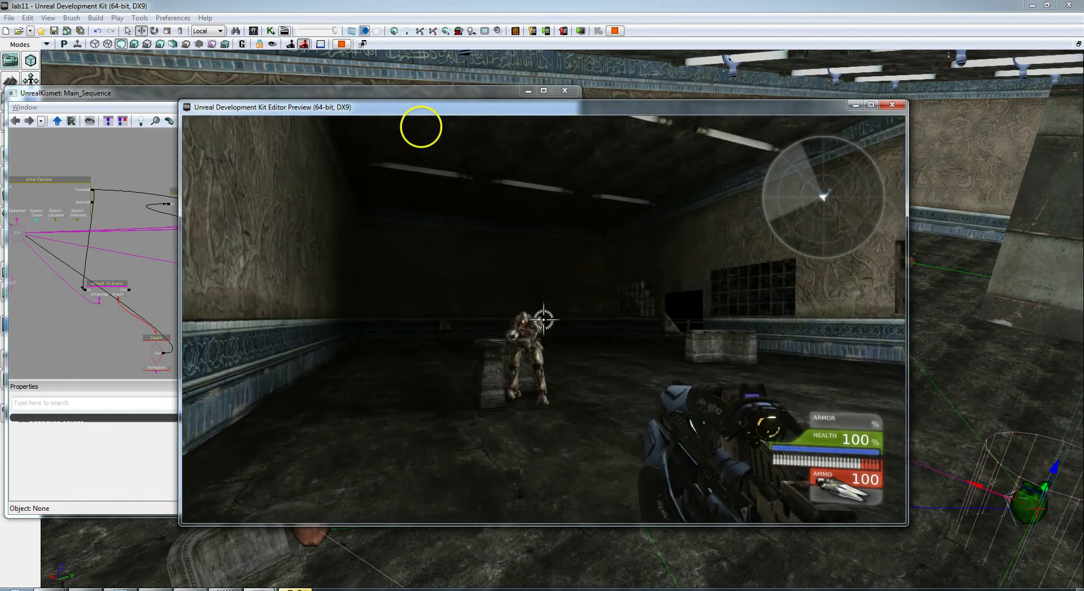
click(416, 128)
click(436, 131)
key(w)
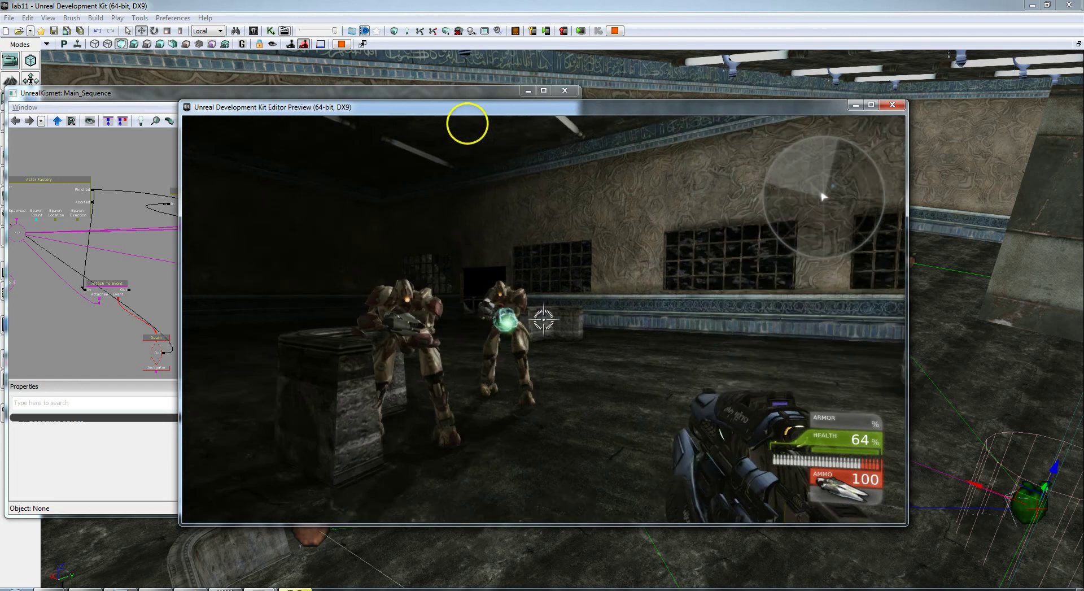
click(460, 125)
click(465, 122)
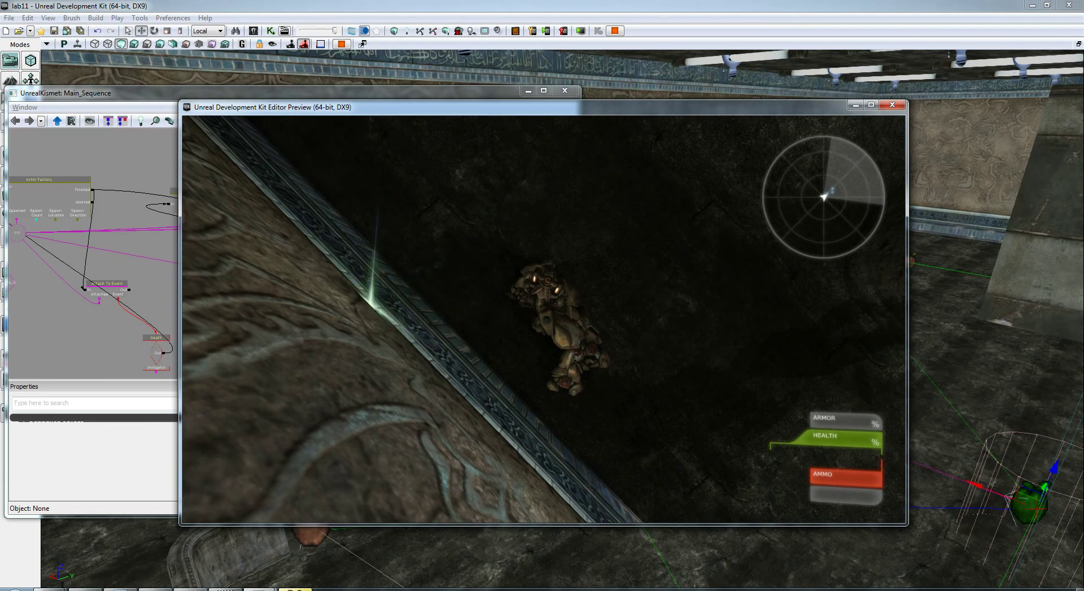
key(Escape)
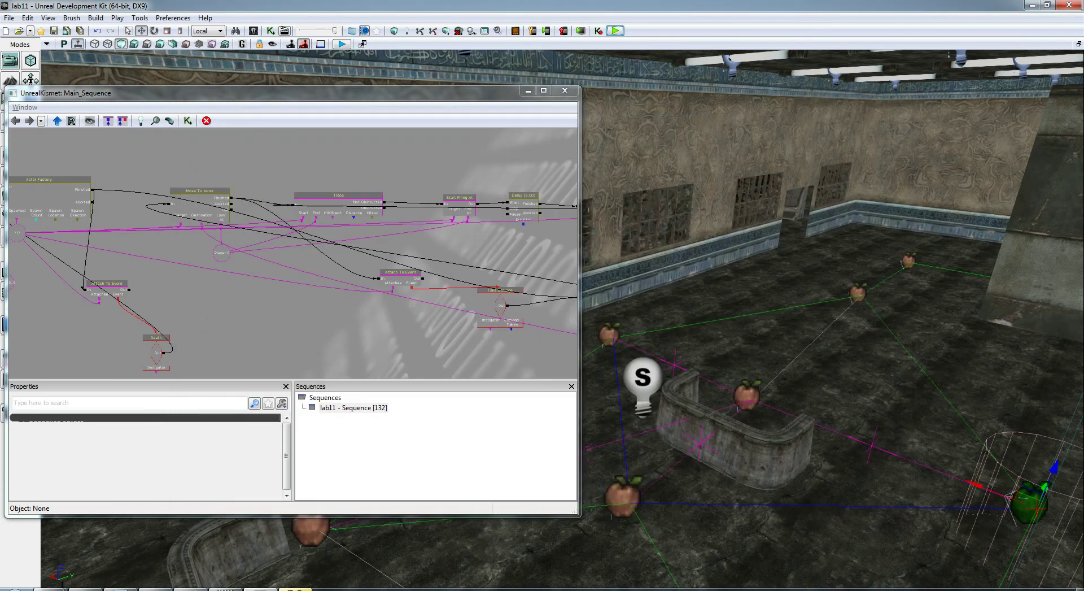